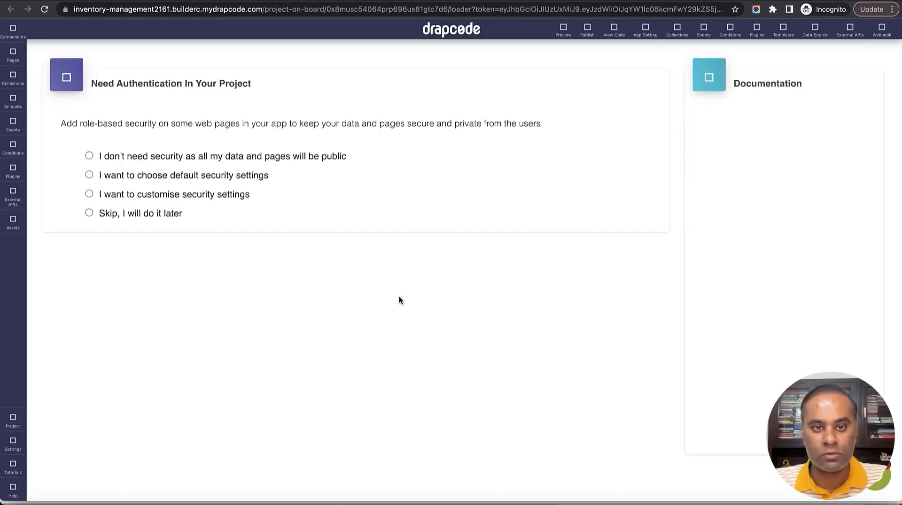
# - Complete the project setup with the default security settings and enter the page builder, dismissing the introduction video
pyautogui.click(143, 179)
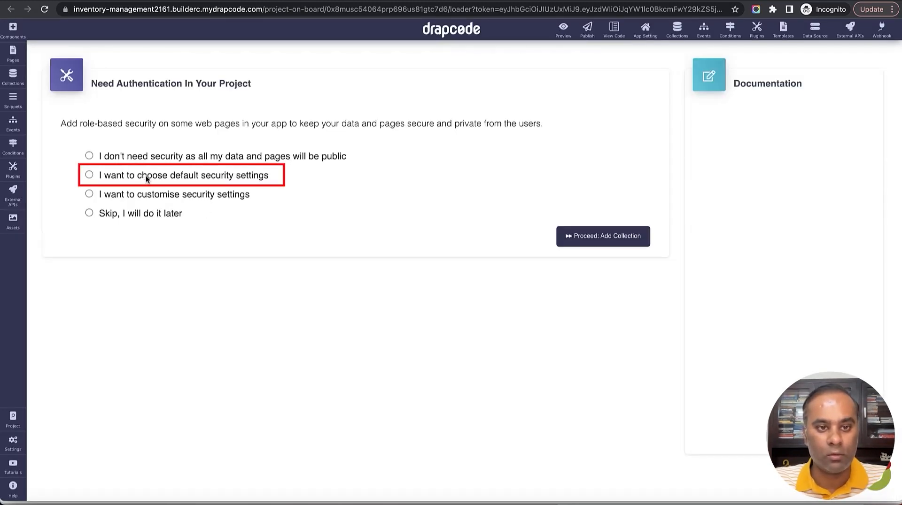
pyautogui.click(631, 240)
pyautogui.click(610, 242)
pyautogui.click(624, 484)
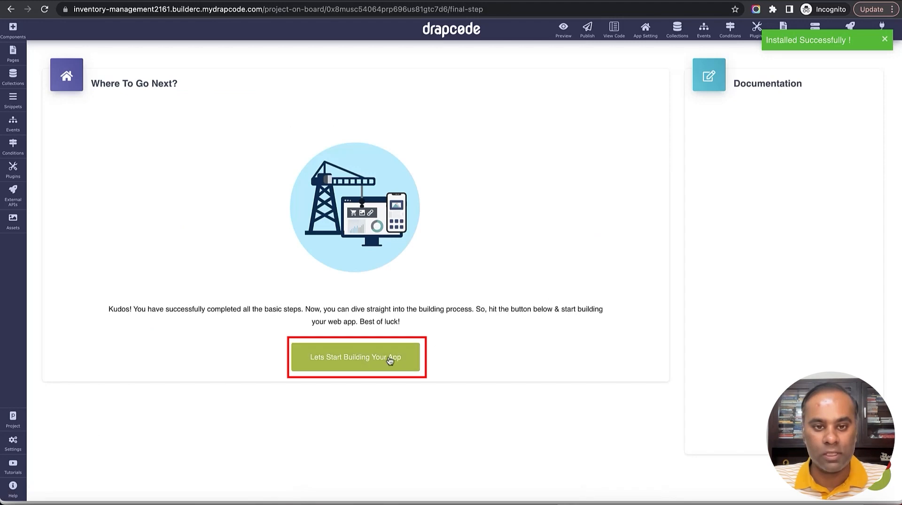
pyautogui.click(411, 350)
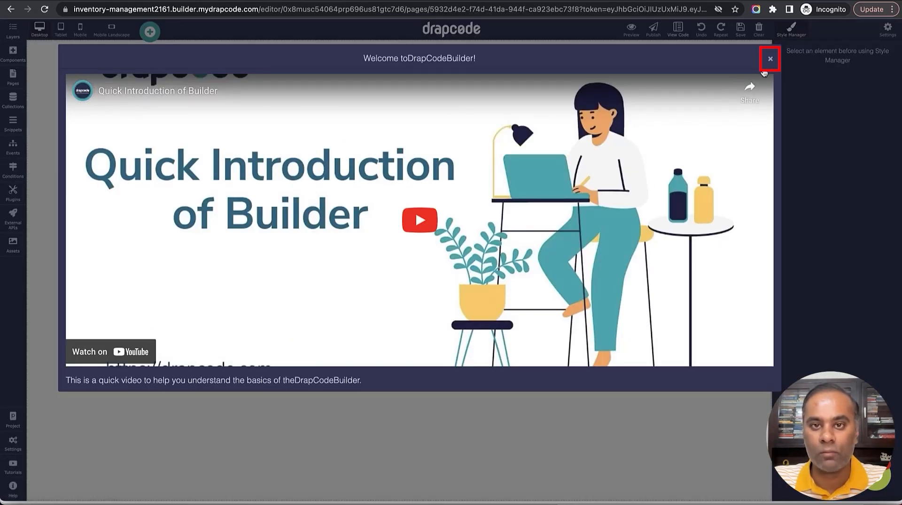
pyautogui.click(770, 59)
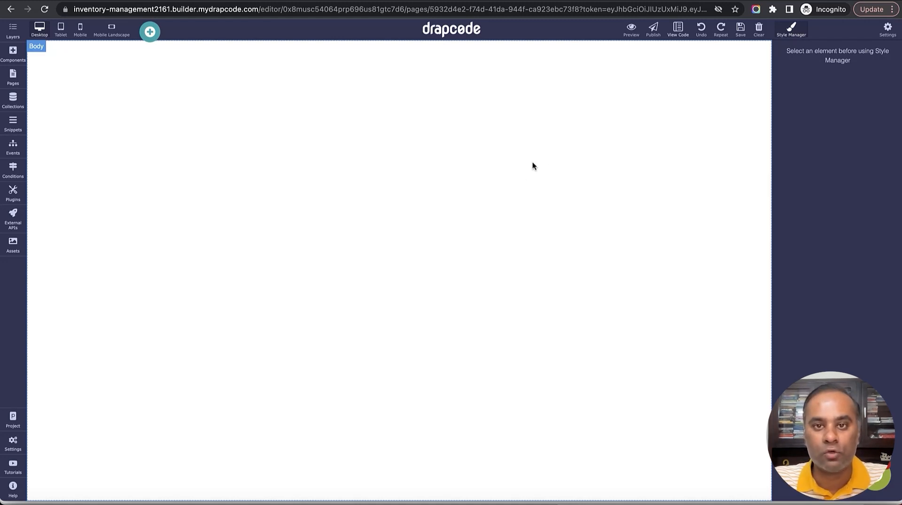
# - Rename the User entry in the Role collection to Employee and save the update
pyautogui.click(13, 101)
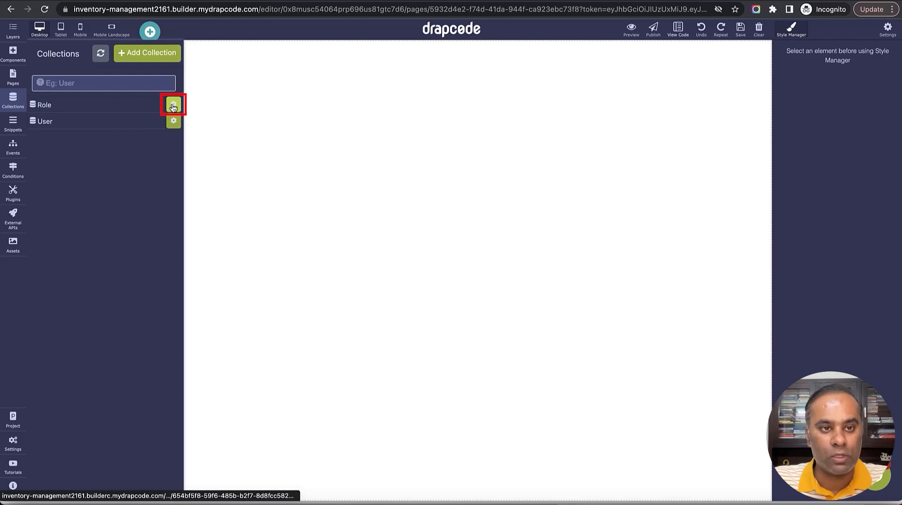
pyautogui.click(173, 106)
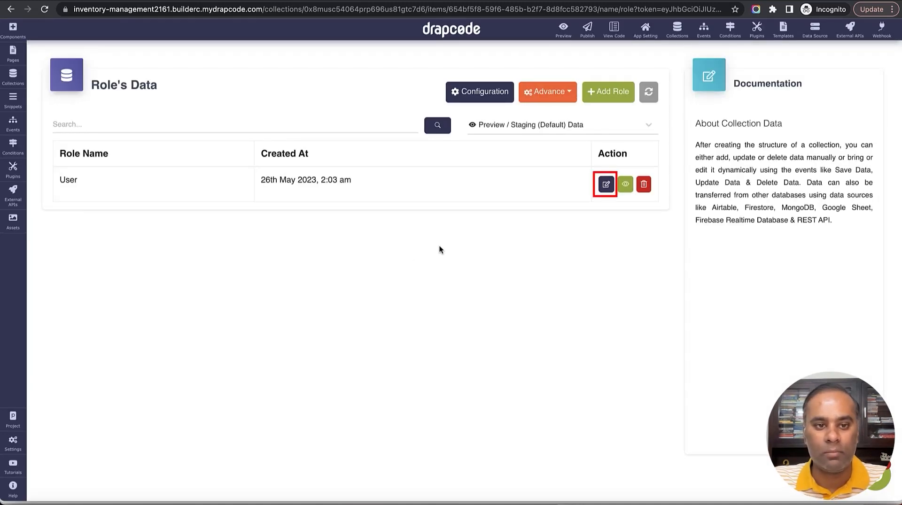
pyautogui.click(605, 185)
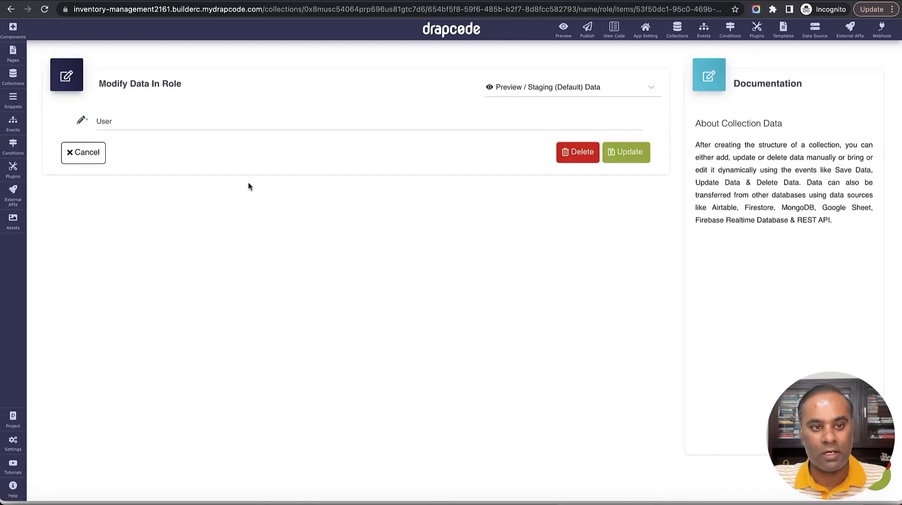
pyautogui.doubleClick(210, 123)
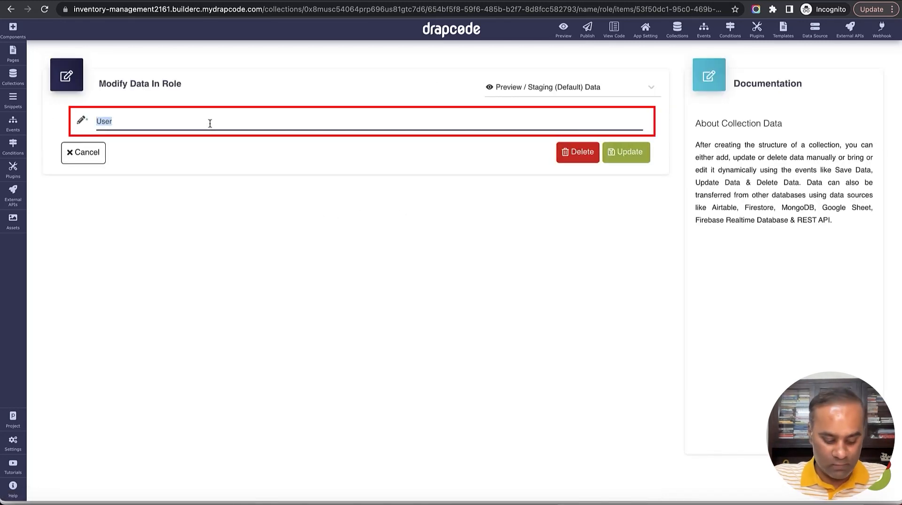
pyautogui.write('Employee')
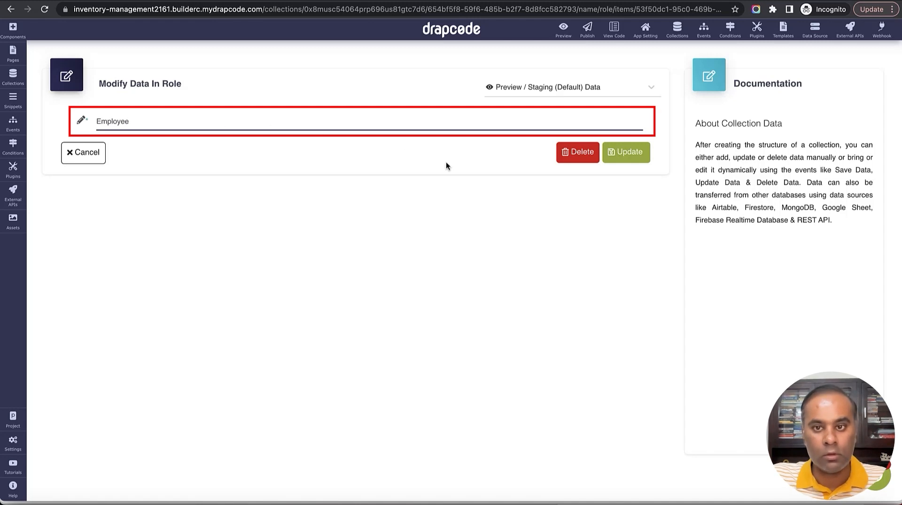
pyautogui.click(621, 153)
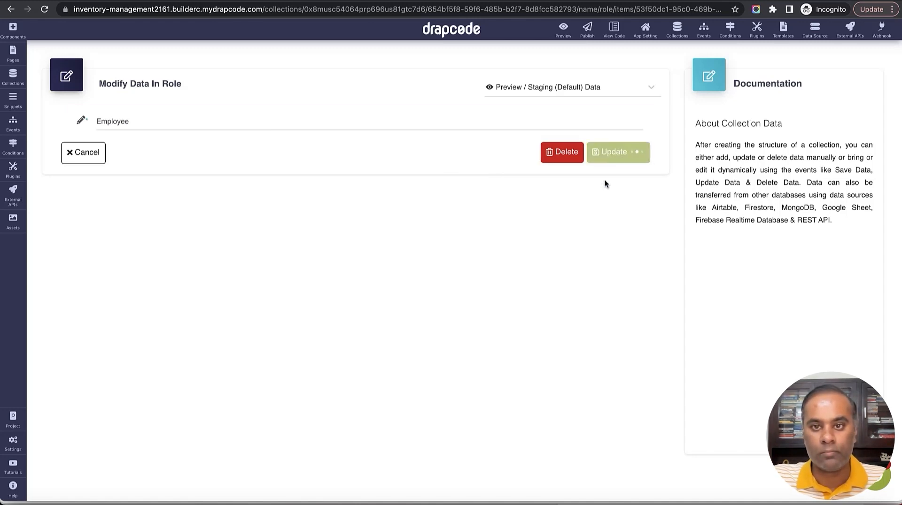
# - Add a new role named Admin to the Role collection and save it
pyautogui.click(610, 92)
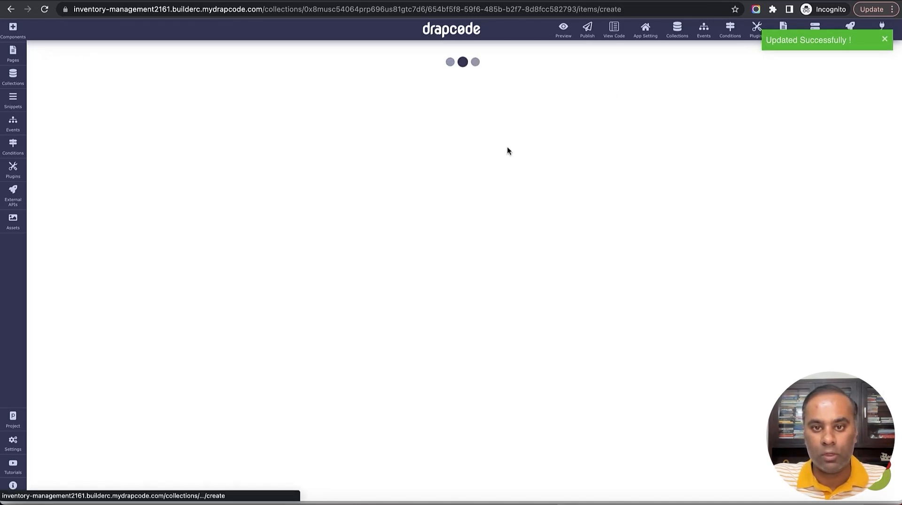
pyautogui.write('Ad')
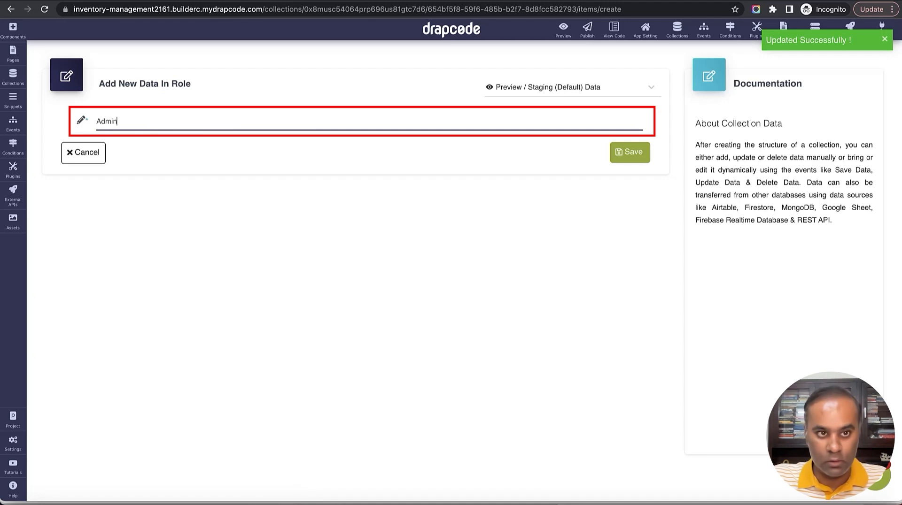
pyautogui.write('min')
pyautogui.click(636, 156)
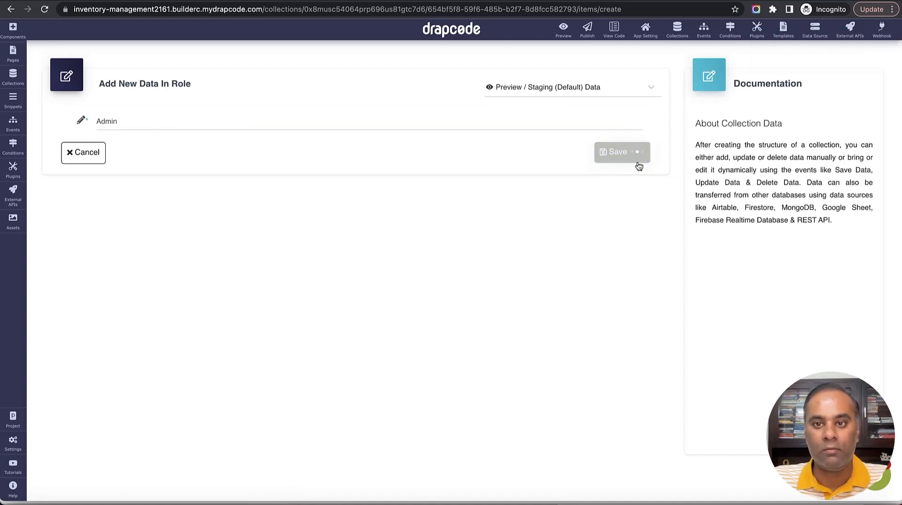
# - Create a new persistent collection named Warehouse
pyautogui.click(13, 76)
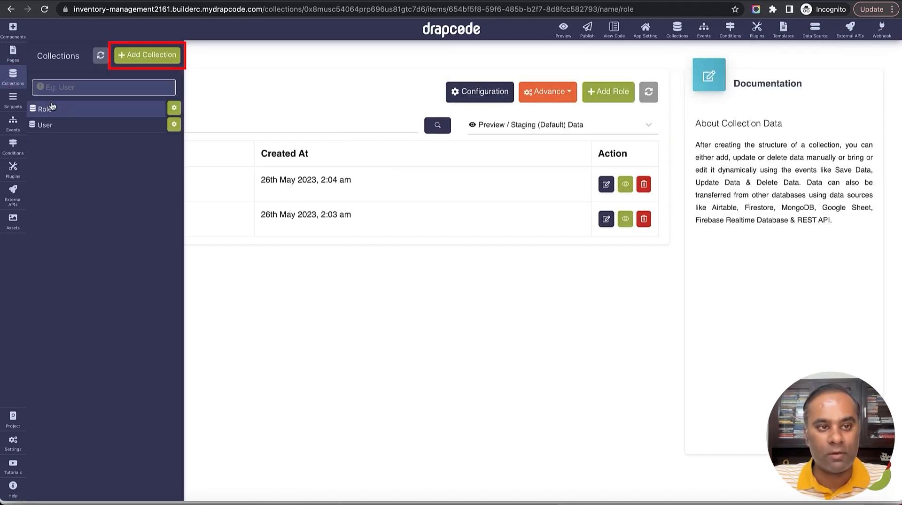
pyautogui.click(137, 54)
pyautogui.click(332, 131)
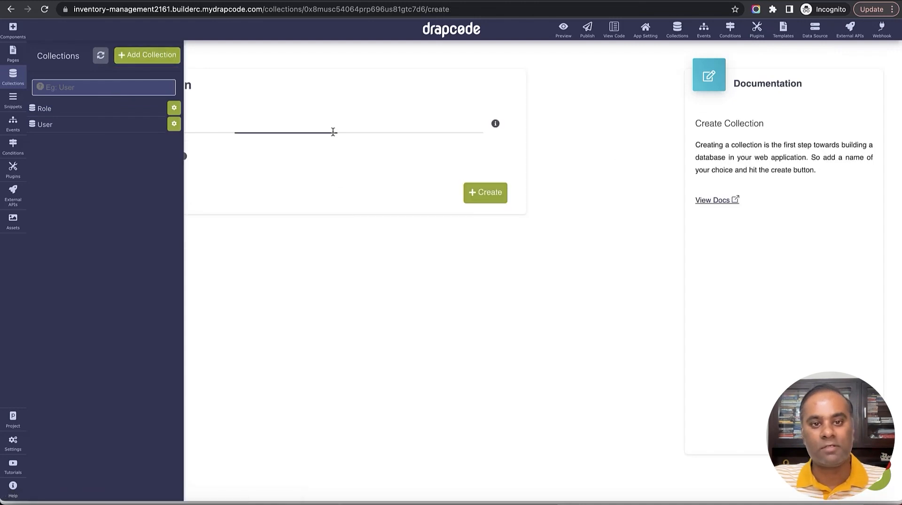
pyautogui.write('Warehouse')
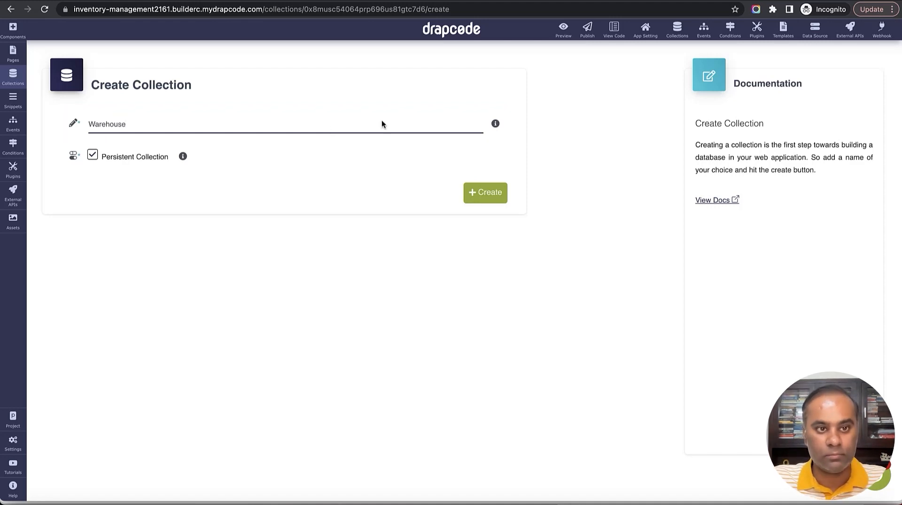
pyautogui.click(502, 197)
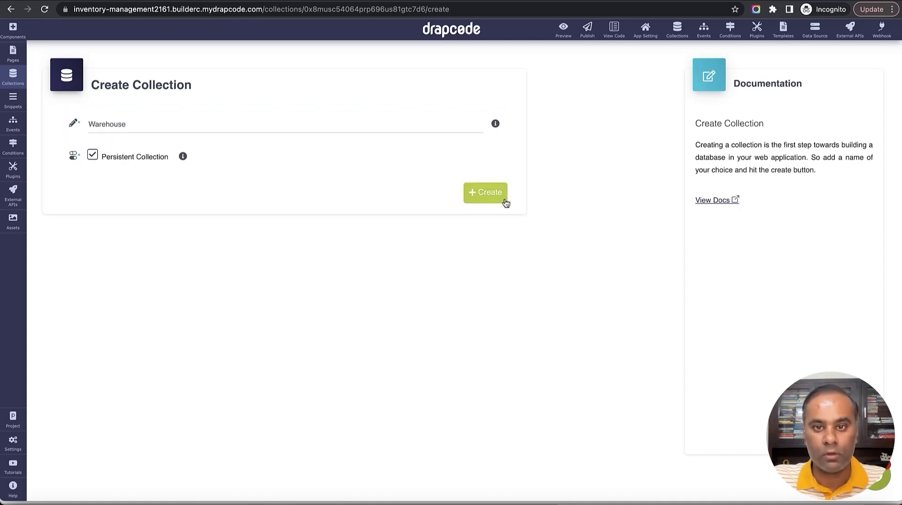
# - Add a text field called Name to the Warehouse collection
pyautogui.click(247, 383)
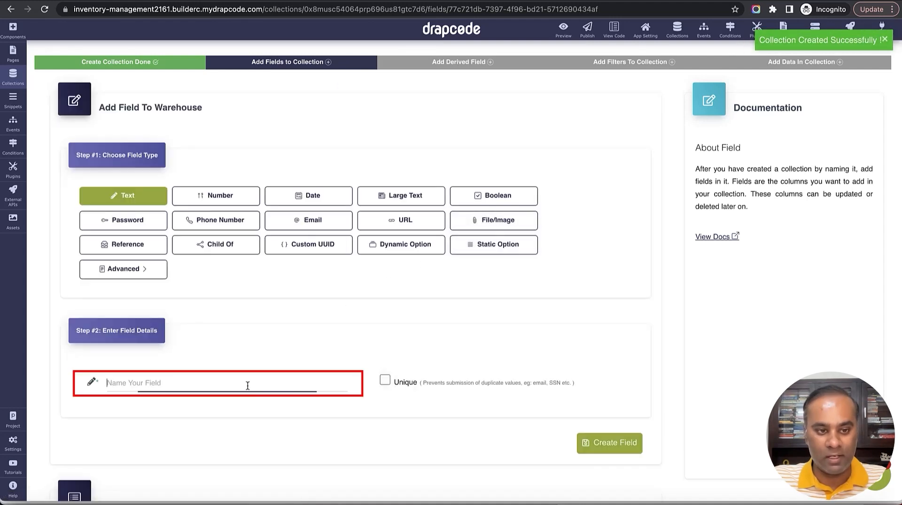
pyautogui.write('Name')
pyautogui.scroll(-4, 314, 360)
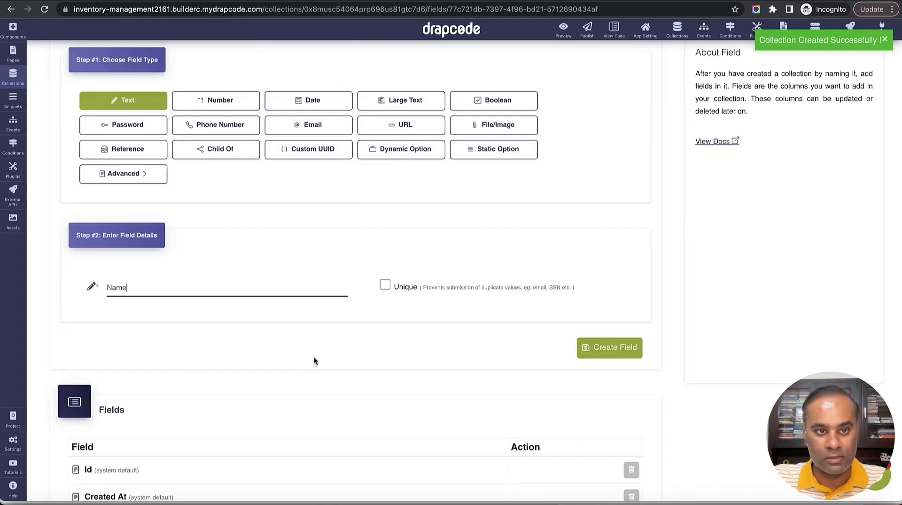
pyautogui.click(606, 243)
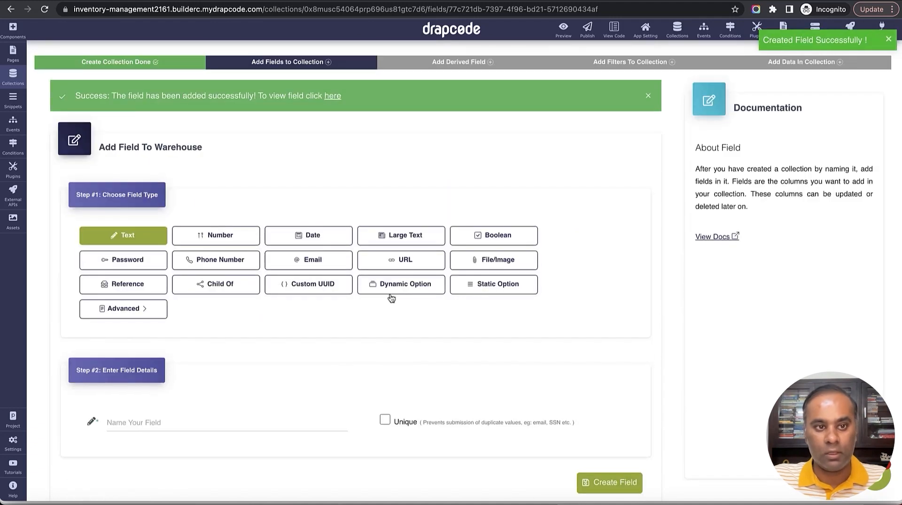
# - Add a text field called Code to the Warehouse collection
pyautogui.click(230, 239)
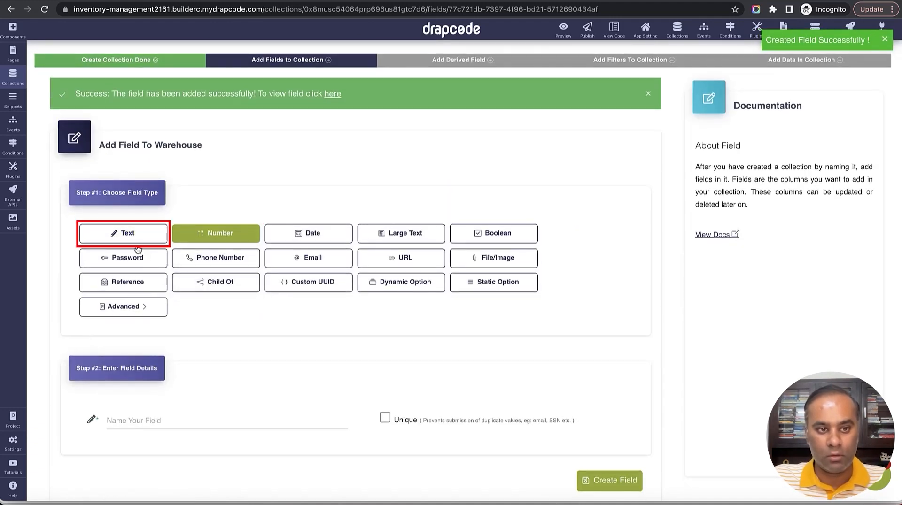
pyautogui.click(137, 237)
pyautogui.scroll(-4, 182, 309)
pyautogui.click(182, 251)
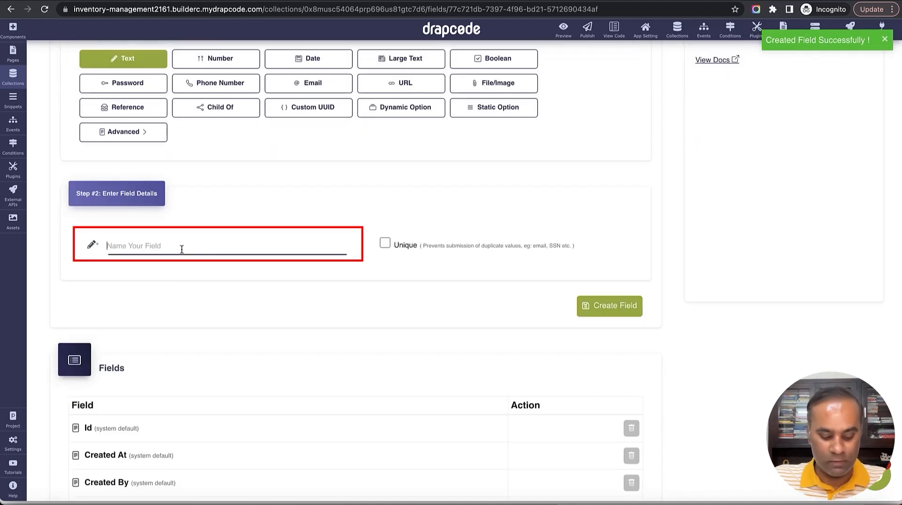
pyautogui.write('Code')
pyautogui.click(601, 306)
# - Add a text field called Address to the Warehouse collection and check its list of fields
pyautogui.scroll(1, 483, 292)
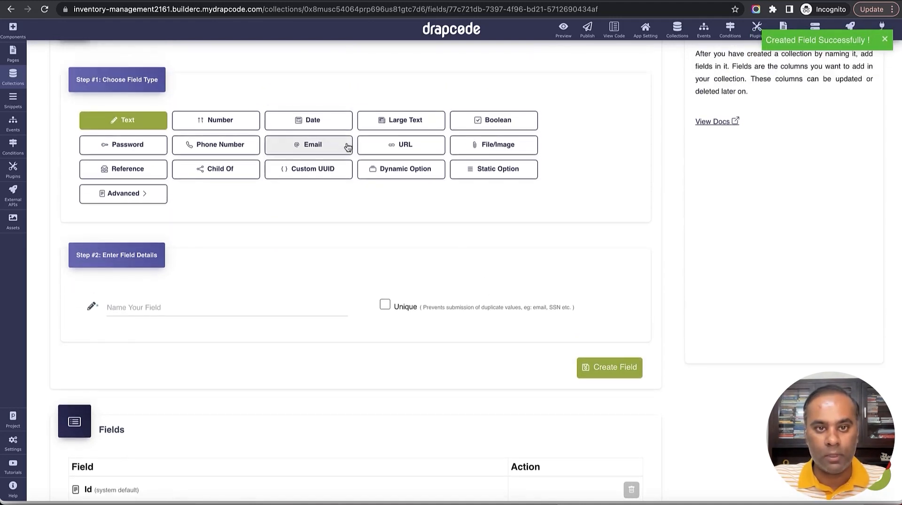
pyautogui.click(190, 306)
pyautogui.write('Address')
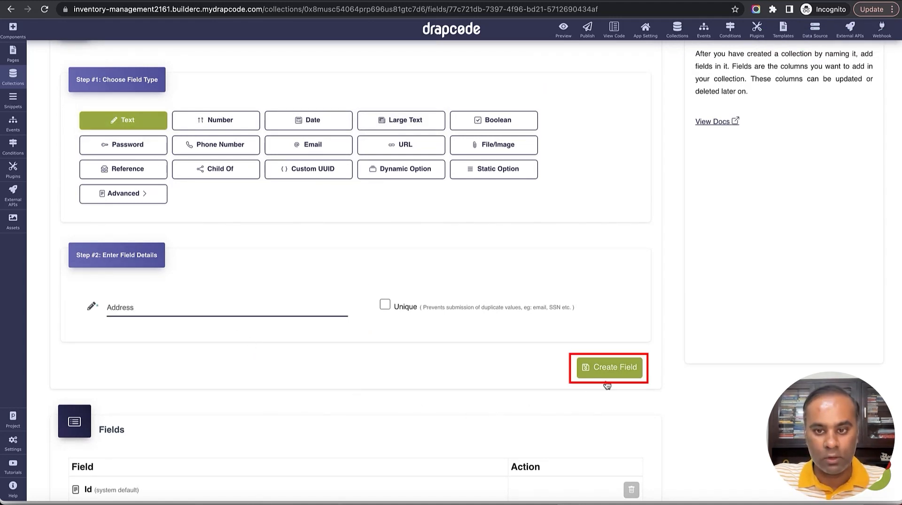
pyautogui.press('Return')
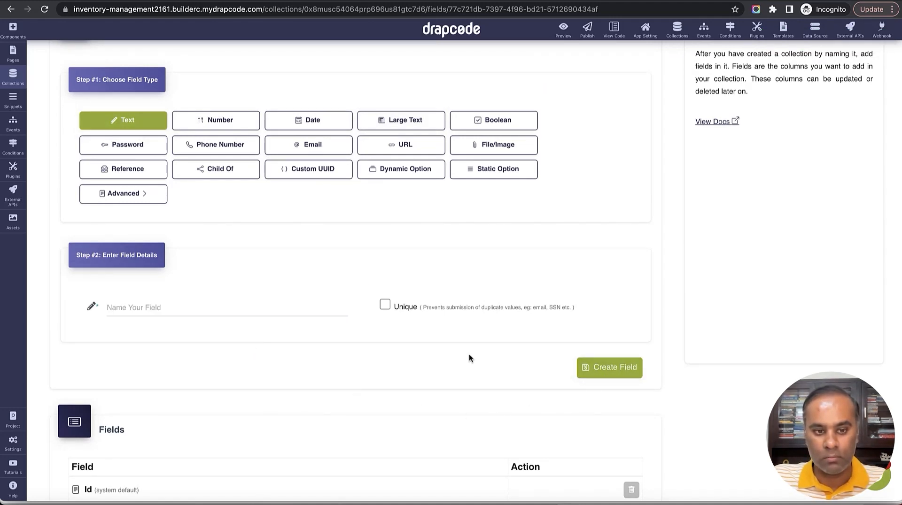
pyautogui.scroll(-3, 468, 358)
pyautogui.scroll(-3, 448, 354)
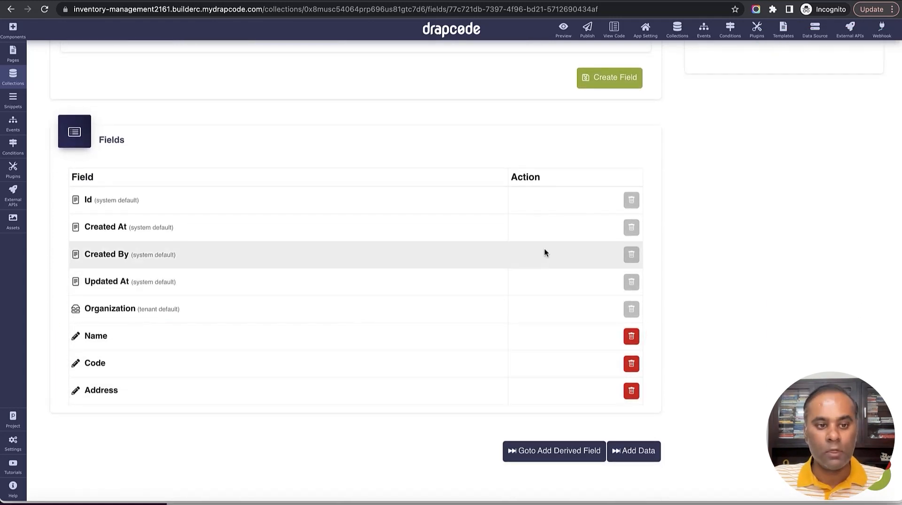
# - Return to the collections overview and create a new persistent collection named Category
pyautogui.scroll(9, 394, 155)
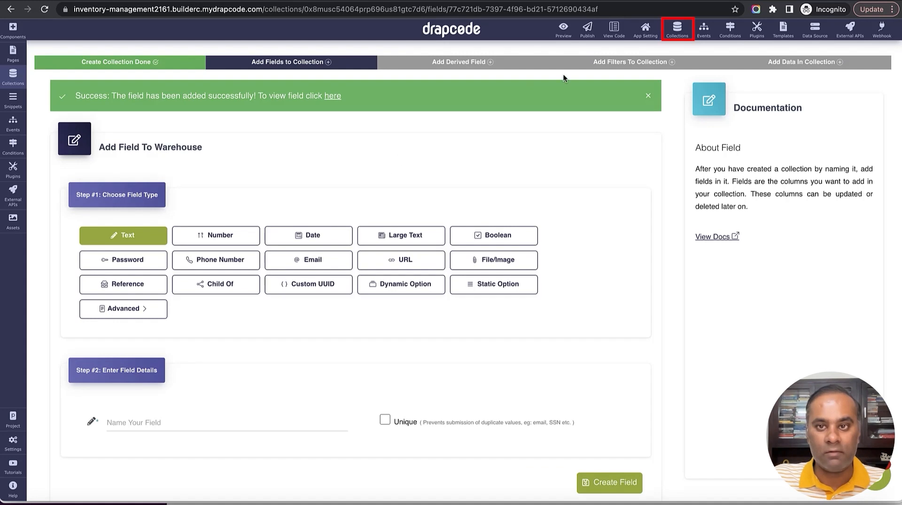
pyautogui.click(678, 32)
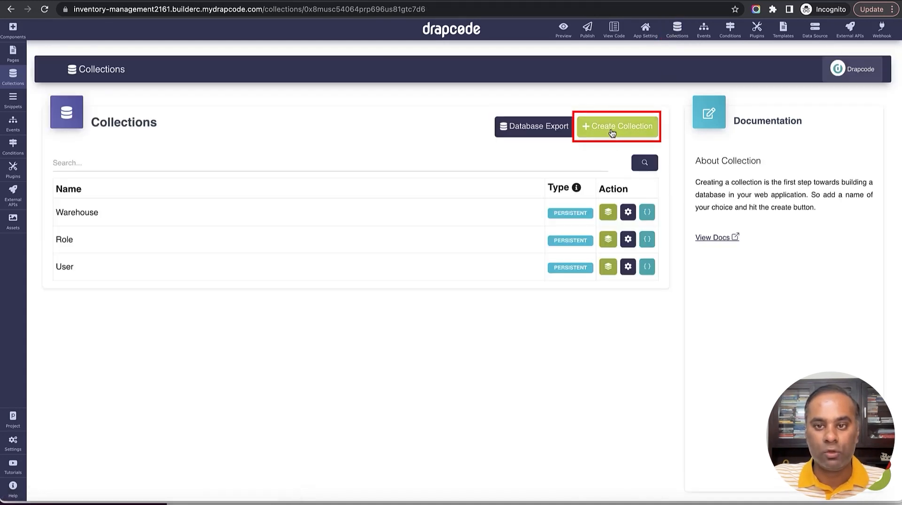
pyautogui.click(612, 129)
pyautogui.click(370, 131)
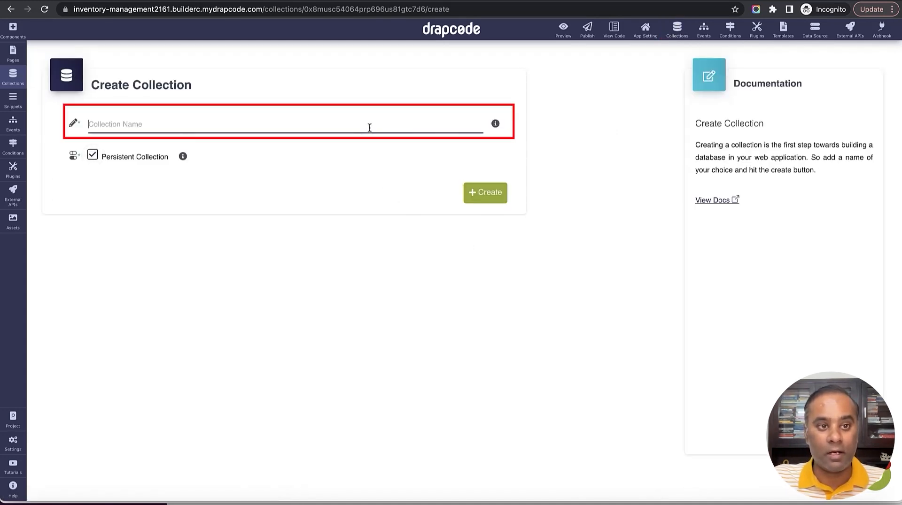
pyautogui.write('Category')
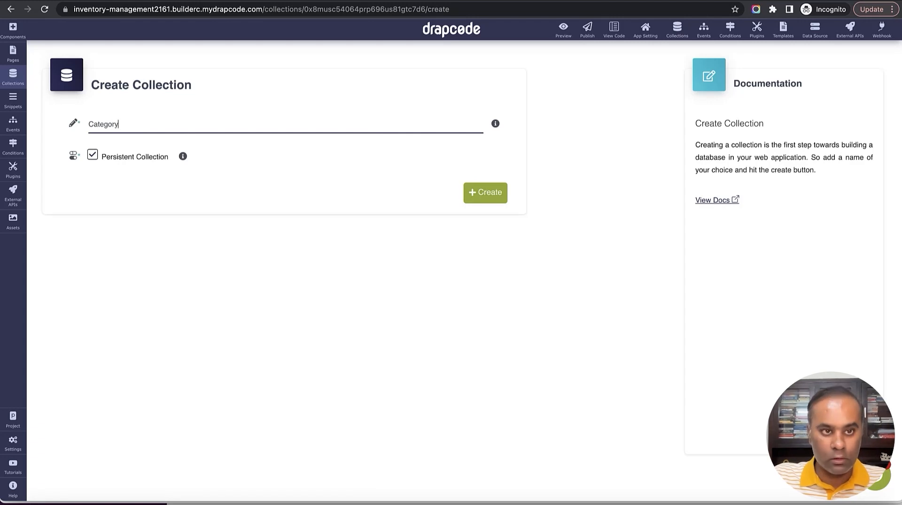
pyautogui.click(501, 198)
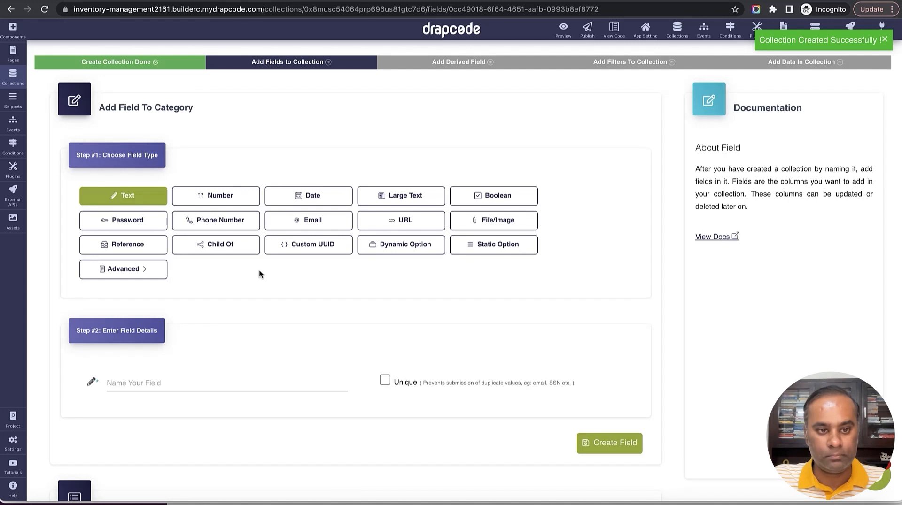
# - Add a text field called Name to the Category collection and return to the collections overview
pyautogui.scroll(-2, 223, 324)
pyautogui.click(215, 306)
pyautogui.write('Name')
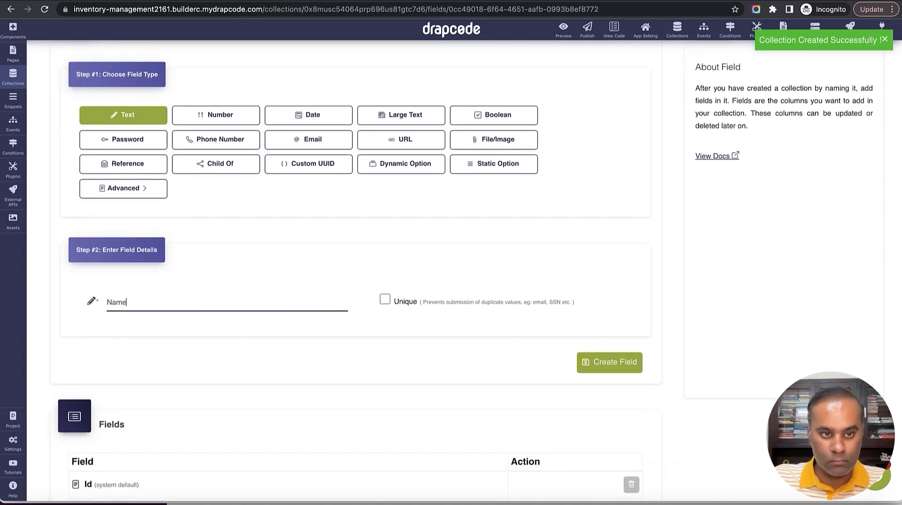
pyautogui.click(610, 362)
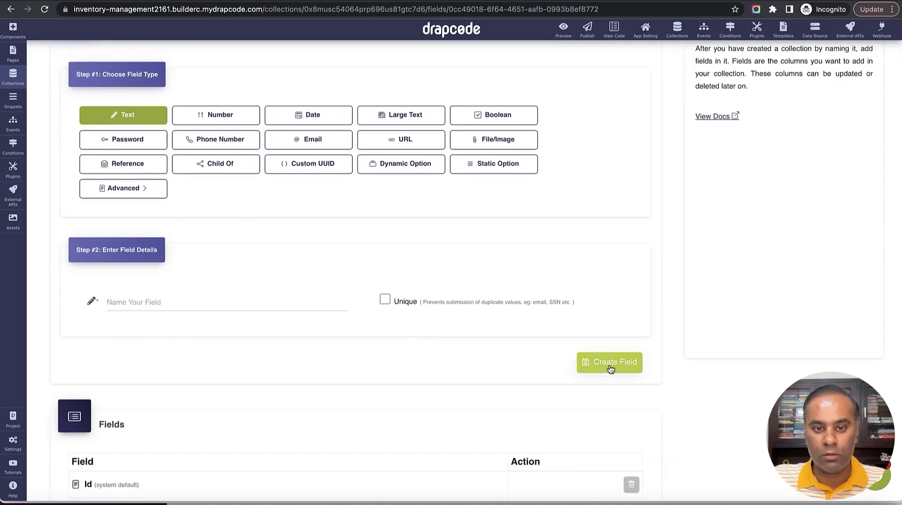
pyautogui.scroll(3, 589, 332)
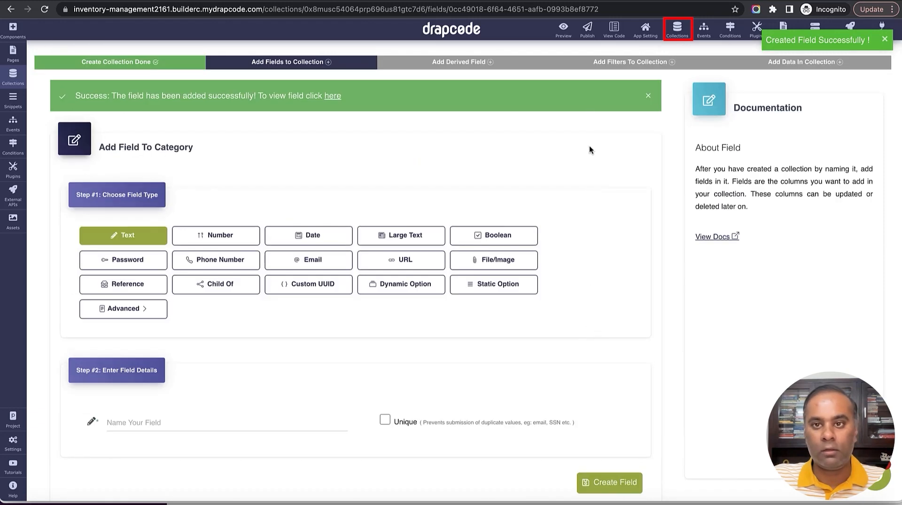
pyautogui.click(677, 28)
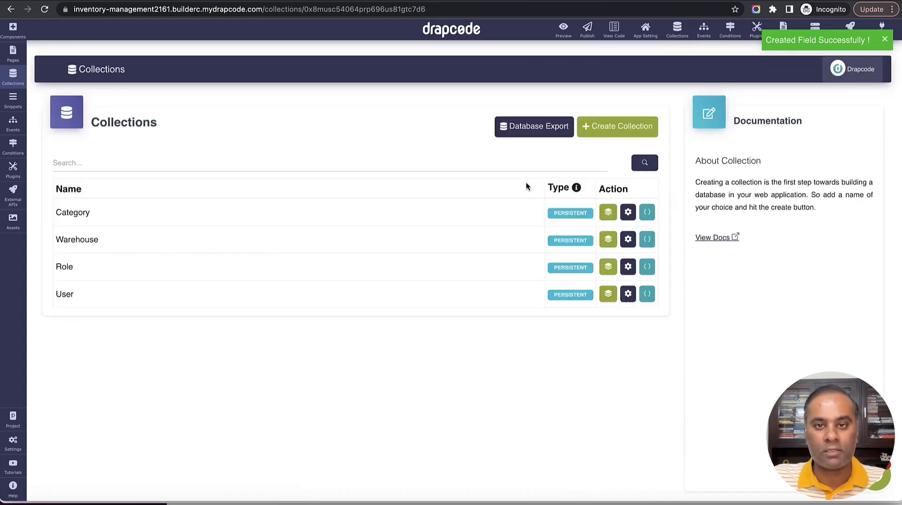
# - Create a new persistent collection named Product
pyautogui.click(604, 133)
pyautogui.click(295, 127)
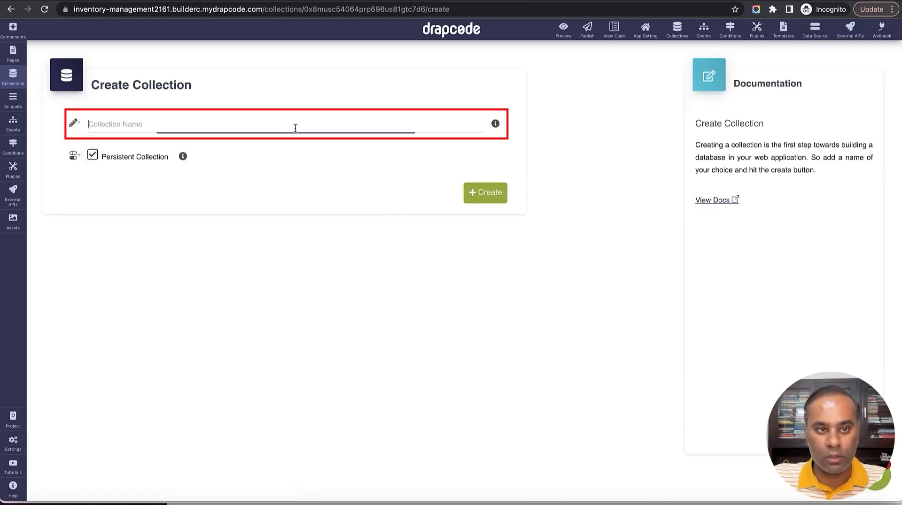
pyautogui.write('Produ')
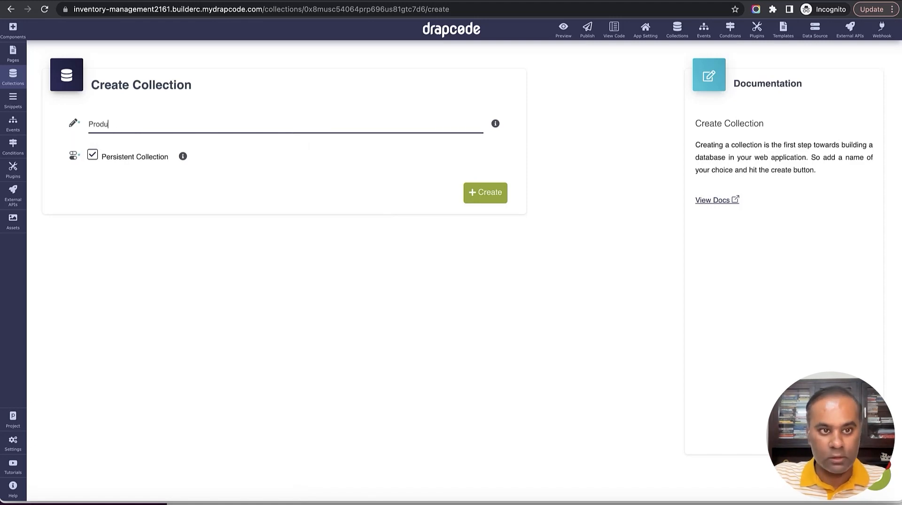
pyautogui.click(485, 193)
# - Add a text field called Name to the Product collection
pyautogui.click(197, 383)
pyautogui.write('Name')
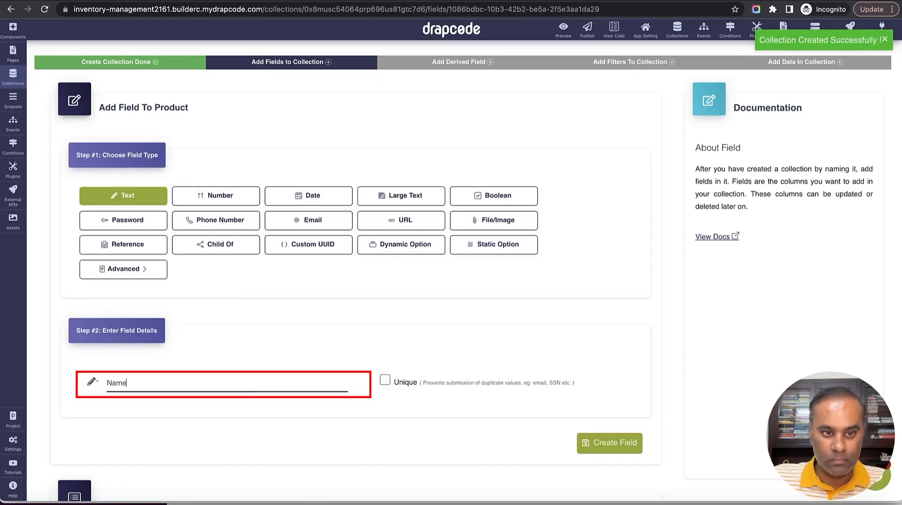
pyautogui.press('Tab')
pyautogui.click(627, 441)
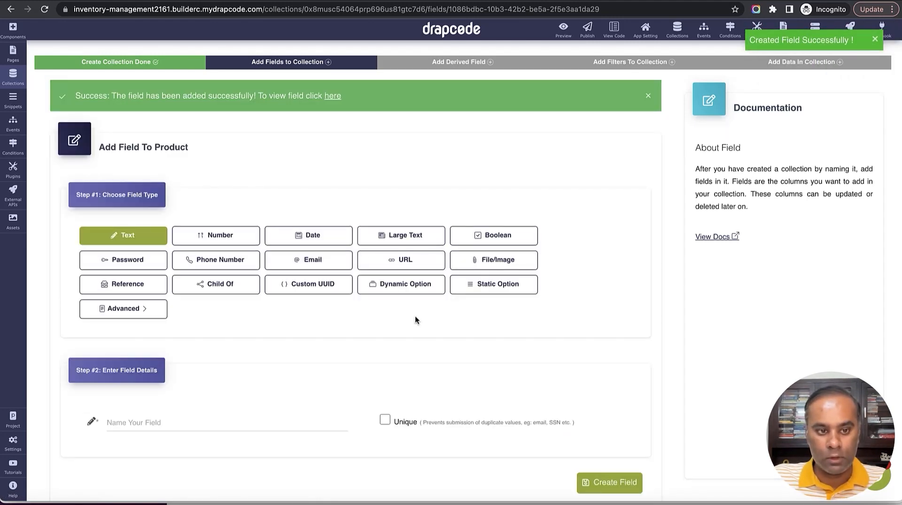
# - Add a reference field called Warehouse to the Product collection, linked to the Warehouse collection and displaying its Name field
pyautogui.scroll(-2, 415, 321)
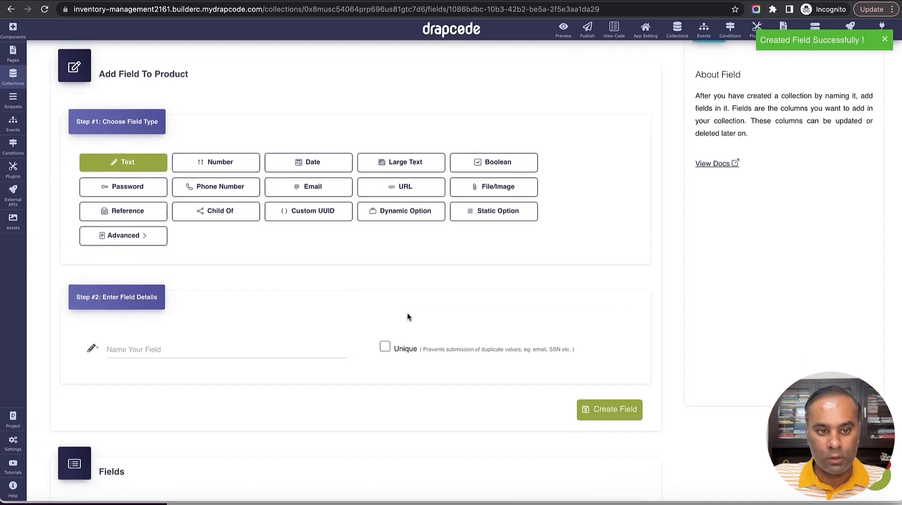
pyautogui.click(143, 211)
pyautogui.scroll(-1, 198, 320)
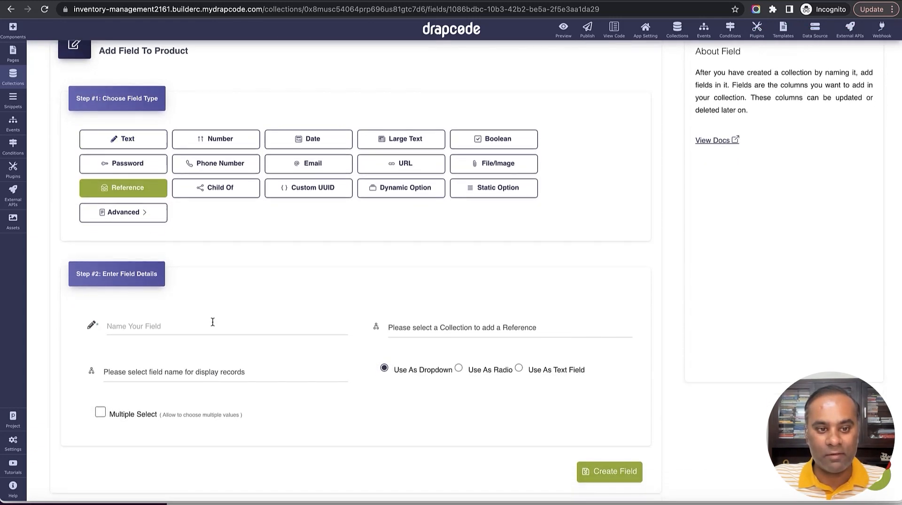
pyautogui.click(209, 311)
pyautogui.write('Wareh')
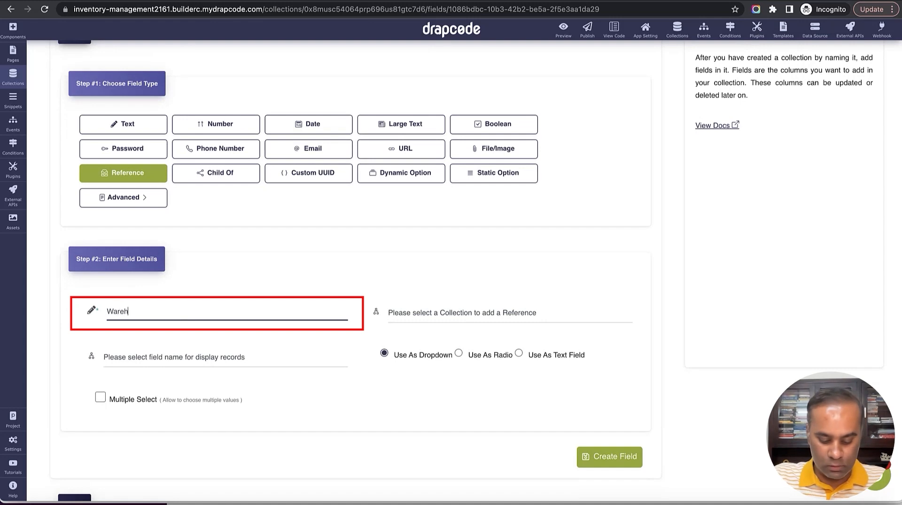
pyautogui.write('ouse')
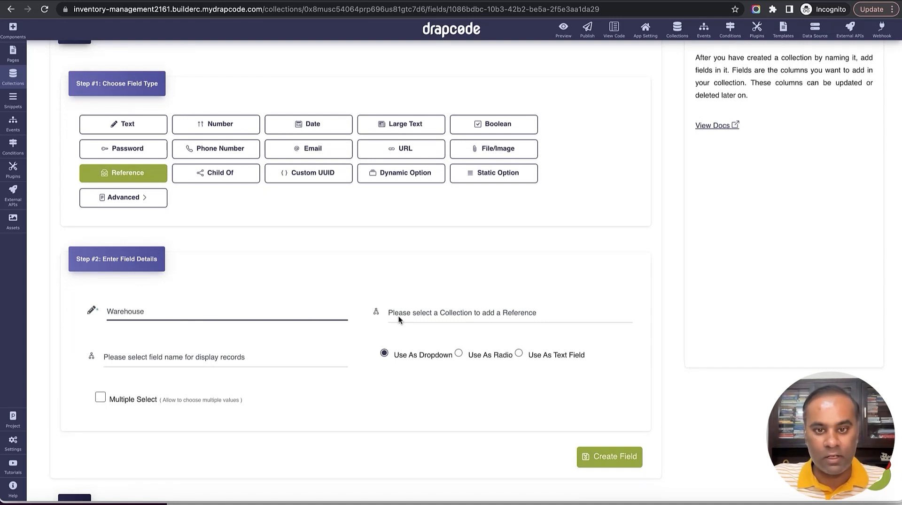
pyautogui.click(455, 314)
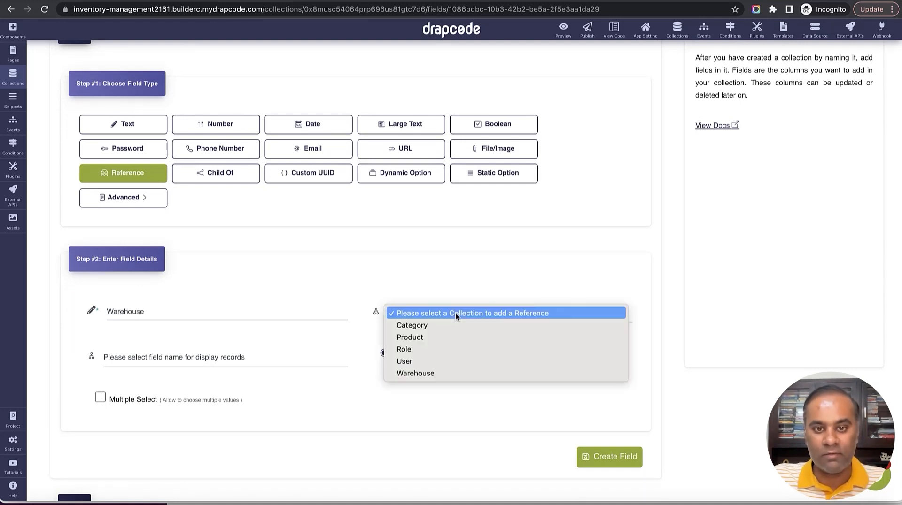
pyautogui.click(454, 373)
pyautogui.click(270, 359)
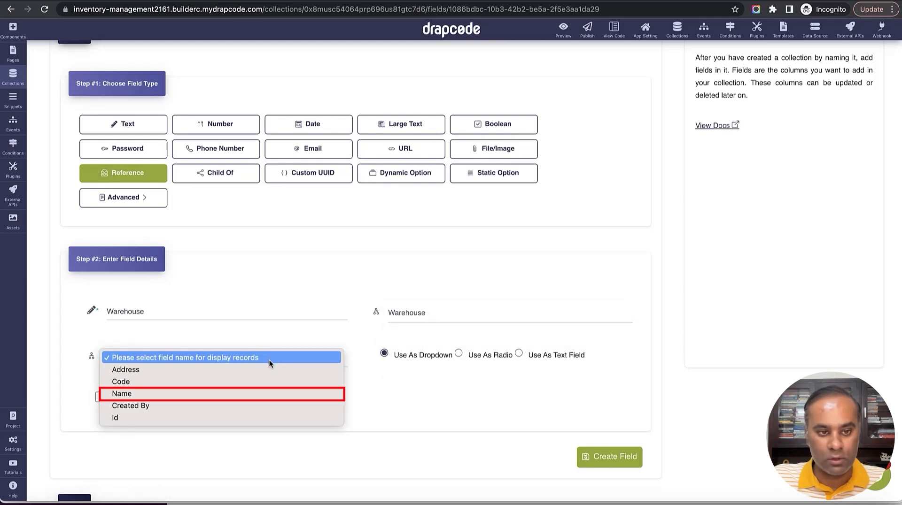
pyautogui.click(263, 399)
pyautogui.scroll(-3, 324, 388)
pyautogui.click(614, 409)
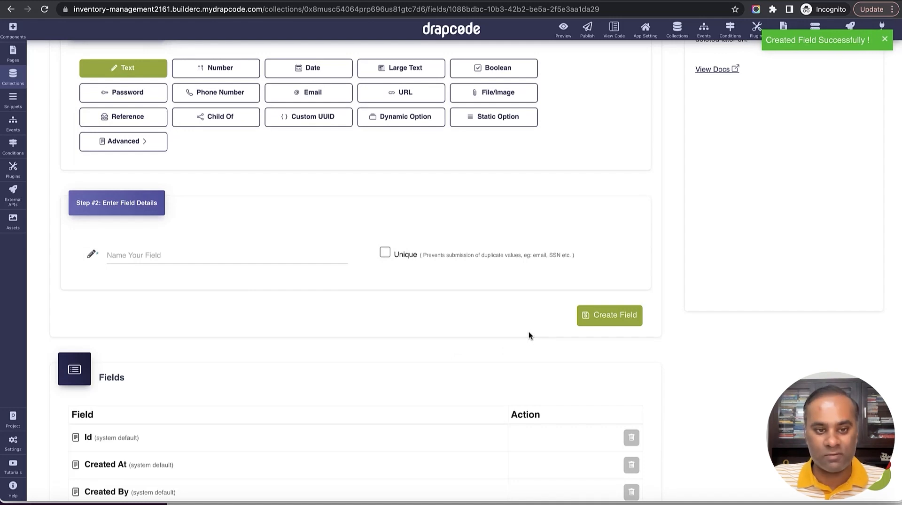
# - Name the next Product field Category and set its type to Dynamic Option
pyautogui.scroll(-5, 529, 329)
pyautogui.scroll(8, 529, 329)
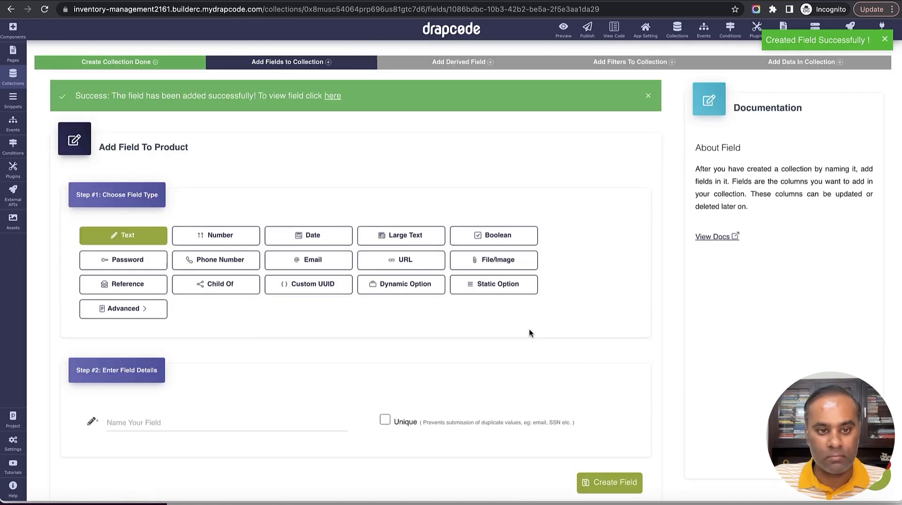
pyautogui.scroll(-2, 529, 333)
pyautogui.click(272, 379)
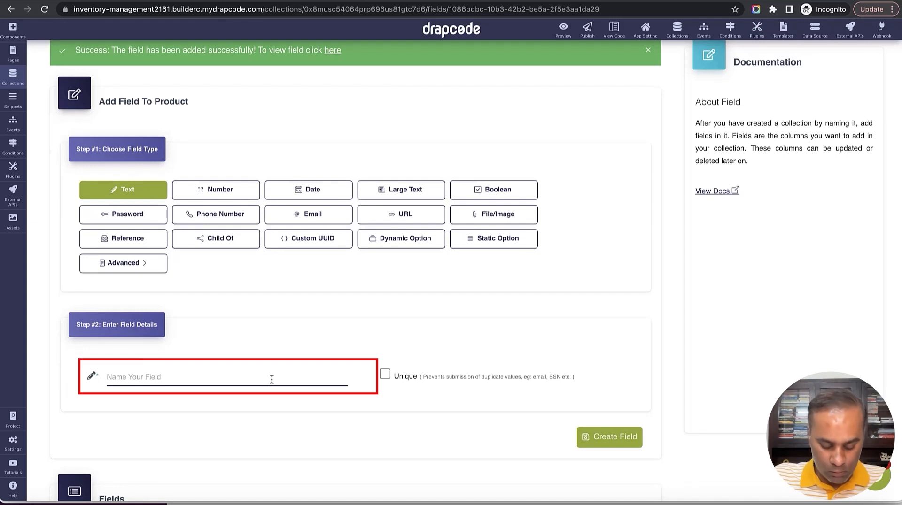
pyautogui.write('Category')
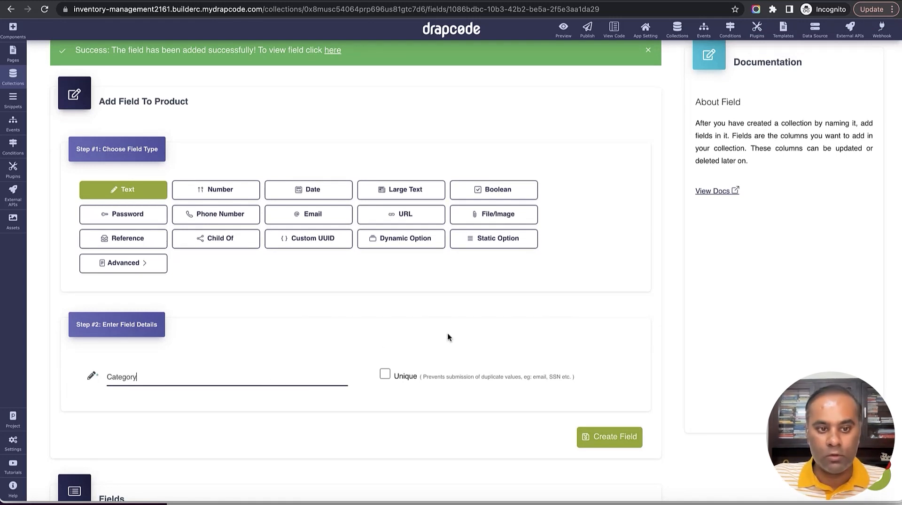
pyautogui.scroll(-1, 448, 336)
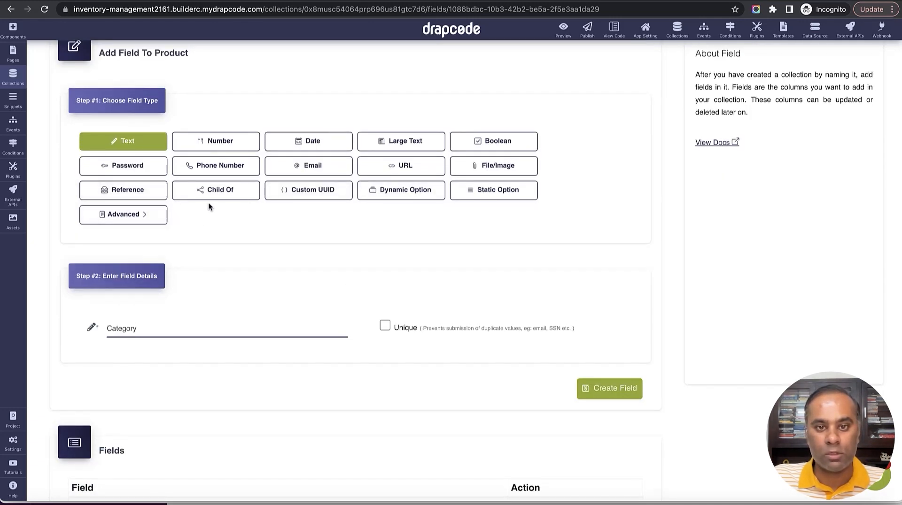
pyautogui.click(122, 193)
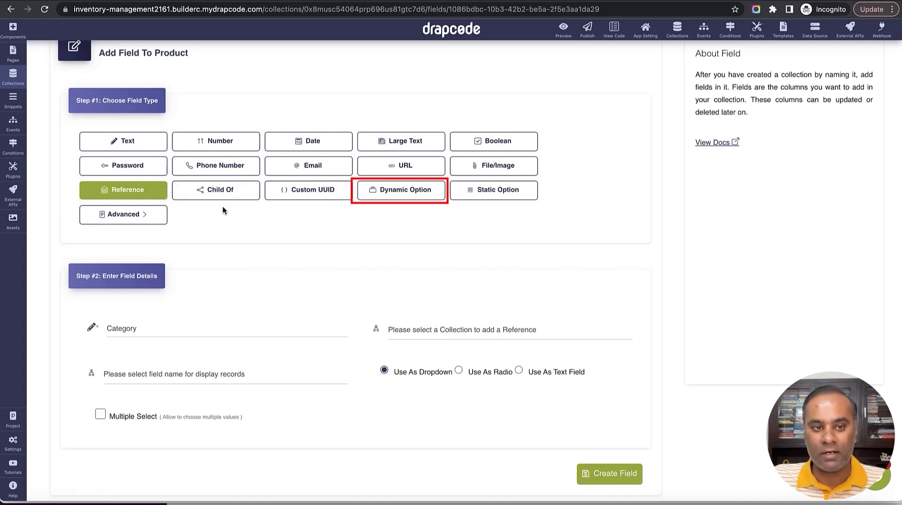
pyautogui.click(428, 200)
pyautogui.scroll(-2, 399, 250)
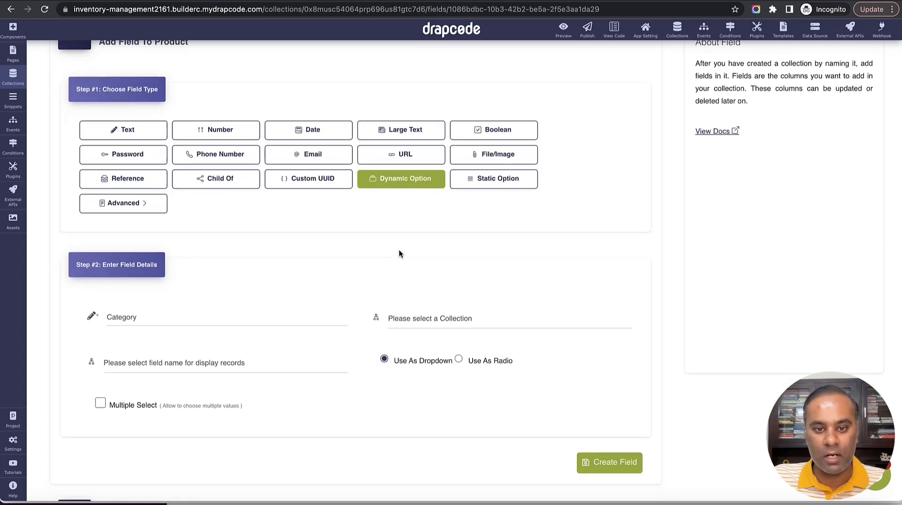
# - Source the Category field's options from the Category collection's Name field, allow multiple selection, and create the field
pyautogui.click(424, 244)
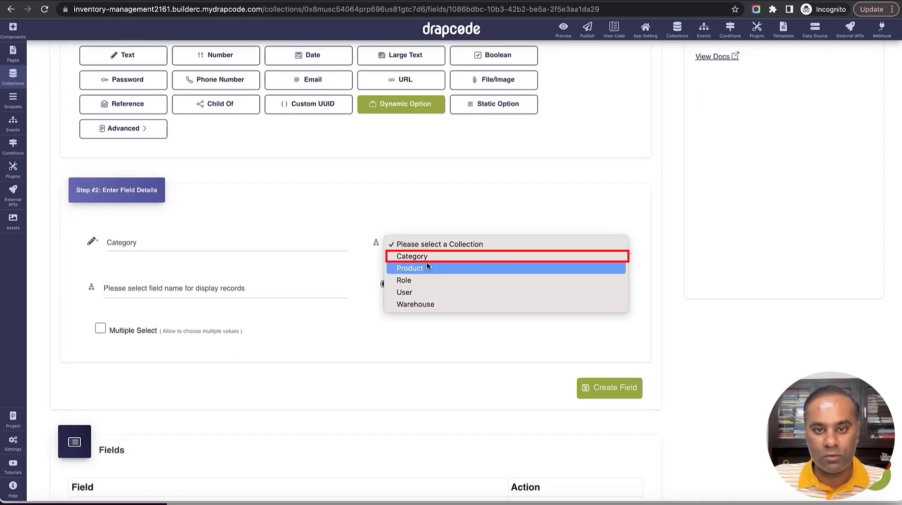
pyautogui.click(428, 256)
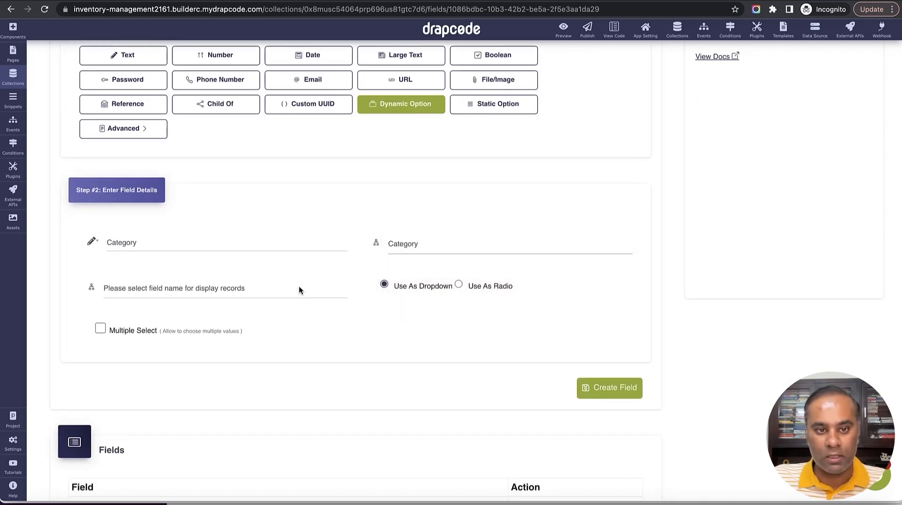
pyautogui.click(272, 288)
pyautogui.click(269, 299)
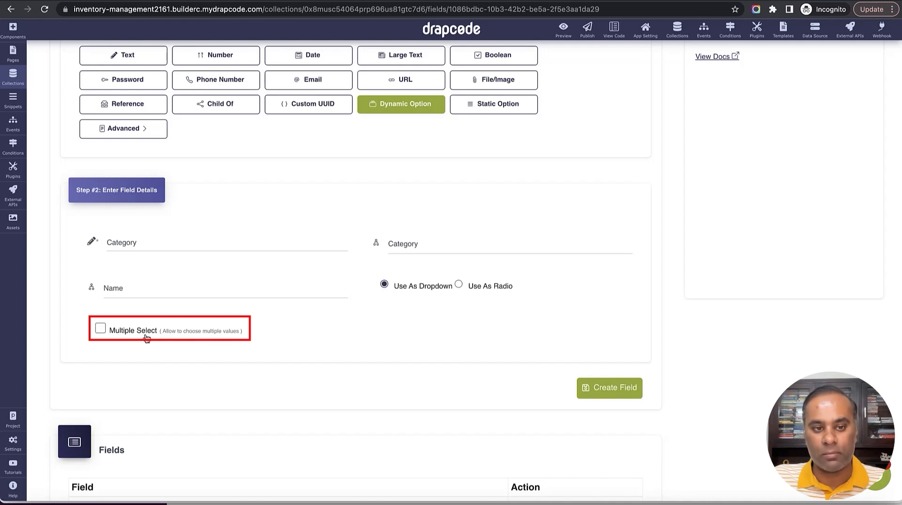
pyautogui.click(100, 329)
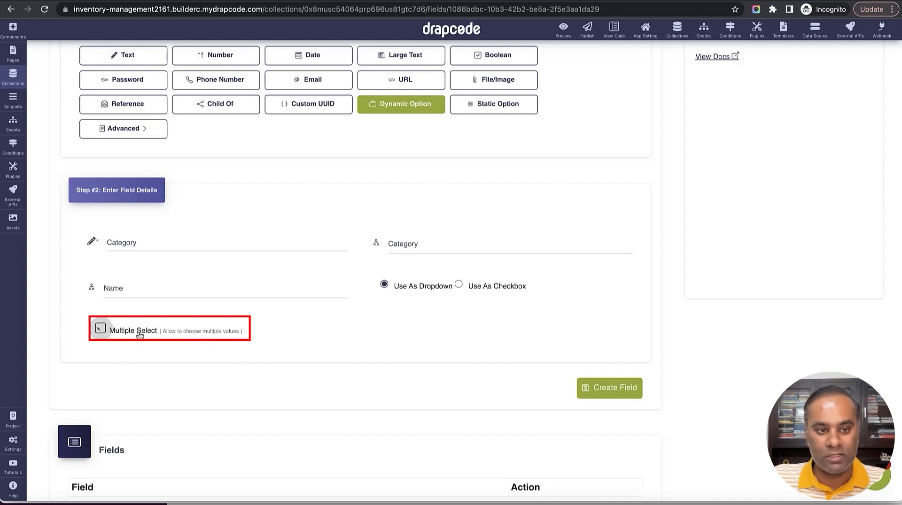
pyautogui.click(573, 391)
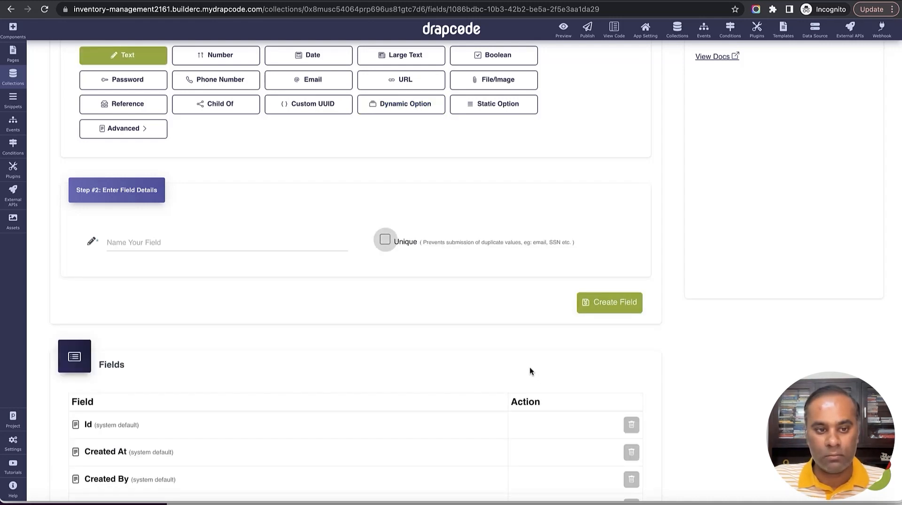
# - Add a number field called Quantity to the Product collection
pyautogui.scroll(-3, 529, 367)
pyautogui.scroll(-2, 529, 368)
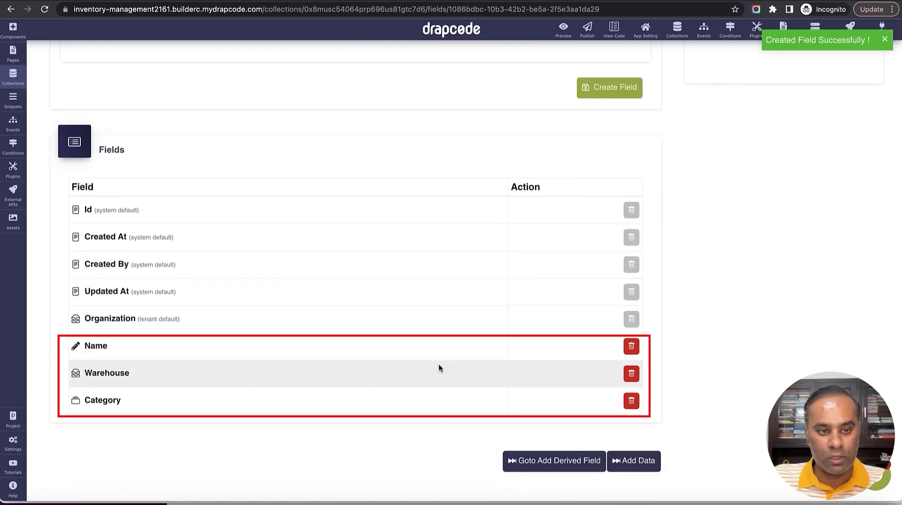
pyautogui.scroll(10, 435, 393)
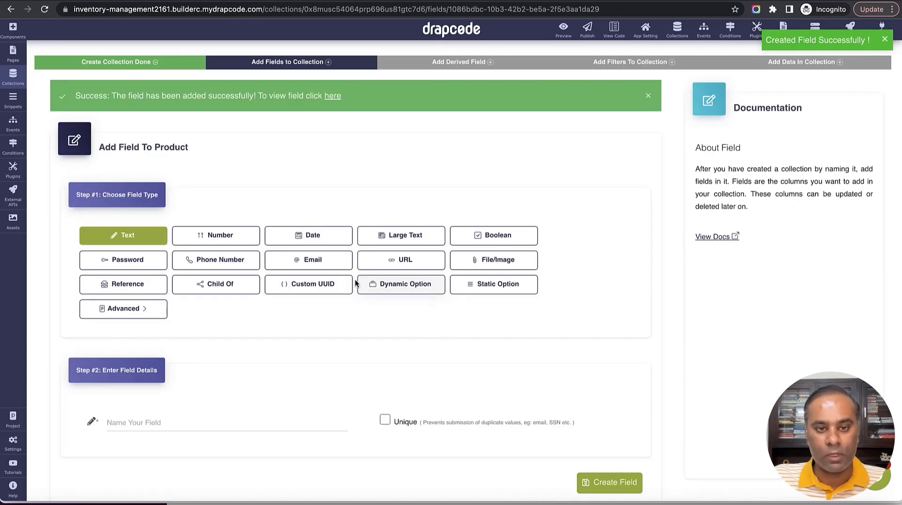
pyautogui.scroll(-1, 357, 282)
pyautogui.click(240, 230)
pyautogui.scroll(-2, 272, 371)
pyautogui.click(261, 354)
pyautogui.write('Quan')
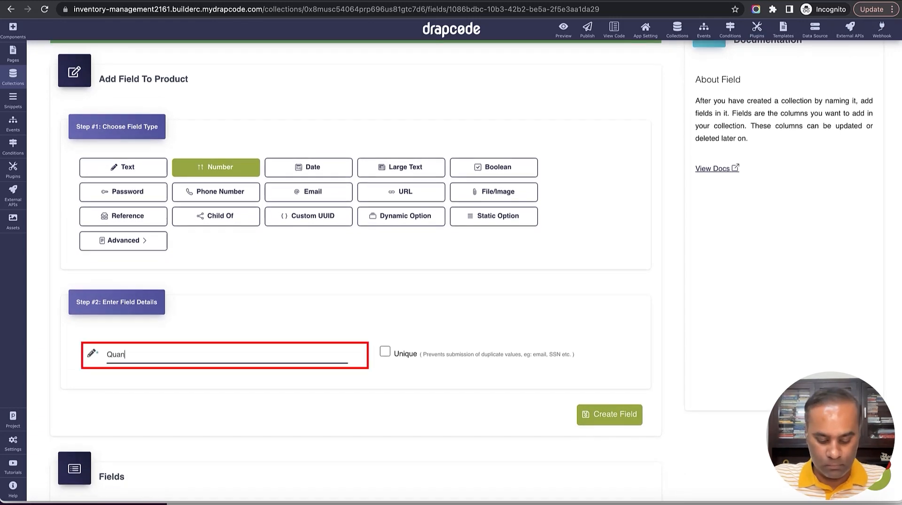
pyautogui.write('tity')
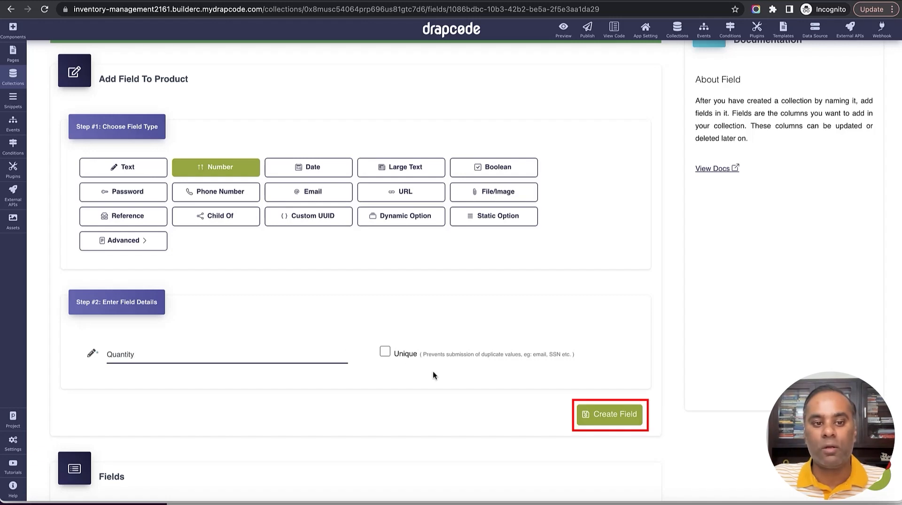
pyautogui.click(604, 415)
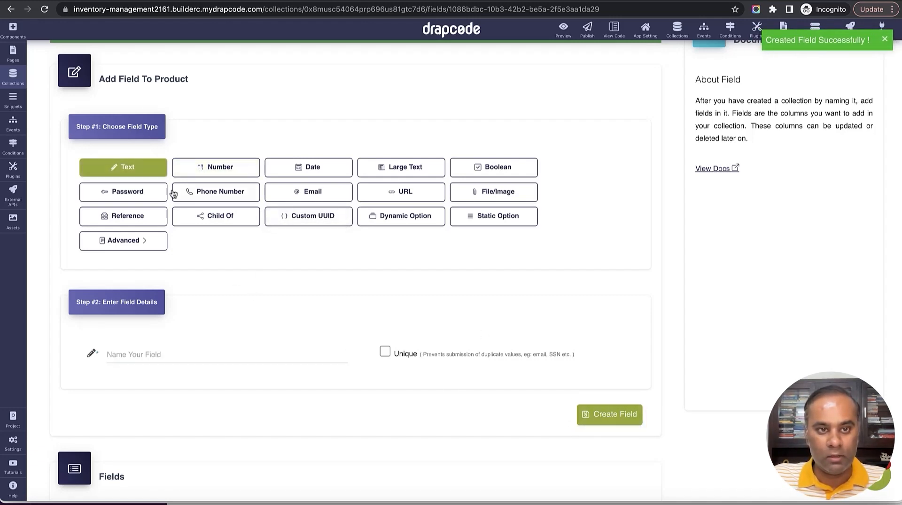
# - Add a text field called Code to the Product collection and mark it as unique
pyautogui.click(191, 348)
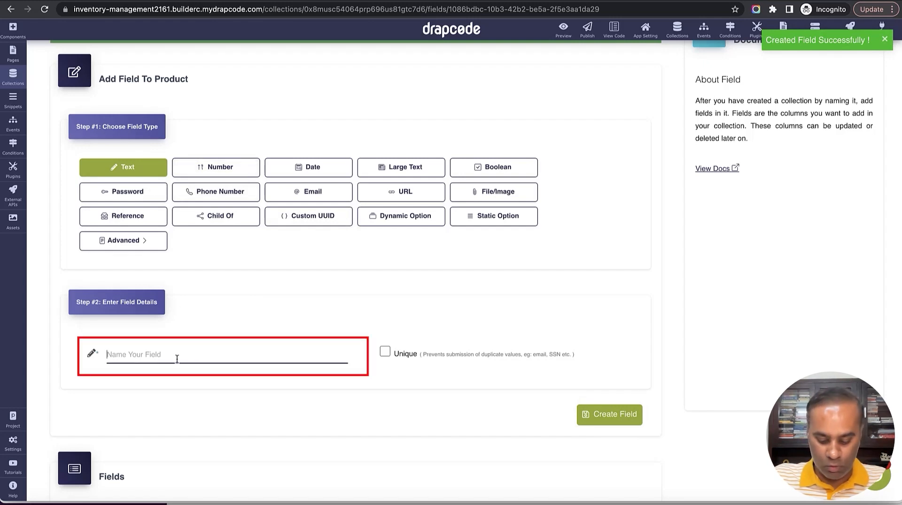
pyautogui.write('Pro')
pyautogui.press('BackSpace')
pyautogui.write('Code')
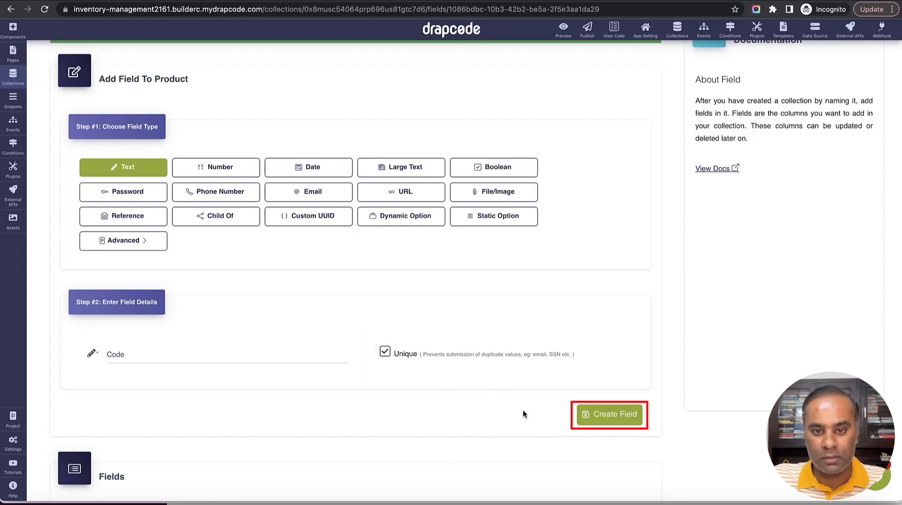
pyautogui.click(609, 414)
pyautogui.scroll(-8, 550, 299)
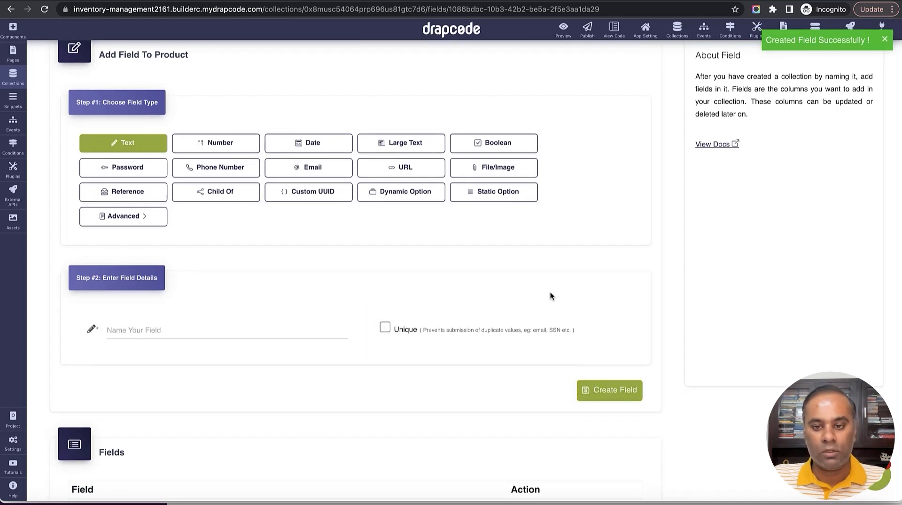
pyautogui.scroll(10, 161, 128)
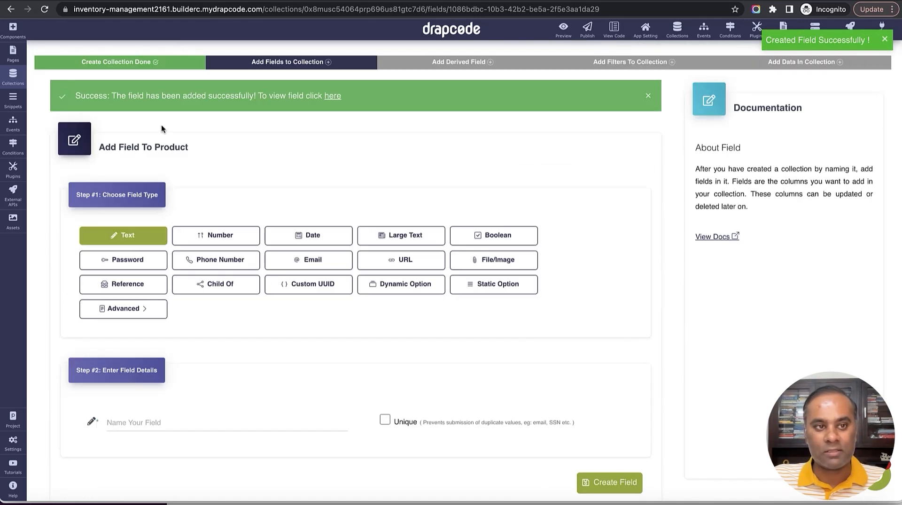
# - Check the project's list of collections, then close it and dismiss the notice about the added field
pyautogui.click(13, 75)
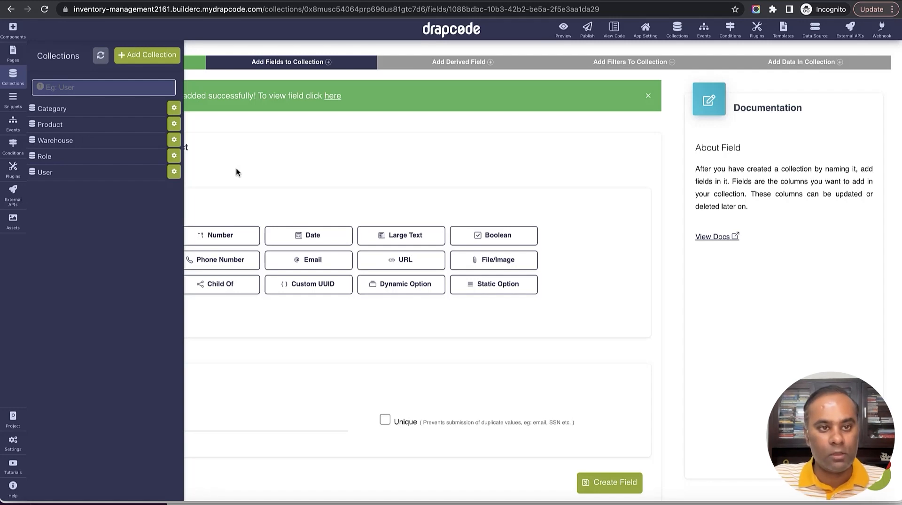
pyautogui.click(235, 170)
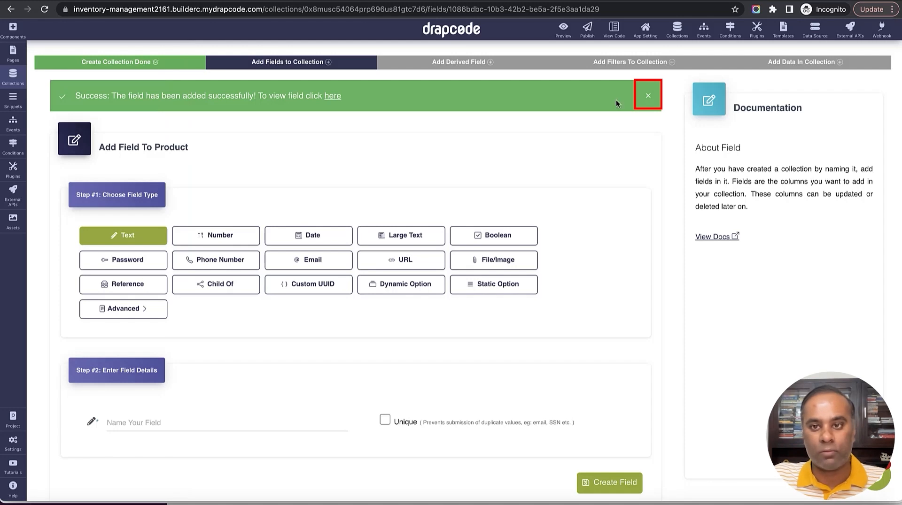
pyautogui.click(649, 97)
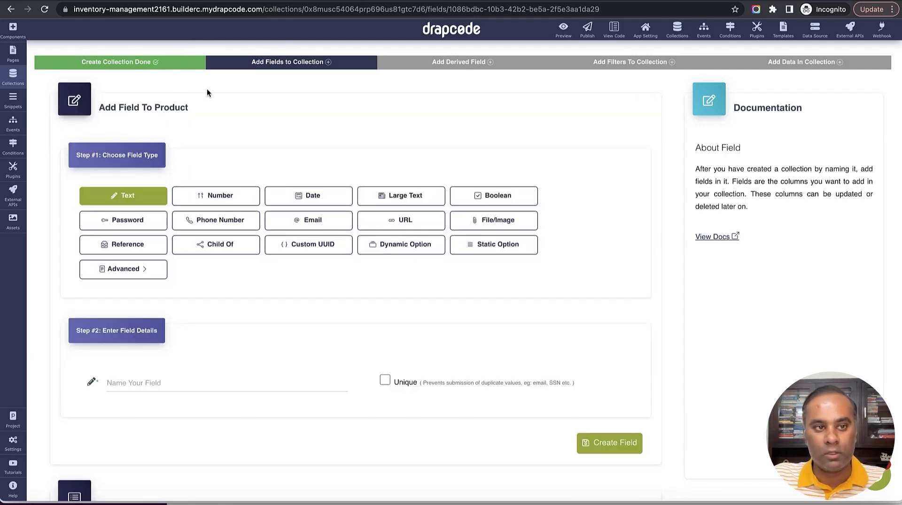
# - Open the Dashboard page in the editor and clear all of its default content
pyautogui.click(13, 53)
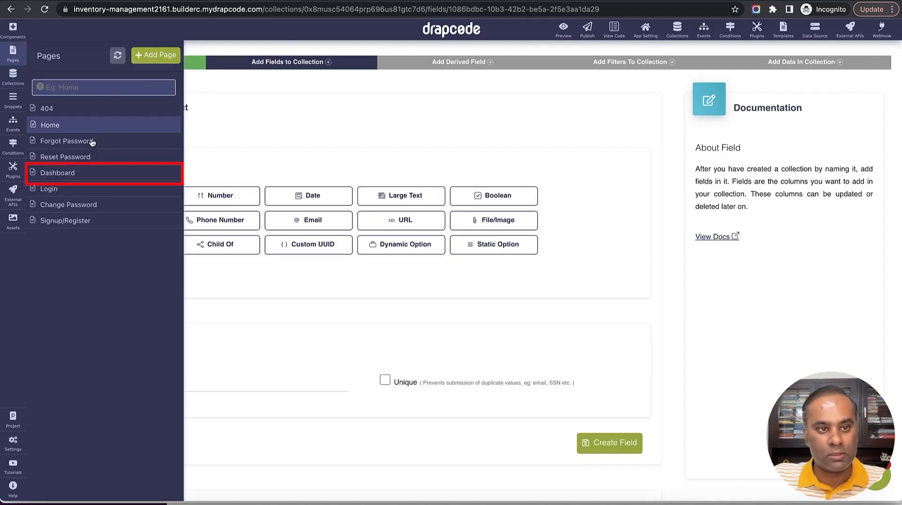
pyautogui.click(88, 174)
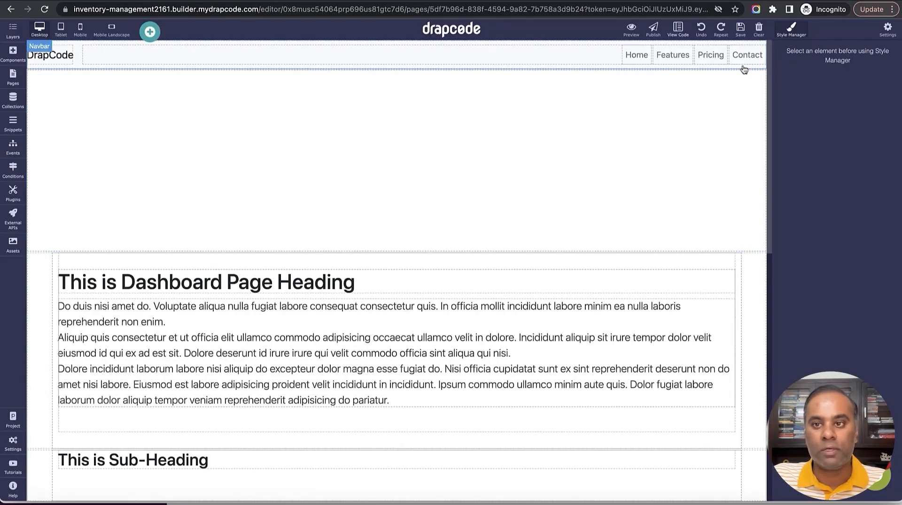
pyautogui.click(758, 29)
pyautogui.click(545, 70)
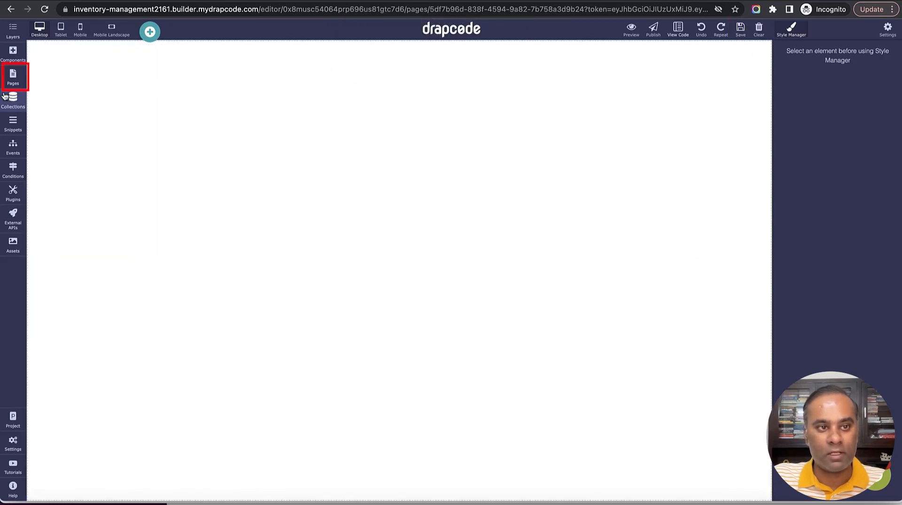
# - Restrict the Dashboard page's access to Users with Admin Role, update its settings and close them
pyautogui.click(13, 77)
pyautogui.click(173, 170)
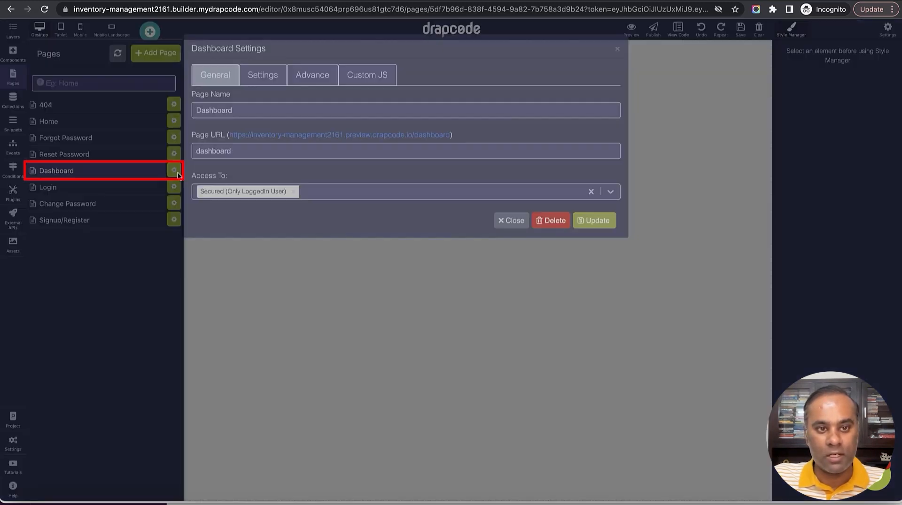
pyautogui.click(298, 203)
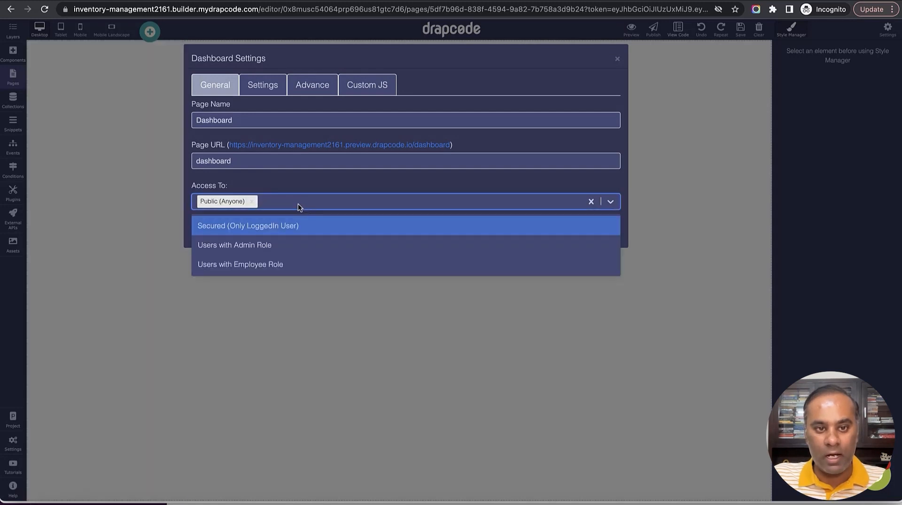
pyautogui.click(279, 247)
pyautogui.click(598, 235)
pyautogui.click(617, 58)
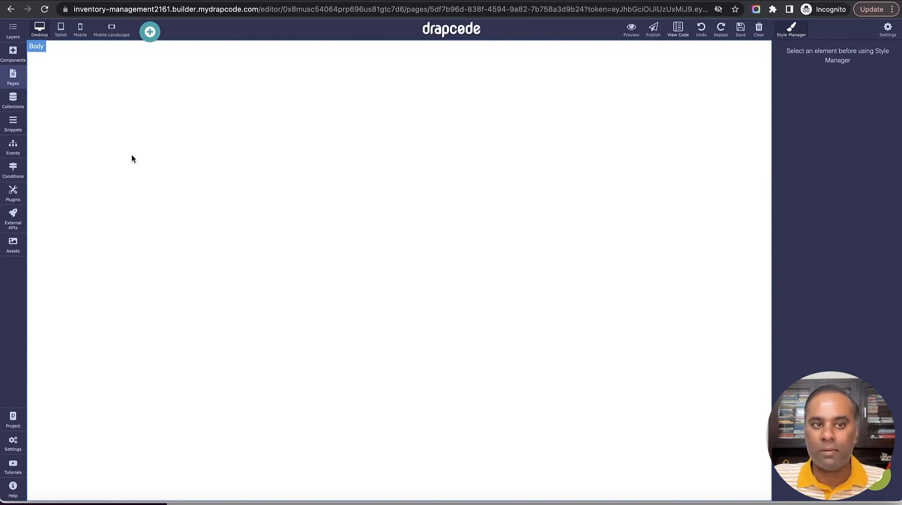
# - Create a new snippet named Admin Sidebar with the Snippet type and dismiss the notice
pyautogui.click(17, 130)
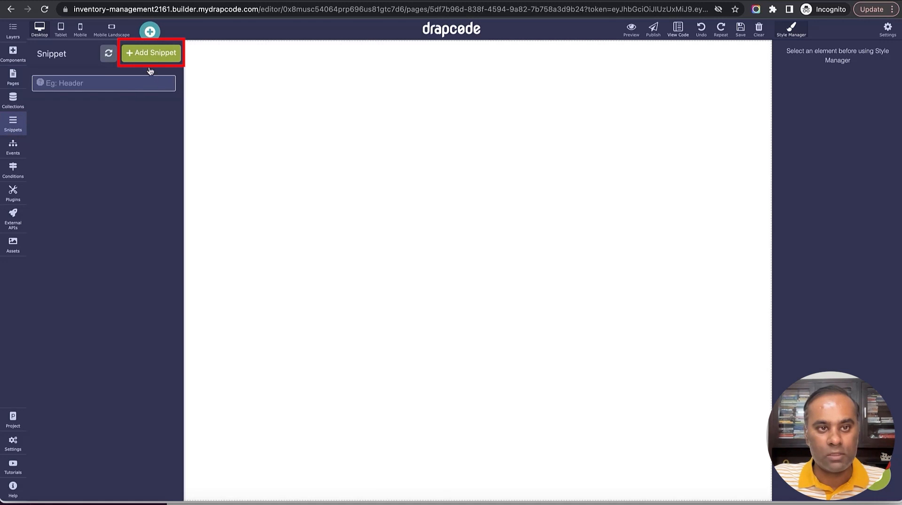
pyautogui.click(148, 57)
pyautogui.write('Admin Sidebar')
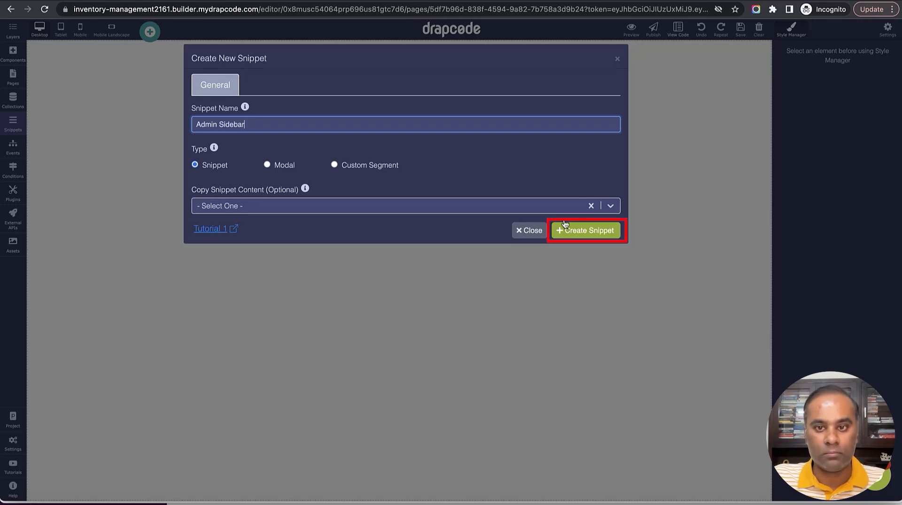
pyautogui.click(565, 225)
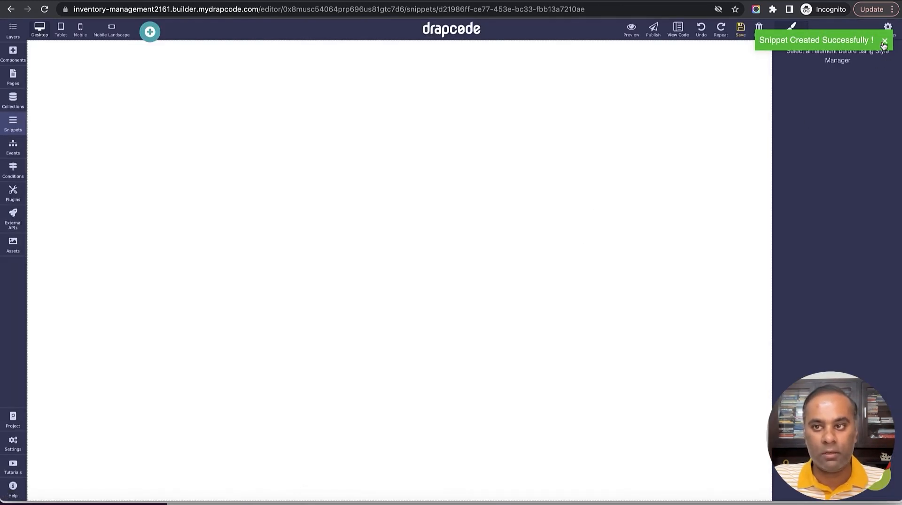
pyautogui.click(884, 43)
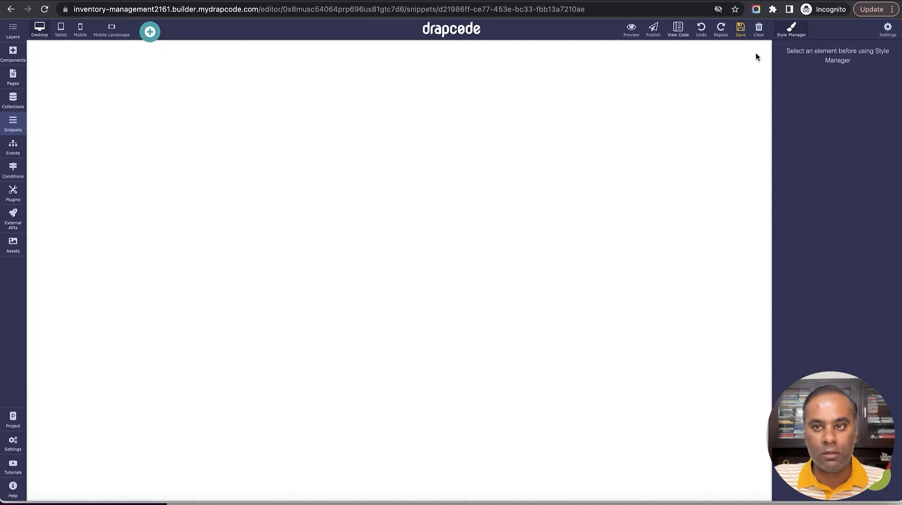
# - Place the pre-built Sidebar 002 navigation layout on the snippet's blank canvas
pyautogui.click(150, 33)
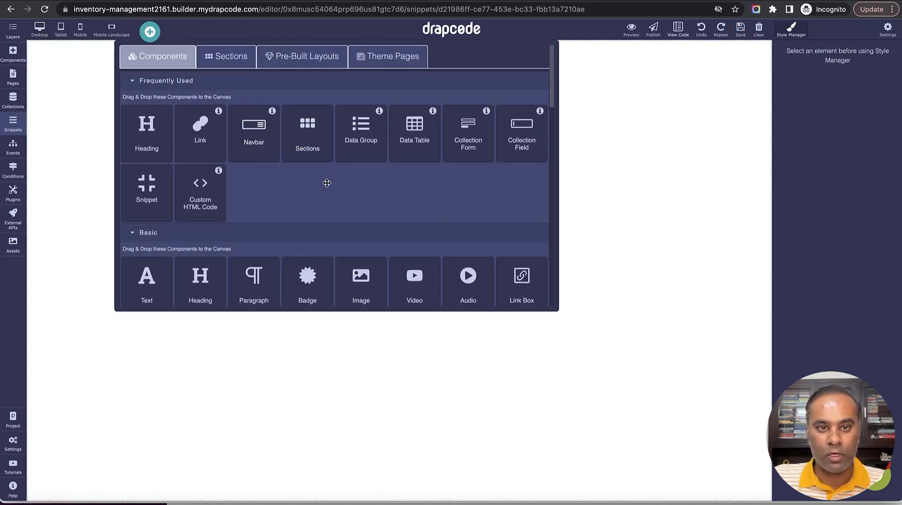
pyautogui.scroll(-4, 328, 186)
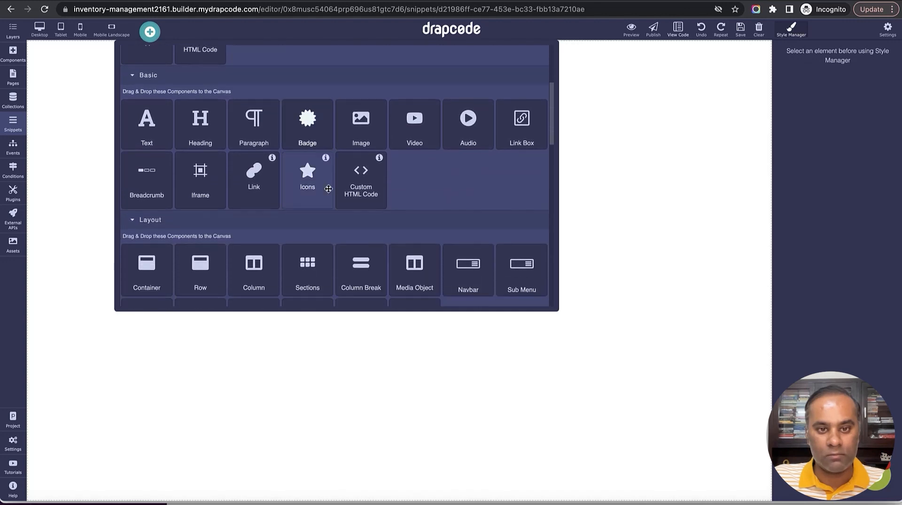
pyautogui.scroll(-2, 332, 199)
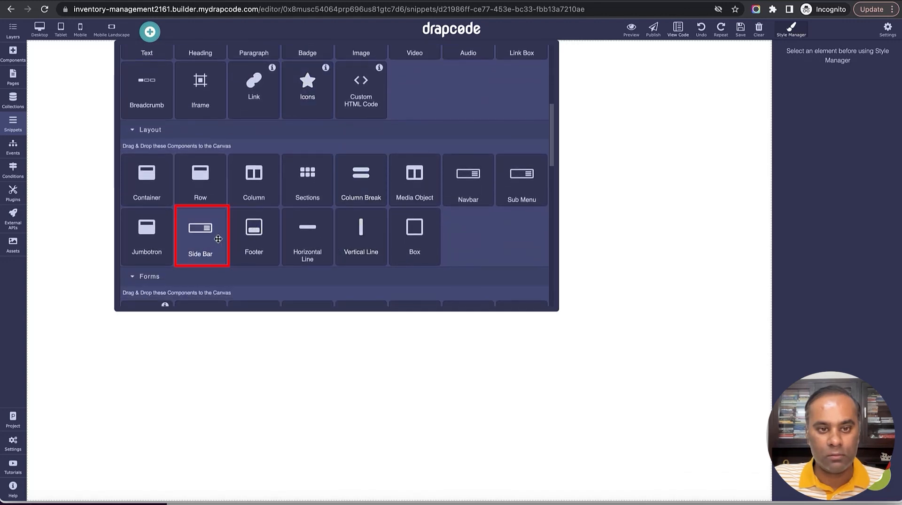
pyautogui.scroll(6, 253, 92)
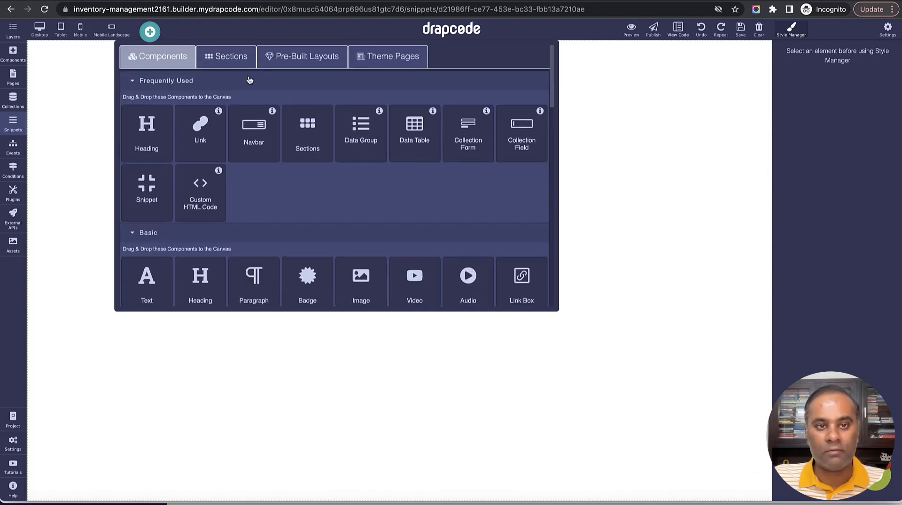
pyautogui.click(278, 60)
pyautogui.scroll(-15, 376, 203)
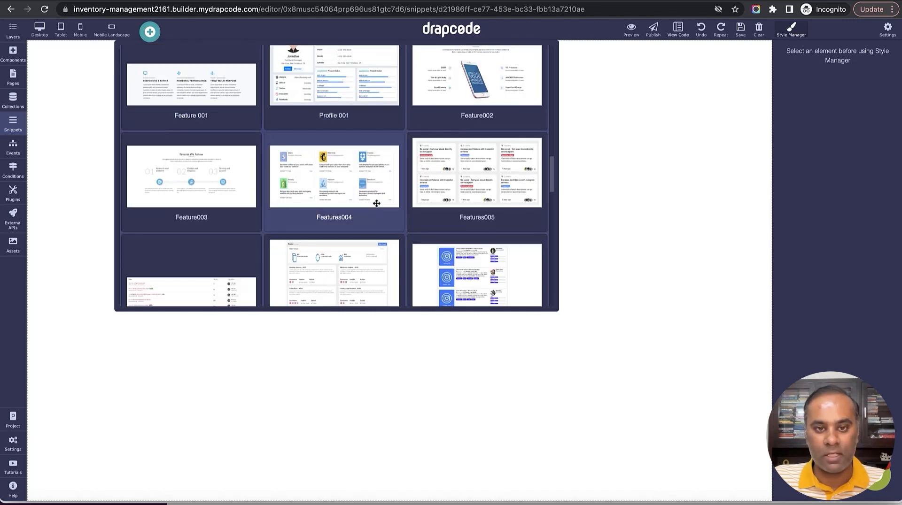
pyautogui.scroll(-10, 376, 203)
pyautogui.scroll(6, 376, 203)
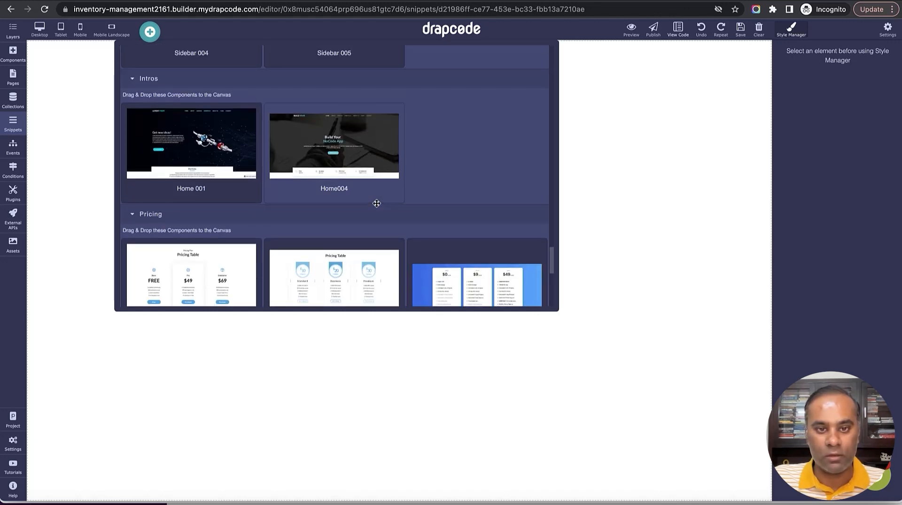
pyautogui.scroll(-6, 376, 203)
pyautogui.scroll(5, 376, 202)
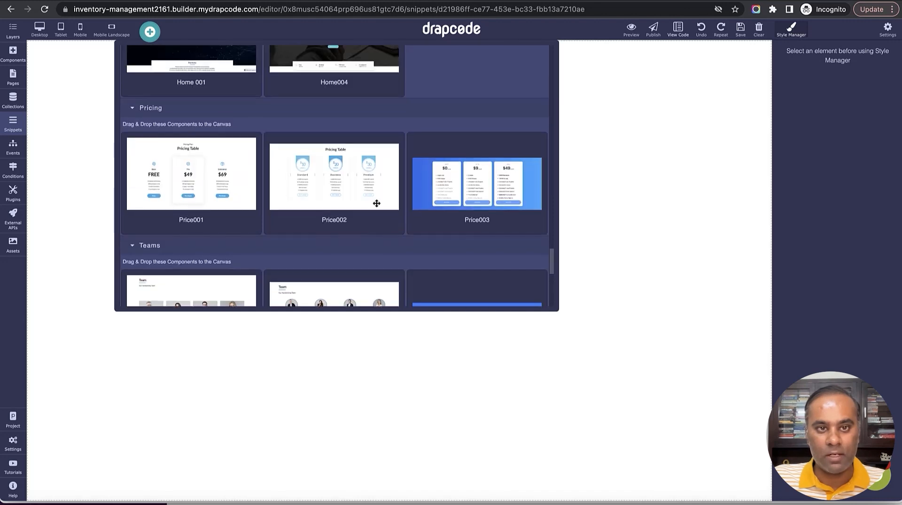
pyautogui.scroll(4, 376, 203)
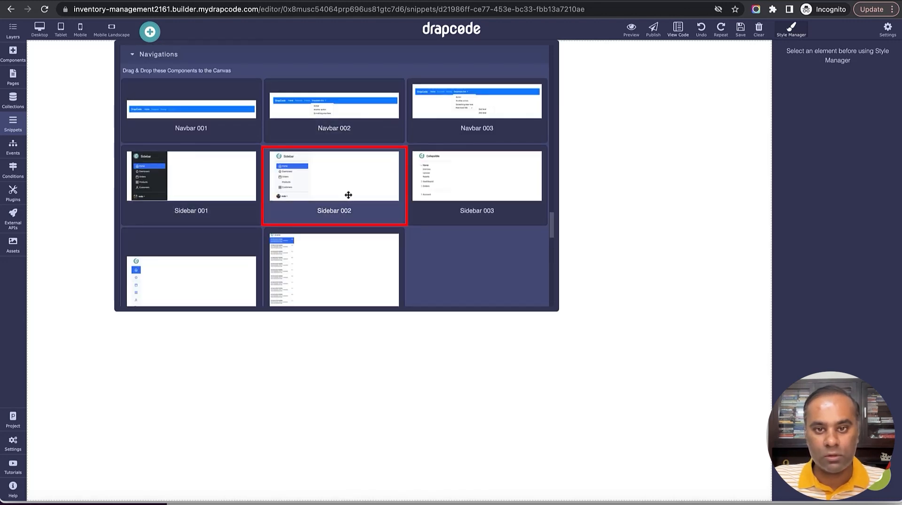
pyautogui.moveTo(311, 168); pyautogui.dragTo(322, 278)
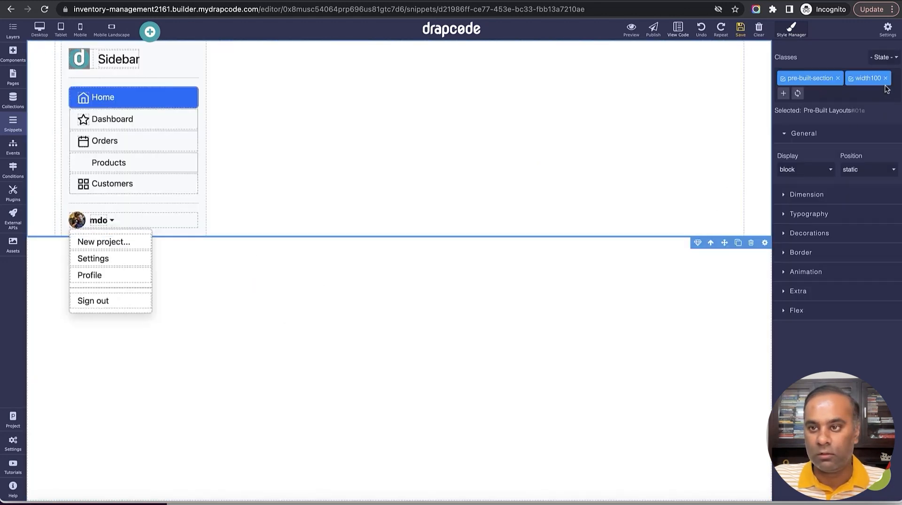
# - Set the width of the box holding the sidebar content to 100%
pyautogui.click(822, 194)
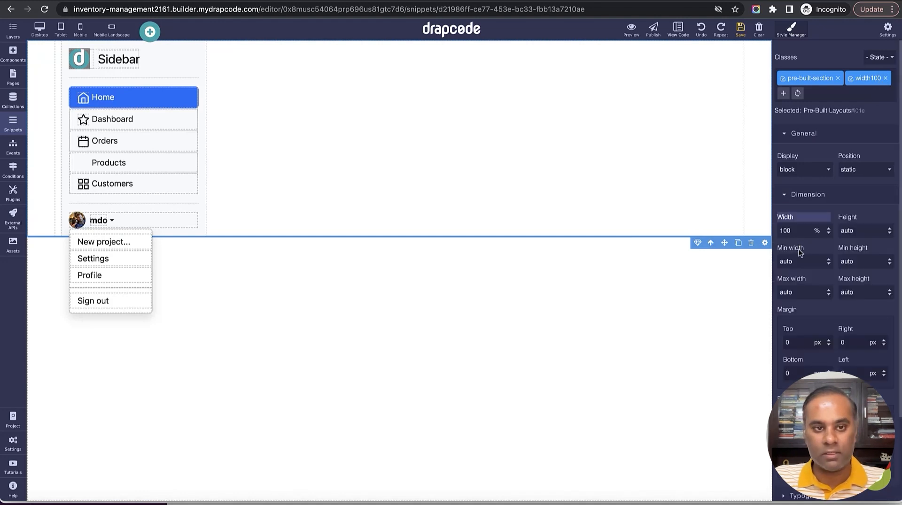
pyautogui.click(205, 195)
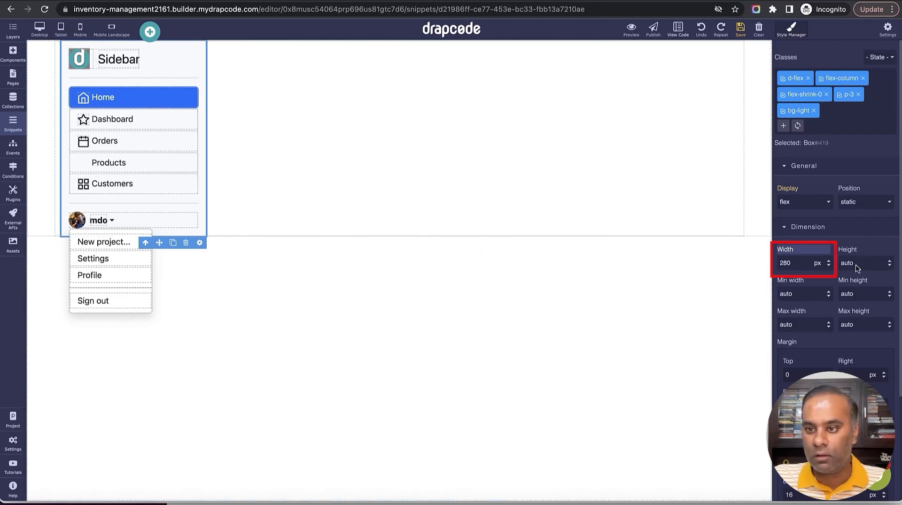
pyautogui.doubleClick(797, 268)
pyautogui.write('10')
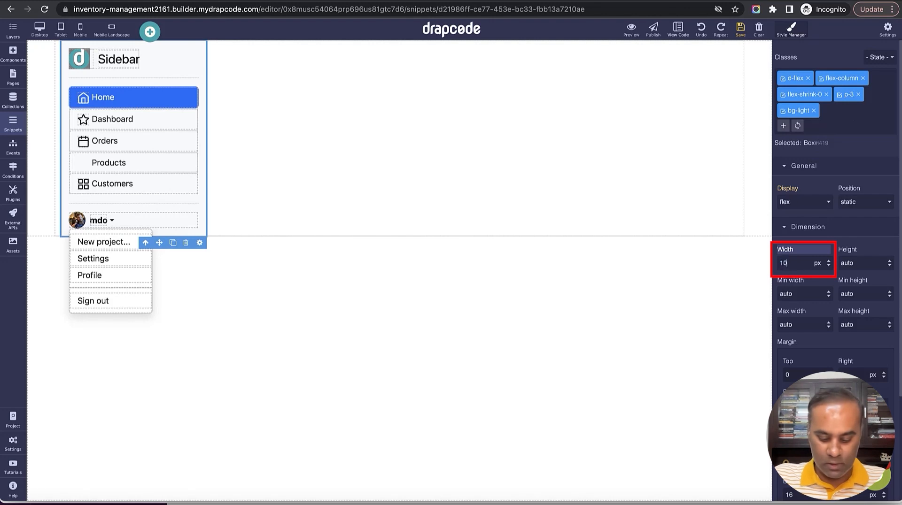
pyautogui.write('0%')
pyautogui.press('Return')
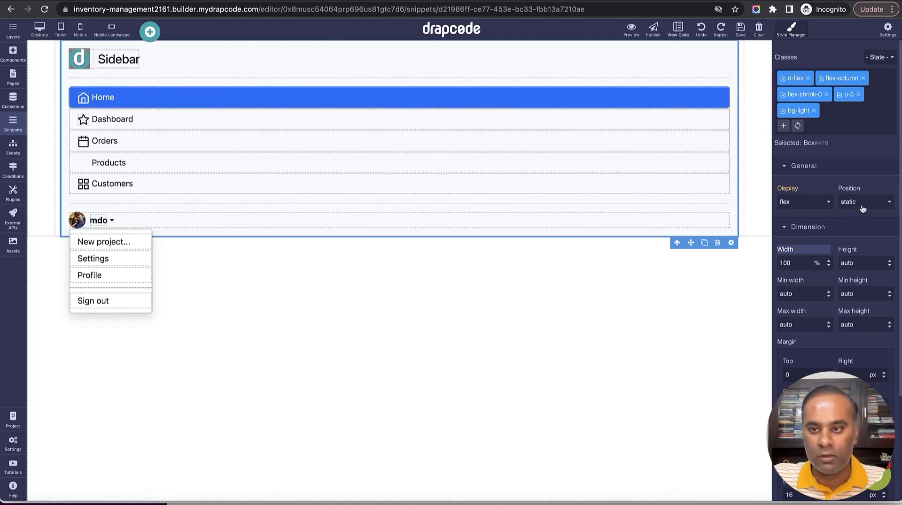
# - Move the sidebar Box out of its Container so it sits directly under Body, above Pre-Built Layouts
pyautogui.click(757, 235)
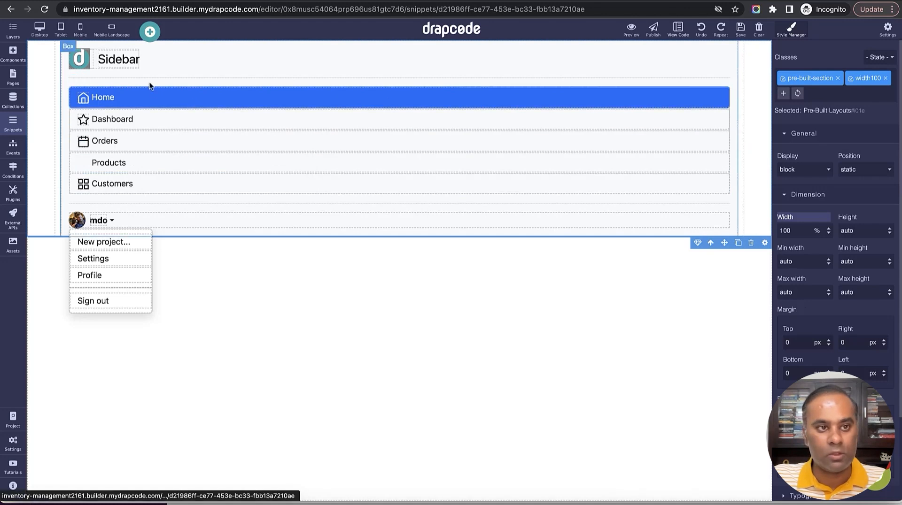
pyautogui.click(13, 30)
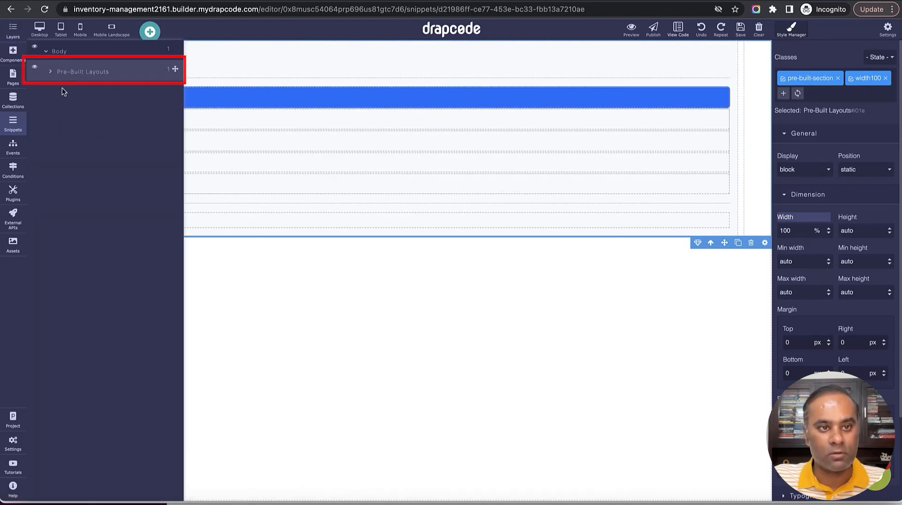
pyautogui.click(51, 73)
pyautogui.click(56, 93)
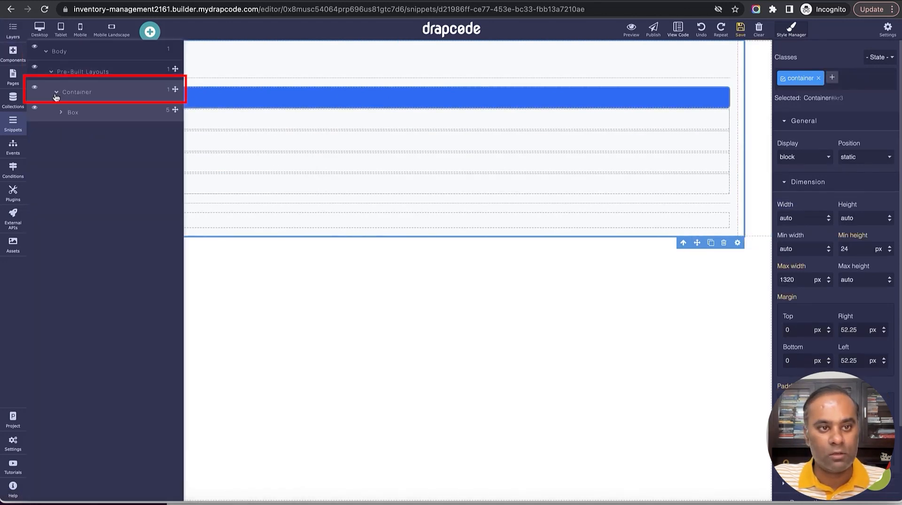
pyautogui.click(61, 113)
pyautogui.click(61, 112)
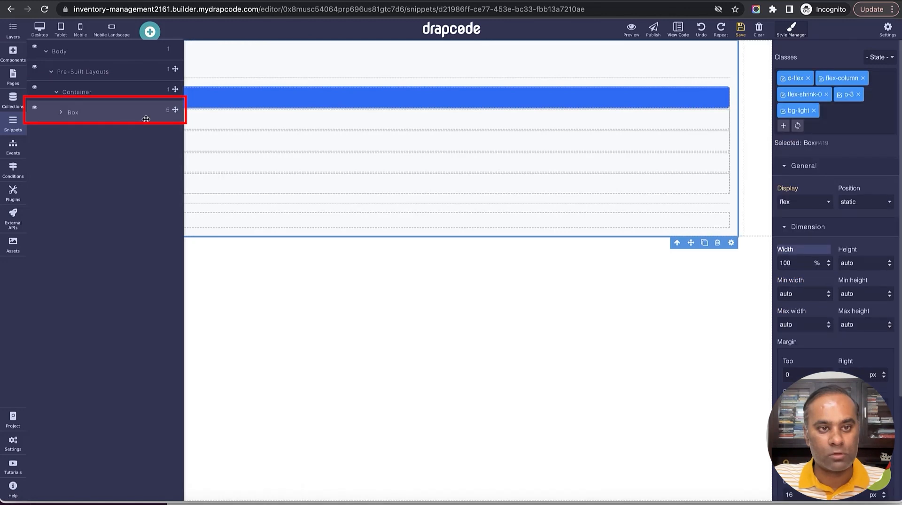
pyautogui.moveTo(175, 110); pyautogui.dragTo(167, 69)
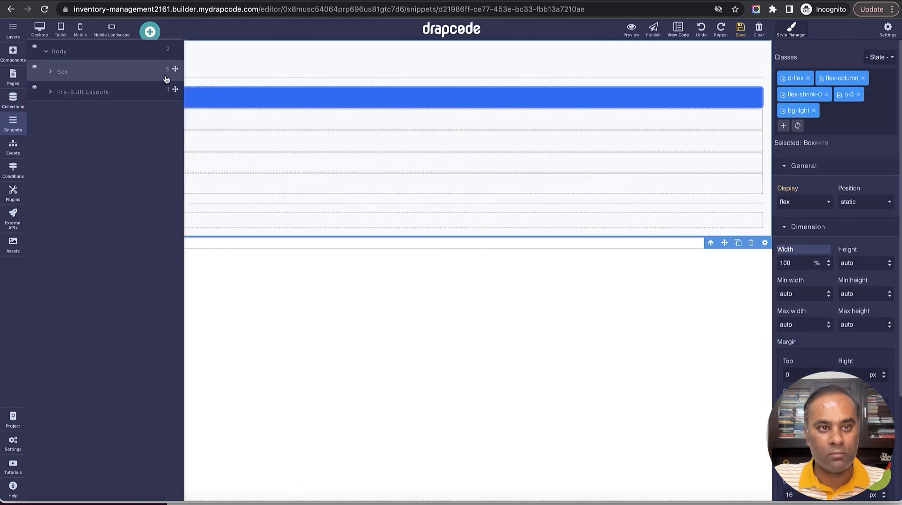
# - Delete the leftover Pre-Built Layouts element, save the snippet and close the layer tree
pyautogui.click(160, 91)
pyautogui.click(751, 231)
pyautogui.click(740, 29)
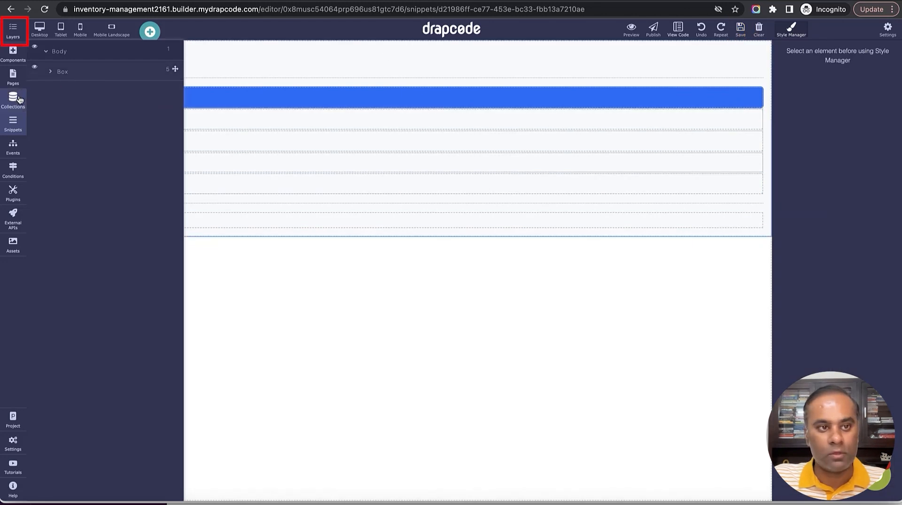
pyautogui.click(14, 29)
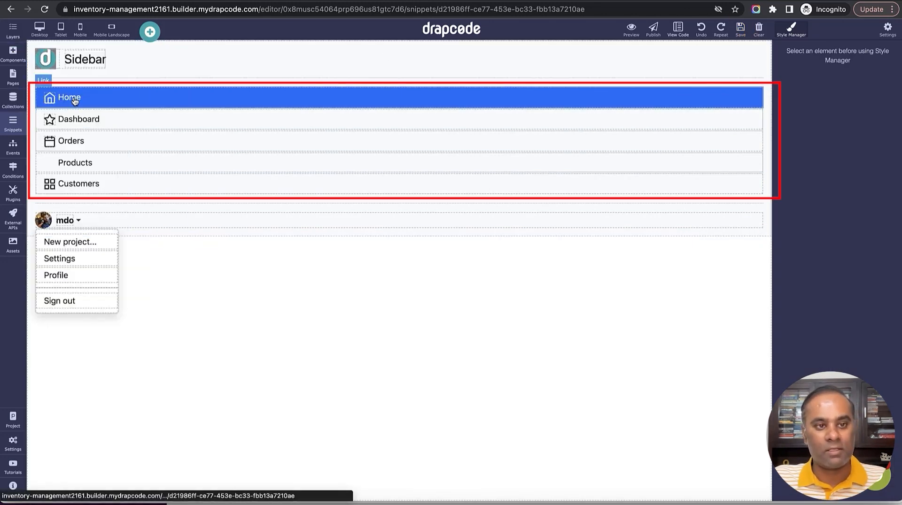
# - Delete the Products and Home links from the sidebar menu
pyautogui.click(155, 166)
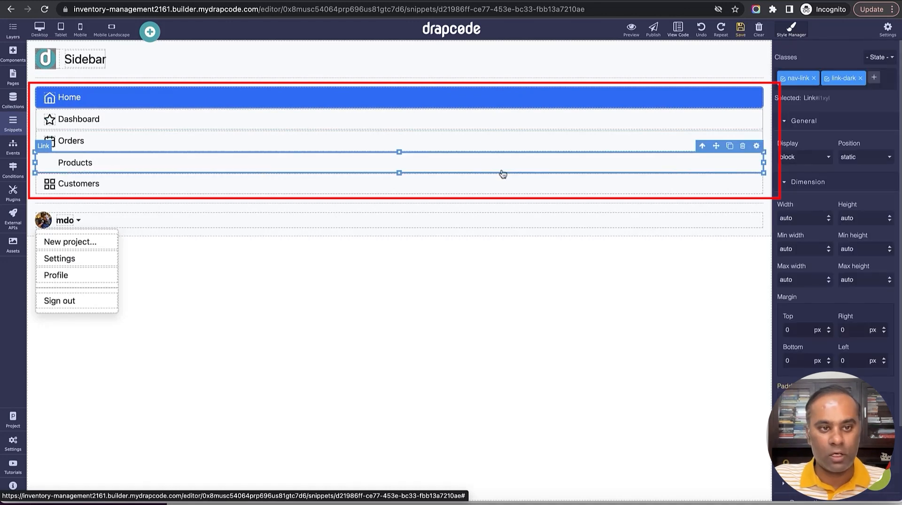
pyautogui.click(742, 147)
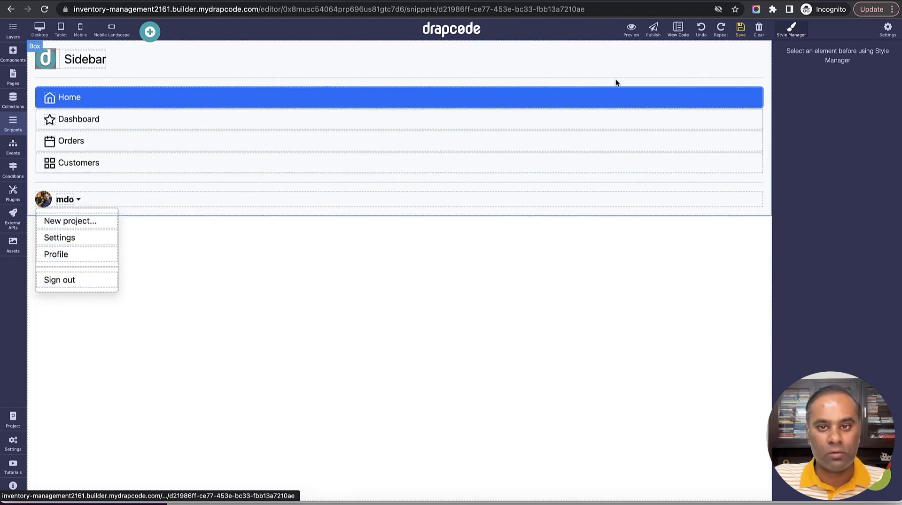
pyautogui.click(748, 94)
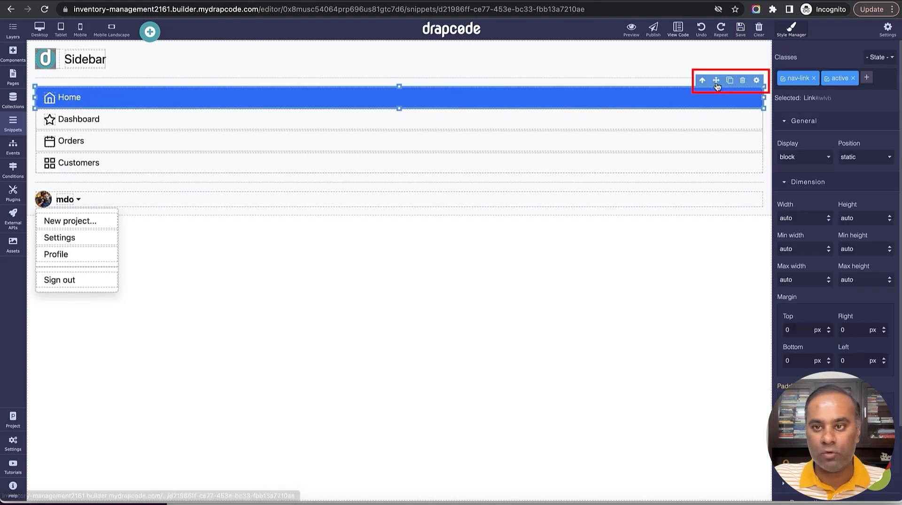
pyautogui.click(702, 80)
pyautogui.click(742, 82)
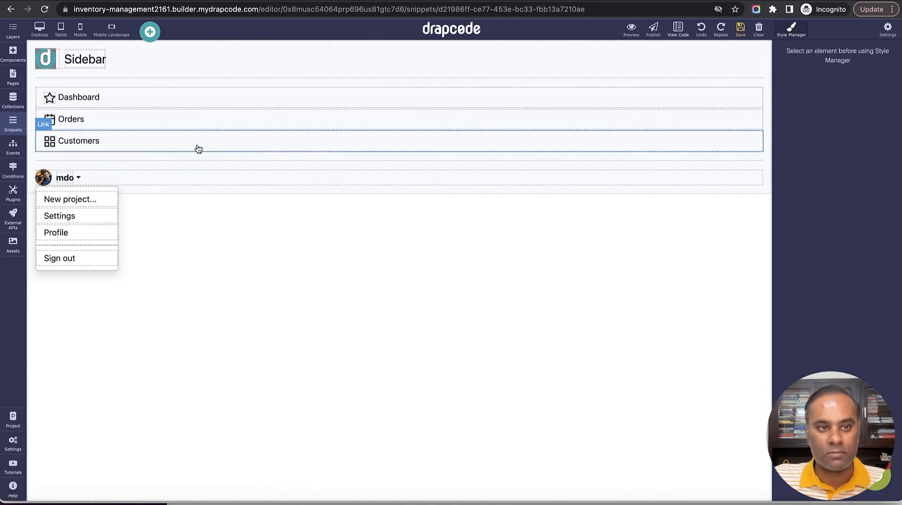
# - Rename the Orders link in the sidebar as Products
pyautogui.click(78, 124)
pyautogui.doubleClick(69, 120)
pyautogui.write('Product')
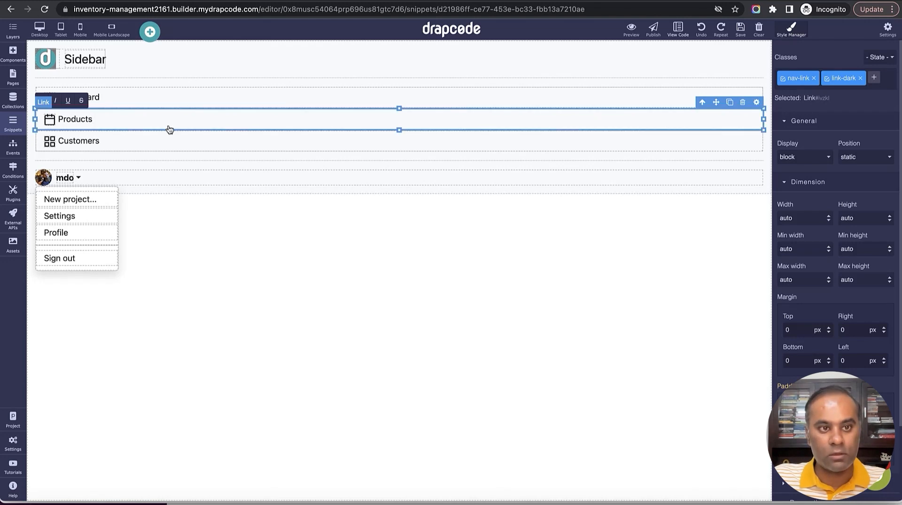
# - Rename the Customers link in the sidebar menu as Warehouse
pyautogui.click(80, 141)
pyautogui.doubleClick(79, 141)
pyautogui.doubleClick(78, 140)
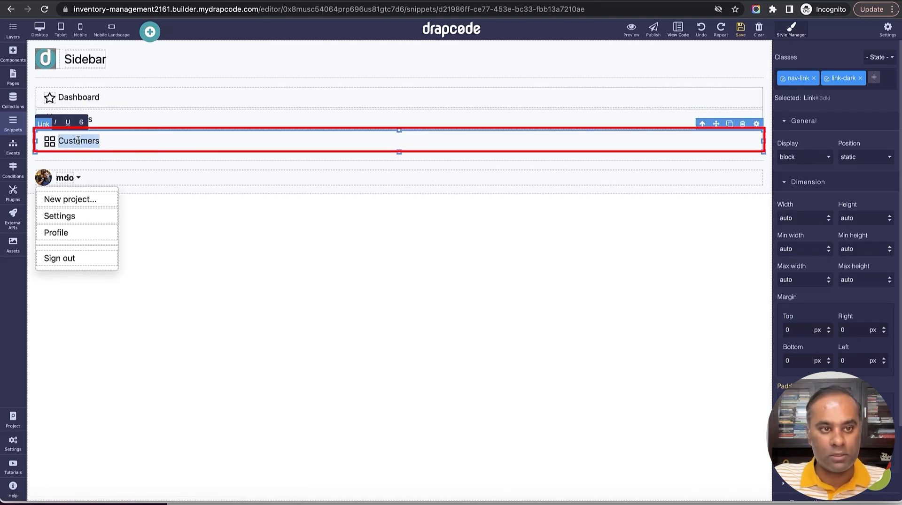
pyautogui.write('Warehouse')
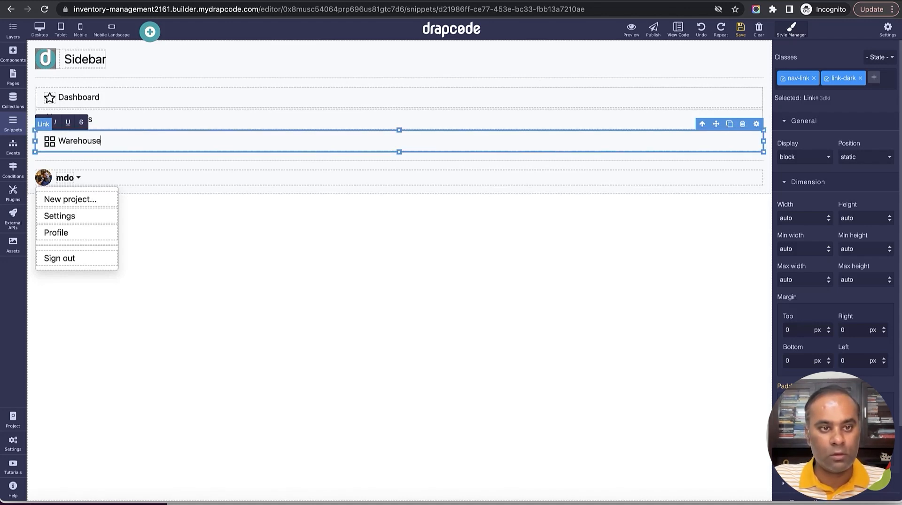
# - Duplicate the Warehouse menu item in the sidebar and rename the copy as Category
pyautogui.click(703, 126)
pyautogui.click(730, 124)
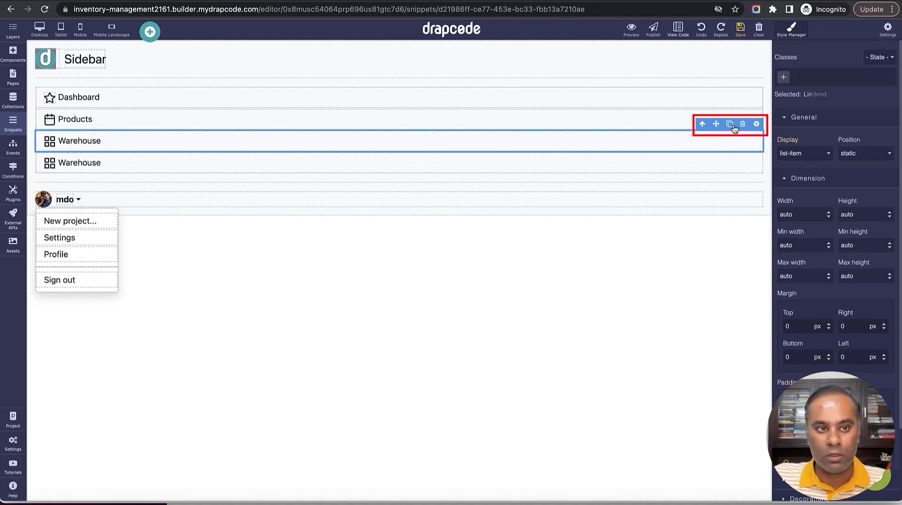
pyautogui.doubleClick(75, 165)
pyautogui.doubleClick(75, 165)
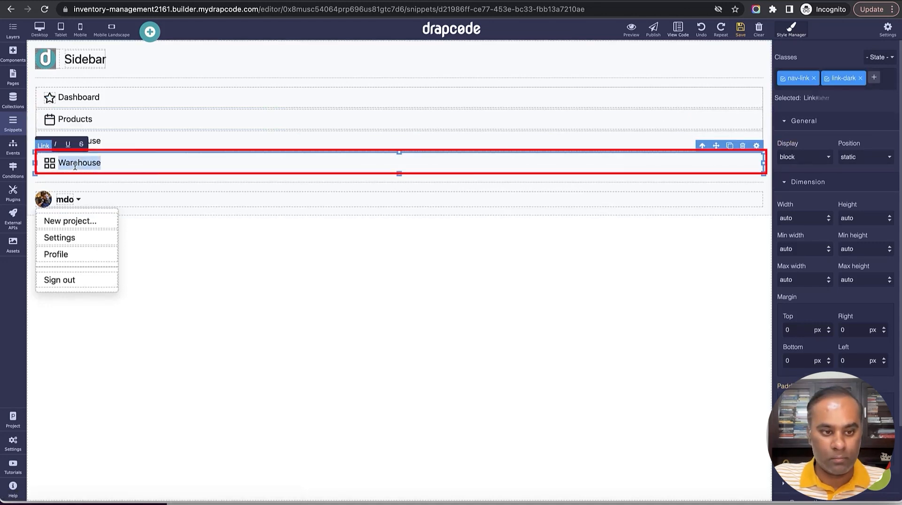
pyautogui.write('Categor')
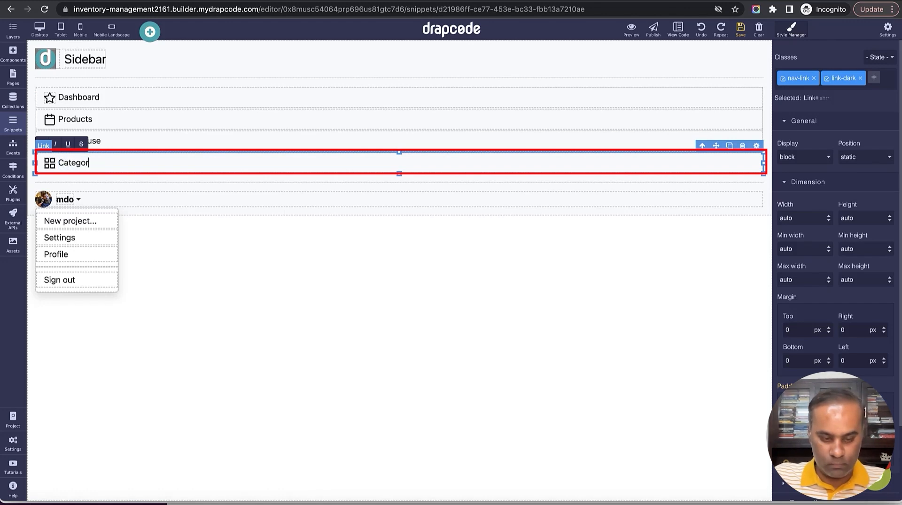
pyautogui.write('y')
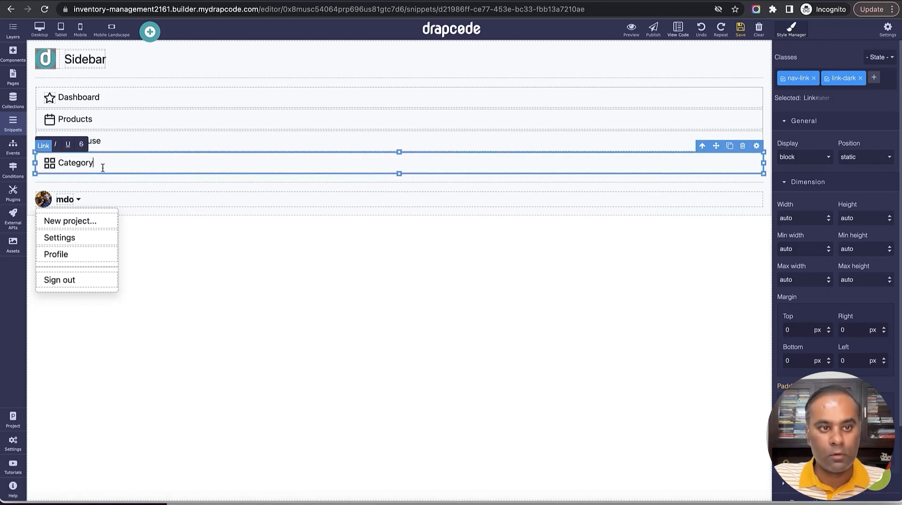
pyautogui.click(47, 165)
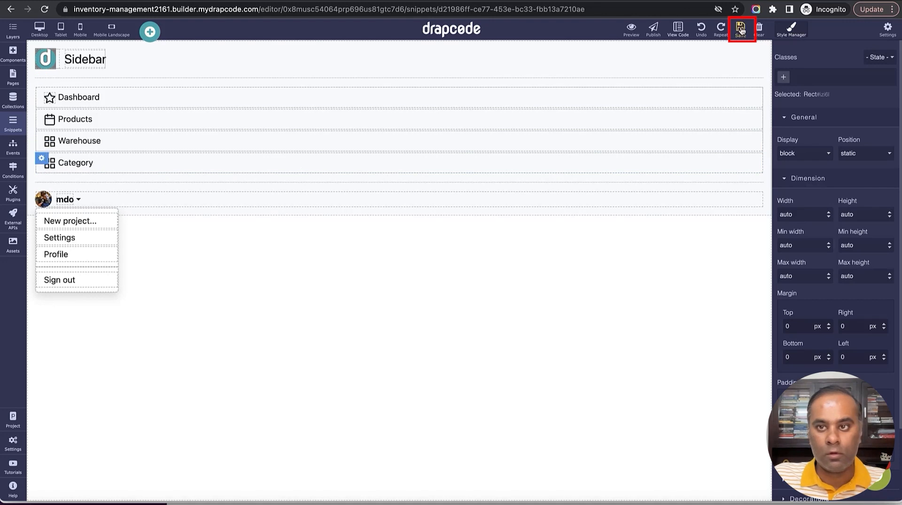
pyautogui.click(269, 268)
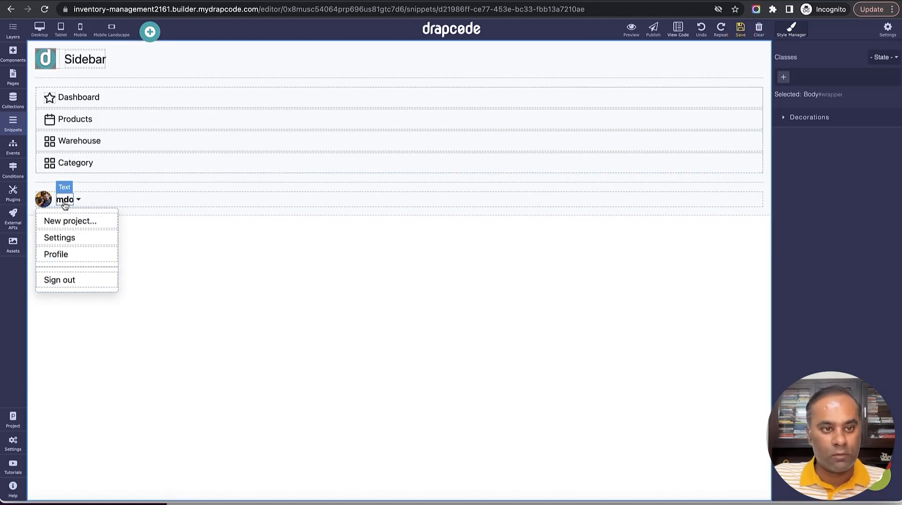
# - Delete the mdo profile text below the sidebar menu
pyautogui.click(90, 221)
pyautogui.click(222, 223)
pyautogui.click(194, 188)
pyautogui.click(224, 233)
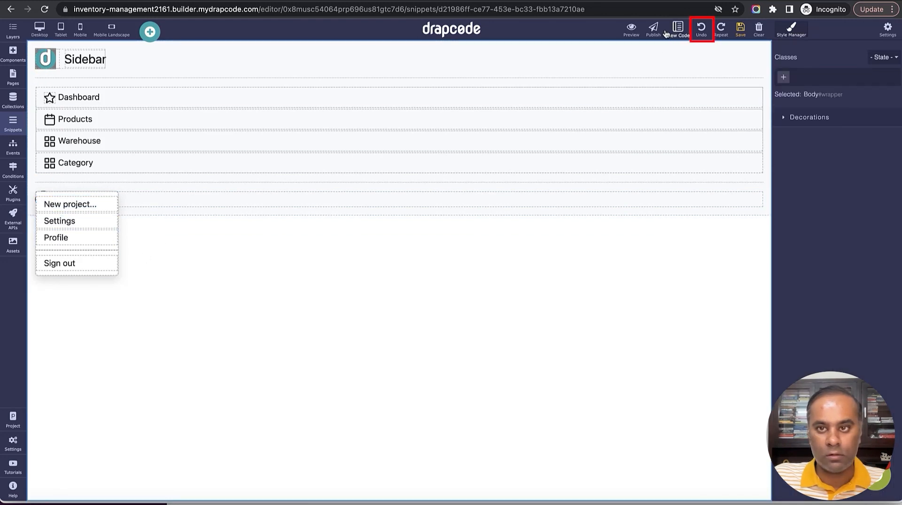
# - Try to undo the deletion of the mdo profile text in the sidebar
pyautogui.click(700, 30)
pyautogui.click(700, 30)
pyautogui.click(701, 30)
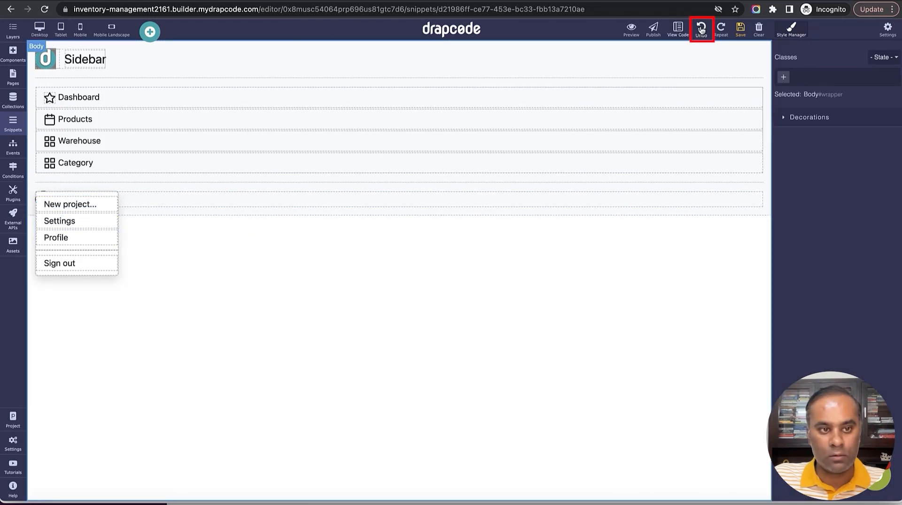
pyautogui.click(701, 30)
pyautogui.click(701, 30)
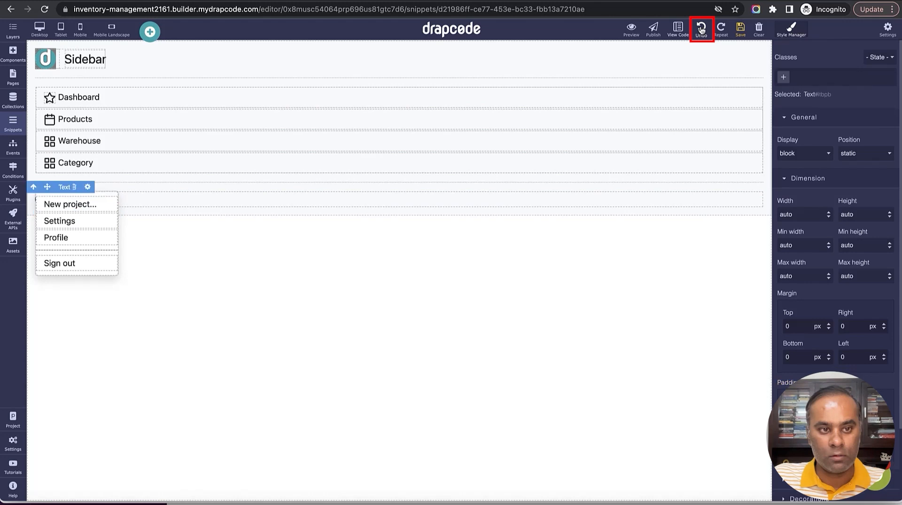
pyautogui.click(701, 30)
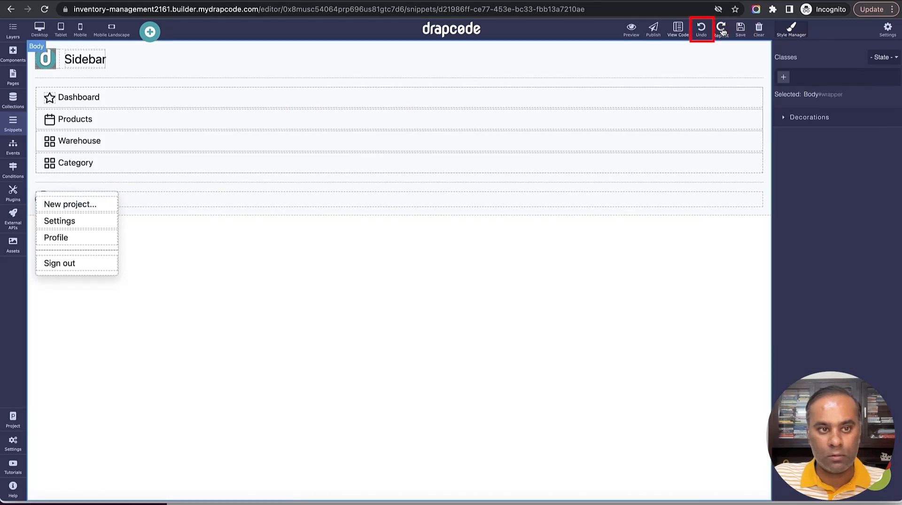
pyautogui.click(720, 29)
pyautogui.click(721, 29)
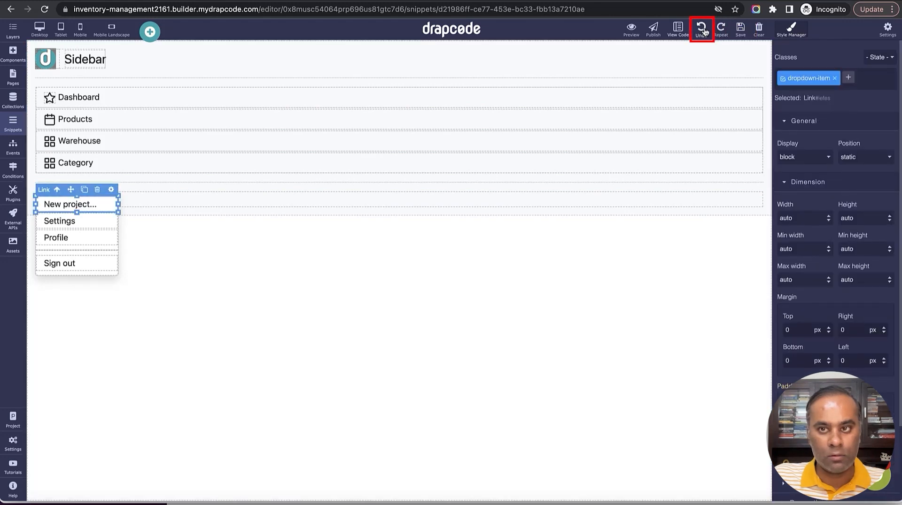
pyautogui.click(702, 30)
pyautogui.click(701, 30)
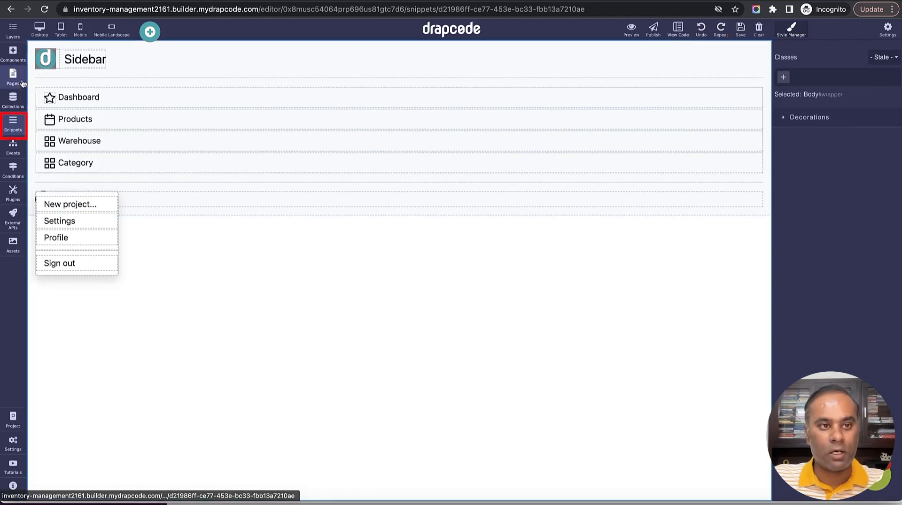
# - Create a snippet of type Snippet named Admin Navbar and place a Navbar component in it
pyautogui.click(13, 123)
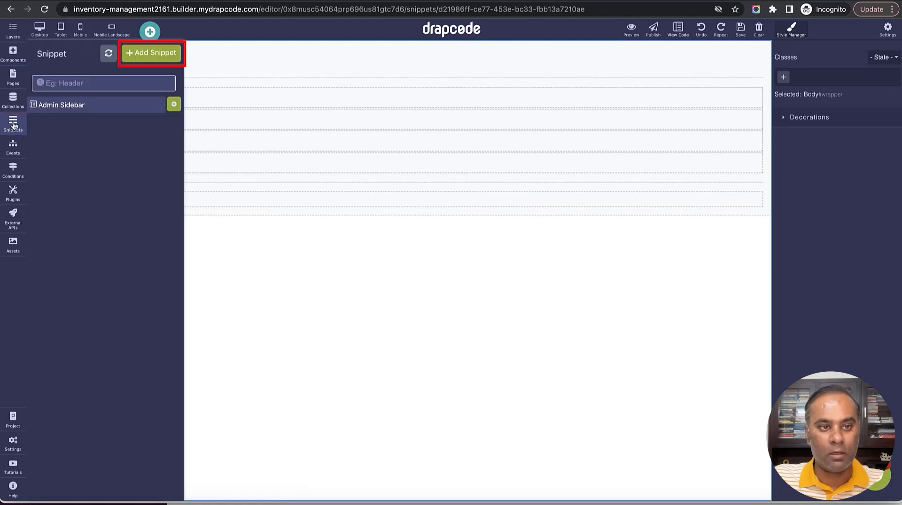
pyautogui.click(143, 54)
pyautogui.click(280, 121)
pyautogui.write('Admin Navbar')
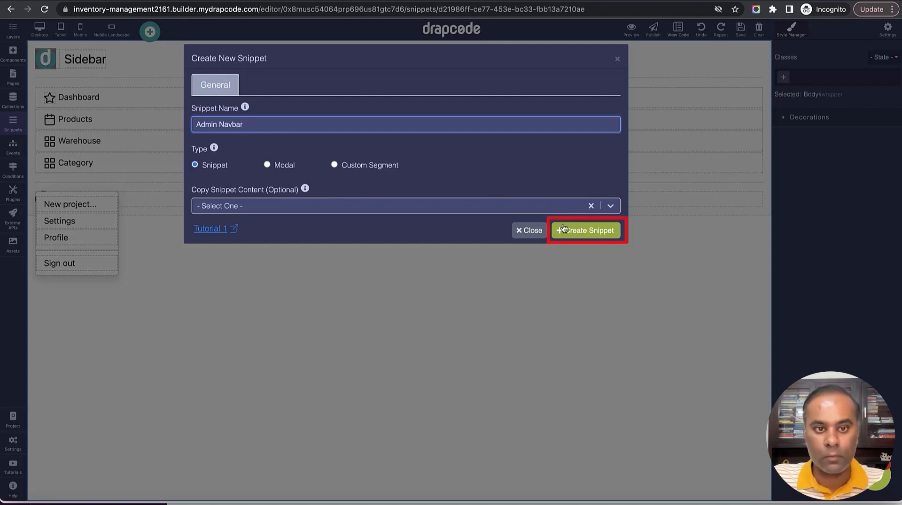
pyautogui.click(597, 238)
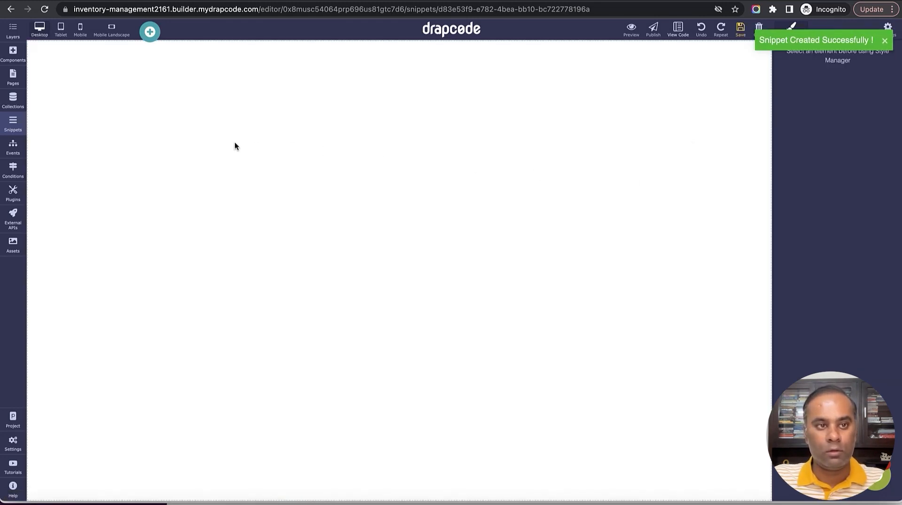
pyautogui.click(13, 53)
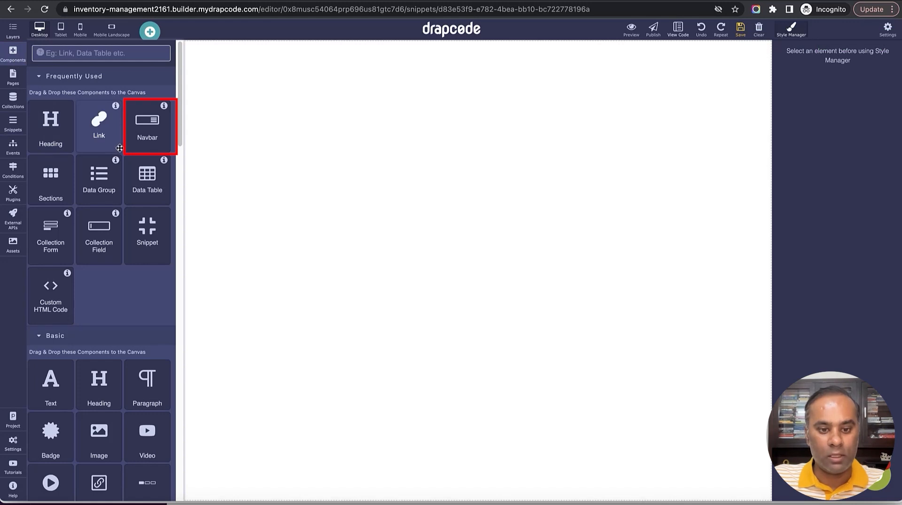
pyautogui.moveTo(143, 130); pyautogui.dragTo(302, 178)
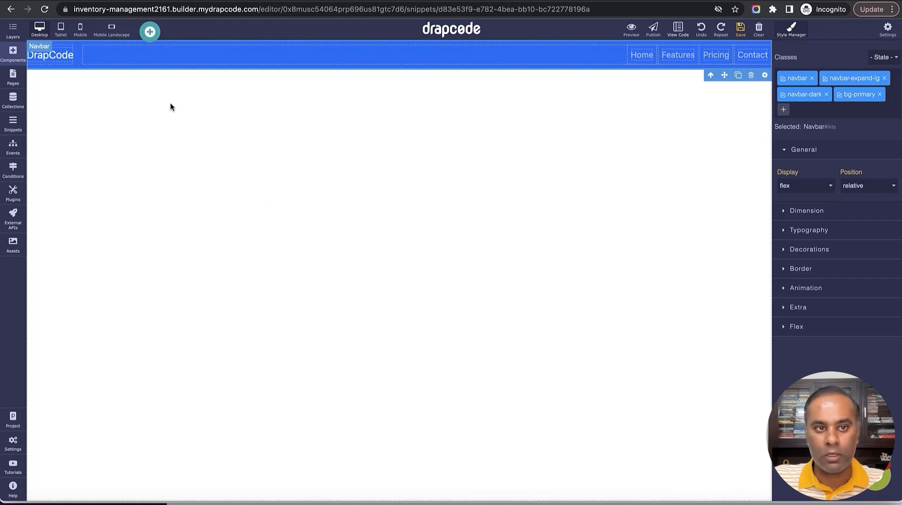
# - Delete the DrapCode brand and the Pricing link from the navbar
pyautogui.click(64, 69)
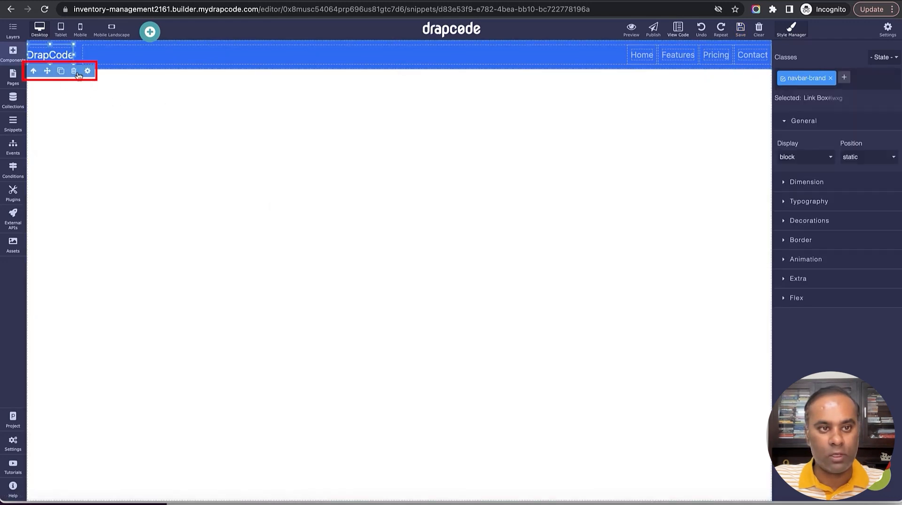
pyautogui.click(74, 70)
pyautogui.click(740, 28)
pyautogui.click(723, 59)
pyautogui.click(715, 74)
# - Remove the bg-primary and navbar-dark classes from the navbar and save the snippet
pyautogui.click(611, 68)
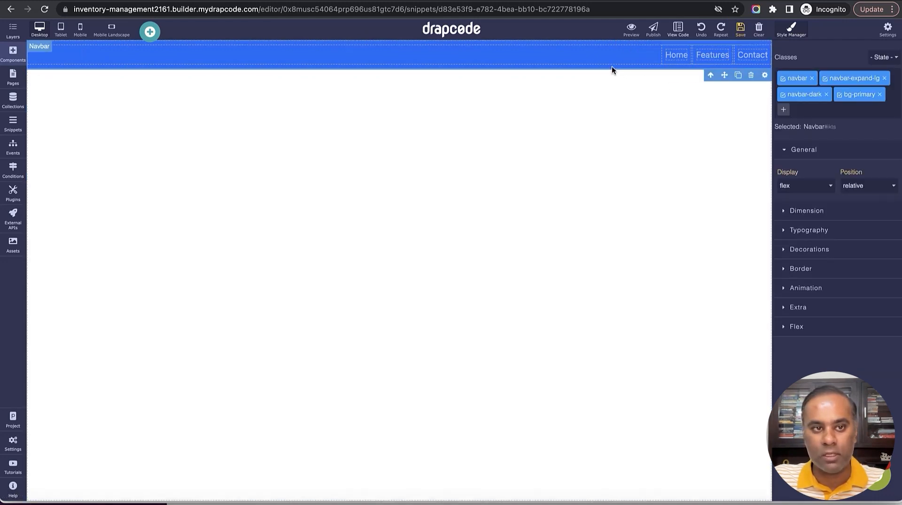
pyautogui.click(880, 95)
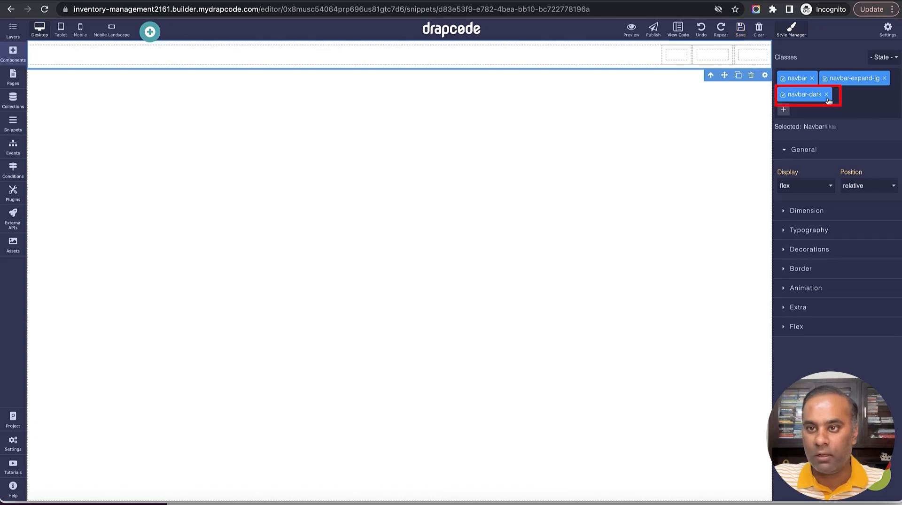
pyautogui.click(826, 94)
pyautogui.click(740, 28)
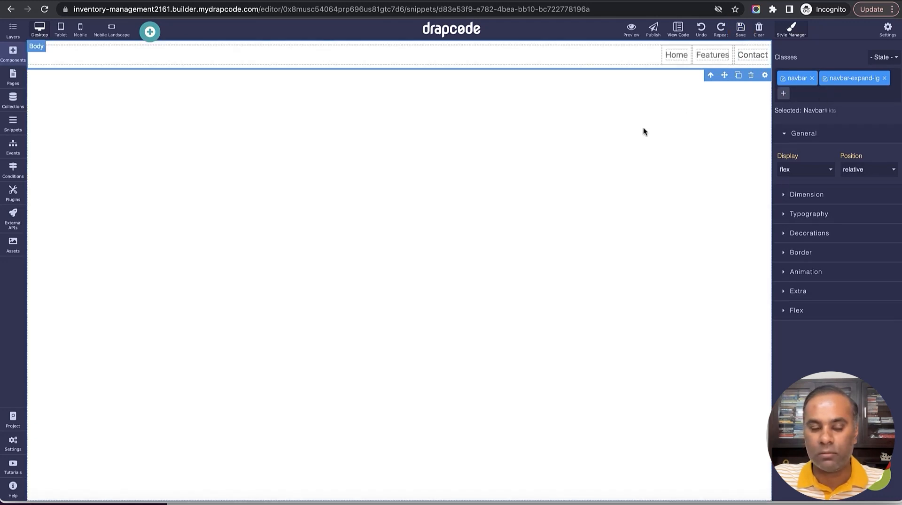
# - Open the Dashboard page for editing and save it
pyautogui.click(12, 53)
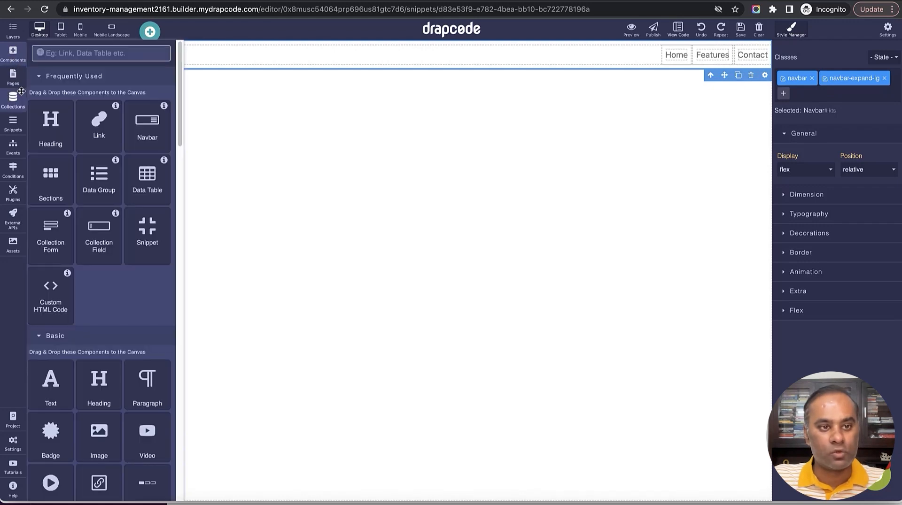
pyautogui.click(13, 76)
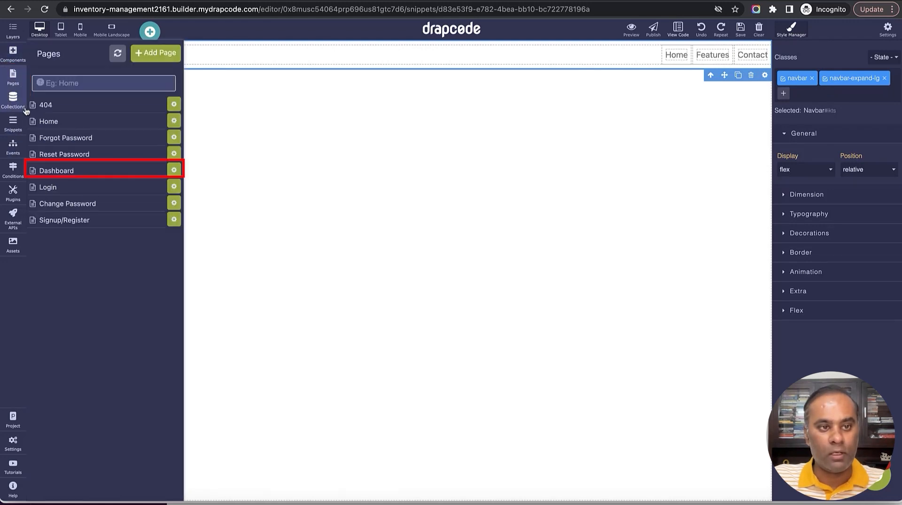
pyautogui.click(62, 172)
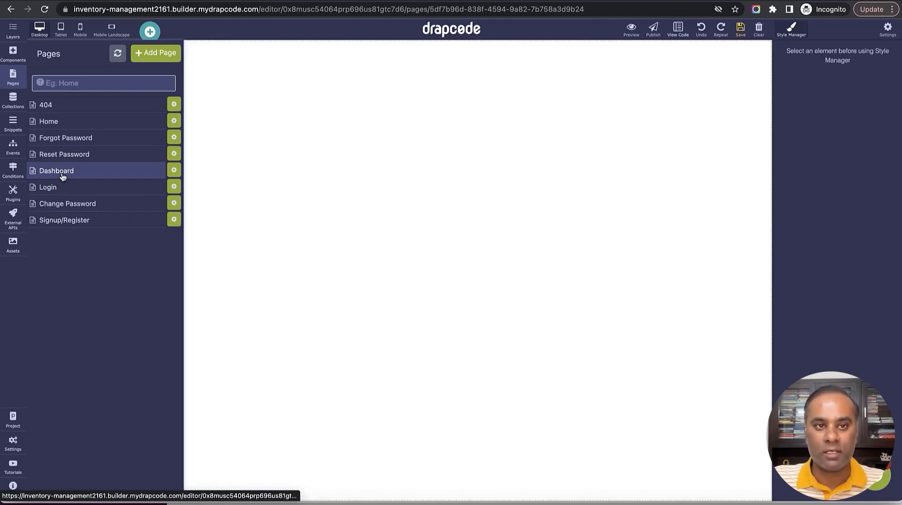
pyautogui.click(740, 30)
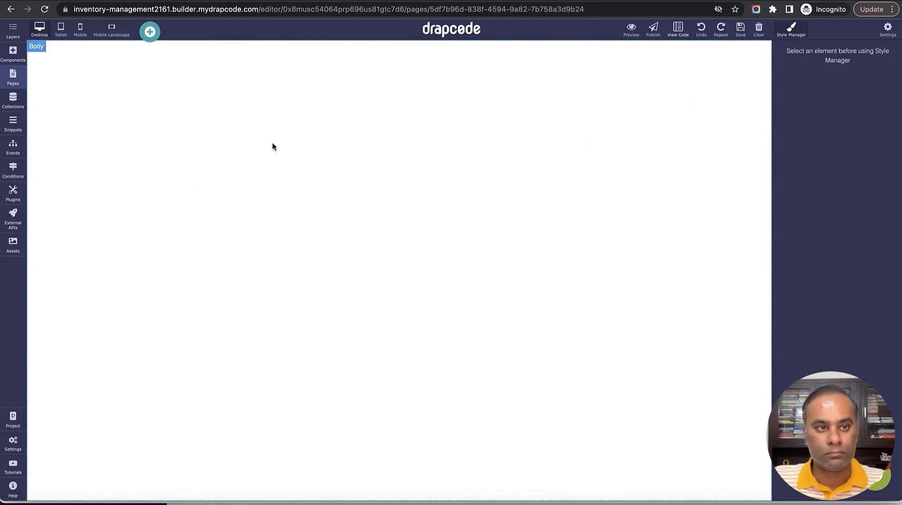
# - Add a Sections component to the Dashboard page using the 2 Columns: Blank layout
pyautogui.click(13, 58)
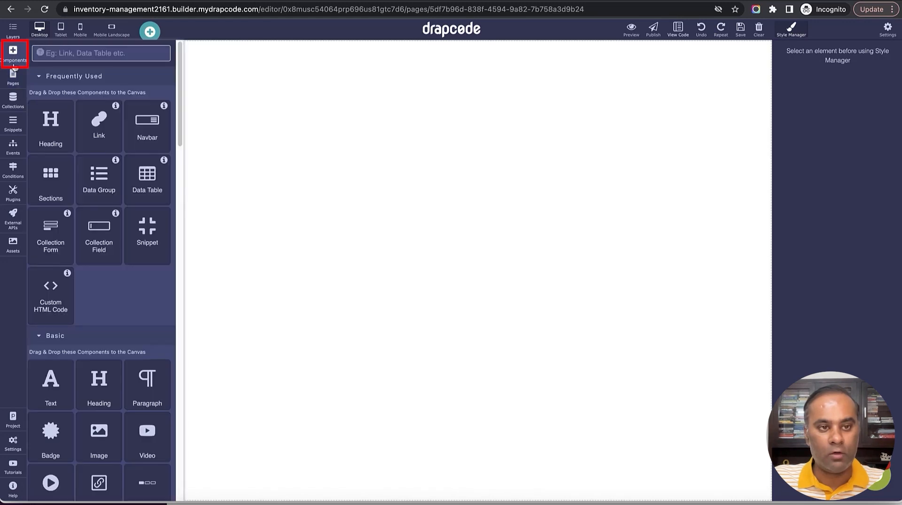
pyautogui.moveTo(56, 184); pyautogui.dragTo(198, 235)
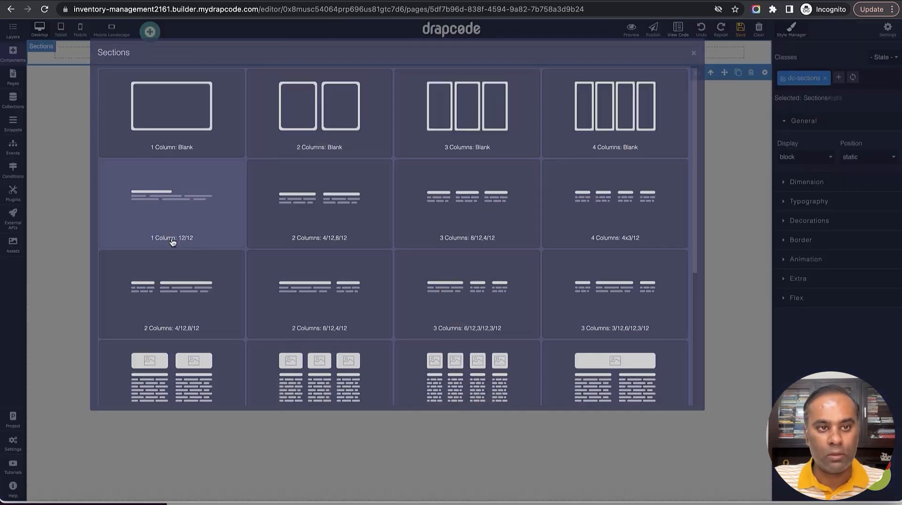
pyautogui.click(328, 139)
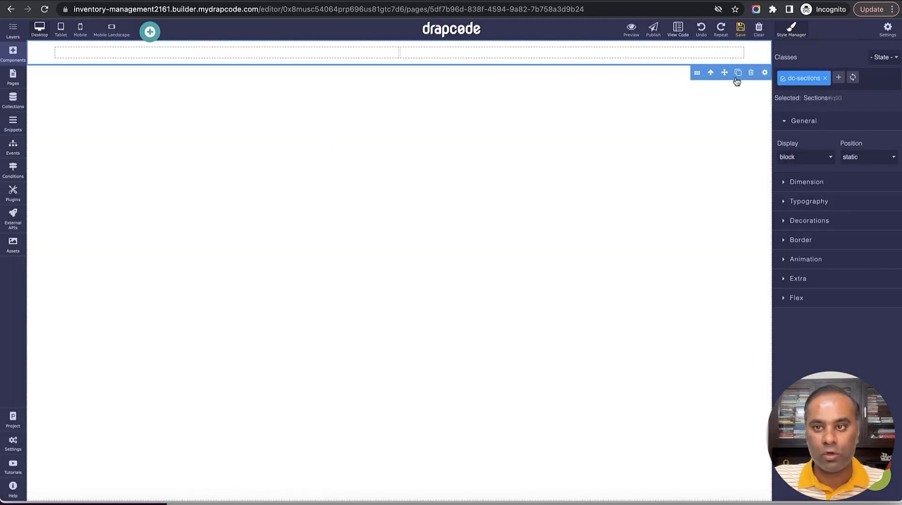
# - Move the two-column Container out of its Sections element to directly under Body and delete the emptied Sections element
pyautogui.click(697, 55)
pyautogui.click(683, 65)
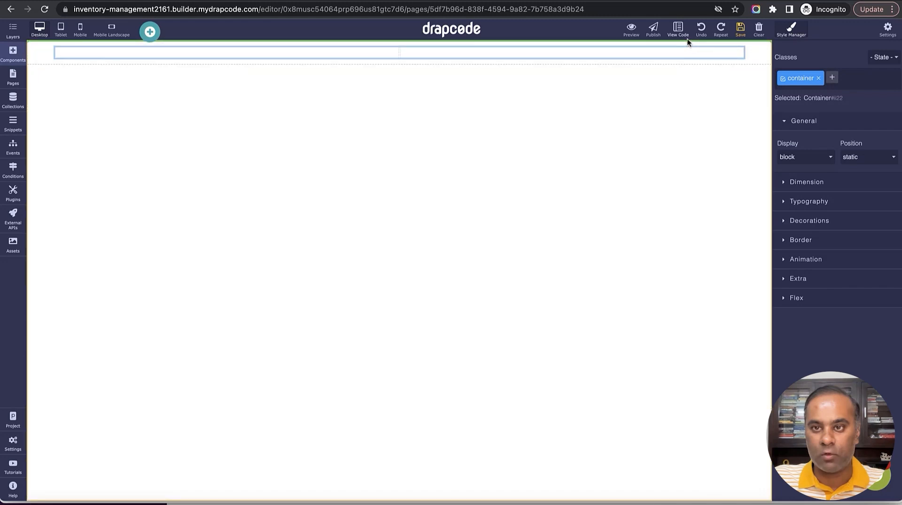
pyautogui.click(685, 60)
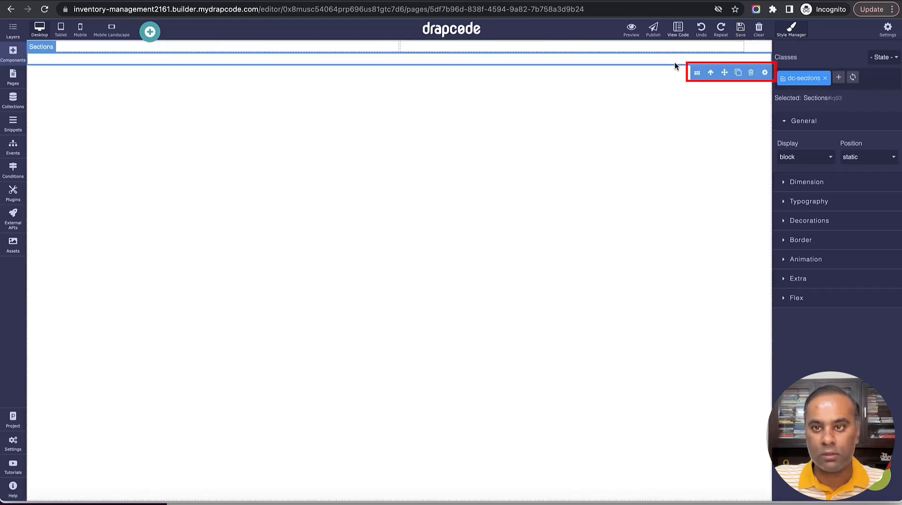
pyautogui.click(748, 73)
# - Set the width of the two-column Container to Fluid (100% width of parent element) and save the page
pyautogui.click(720, 49)
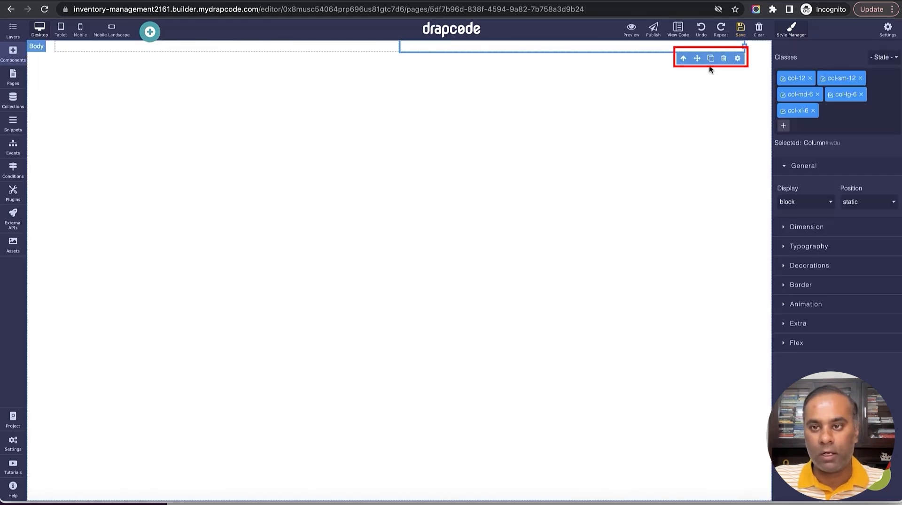
pyautogui.click(683, 59)
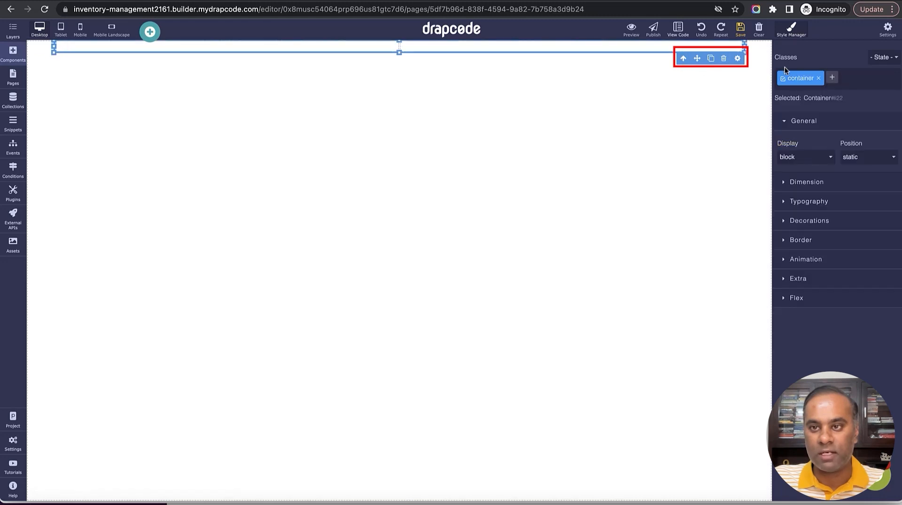
pyautogui.click(736, 58)
pyautogui.click(808, 81)
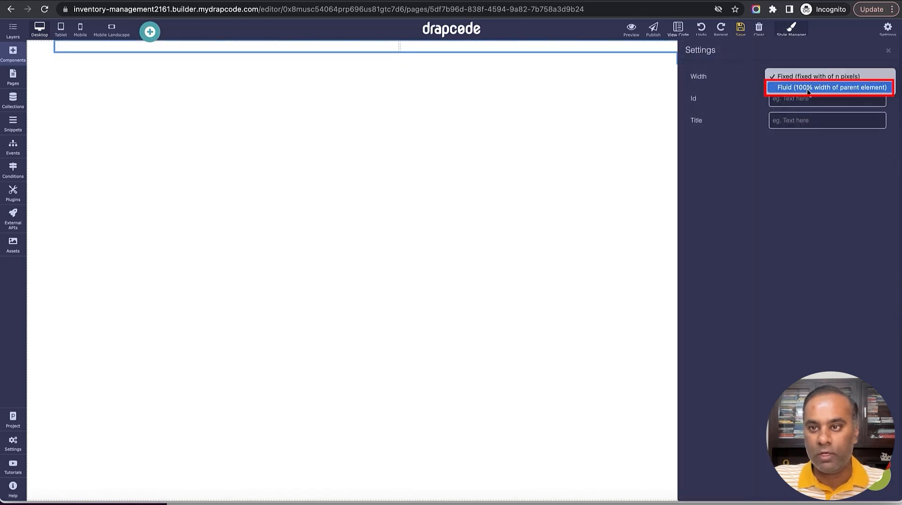
pyautogui.click(804, 86)
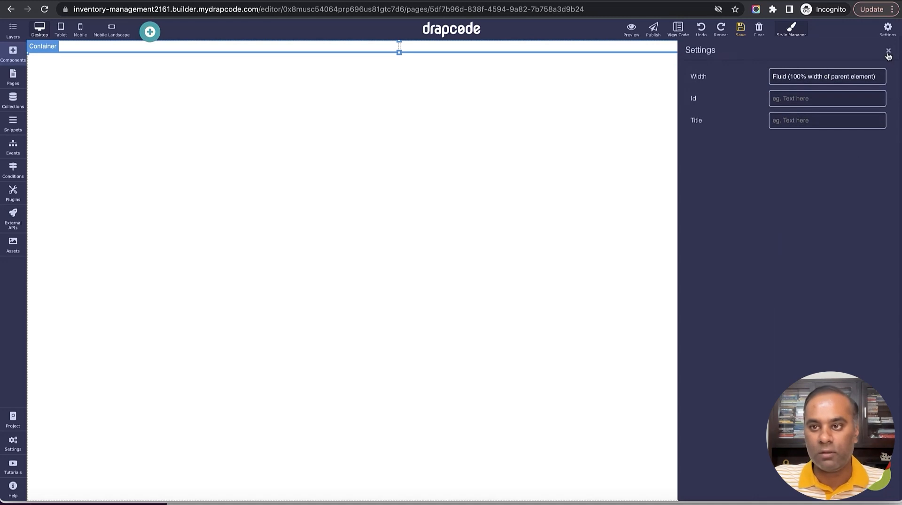
pyautogui.click(887, 54)
pyautogui.click(739, 29)
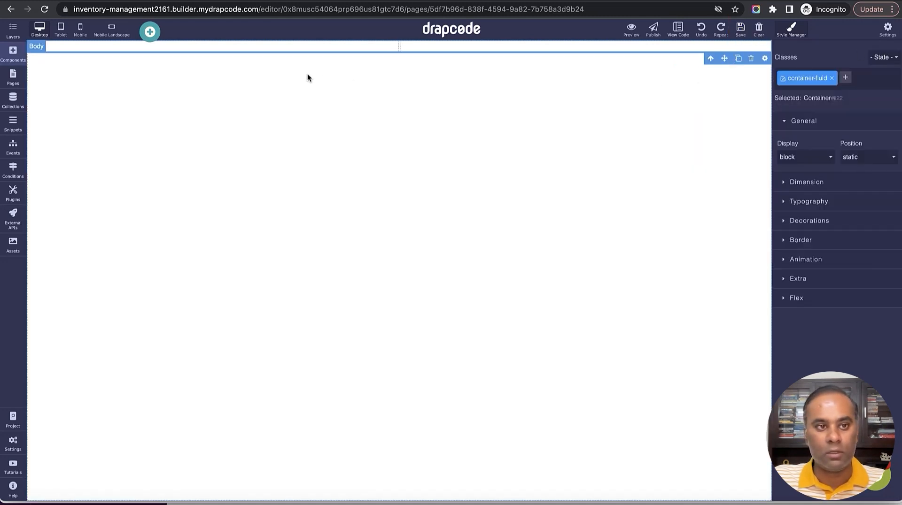
# - Resize the first column to 2 grid units and the second to 10 for extra-large screens, and save the page
pyautogui.click(281, 48)
pyautogui.moveTo(399, 46); pyautogui.dragTo(157, 46)
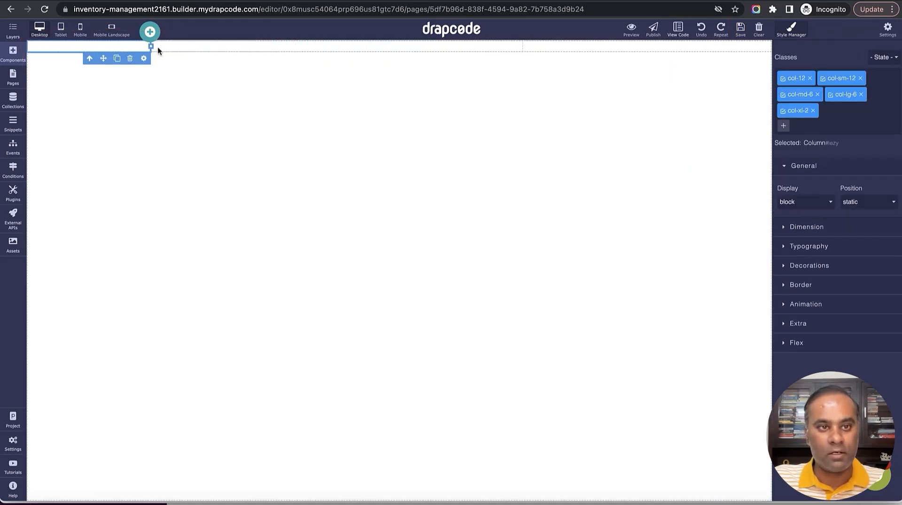
pyautogui.click(230, 47)
pyautogui.moveTo(524, 46); pyautogui.dragTo(756, 46)
pyautogui.click(741, 29)
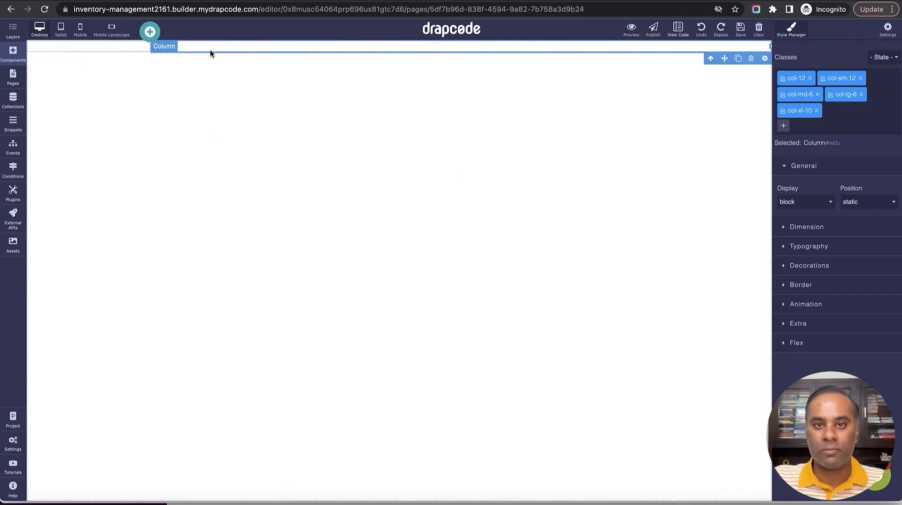
# - Add a Snippet component to the page and move it inside the narrow first column
pyautogui.click(17, 58)
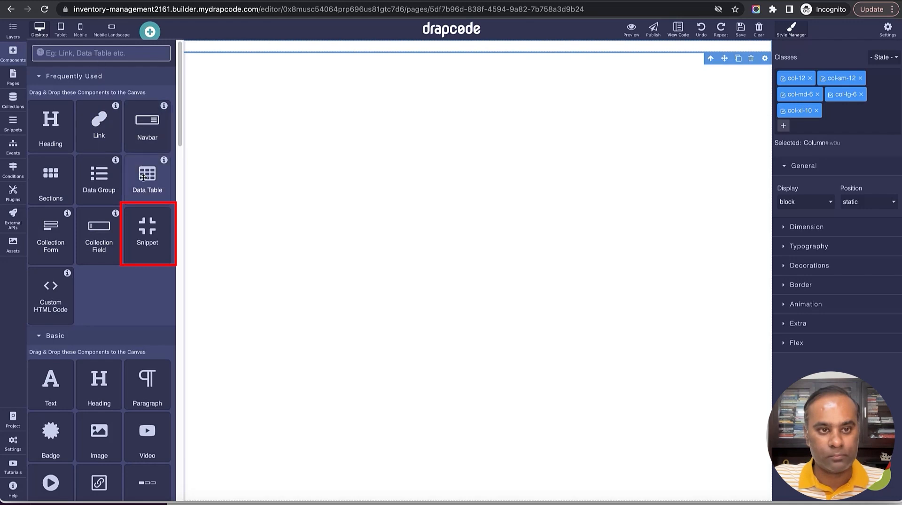
pyautogui.moveTo(147, 228); pyautogui.dragTo(77, 47)
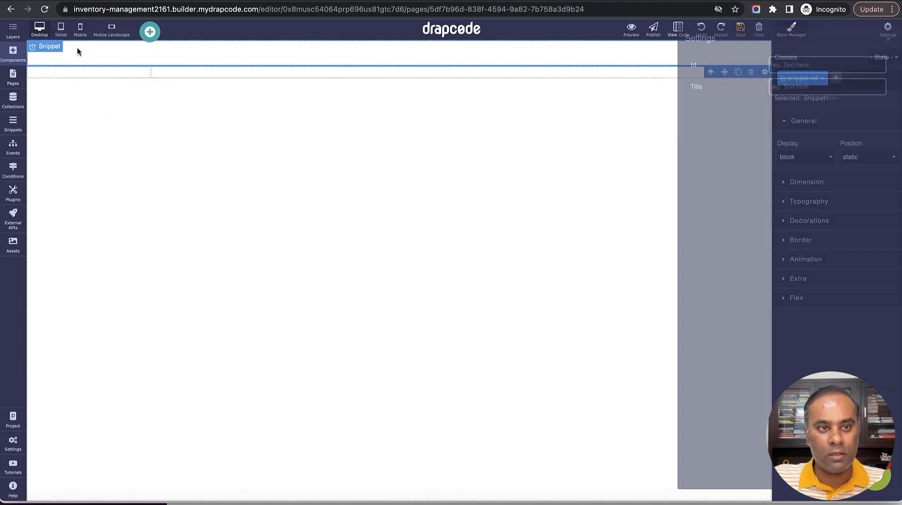
pyautogui.click(109, 76)
pyautogui.moveTo(731, 72); pyautogui.dragTo(295, 67)
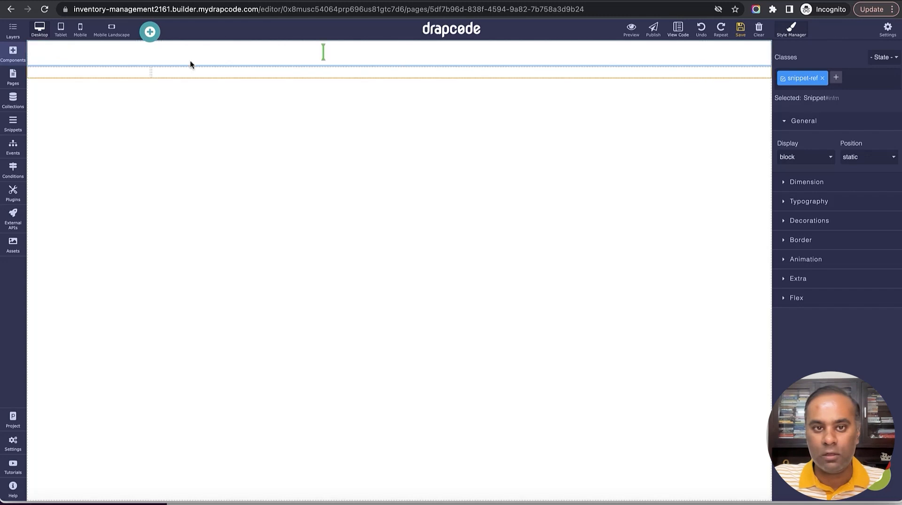
pyautogui.moveTo(100, 71); pyautogui.dragTo(99, 72)
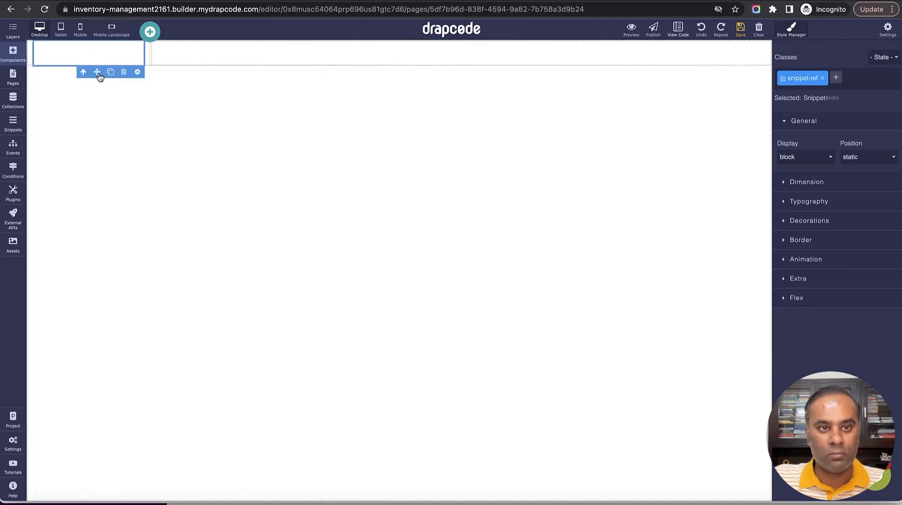
# - Assign the Admin Sidebar snippet to the Snippet component in the narrow column
pyautogui.click(137, 72)
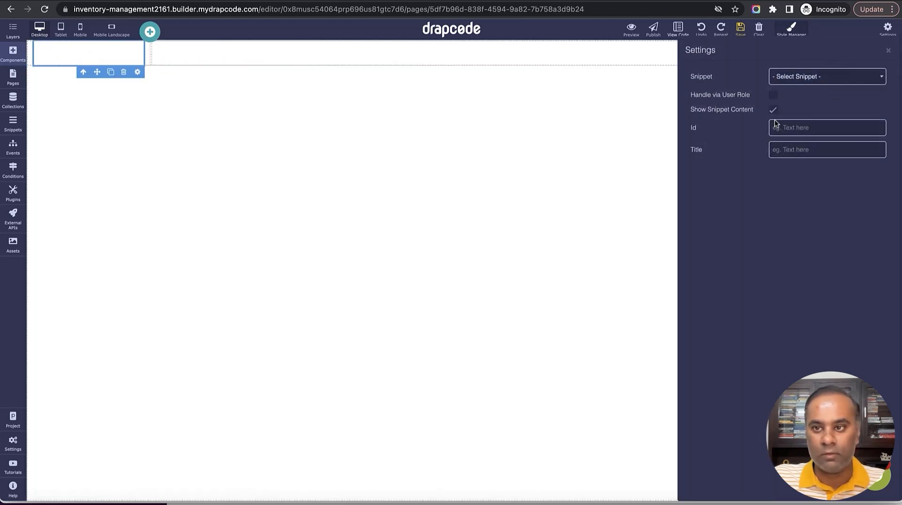
pyautogui.click(808, 80)
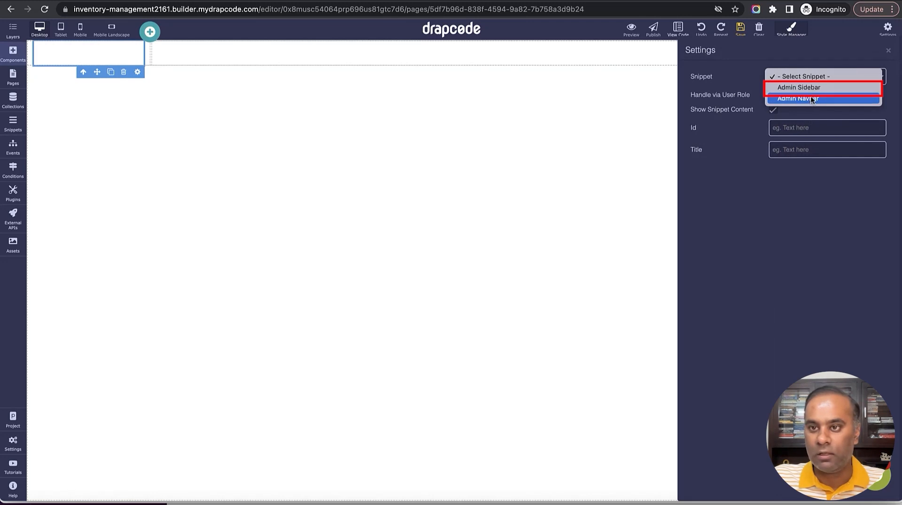
pyautogui.click(813, 88)
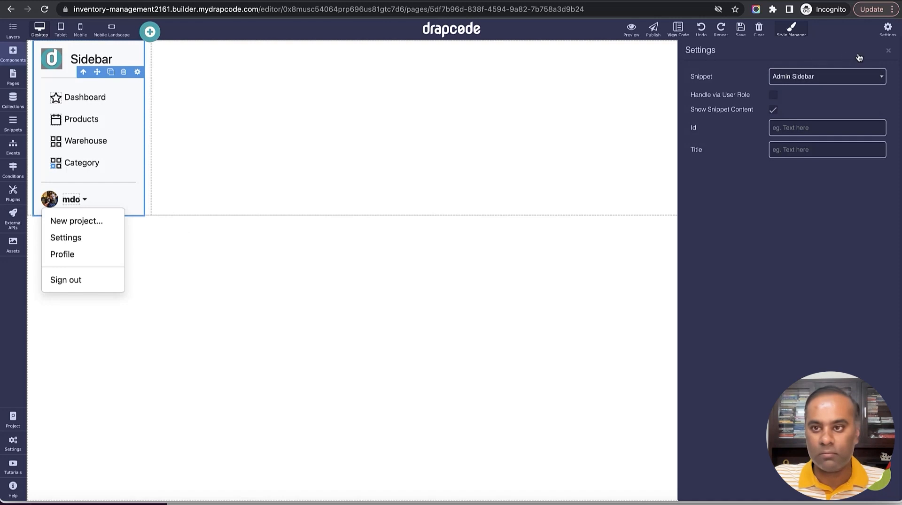
pyautogui.click(888, 50)
# - Set the height of the Admin Sidebar snippet component to 100% and save the page
pyautogui.click(836, 183)
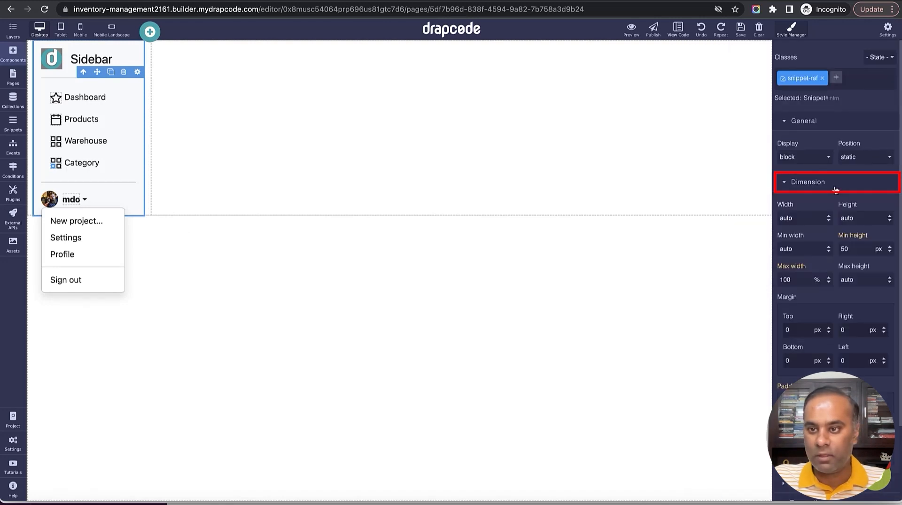
pyautogui.doubleClick(857, 216)
pyautogui.write('100')
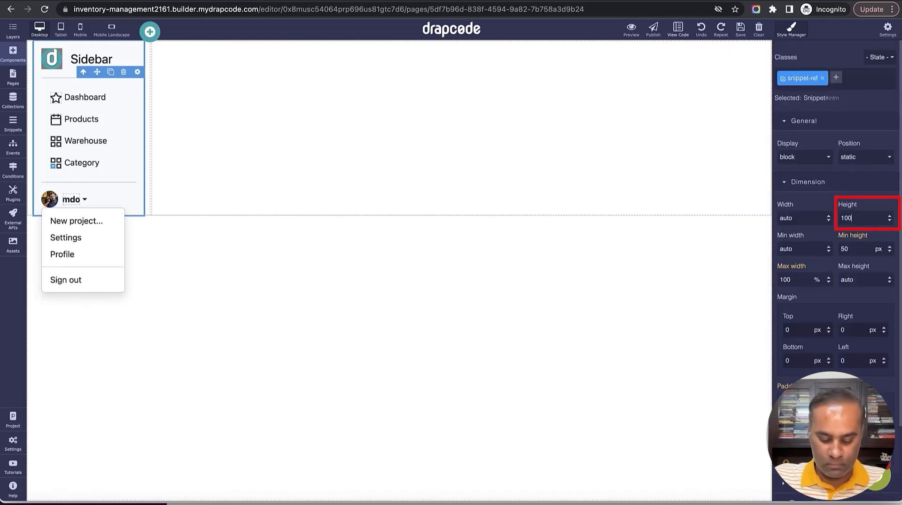
pyautogui.write('%')
pyautogui.press('Return')
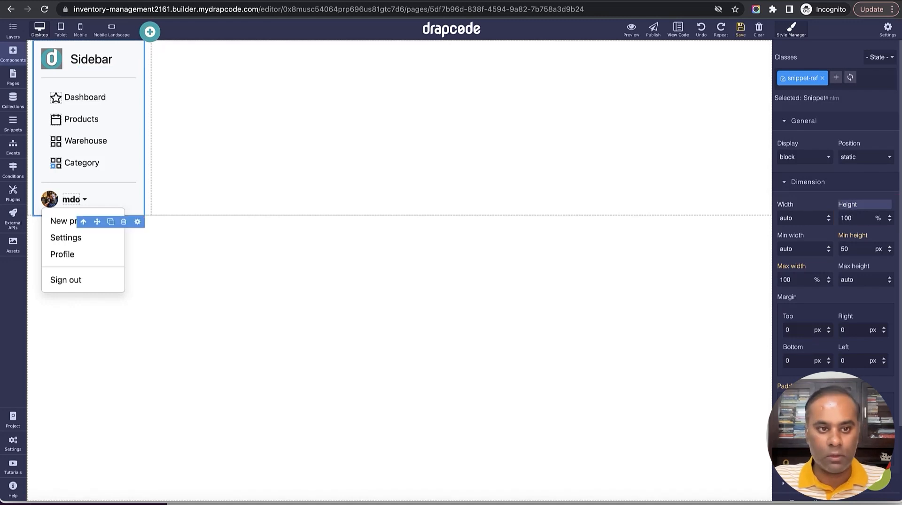
pyautogui.click(742, 32)
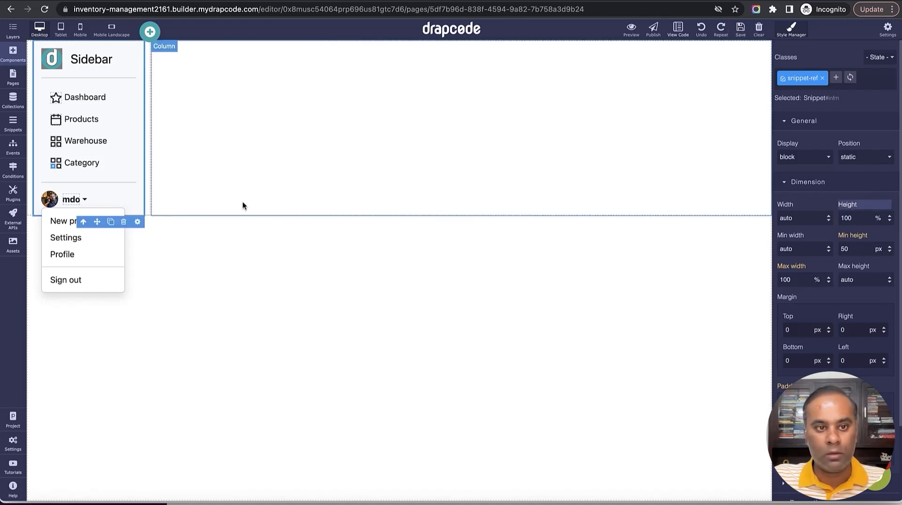
# - Set the narrow column's right and left padding to 0 px and save the page
pyautogui.click(144, 204)
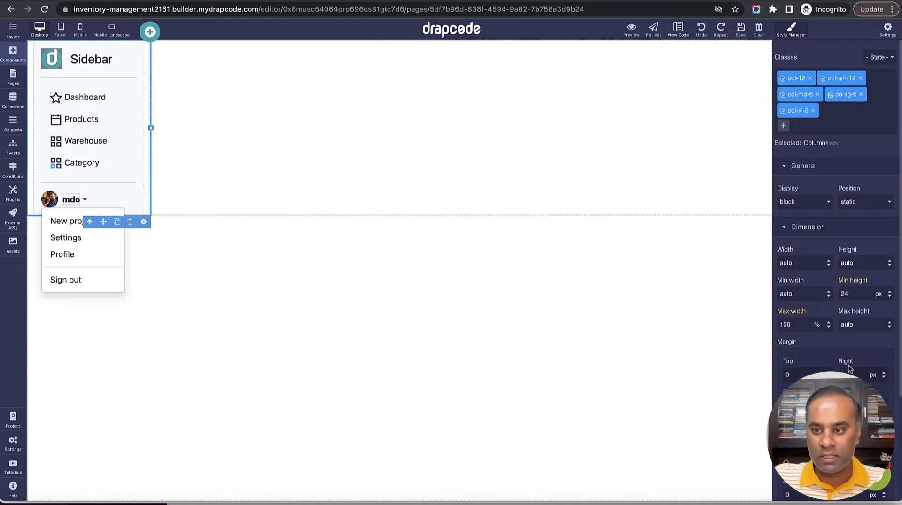
pyautogui.scroll(-2, 836, 281)
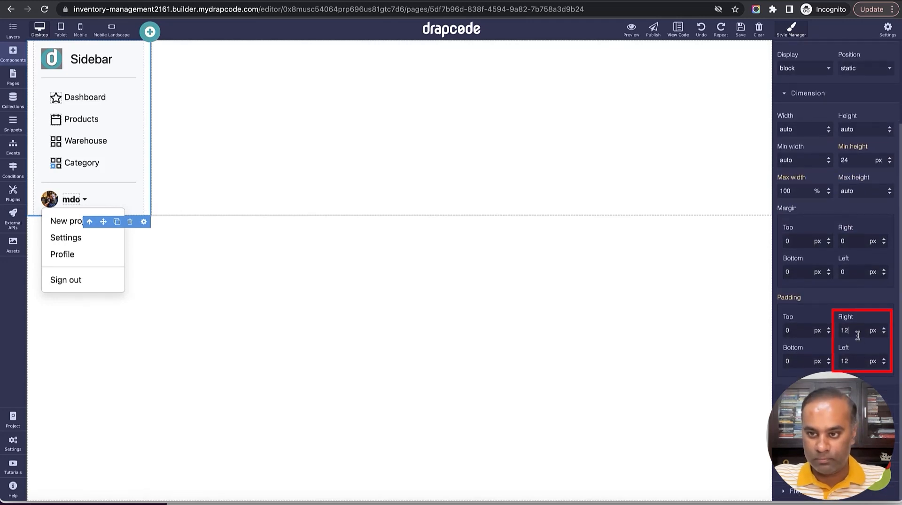
pyautogui.write('0')
pyautogui.doubleClick(861, 365)
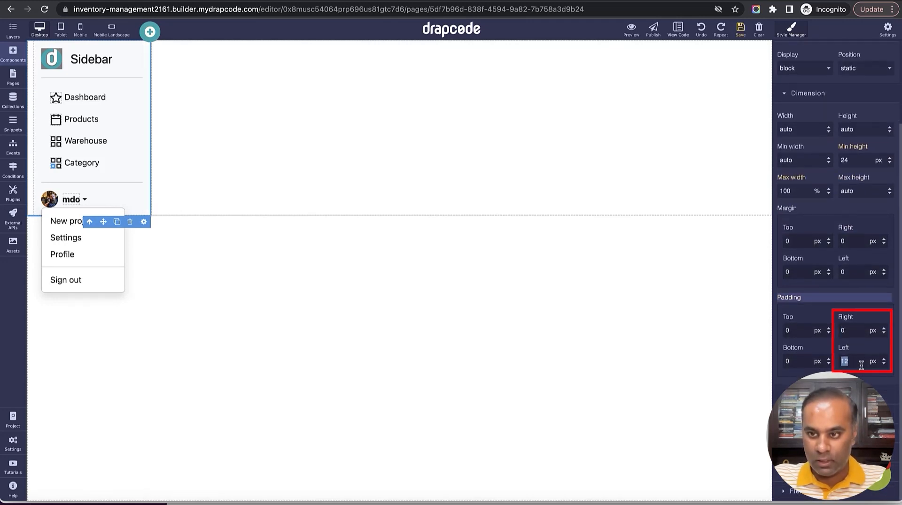
pyautogui.click(868, 353)
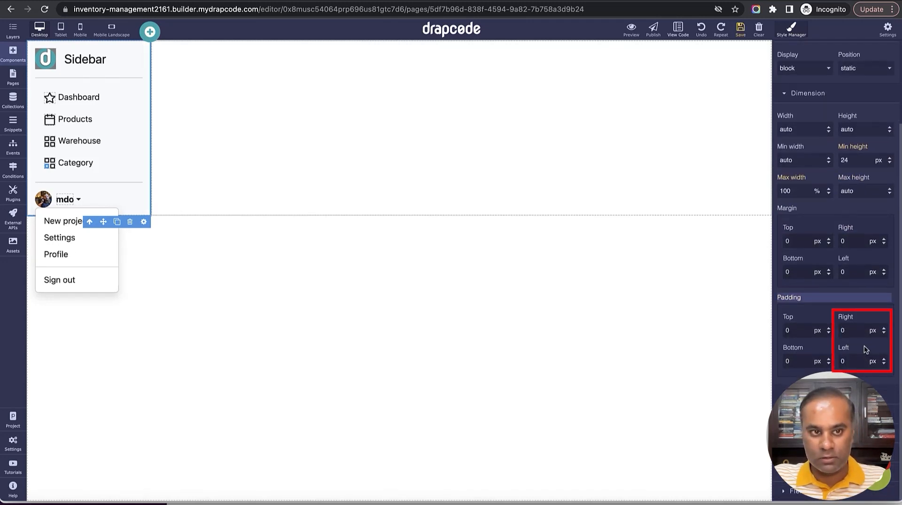
pyautogui.click(741, 30)
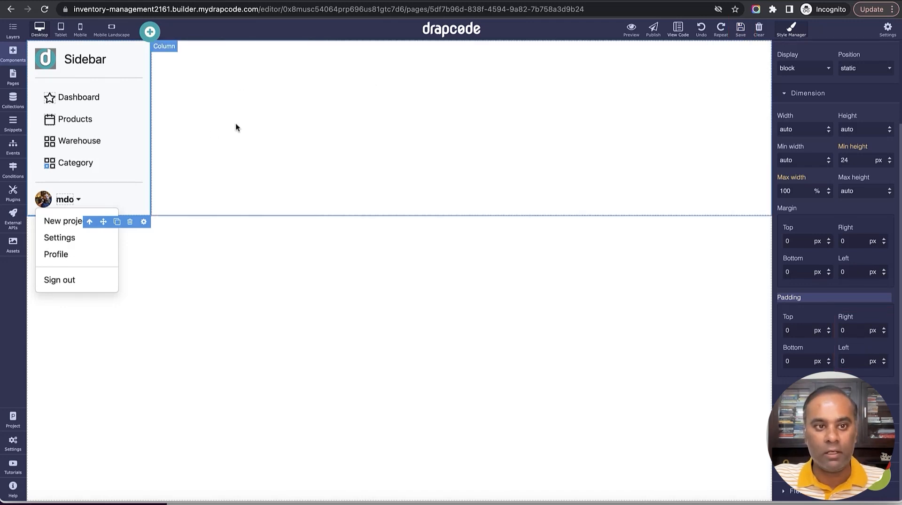
# - Add a Snippet component to the wide second column and assign the Admin Navbar snippet to it
pyautogui.click(13, 54)
pyautogui.moveTo(150, 228); pyautogui.dragTo(357, 113)
pyautogui.click(821, 77)
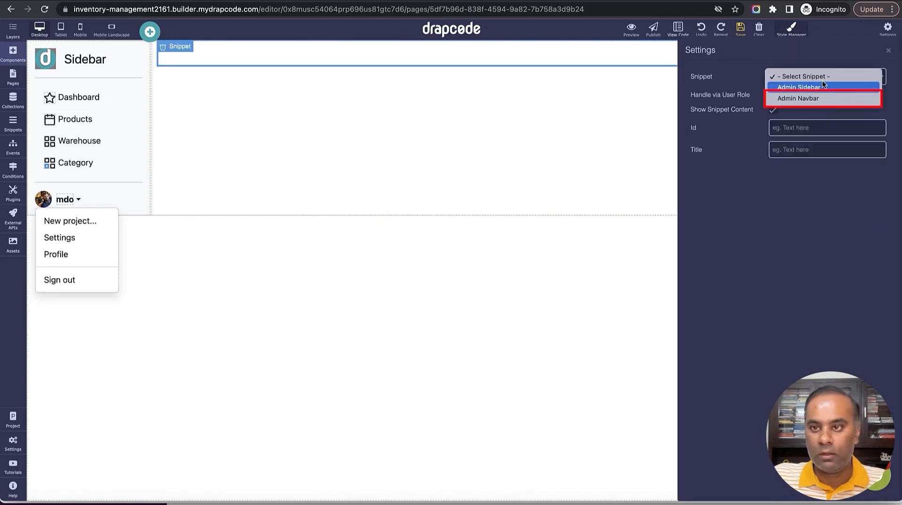
pyautogui.click(826, 100)
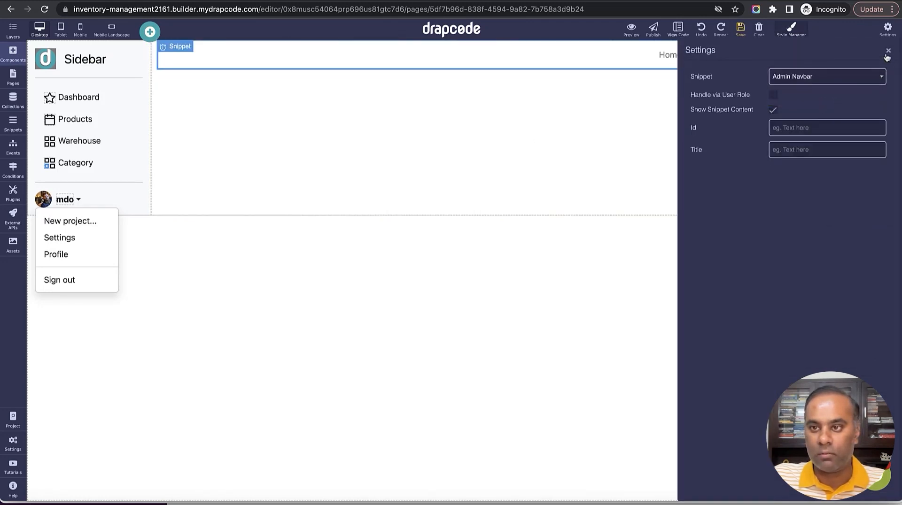
pyautogui.click(887, 51)
# - Set the wide column's right and left padding to 0 px and save the page
pyautogui.click(703, 76)
pyautogui.scroll(-3, 841, 291)
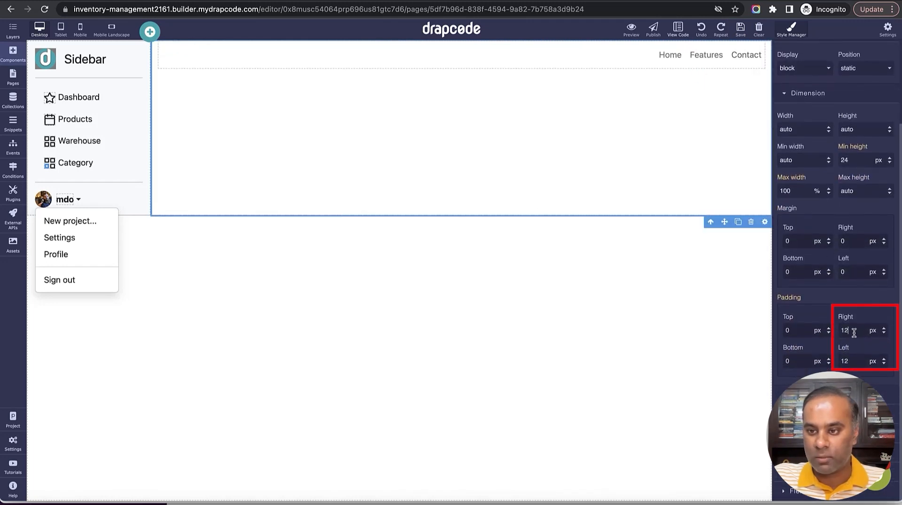
pyautogui.click(857, 364)
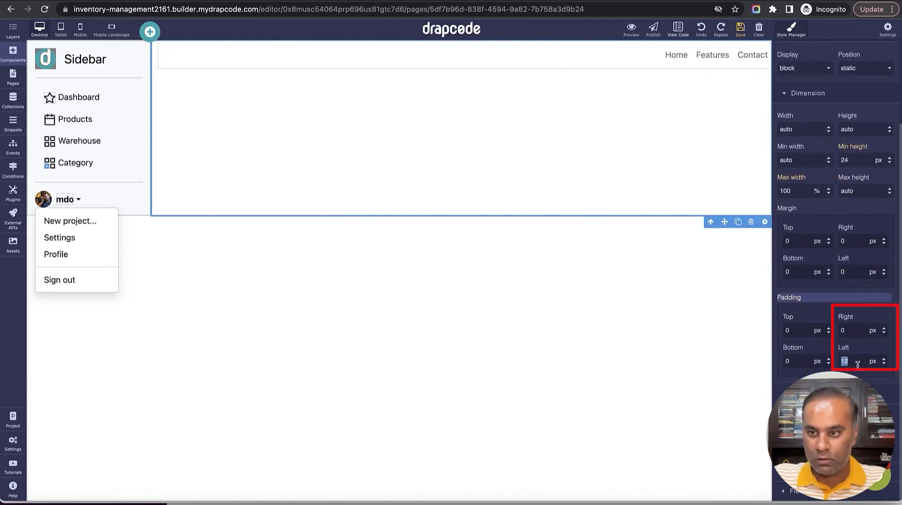
pyautogui.click(740, 32)
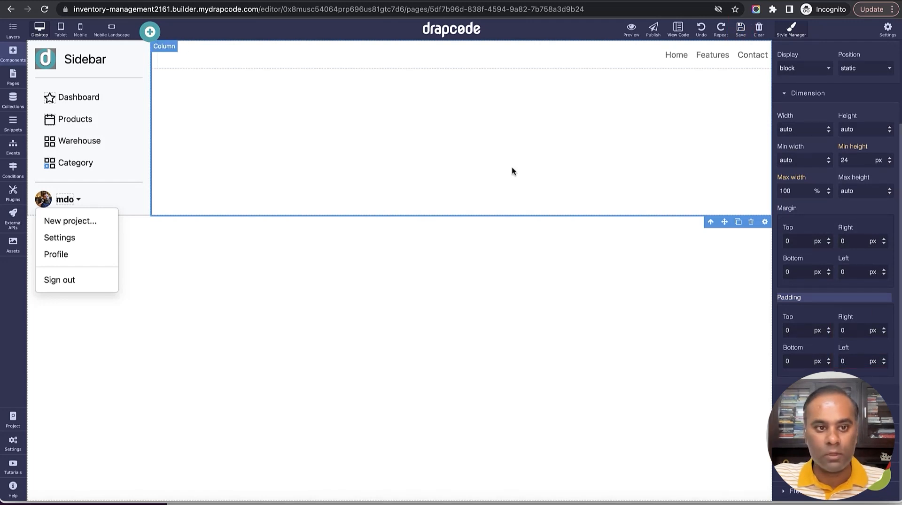
# - Open the Admin Sidebar snippet for editing, set its outer box's height to 100% and save
pyautogui.click(150, 216)
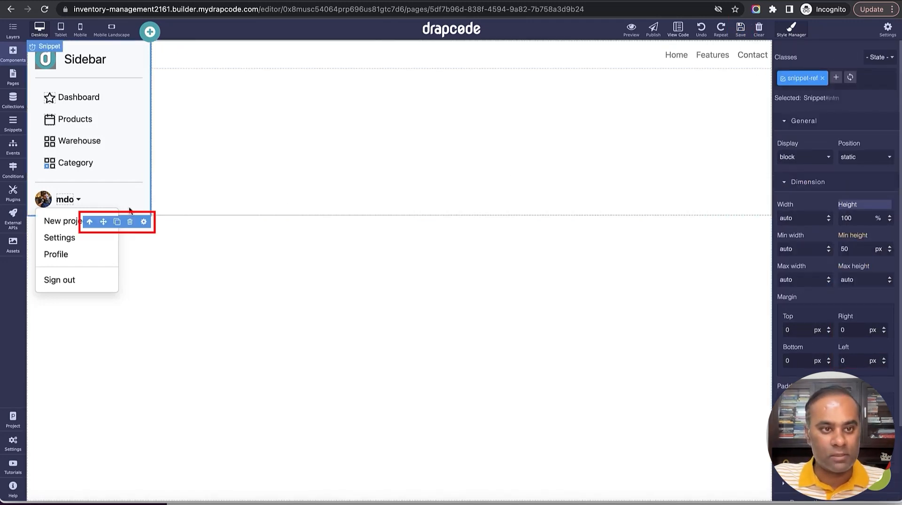
pyautogui.click(13, 77)
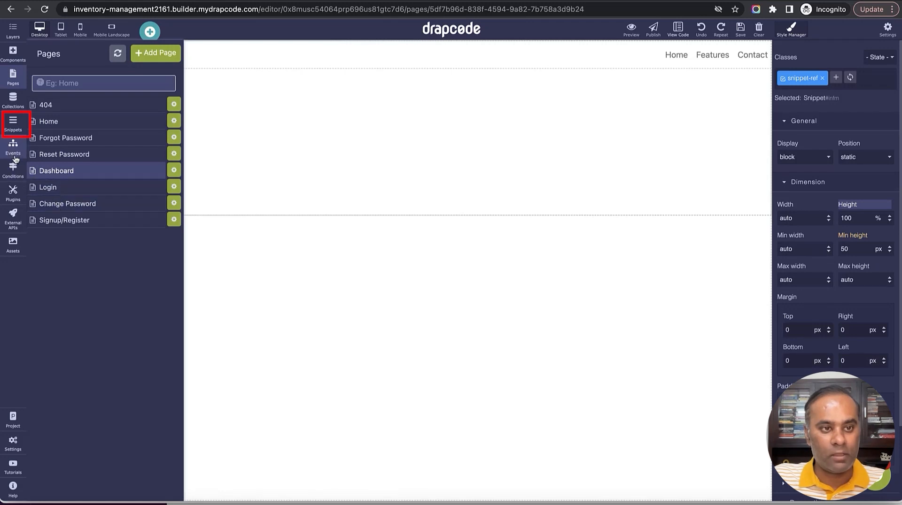
pyautogui.click(13, 126)
pyautogui.click(75, 106)
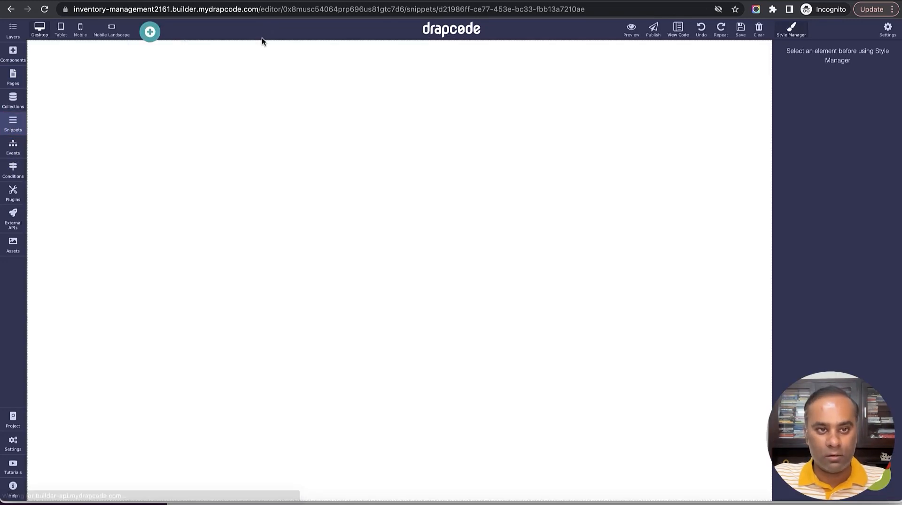
pyautogui.click(163, 216)
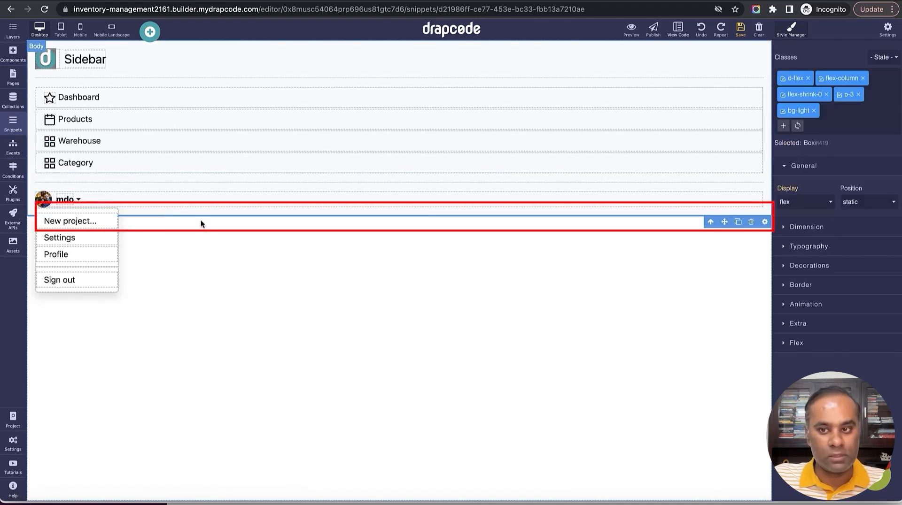
pyautogui.click(794, 230)
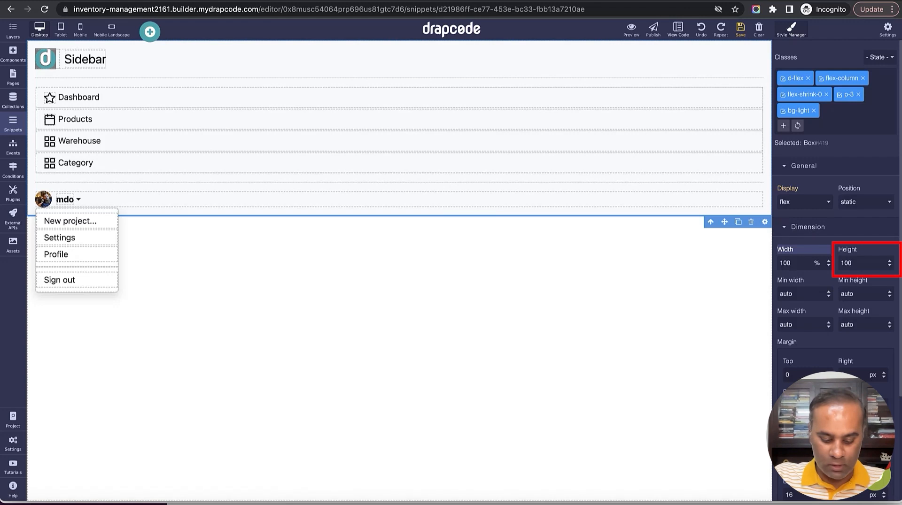
pyautogui.press('Return')
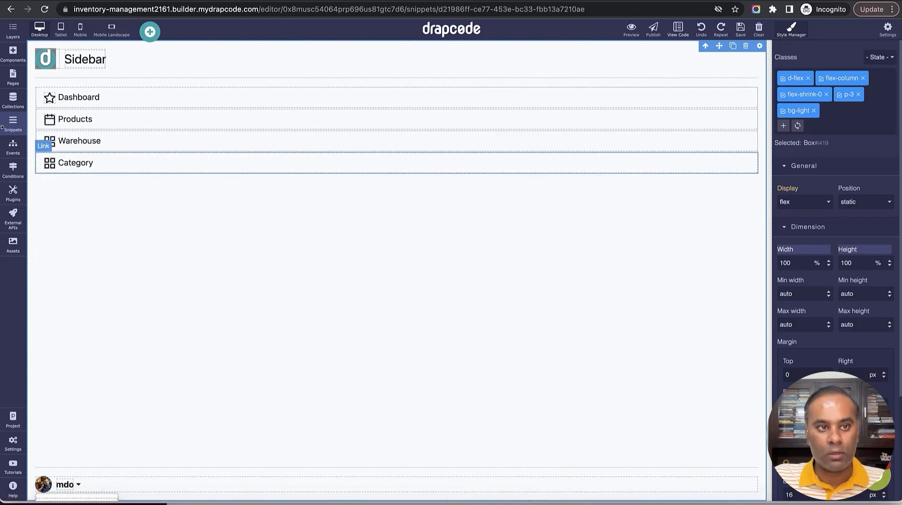
# - Change the sidebar's title text to Inventory
pyautogui.doubleClick(79, 67)
pyautogui.write('Inventory')
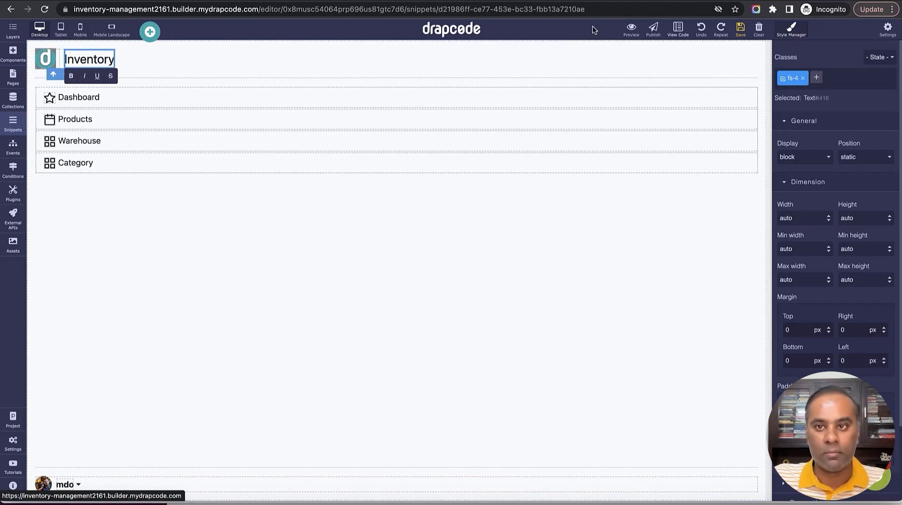
# - Save the Admin Sidebar snippet and open the Dashboard page for editing
pyautogui.click(740, 29)
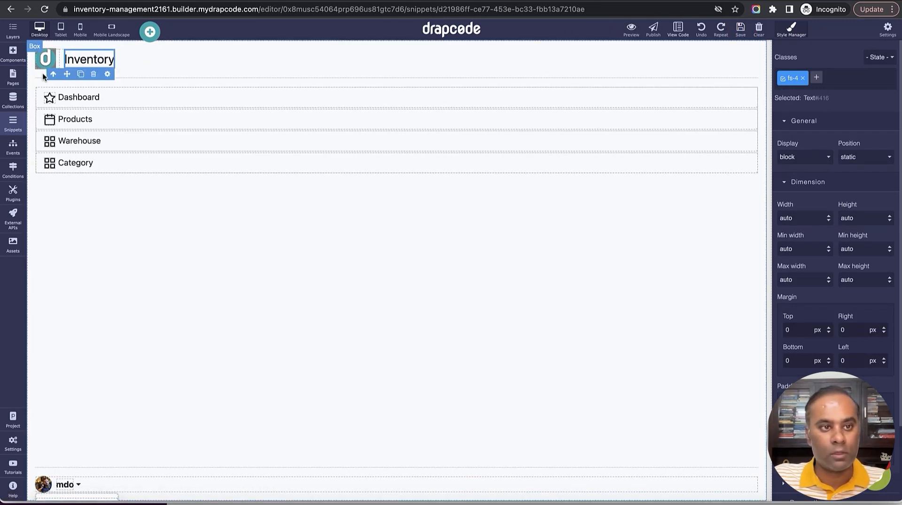
pyautogui.click(13, 77)
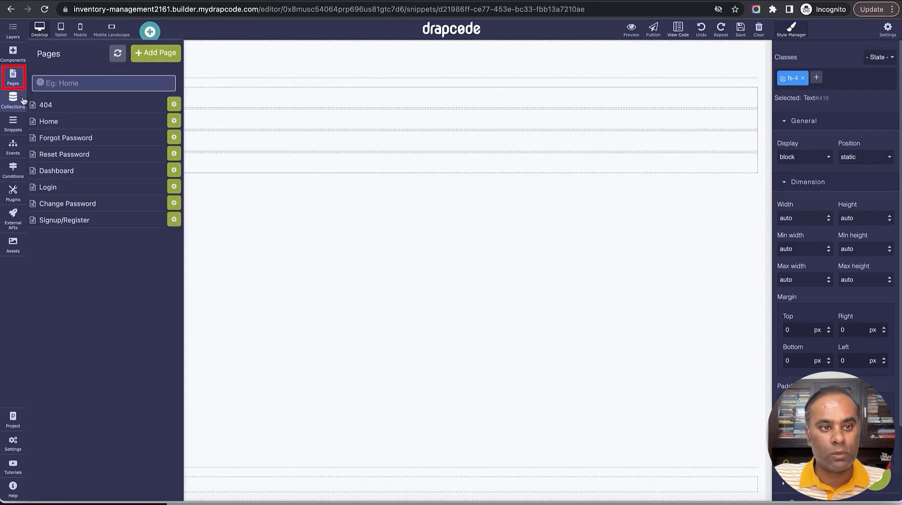
pyautogui.click(65, 172)
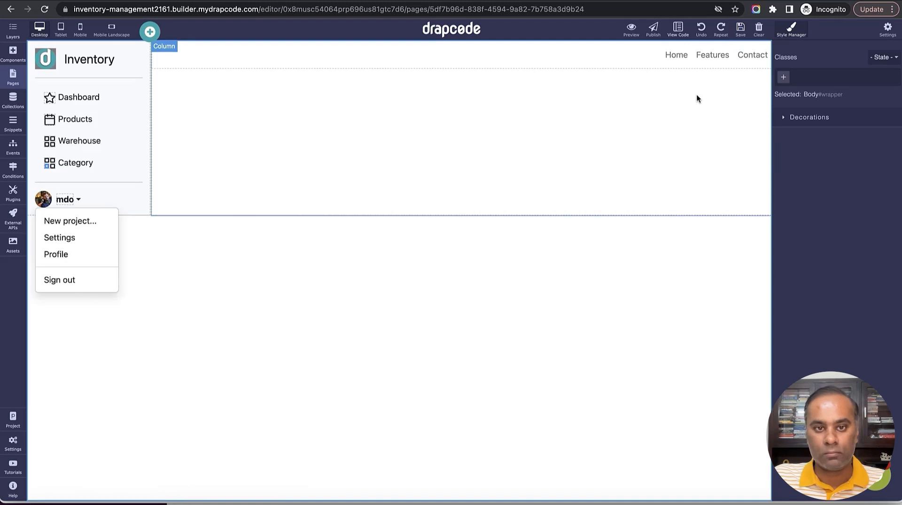
# - Set the height of the sidebar snippet on the Dashboard page to 100 vh and save the page
pyautogui.click(656, 144)
pyautogui.click(137, 209)
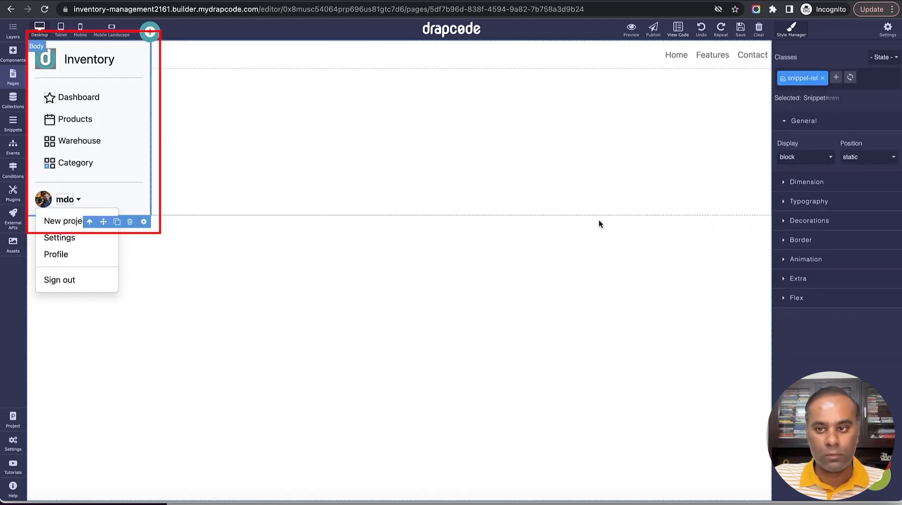
pyautogui.click(807, 182)
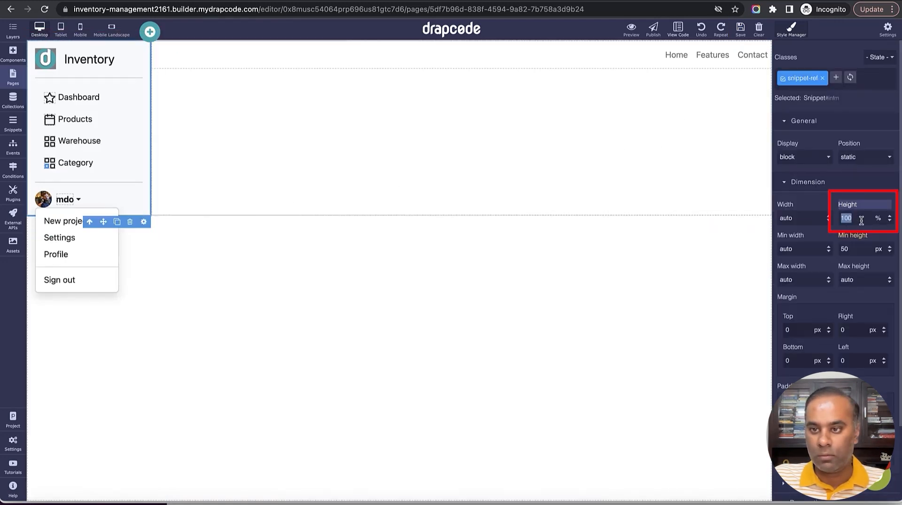
pyautogui.click(881, 221)
pyautogui.click(882, 230)
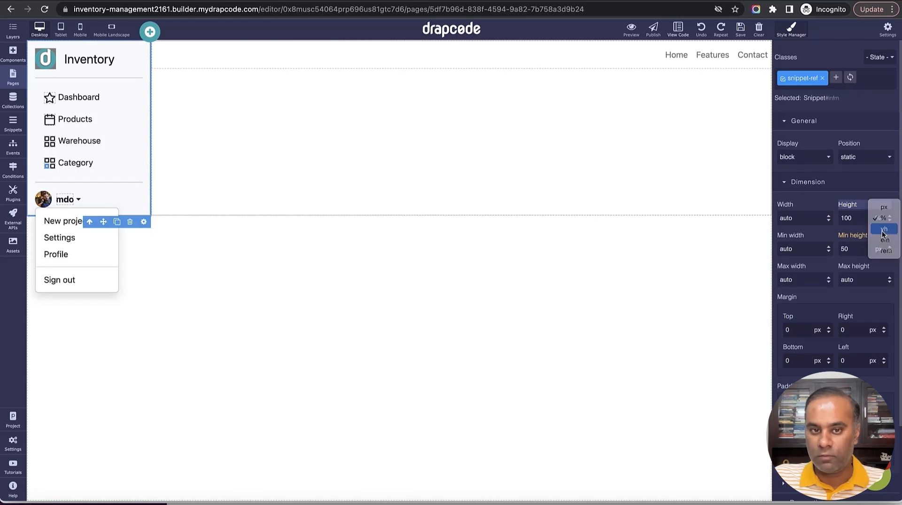
pyautogui.click(736, 27)
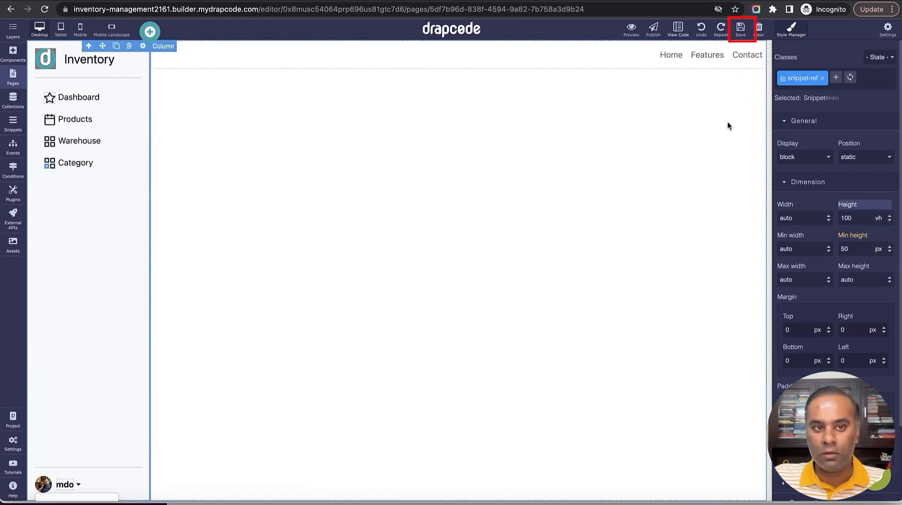
# - Set the right and left margins of the row holding the two columns to 0 px
pyautogui.click(757, 89)
pyautogui.click(707, 46)
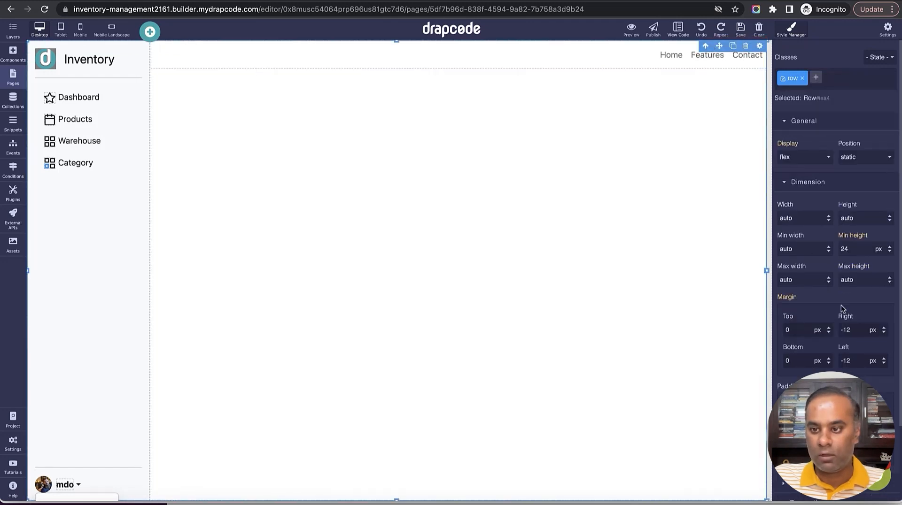
pyautogui.doubleClick(845, 331)
pyautogui.write('0')
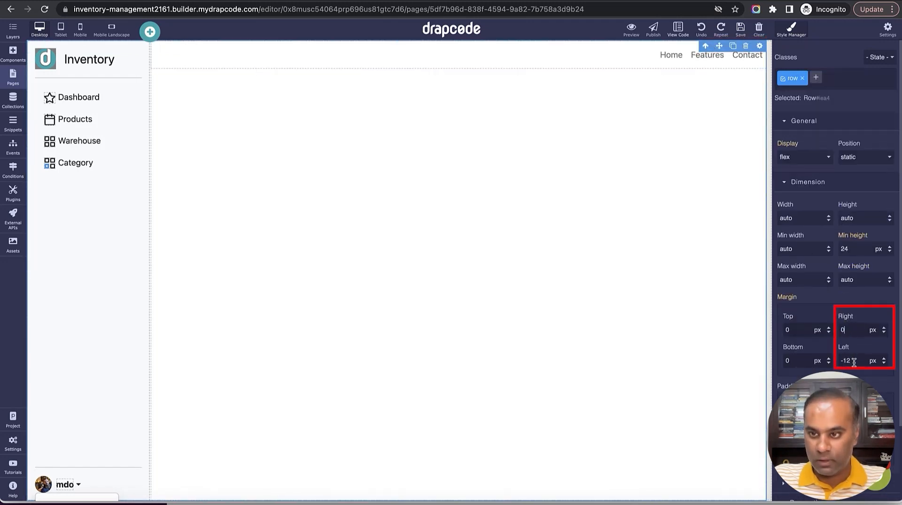
pyautogui.doubleClick(854, 362)
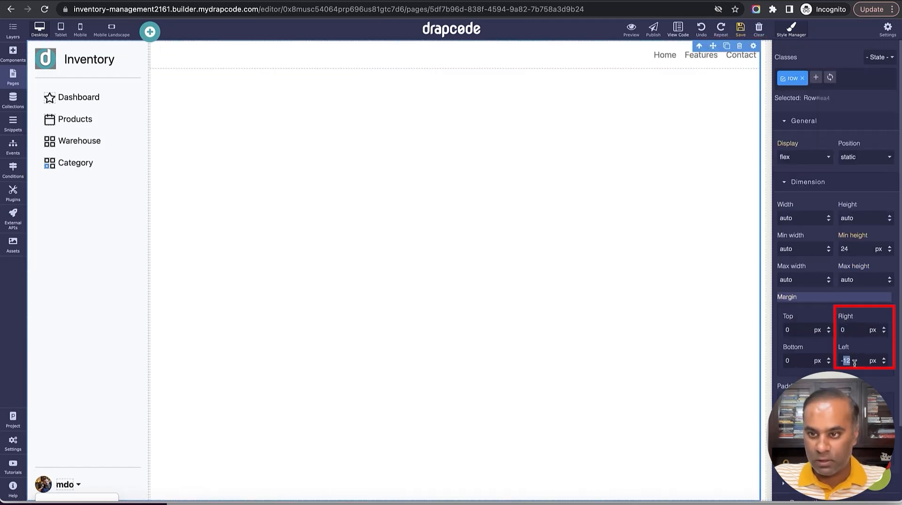
# - Set the right and left padding of the fluid container around the row to 0 px and save the page
pyautogui.click(699, 45)
pyautogui.scroll(-1, 865, 366)
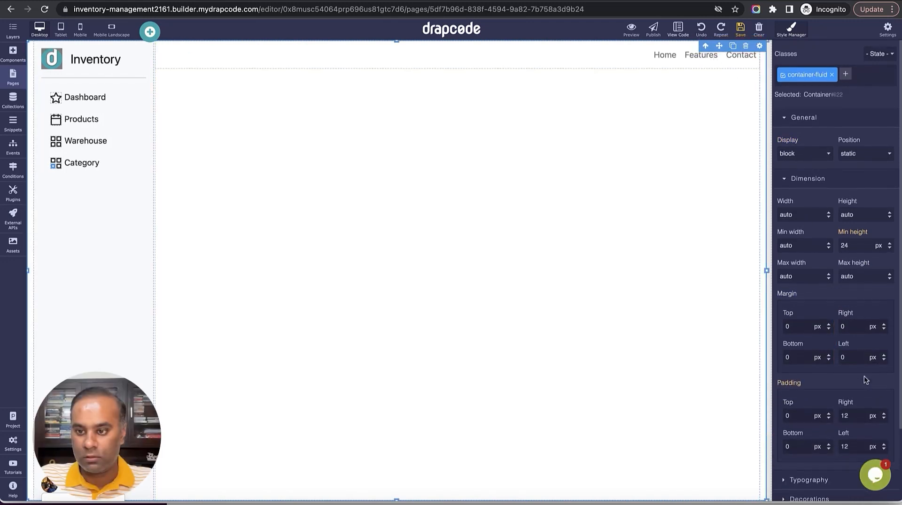
pyautogui.doubleClick(861, 407)
pyautogui.doubleClick(858, 438)
pyautogui.write('0')
pyautogui.click(859, 424)
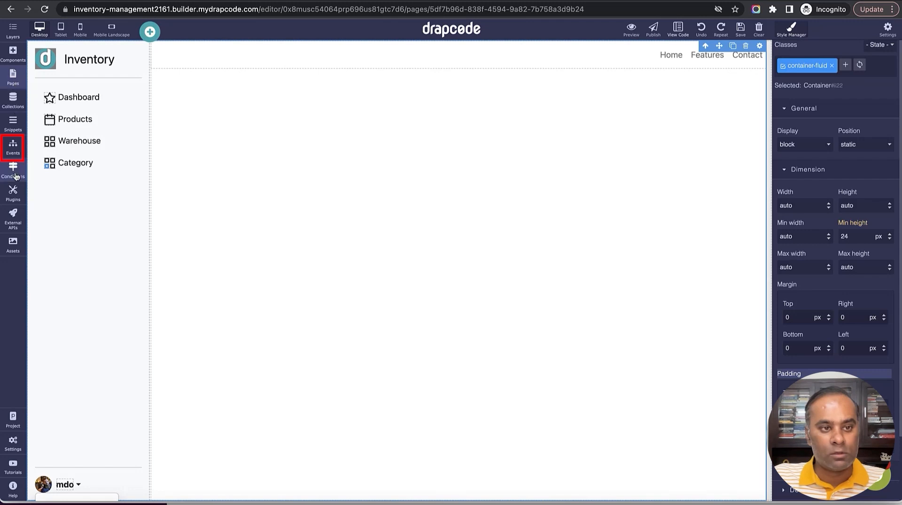
# - Open the Login event and edit its Log The User In step
pyautogui.click(12, 145)
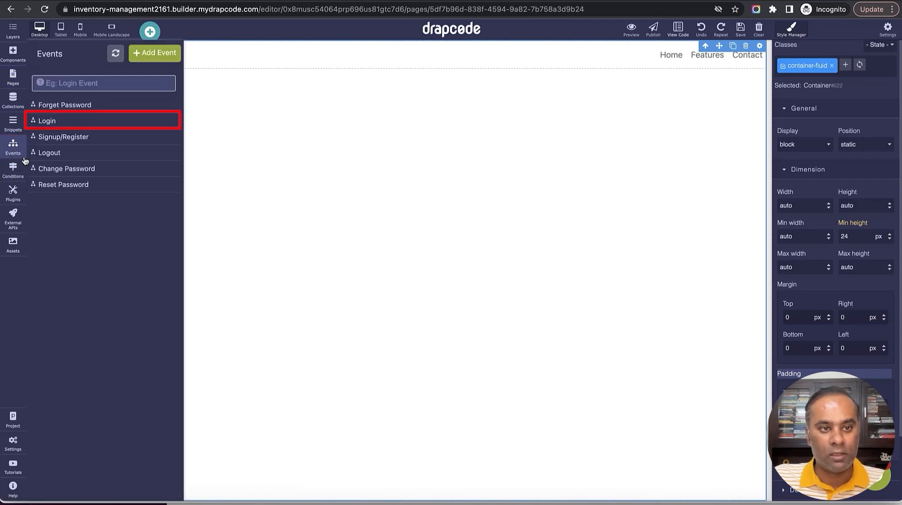
pyautogui.click(68, 124)
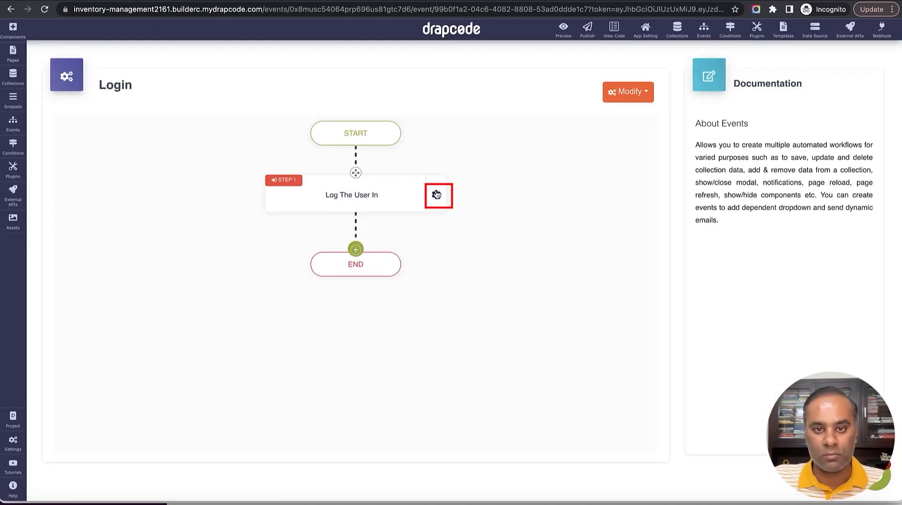
pyautogui.click(436, 194)
pyautogui.click(466, 206)
# - Set the login step's user role to Admin, landing page to Dashboard and success message to Login Success, then update and close it
pyautogui.click(483, 133)
pyautogui.click(441, 218)
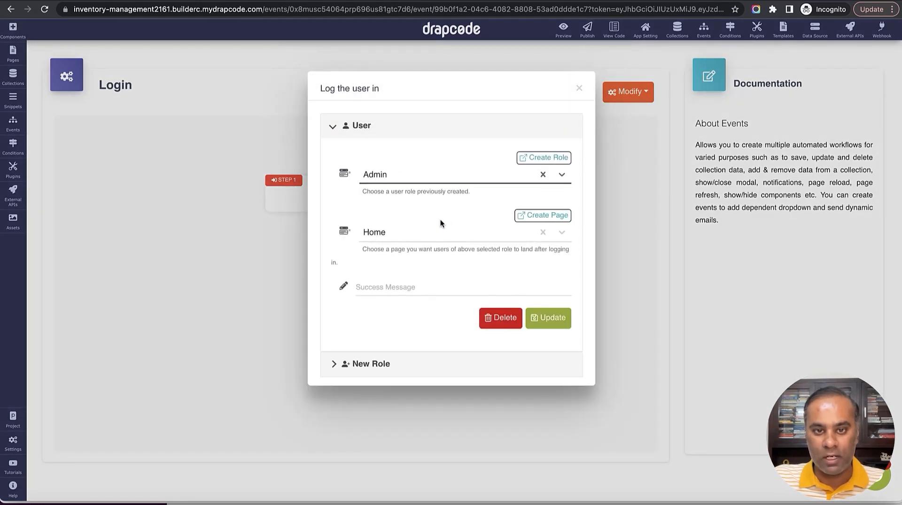
pyautogui.click(435, 230)
pyautogui.click(435, 351)
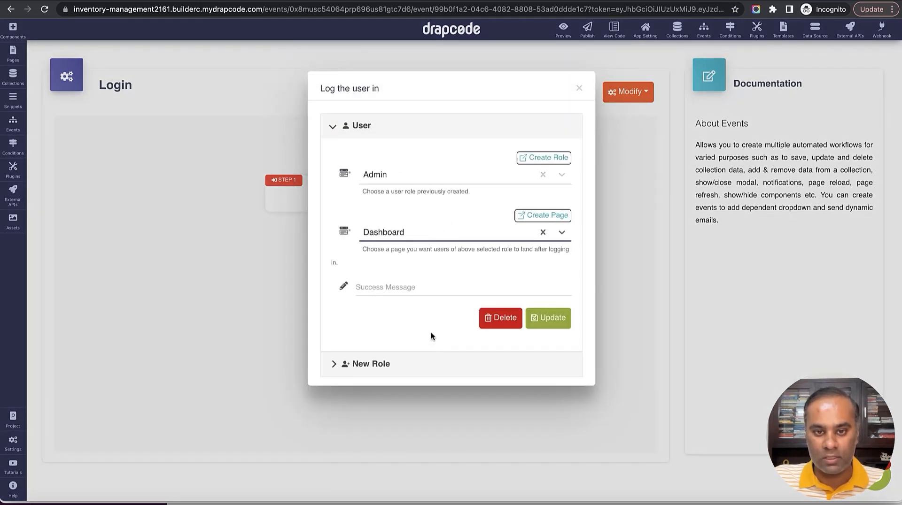
pyautogui.click(417, 289)
pyautogui.write('Login Success')
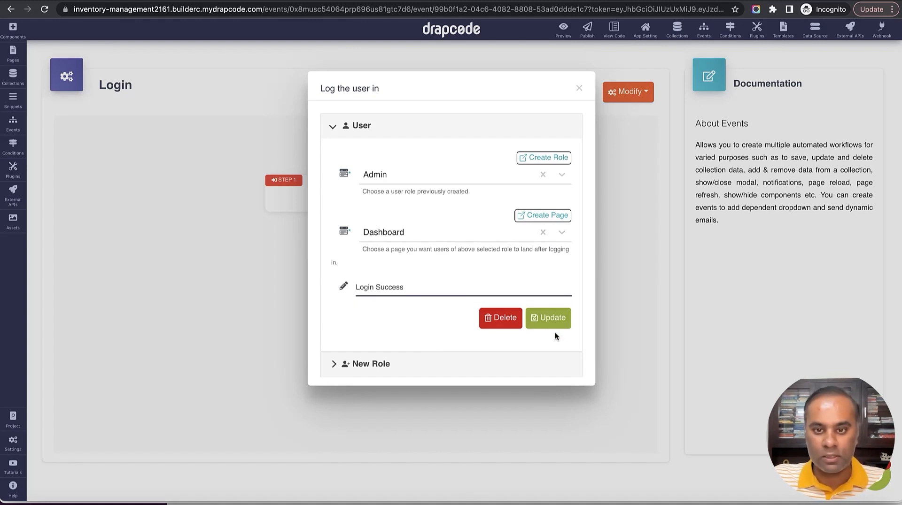
pyautogui.click(554, 318)
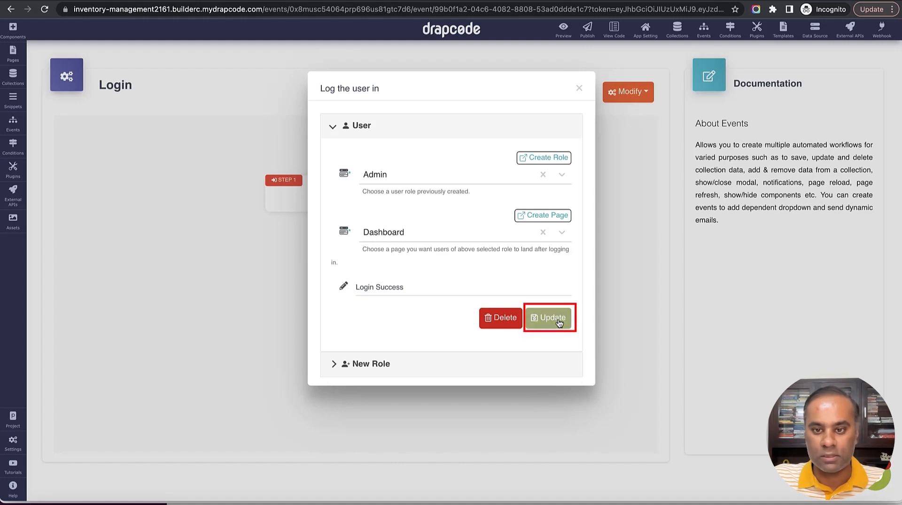
pyautogui.click(579, 88)
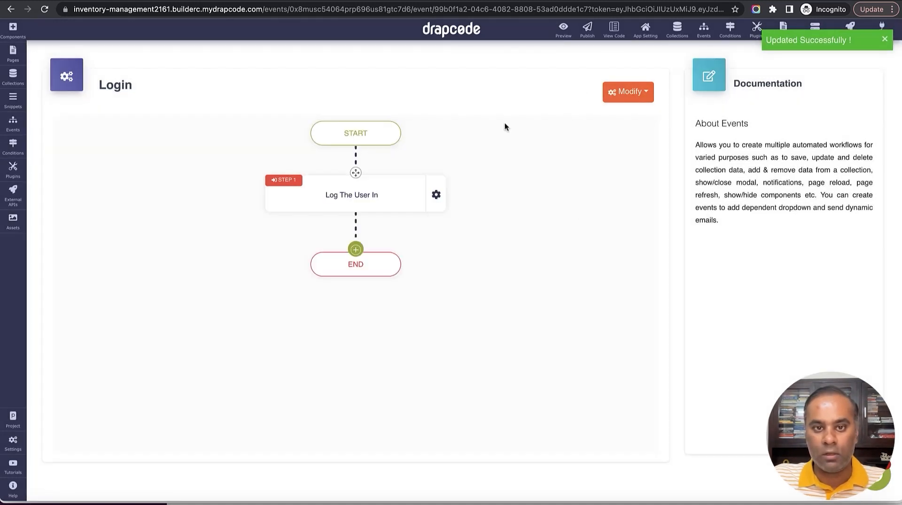
# - Add a record to the User collection with the administrator's e-mail, the account password and the Admin role, and save it
pyautogui.click(12, 75)
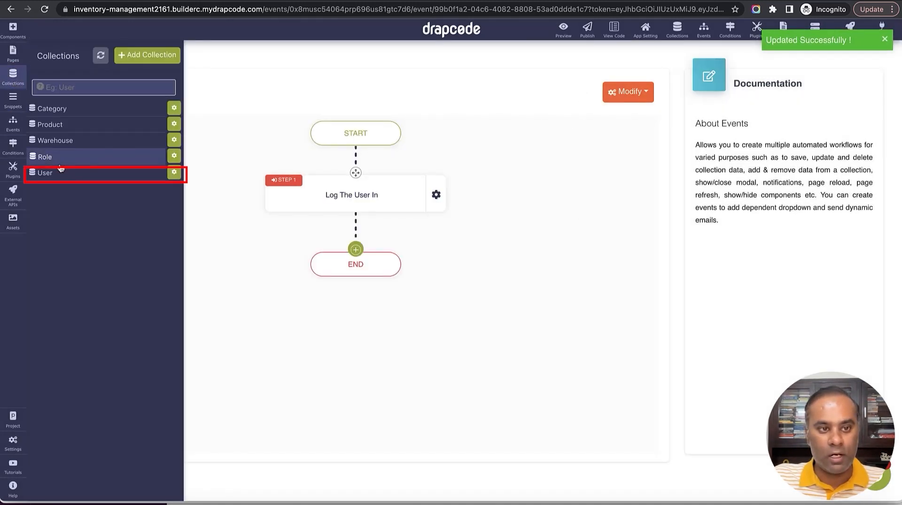
pyautogui.click(64, 175)
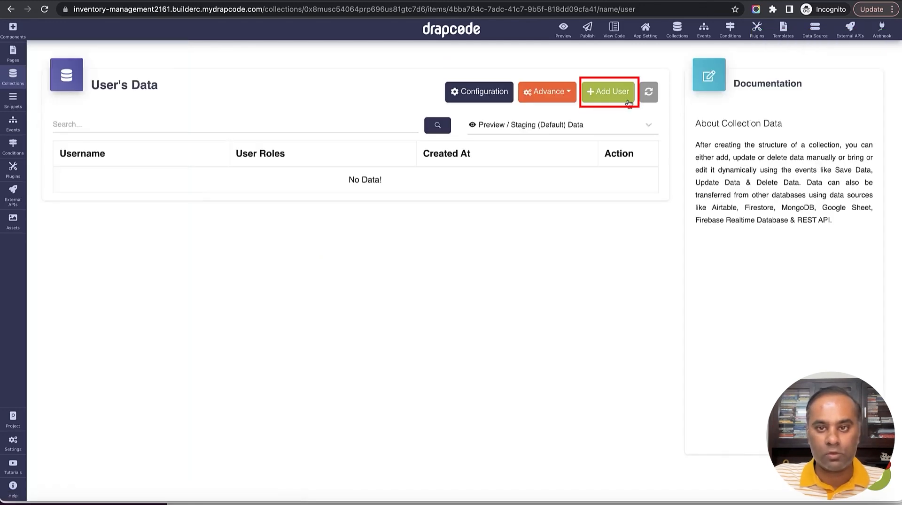
pyautogui.click(617, 96)
pyautogui.click(416, 126)
pyautogui.write('admin@emai')
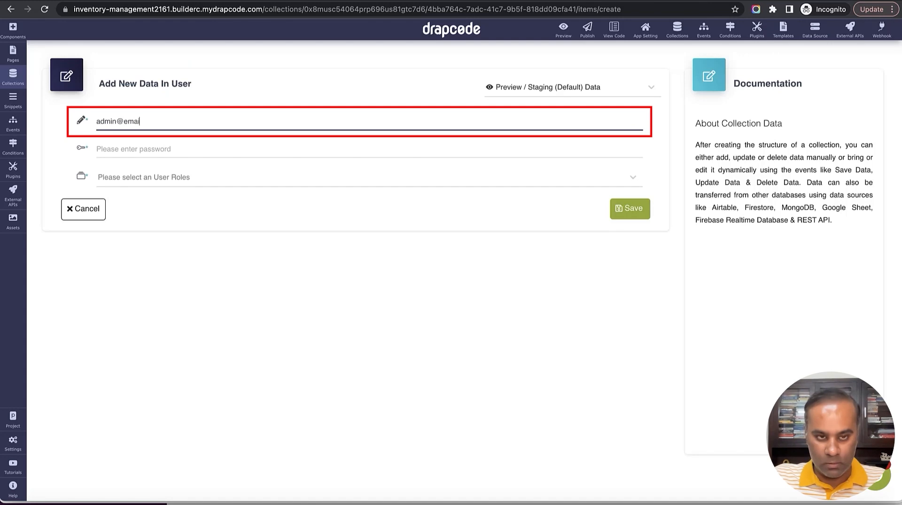
pyautogui.press('super+a')
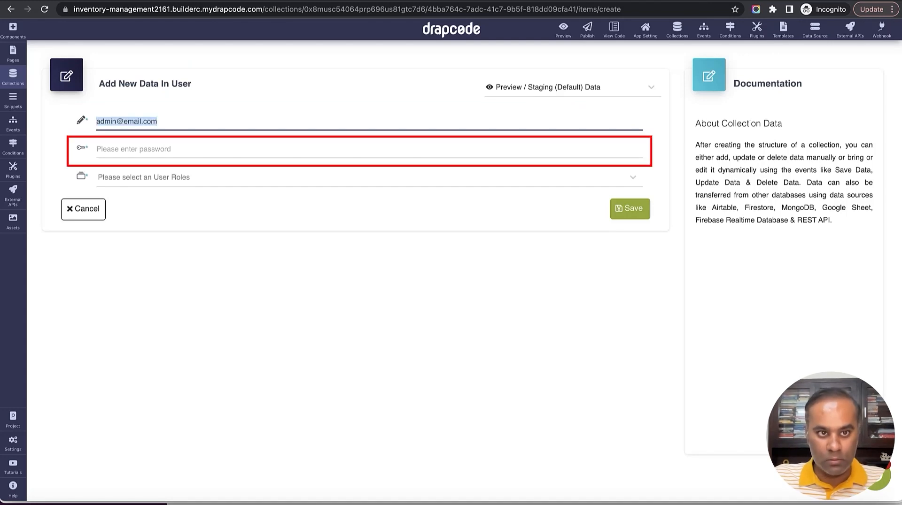
pyautogui.press('Tab')
pyautogui.write('••')
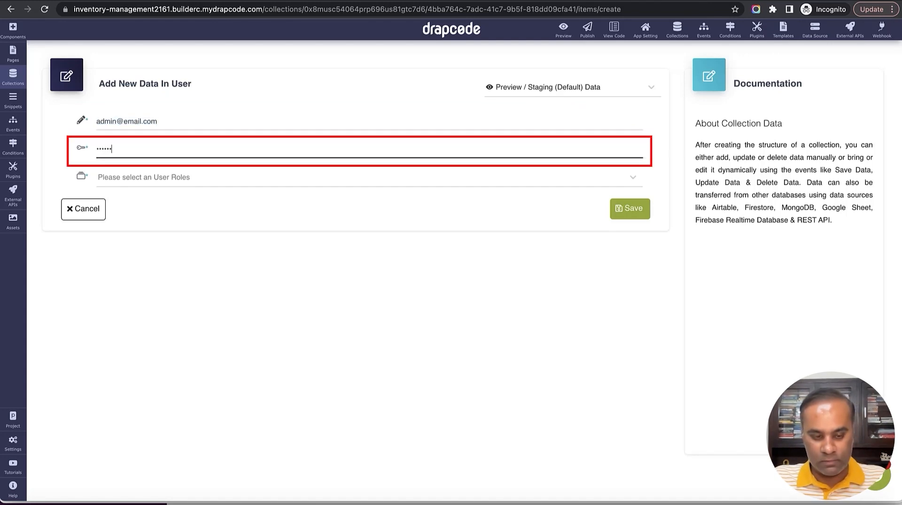
pyautogui.write('••••')
pyautogui.click(333, 175)
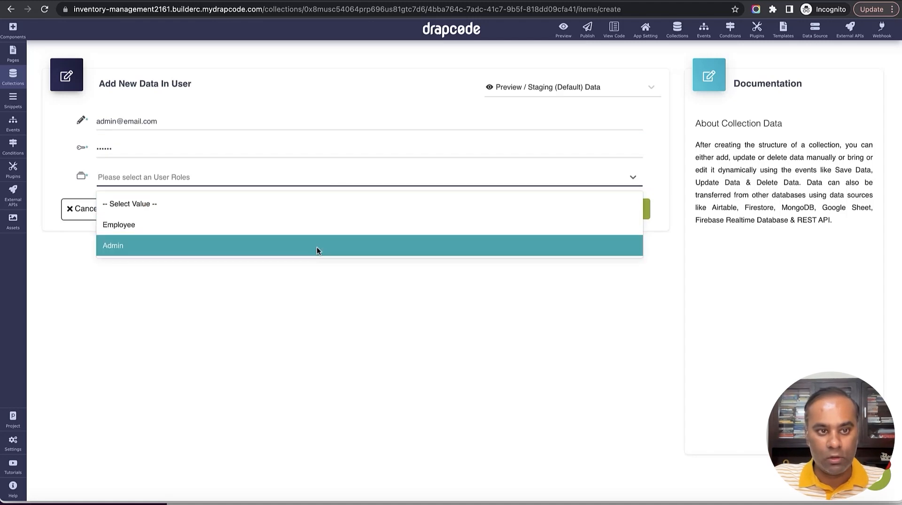
pyautogui.click(317, 247)
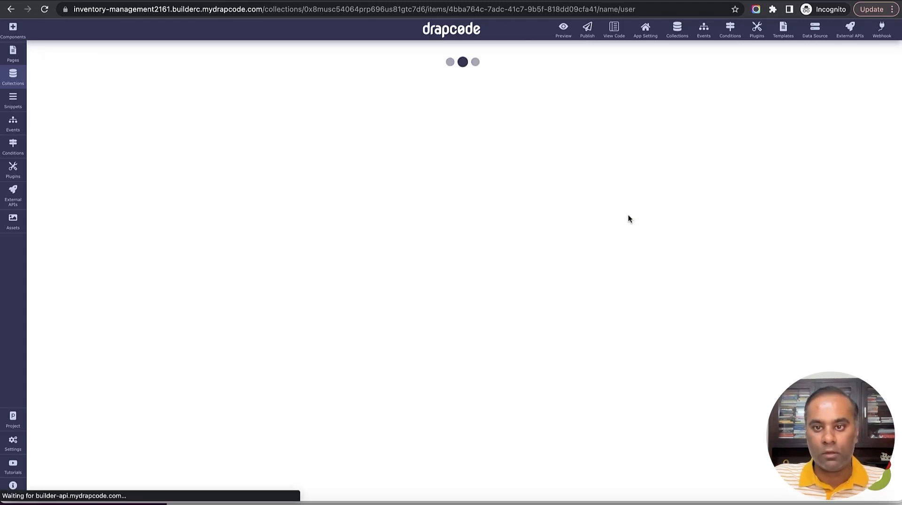
# - Preview the app, close the preview and open the Home page for editing
pyautogui.click(563, 29)
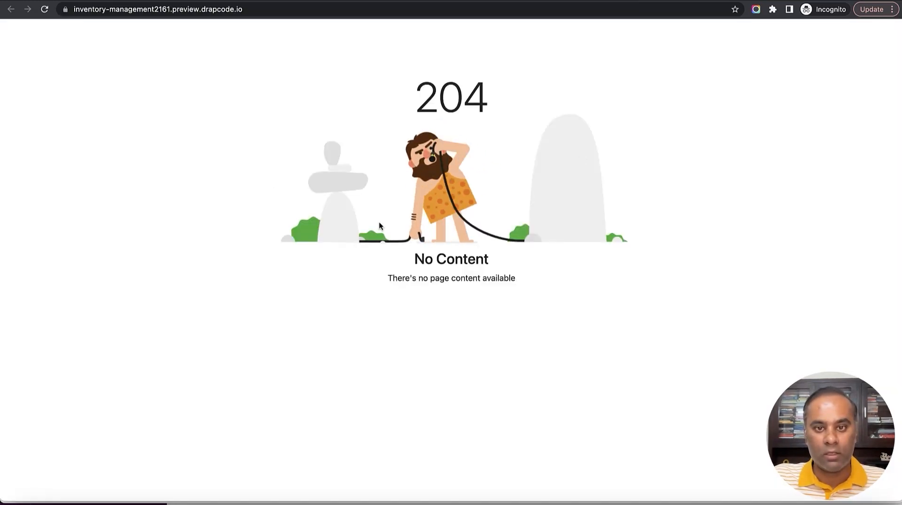
pyautogui.press('super+w')
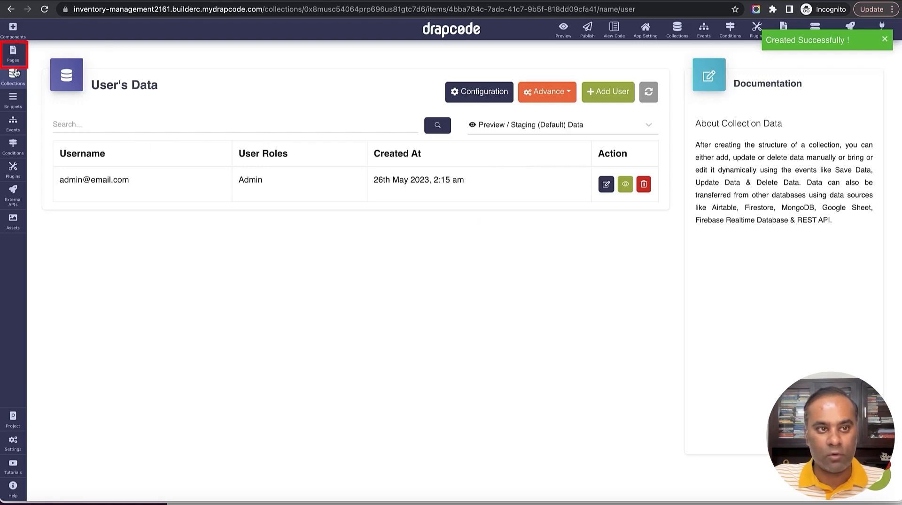
pyautogui.click(14, 53)
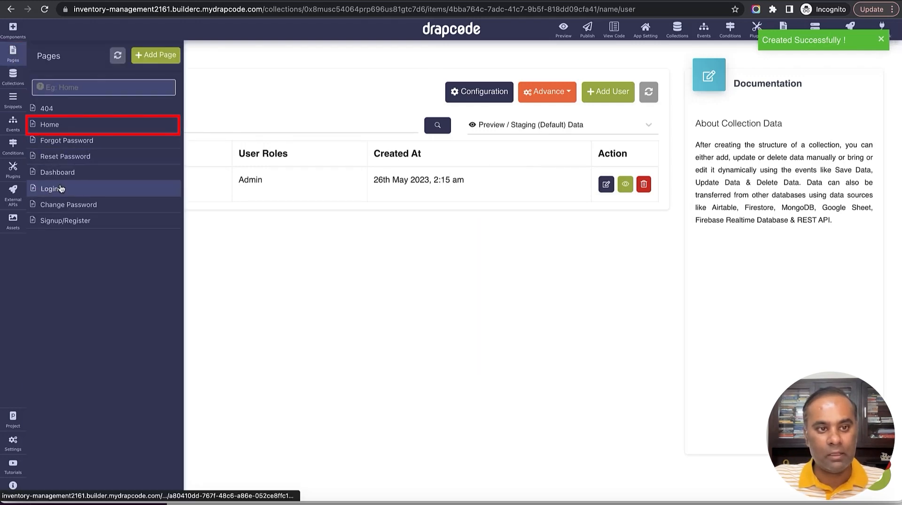
pyautogui.click(61, 125)
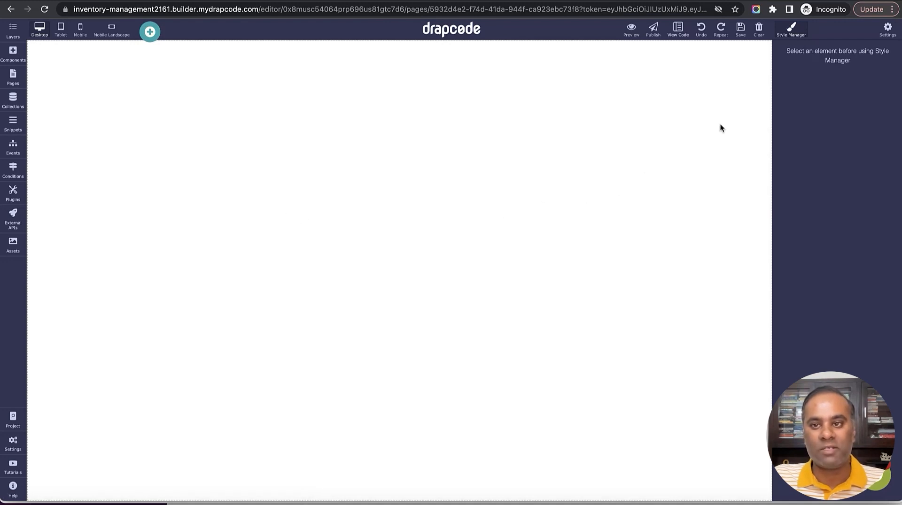
# - Add the pre-built layout Hero008 to the empty Home page
pyautogui.click(15, 55)
pyautogui.click(147, 32)
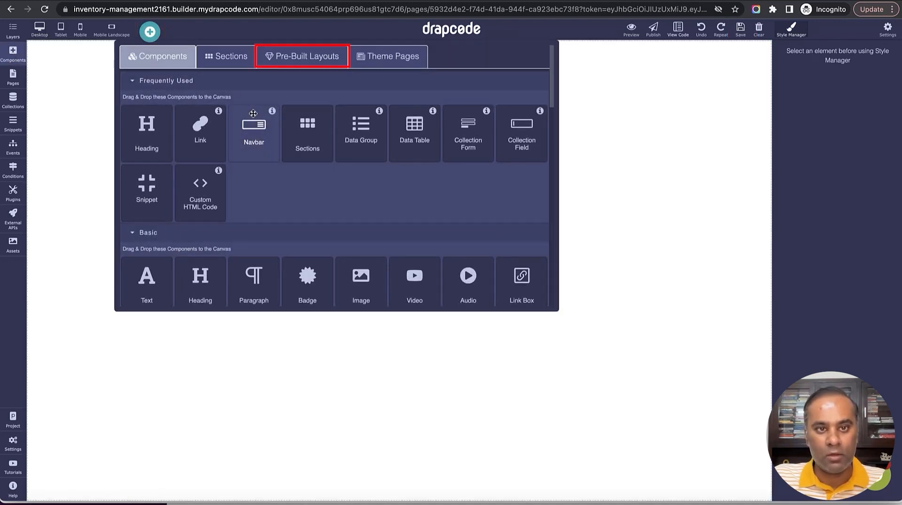
pyautogui.click(302, 57)
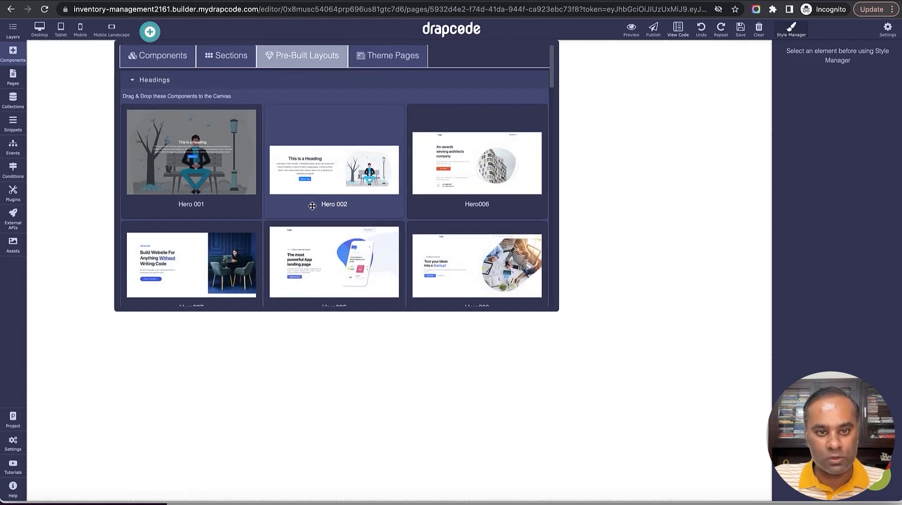
pyautogui.scroll(-2, 312, 204)
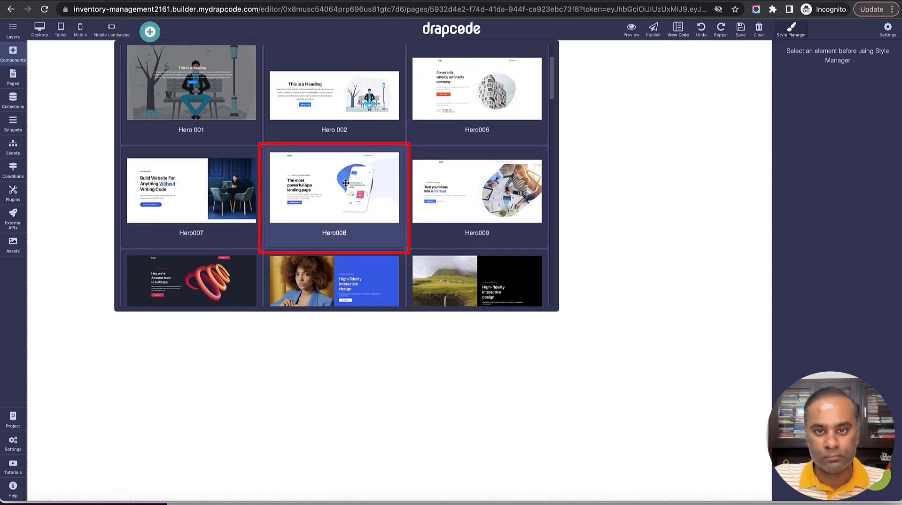
pyautogui.moveTo(339, 175); pyautogui.dragTo(361, 280)
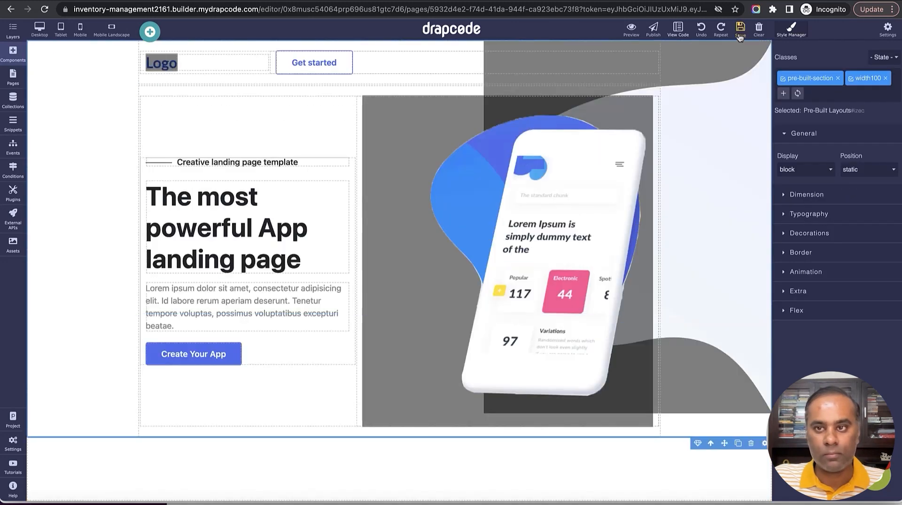
# - Change the hero heading text to "The most powerful Inventory Management Software"
pyautogui.doubleClick(278, 229)
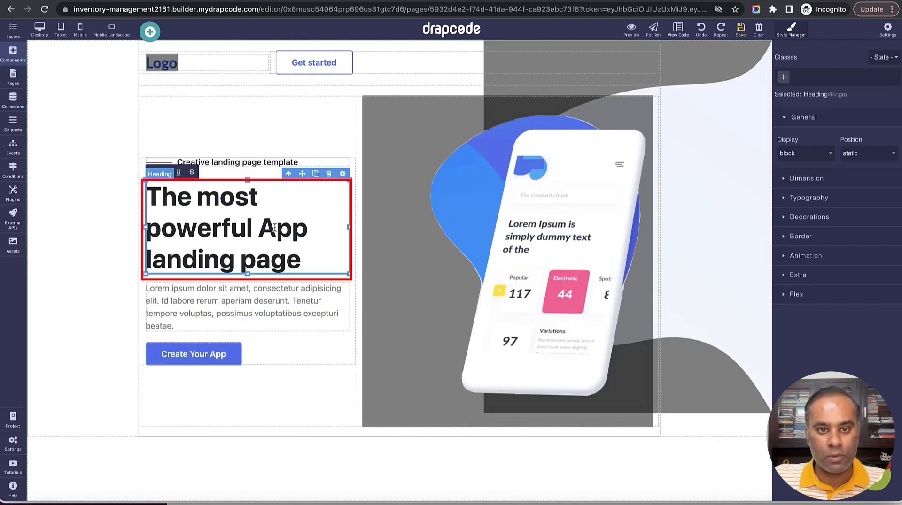
pyautogui.doubleClick(277, 228)
pyautogui.write('Inventory')
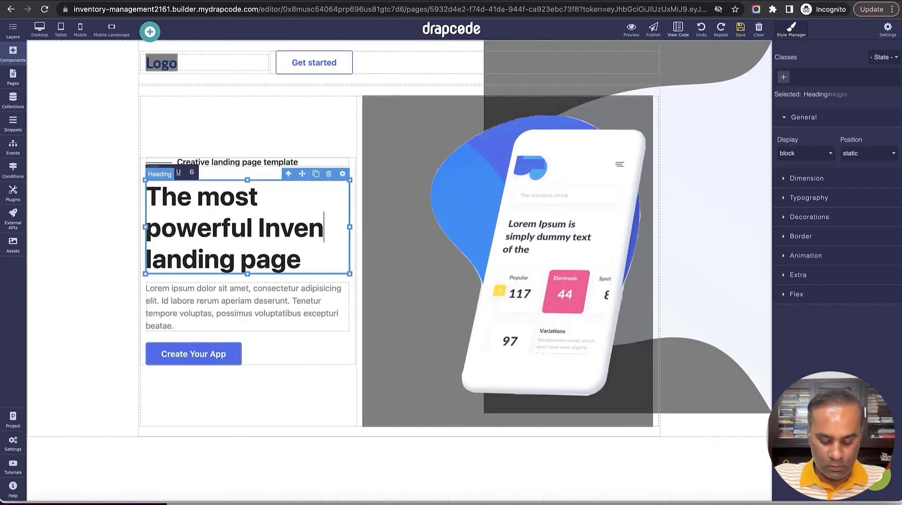
pyautogui.write(' Management')
pyautogui.hotkey('shift', 'Down')
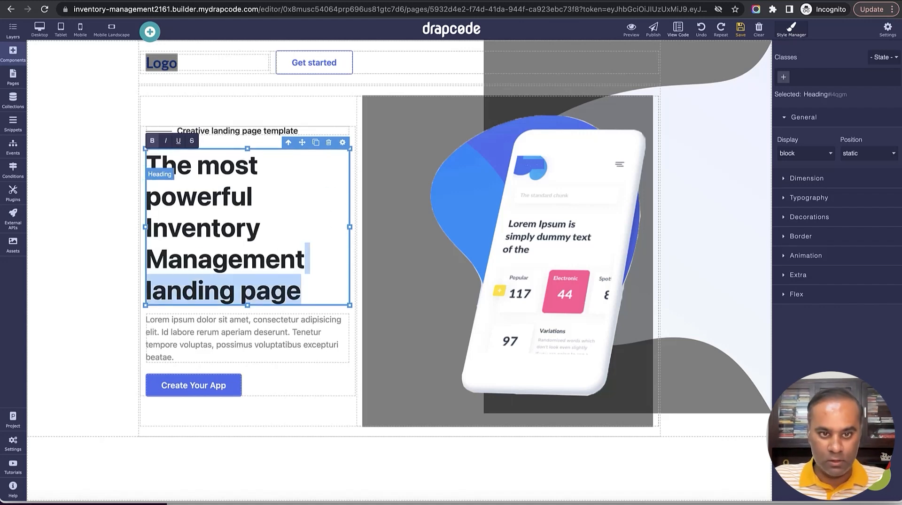
pyautogui.write('Software')
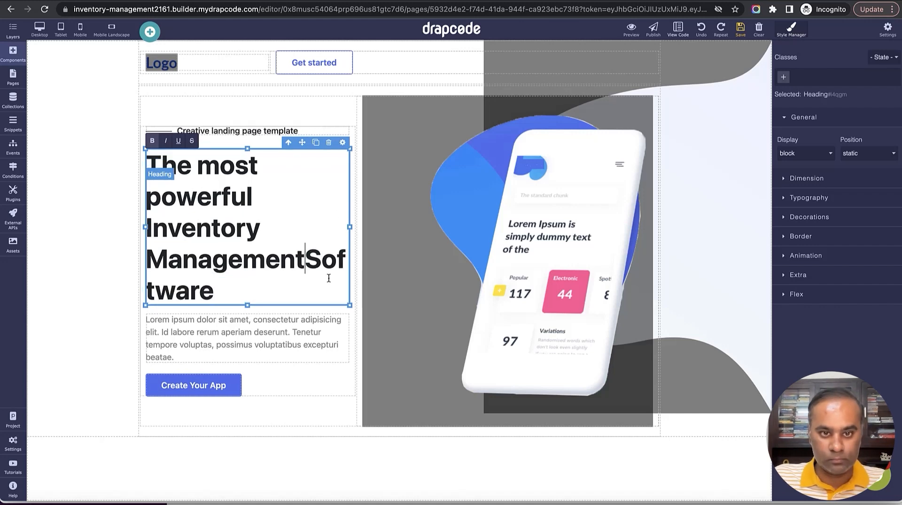
# - Delete the Create Your App button below the hero paragraph and save the Home page
pyautogui.click(226, 384)
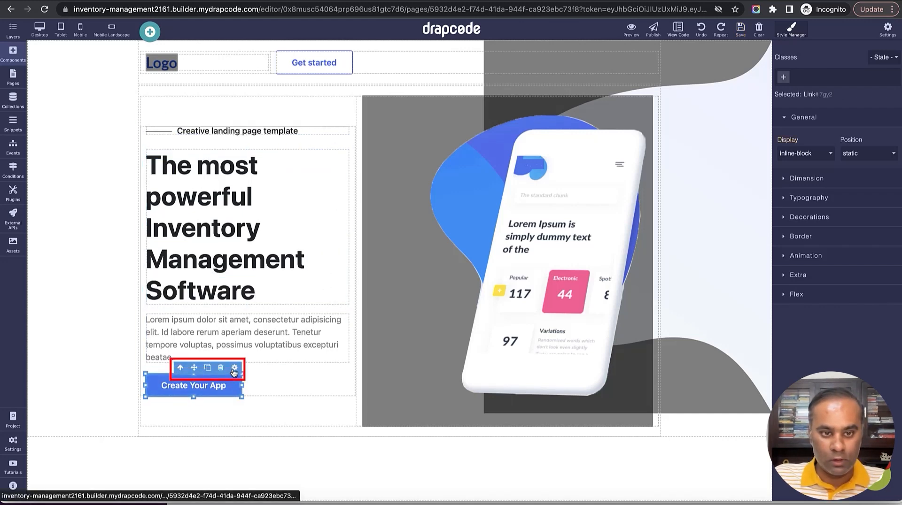
pyautogui.click(233, 370)
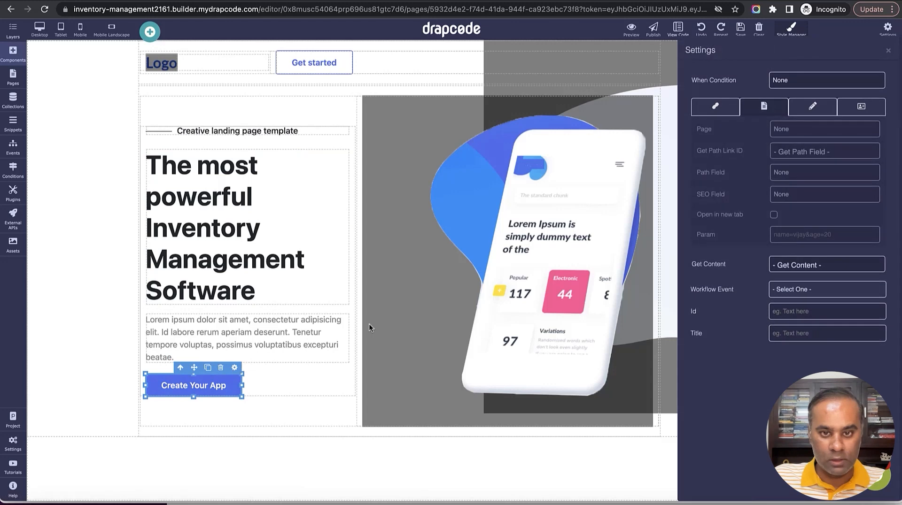
pyautogui.click(886, 51)
pyautogui.click(221, 370)
pyautogui.click(740, 28)
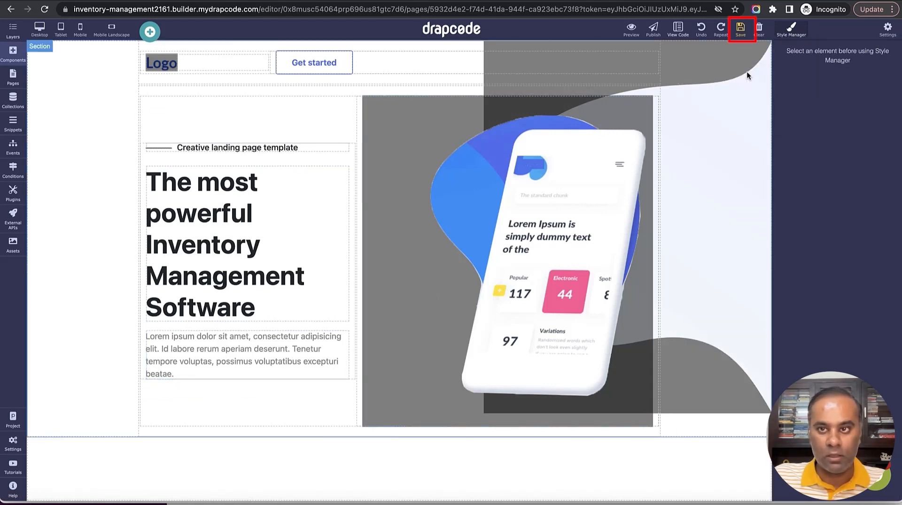
# - Relabel the Get started button in the Home page header as Login
pyautogui.click(313, 66)
pyautogui.tripleClick(315, 62)
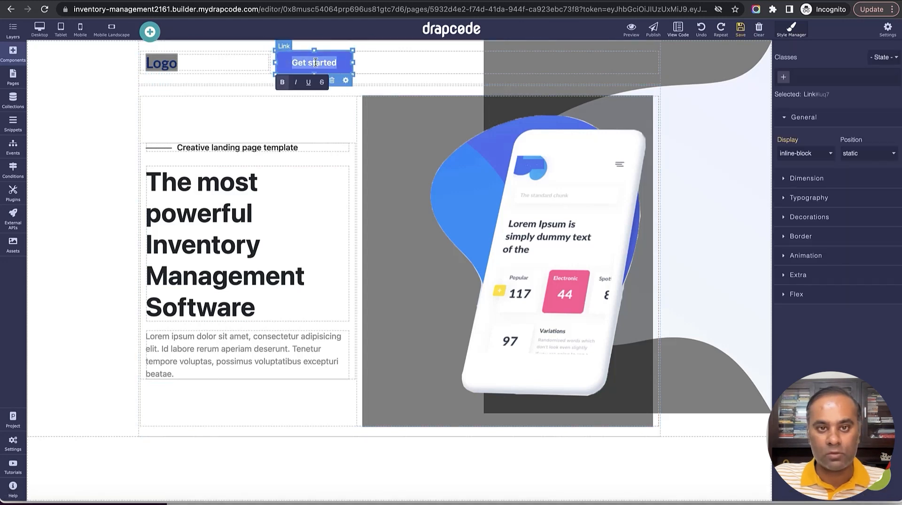
pyautogui.write('Login')
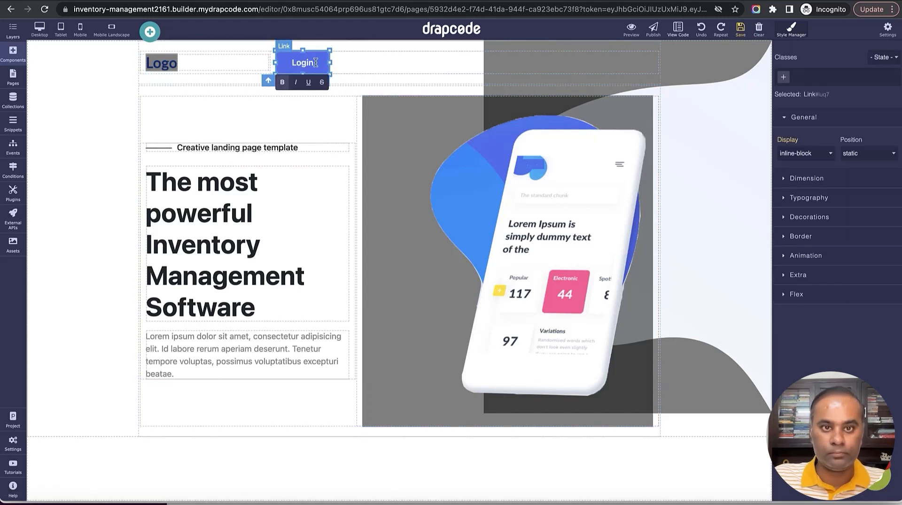
pyautogui.click(348, 71)
# - Link the header's Login button to the Login page and save the Home page
pyautogui.click(318, 69)
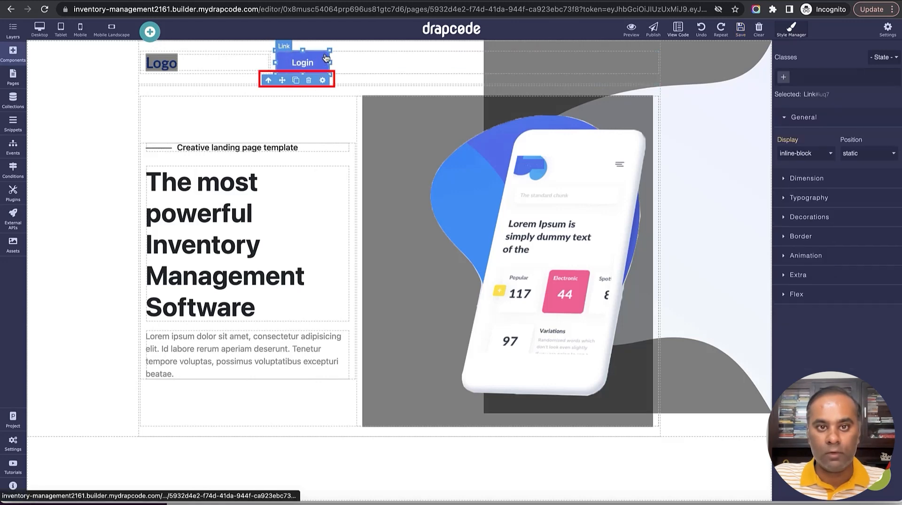
pyautogui.click(323, 80)
pyautogui.click(803, 132)
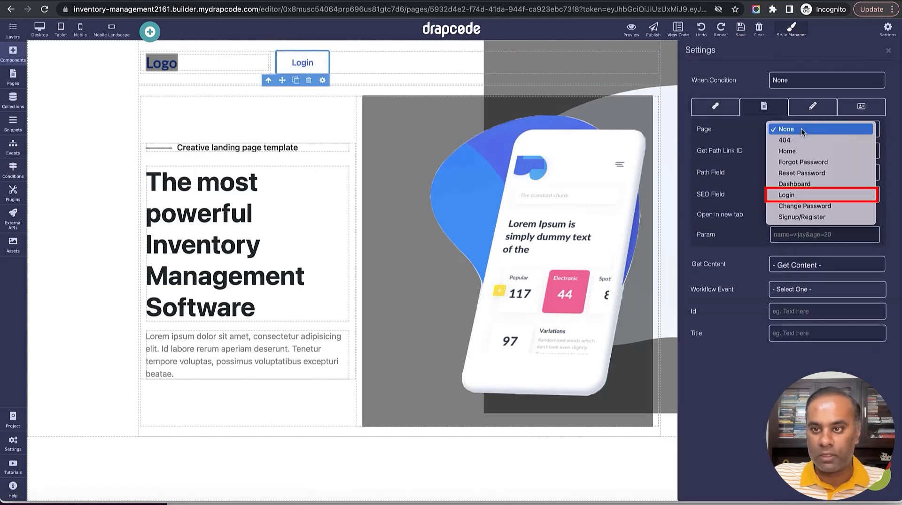
pyautogui.click(817, 197)
pyautogui.click(885, 51)
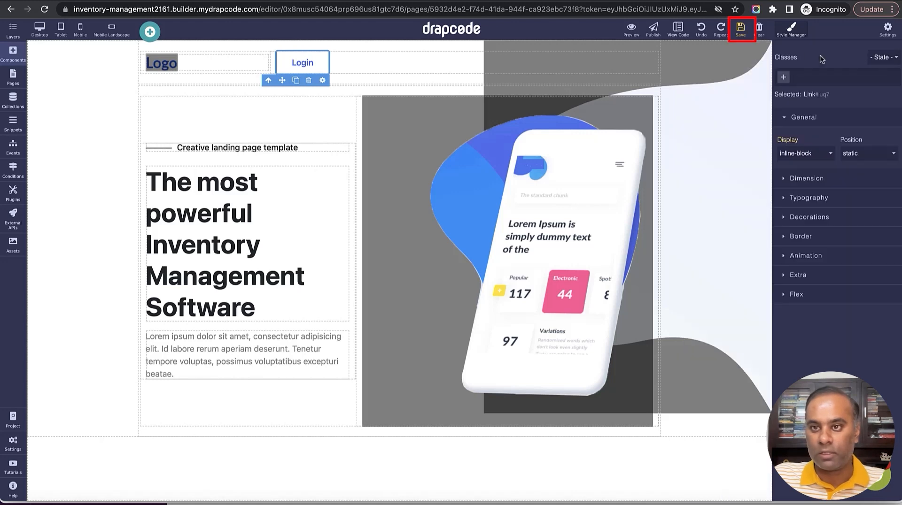
pyautogui.click(748, 36)
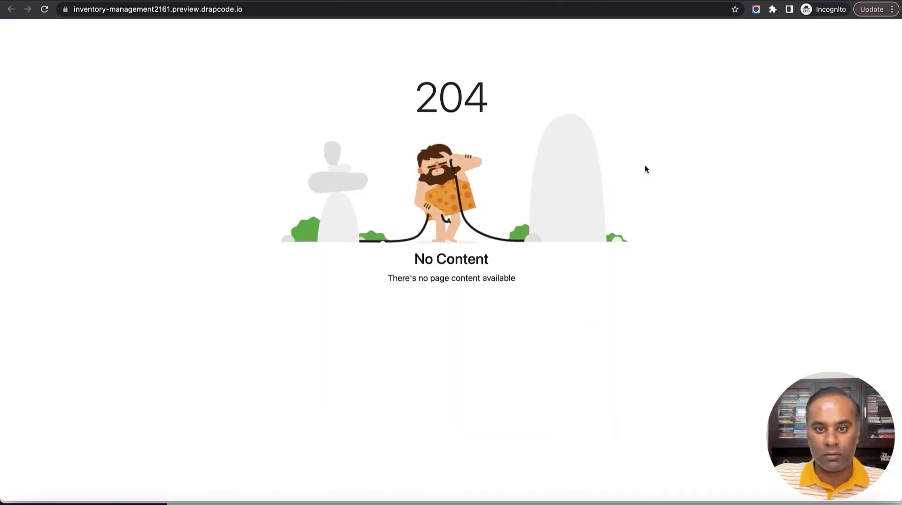
# - Reload the app preview, look over the Home page and follow its Login link
pyautogui.click(45, 9)
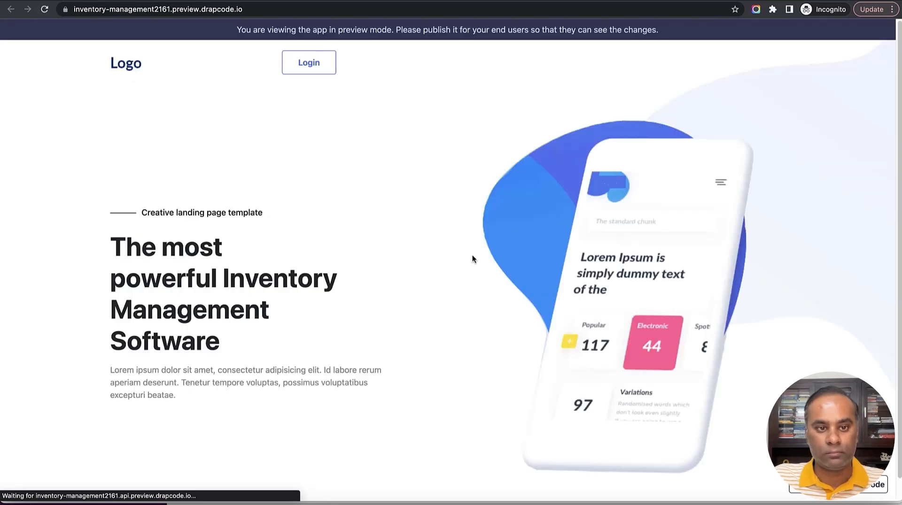
pyautogui.scroll(-1, 438, 233)
pyautogui.scroll(1, 439, 233)
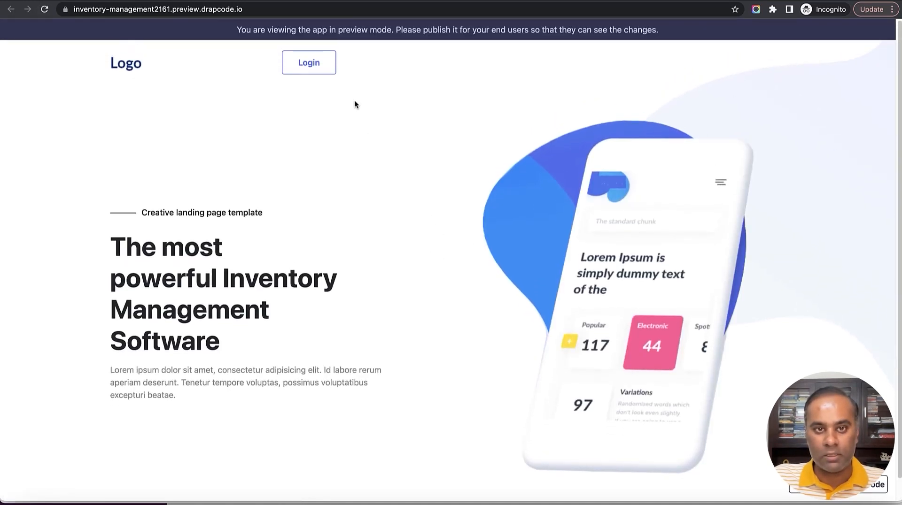
pyautogui.click(309, 62)
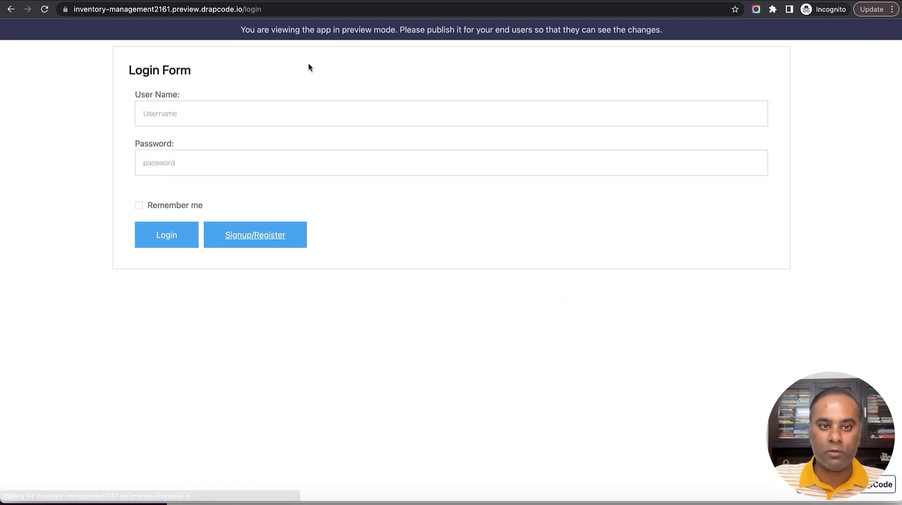
# - Fill in the preview's login form with the administrator's e-mail and the account password, and submit it
pyautogui.click(320, 114)
pyautogui.press('super+v')
pyautogui.click(276, 167)
pyautogui.write('••••')
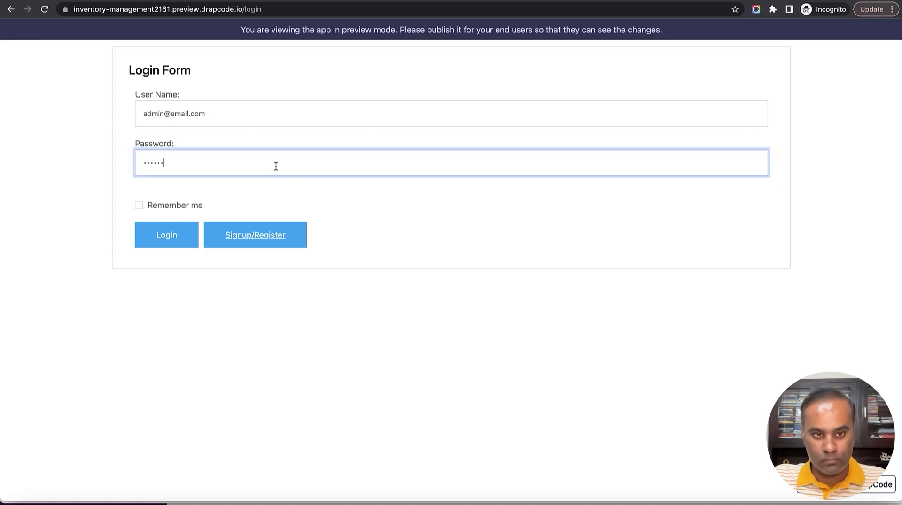
pyautogui.click(162, 242)
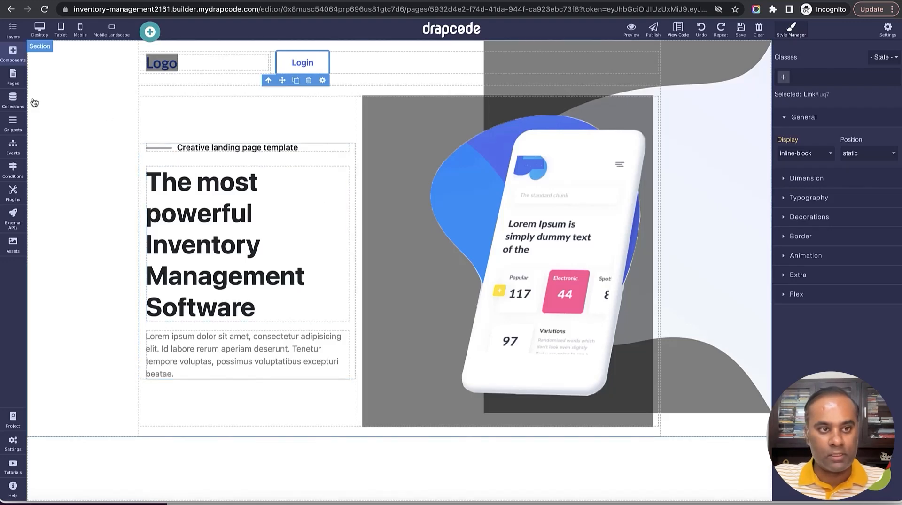
# - Create a new page named Category List with access limited to Users with Admin Role
pyautogui.click(14, 75)
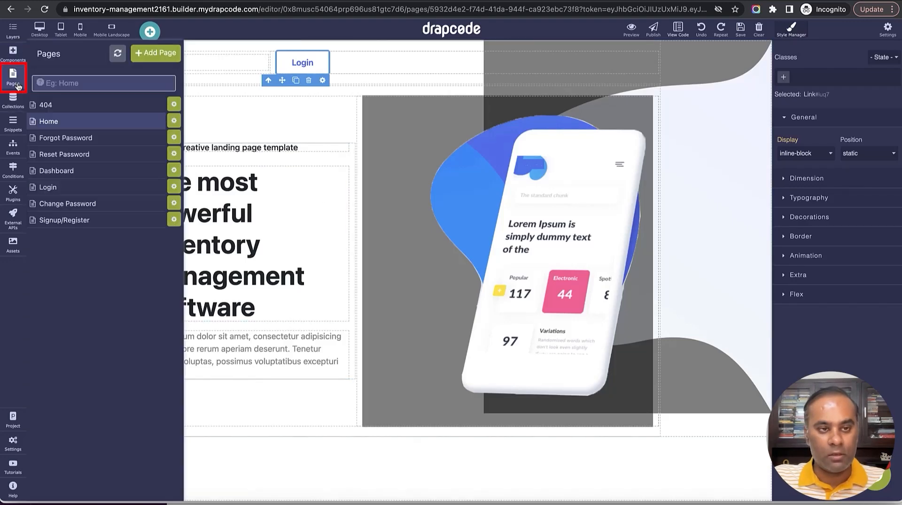
pyautogui.click(155, 52)
pyautogui.click(249, 120)
pyautogui.write('Ca')
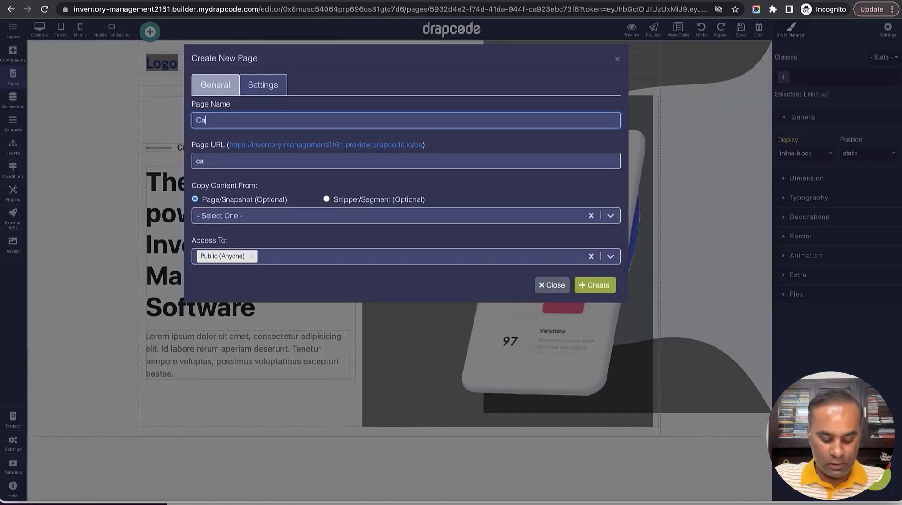
pyautogui.write('tegory List')
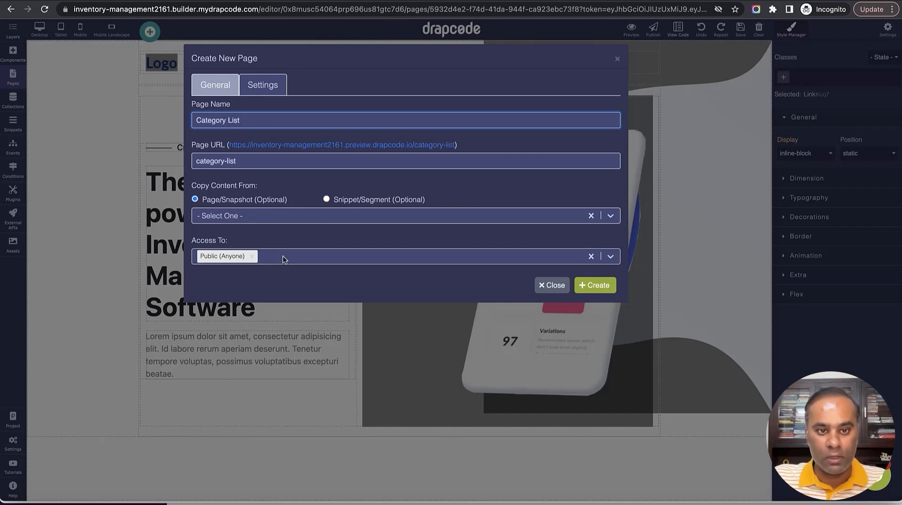
pyautogui.click(282, 260)
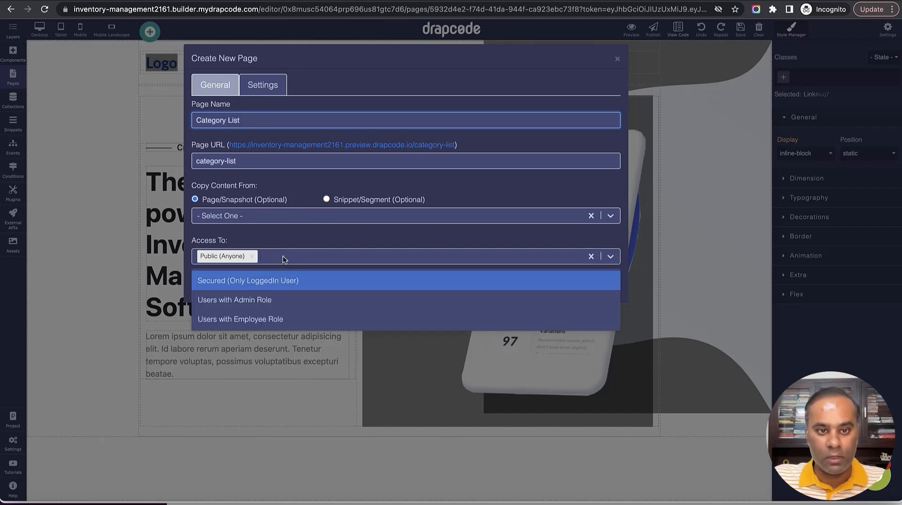
pyautogui.click(278, 302)
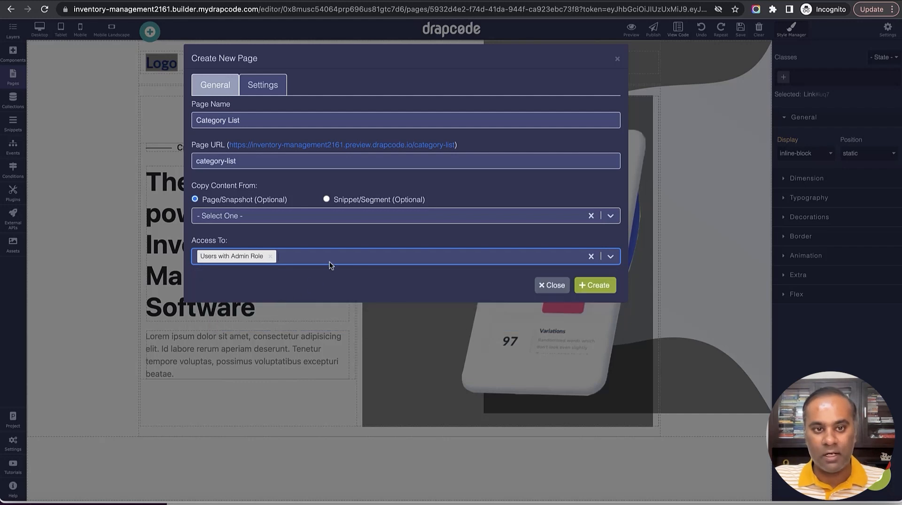
pyautogui.click(594, 285)
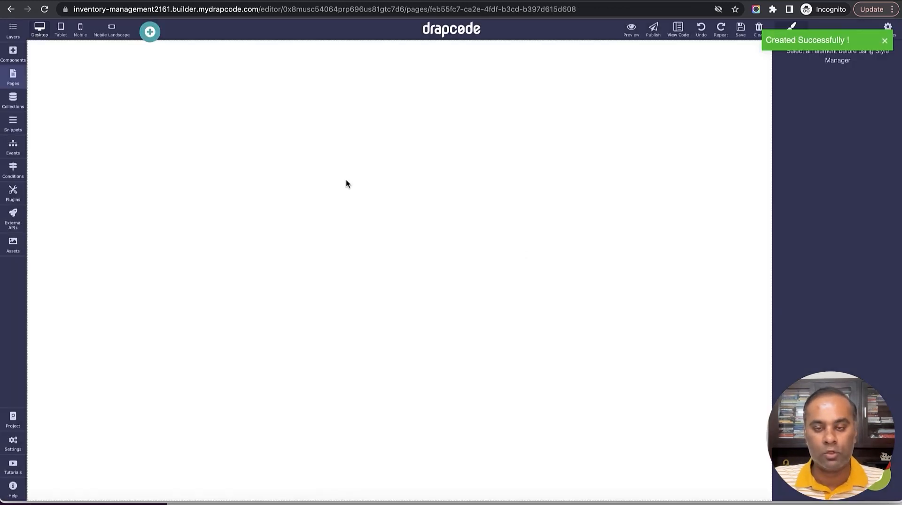
# - Replace the Category List page's content with the existing Dashboard page, update and close its settings, and reload the editor
pyautogui.click(15, 78)
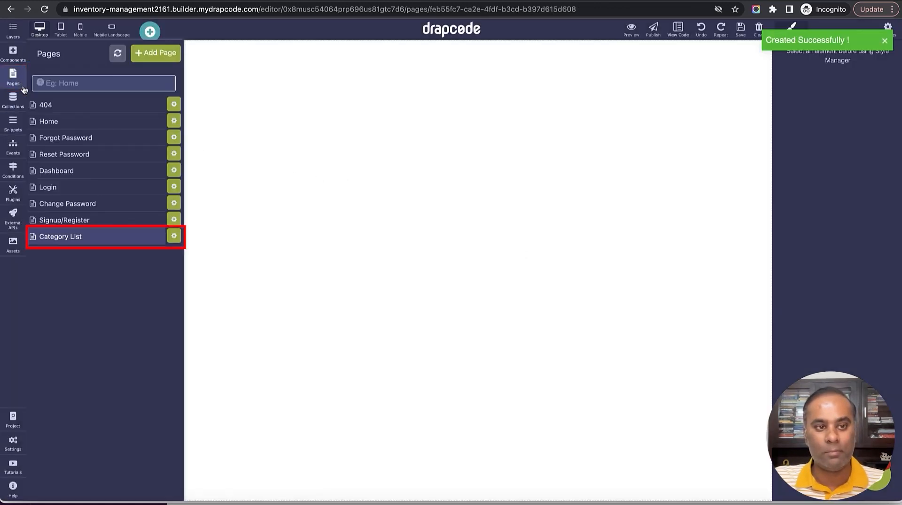
pyautogui.click(176, 237)
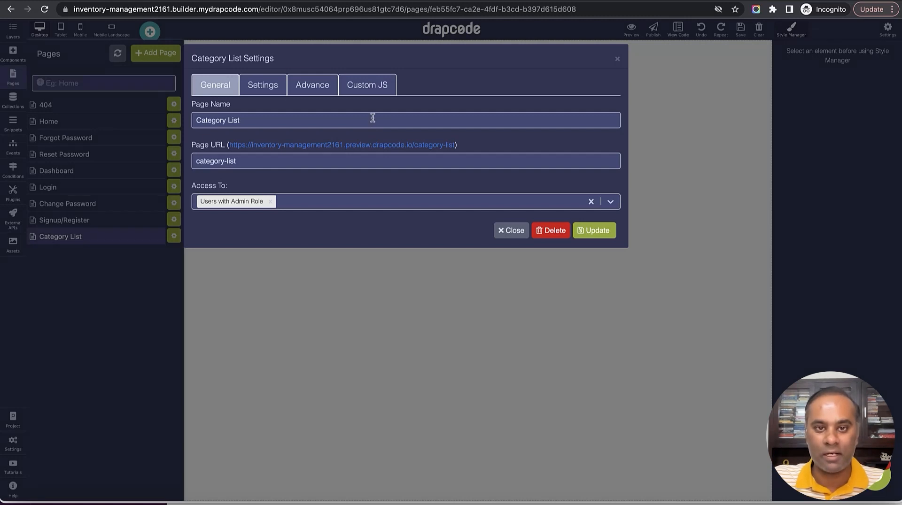
pyautogui.click(317, 88)
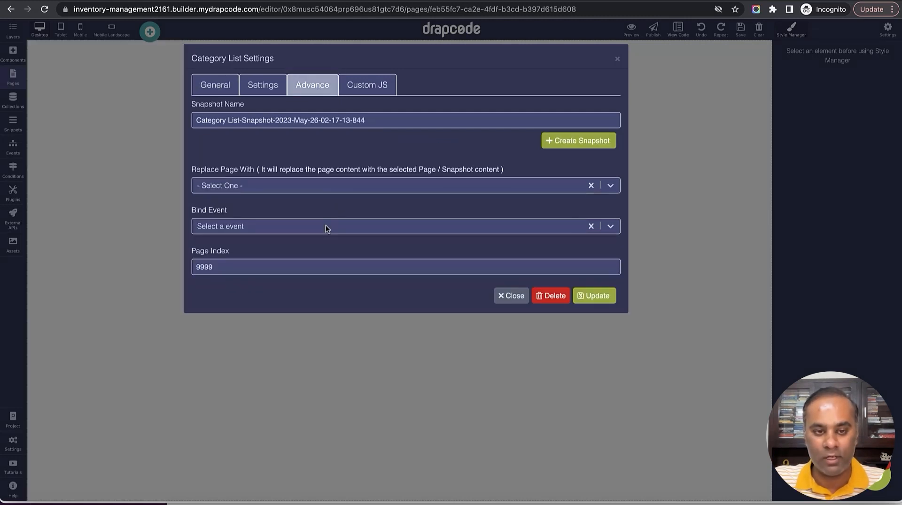
pyautogui.click(321, 180)
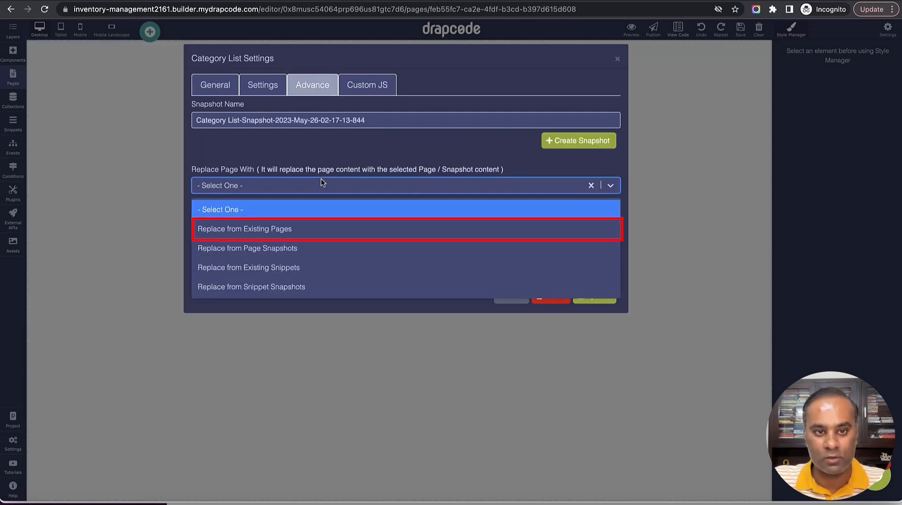
pyautogui.click(317, 228)
pyautogui.click(306, 212)
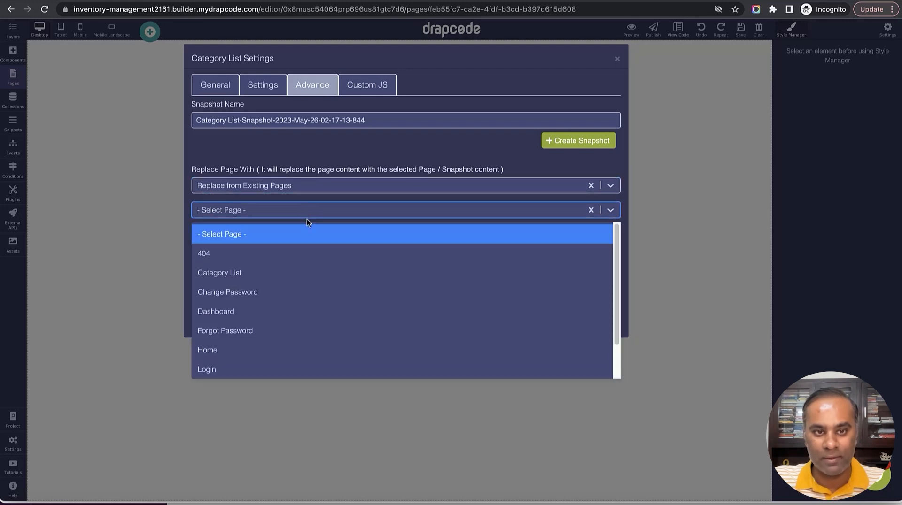
pyautogui.click(314, 308)
pyautogui.click(593, 320)
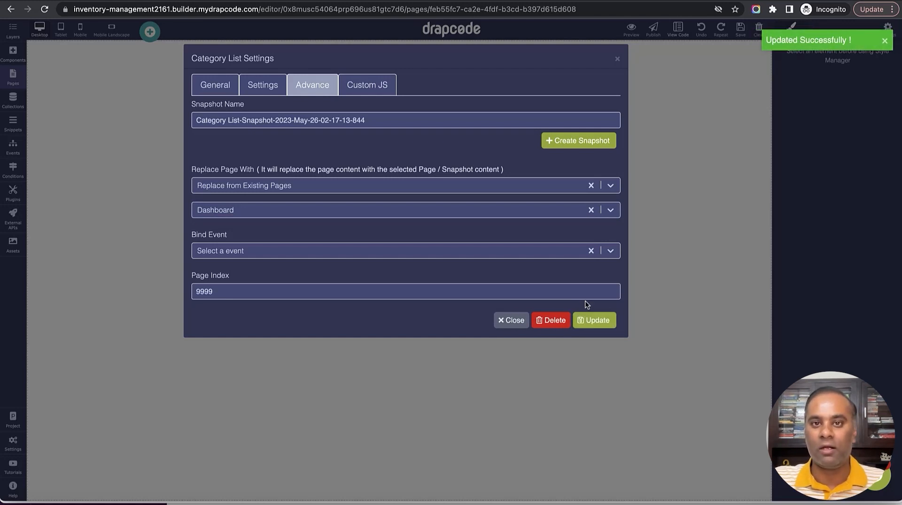
pyautogui.click(617, 61)
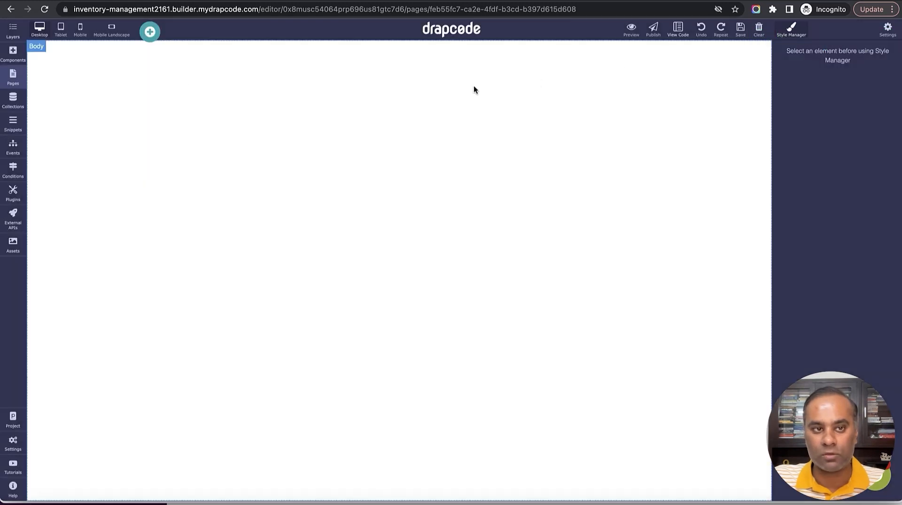
pyautogui.click(45, 9)
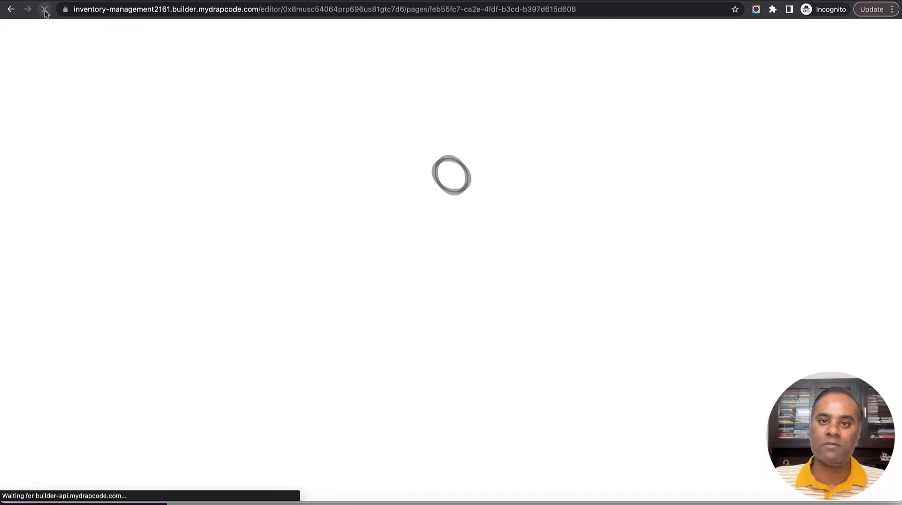
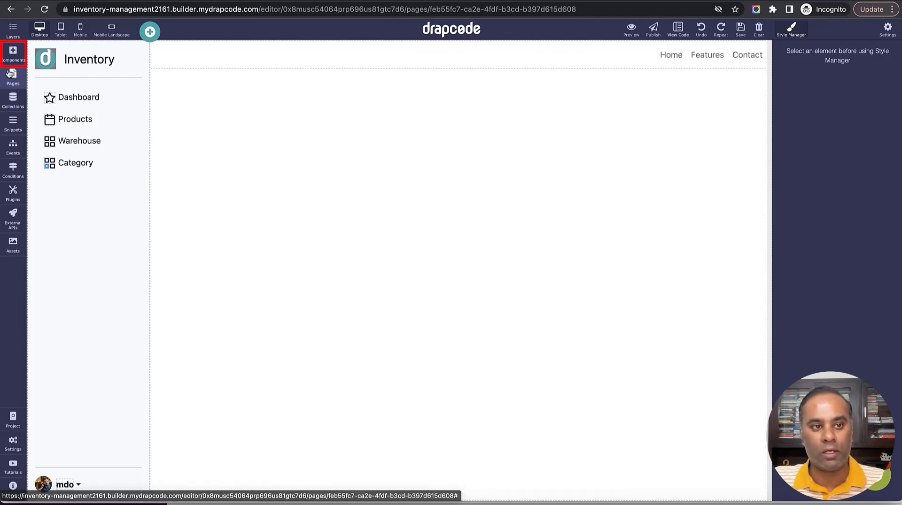
# - Insert a section with two equal heading-and-text columns in the main content area and position it below the navbar snippet
pyautogui.click(14, 54)
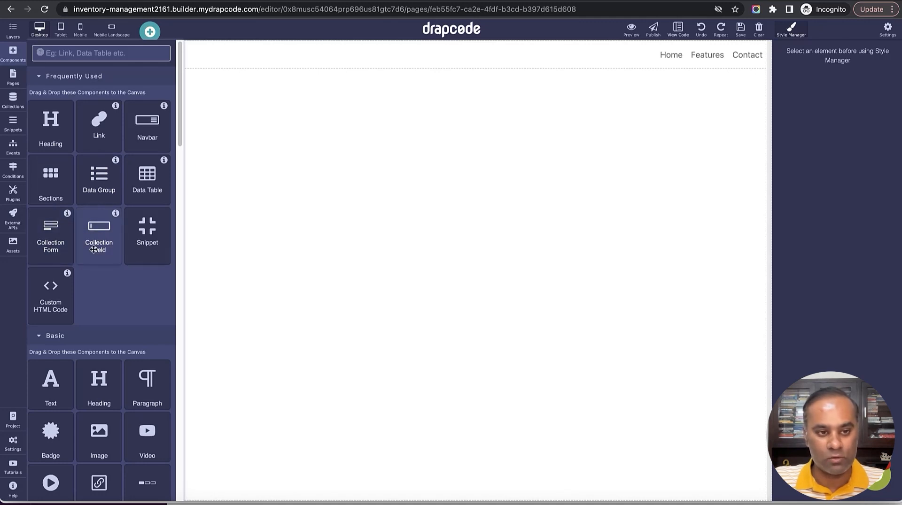
pyautogui.moveTo(56, 179); pyautogui.dragTo(266, 263)
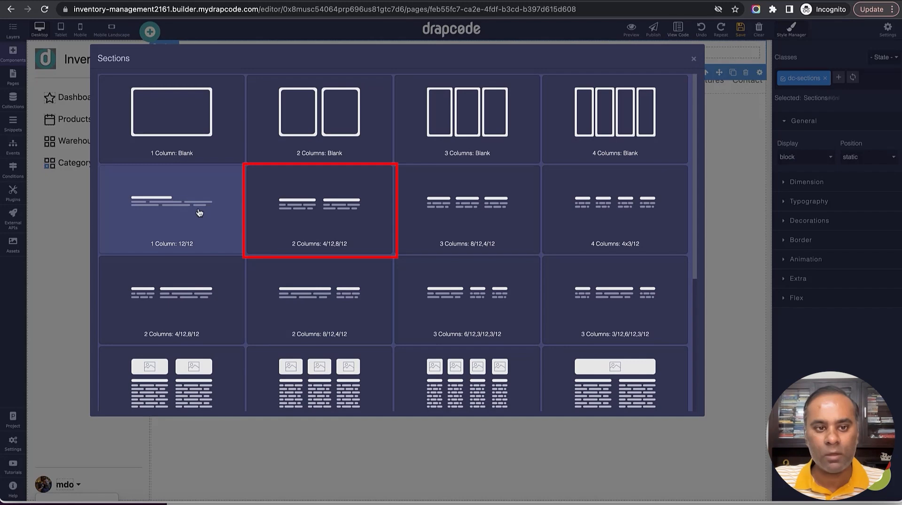
pyautogui.click(313, 224)
pyautogui.moveTo(458, 103); pyautogui.dragTo(447, 47)
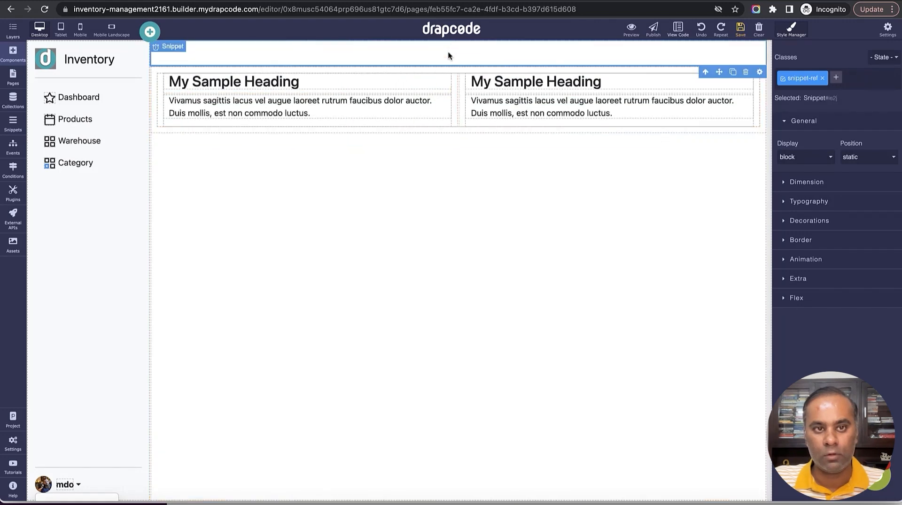
# - Replace the sample heading in the section's second column with a Link component and close the link's settings
pyautogui.click(717, 82)
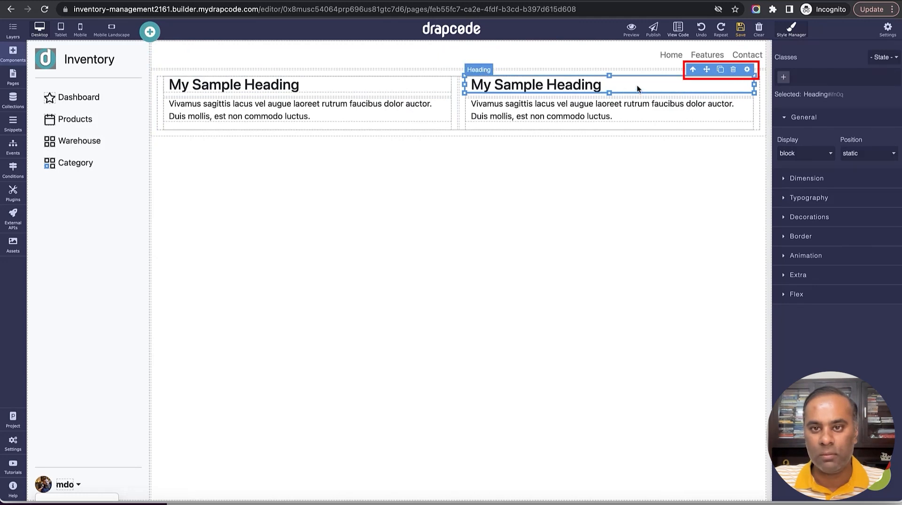
pyautogui.click(732, 69)
pyautogui.click(741, 28)
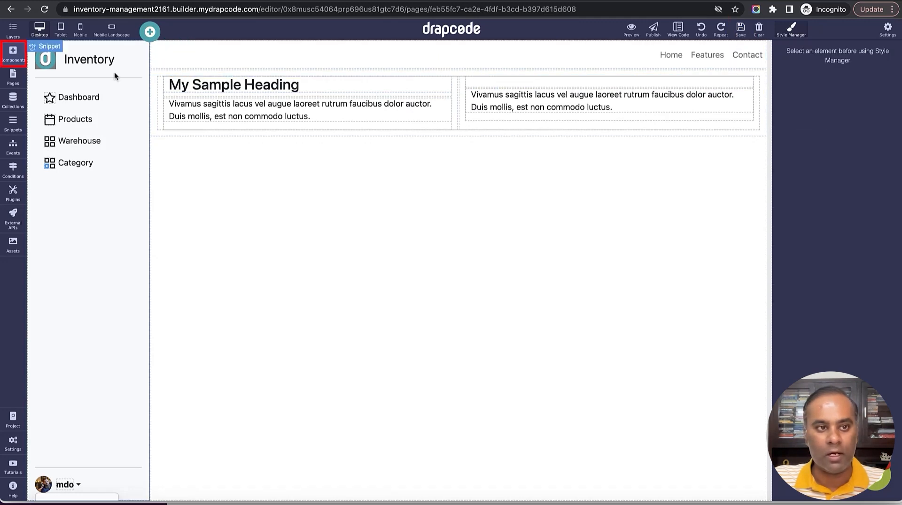
pyautogui.click(13, 52)
pyautogui.moveTo(100, 123); pyautogui.dragTo(616, 84)
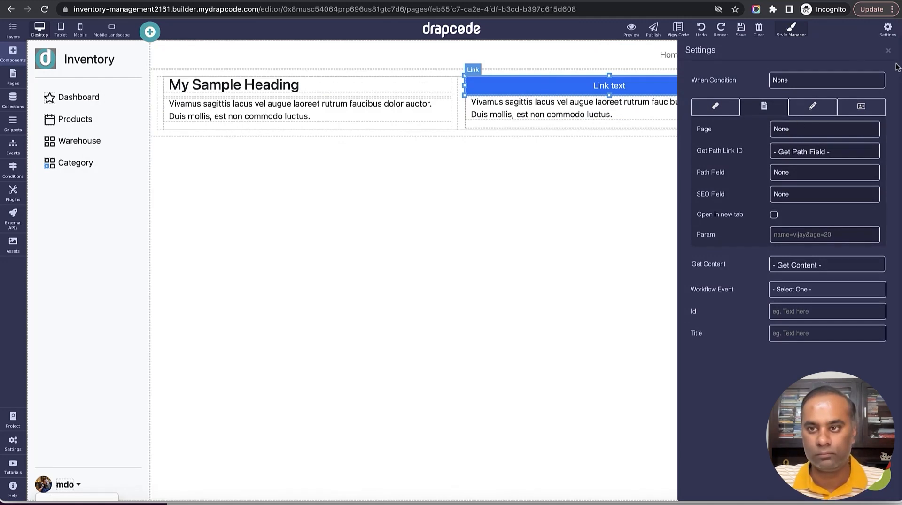
pyautogui.click(887, 50)
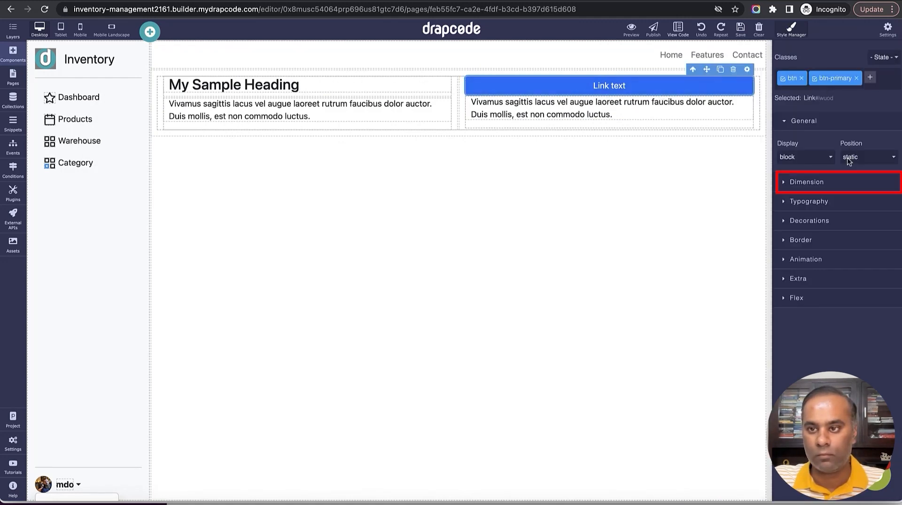
# - Set the link button's width to 30% and save the page
pyautogui.click(840, 182)
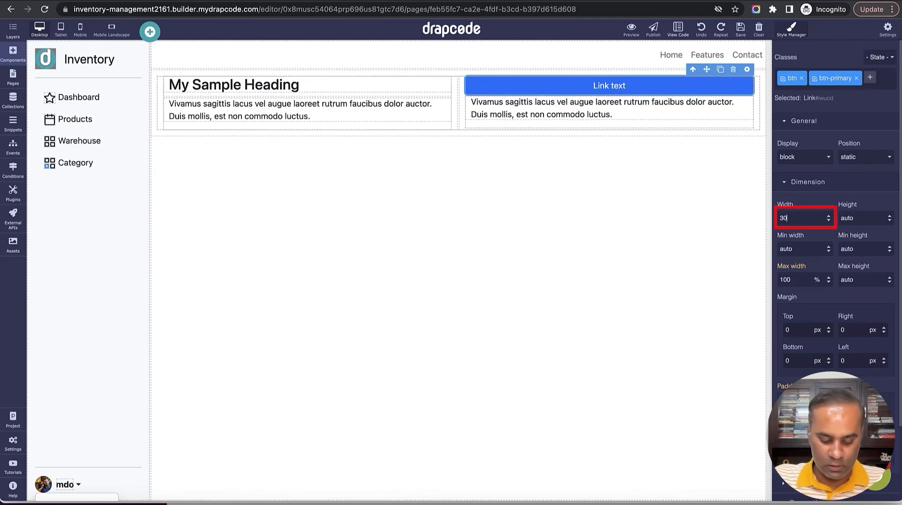
pyautogui.press('Return')
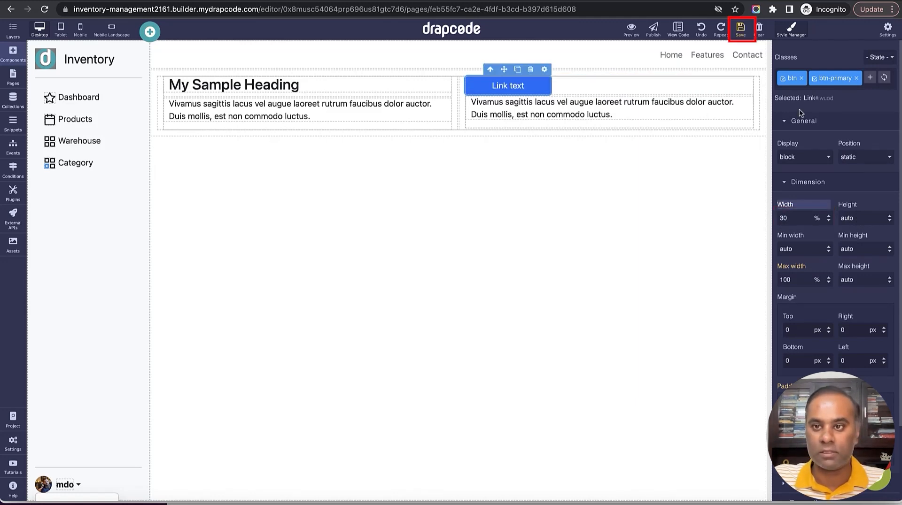
pyautogui.click(741, 30)
# - Delete the sample paragraphs from both columns of the section
pyautogui.click(734, 98)
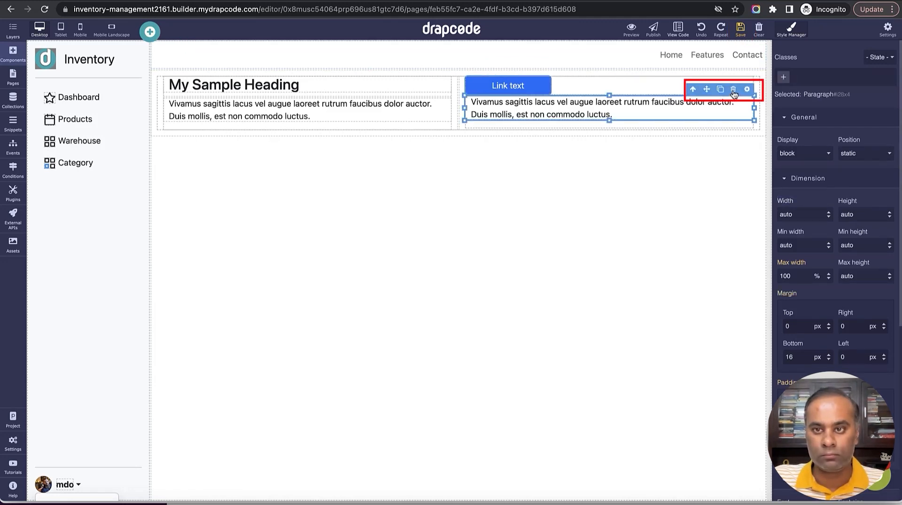
pyautogui.click(734, 94)
pyautogui.click(417, 115)
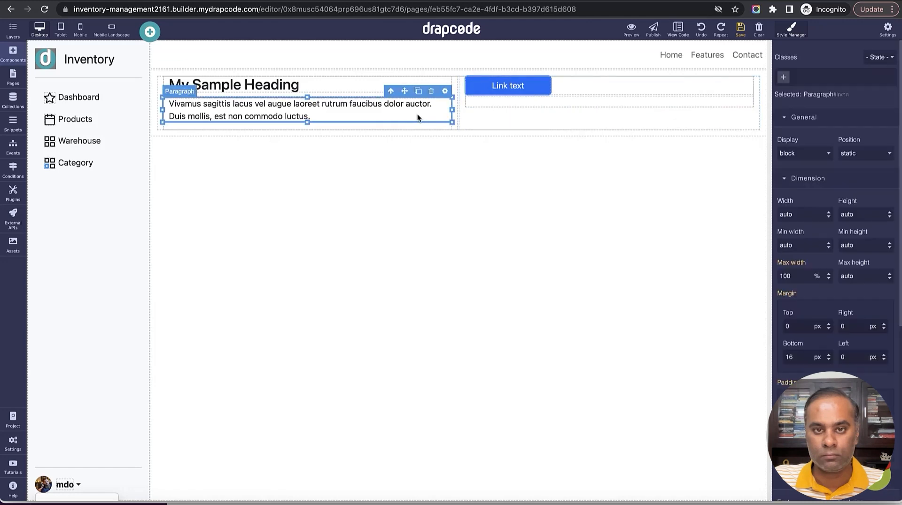
pyautogui.click(431, 95)
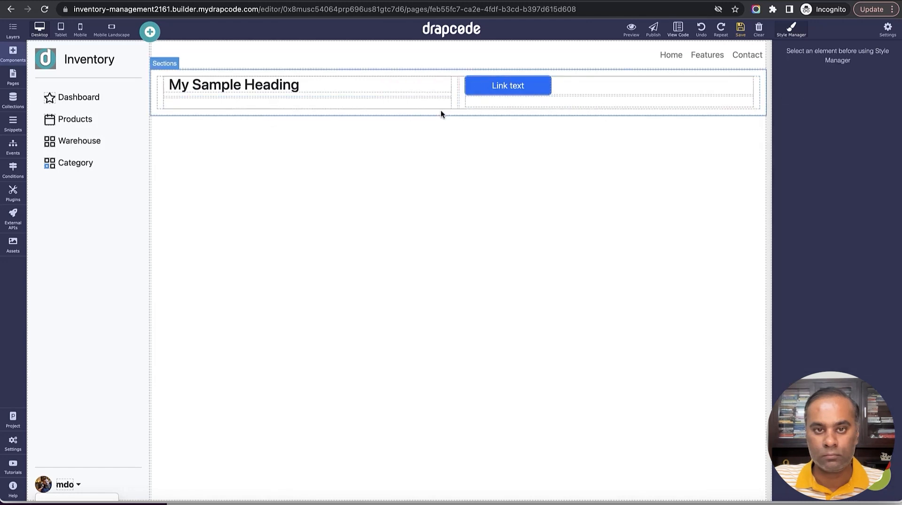
# - Duplicate the section's row that holds the heading column and the link column
pyautogui.click(441, 110)
pyautogui.click(441, 106)
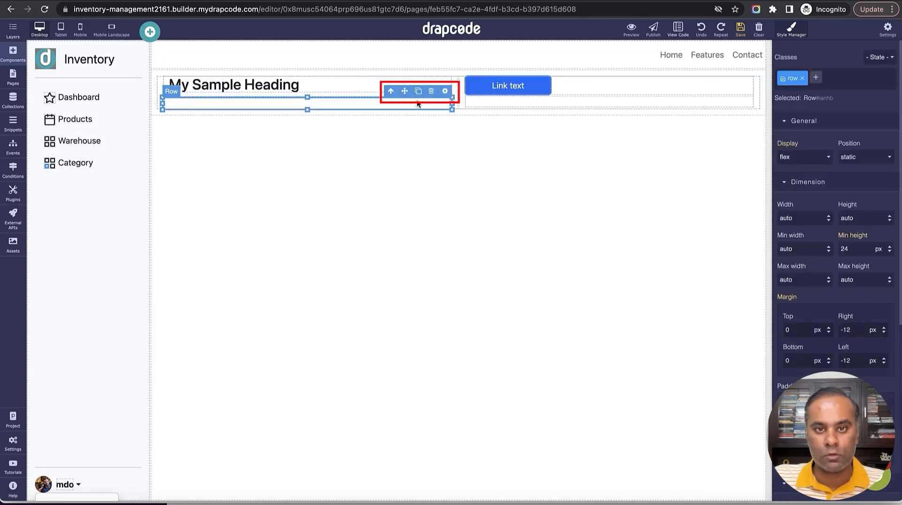
pyautogui.click(391, 89)
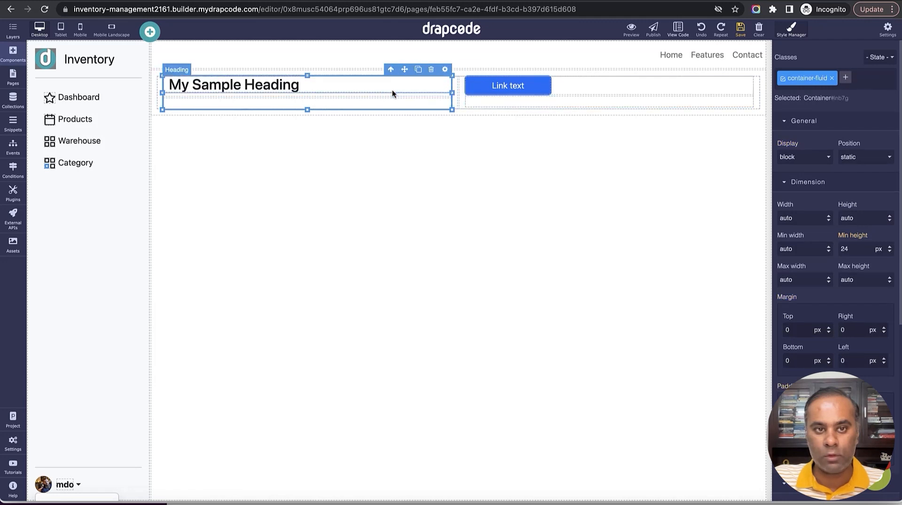
pyautogui.click(13, 29)
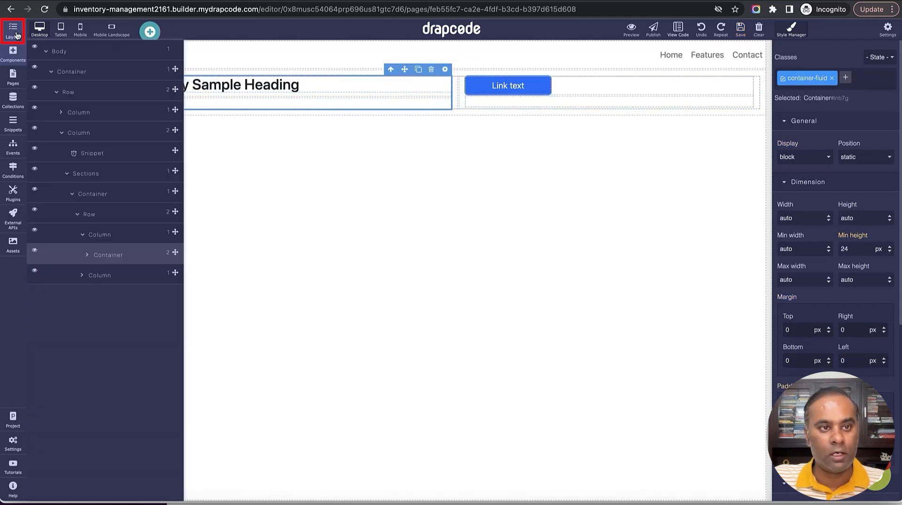
pyautogui.click(83, 236)
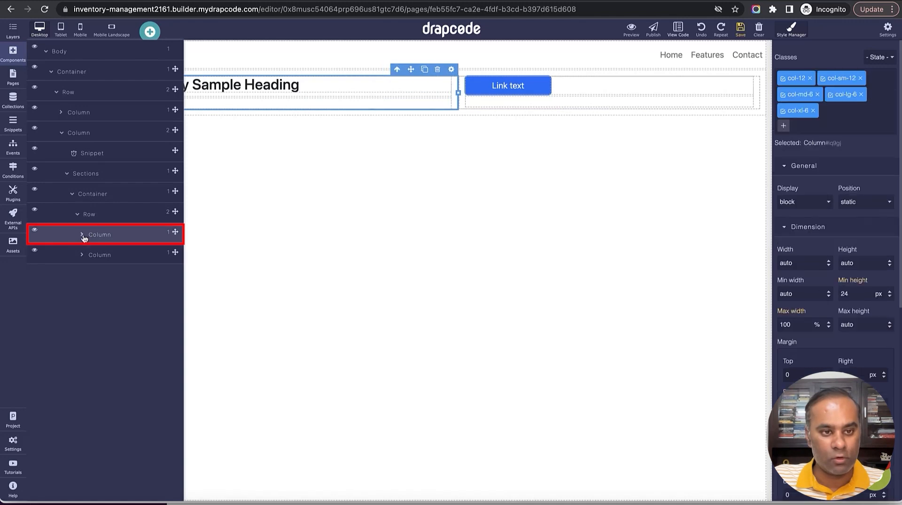
pyautogui.click(81, 215)
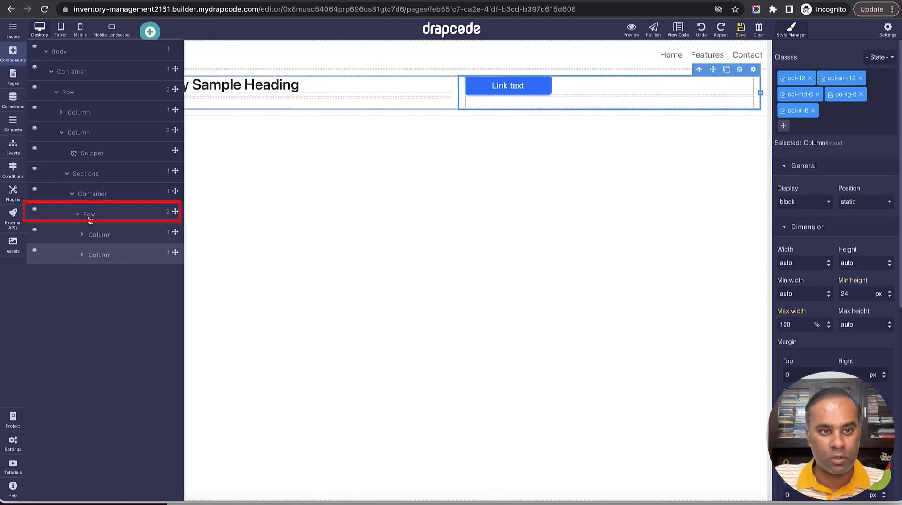
pyautogui.click(78, 214)
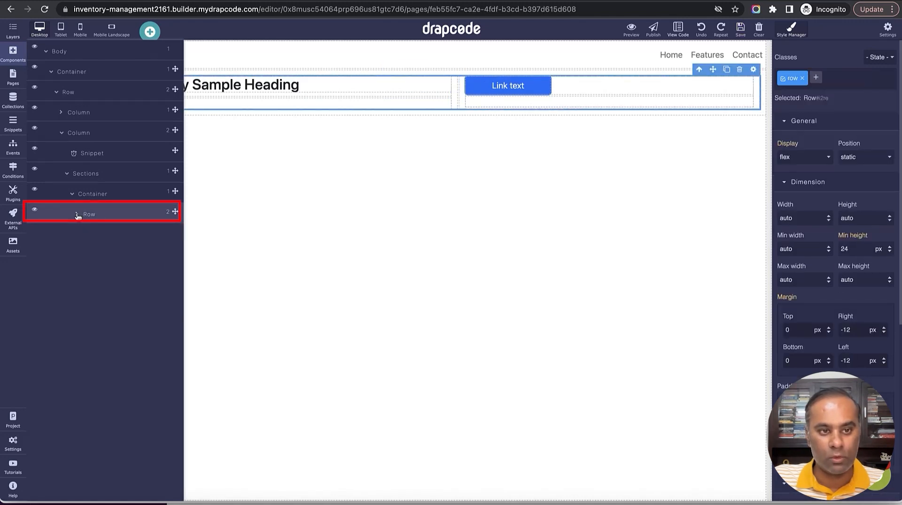
pyautogui.click(726, 69)
# - Delete the empty row beneath the link and the sample heading from the duplicated row
pyautogui.click(663, 126)
pyautogui.click(720, 133)
pyautogui.click(732, 124)
pyautogui.click(435, 123)
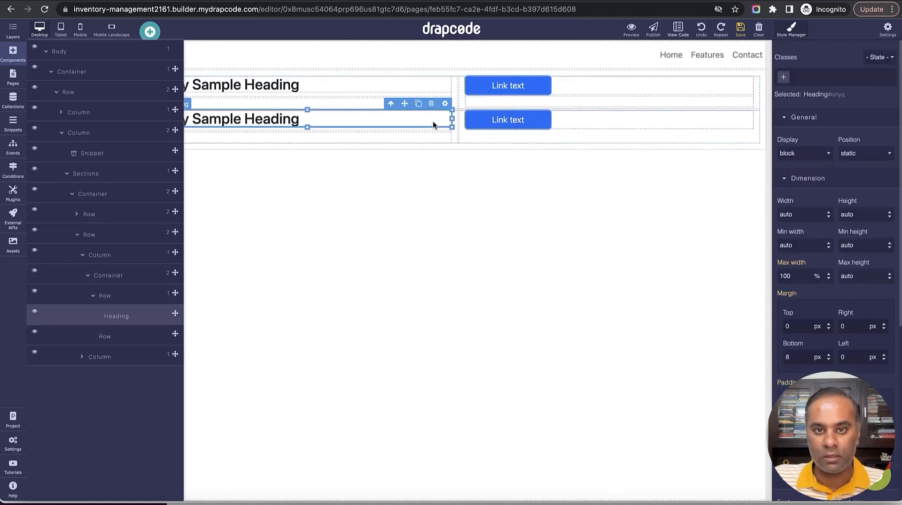
pyautogui.click(430, 107)
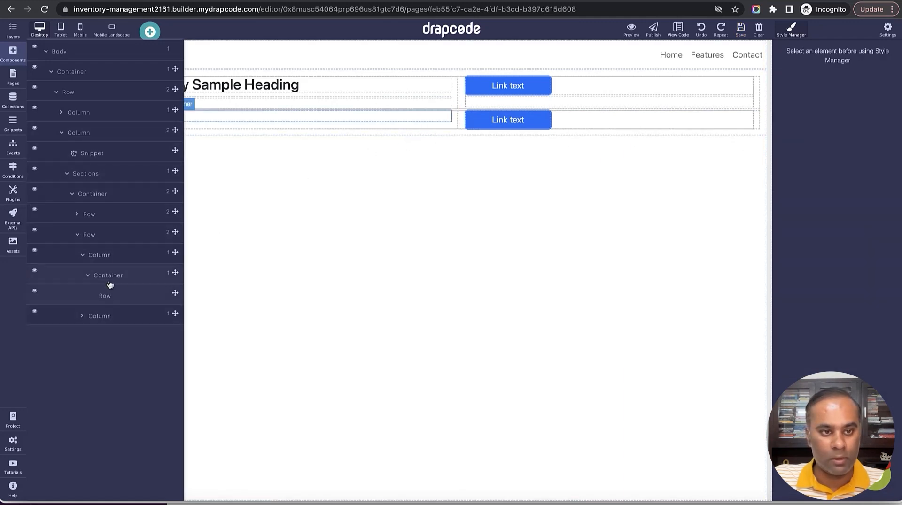
# - Delete the column holding the link button from the duplicated row
pyautogui.click(110, 275)
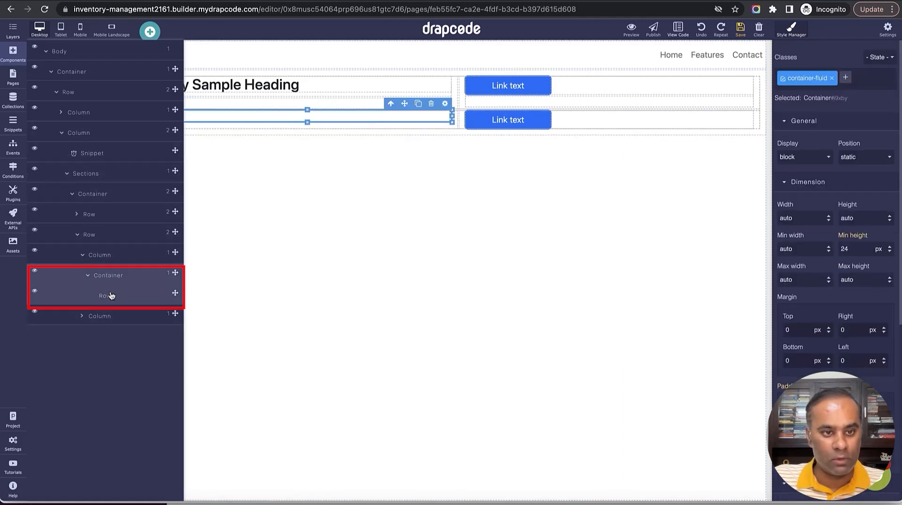
pyautogui.click(111, 318)
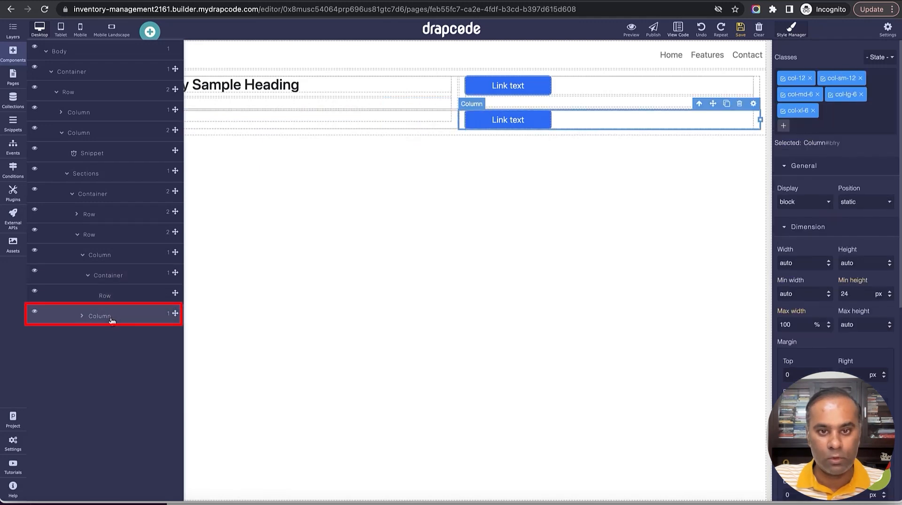
pyautogui.click(739, 103)
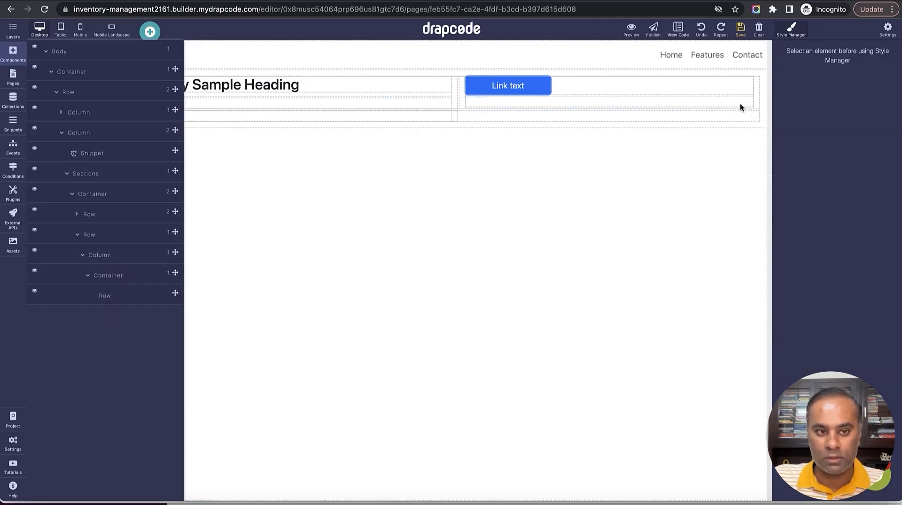
# - Remove the leftover inner row and its container from the duplicated row's remaining column
pyautogui.click(170, 305)
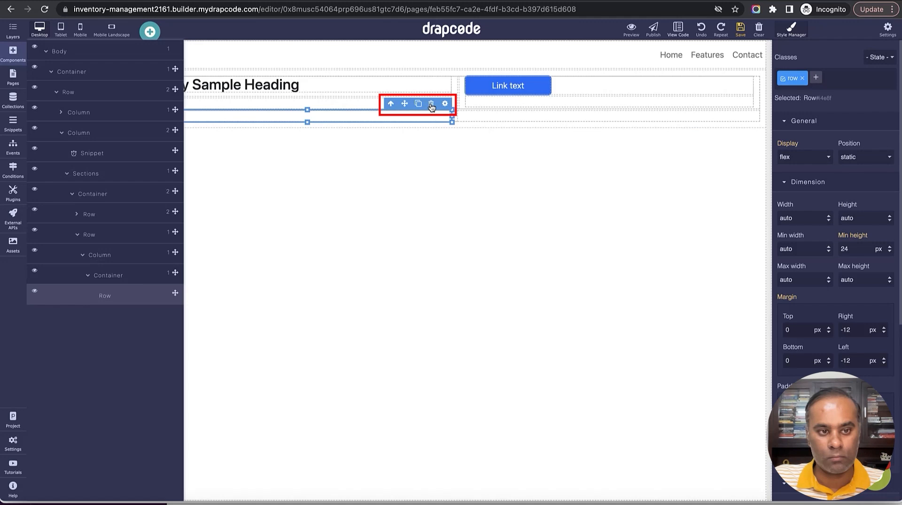
pyautogui.click(431, 106)
pyautogui.click(489, 115)
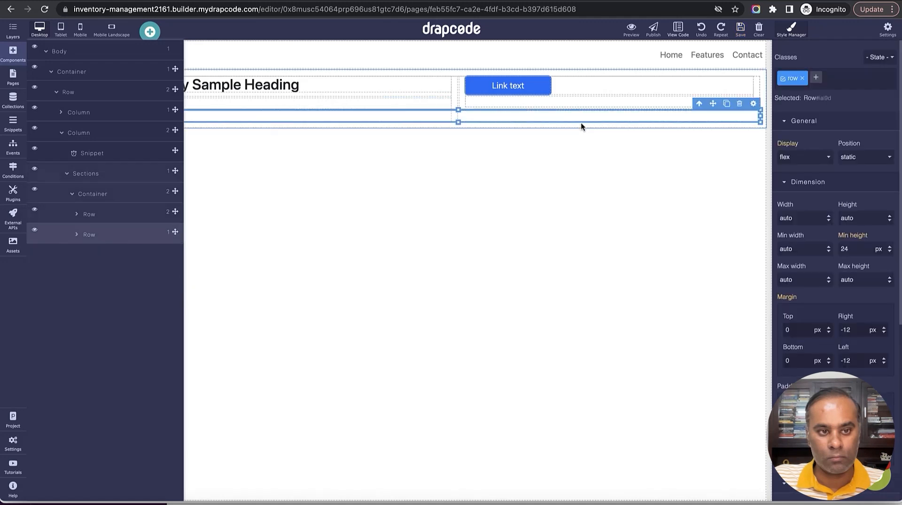
pyautogui.click(77, 235)
pyautogui.click(84, 258)
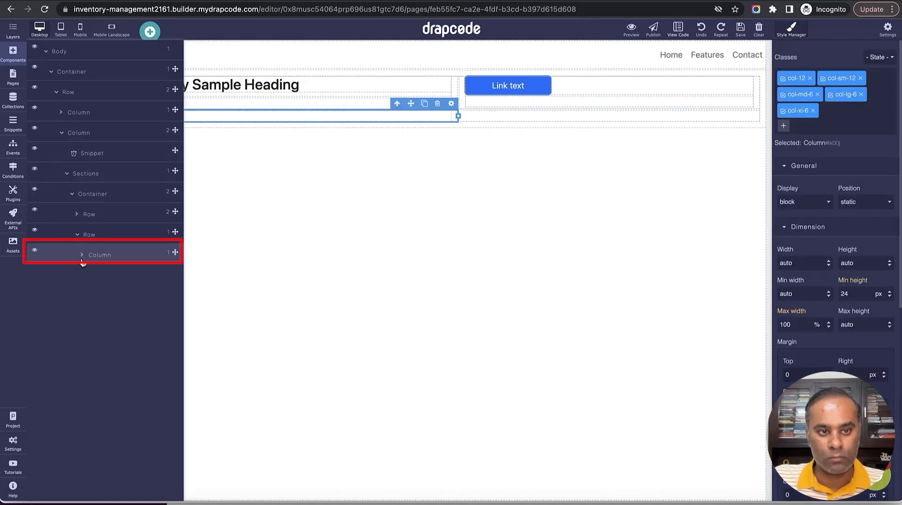
pyautogui.click(82, 256)
pyautogui.click(97, 279)
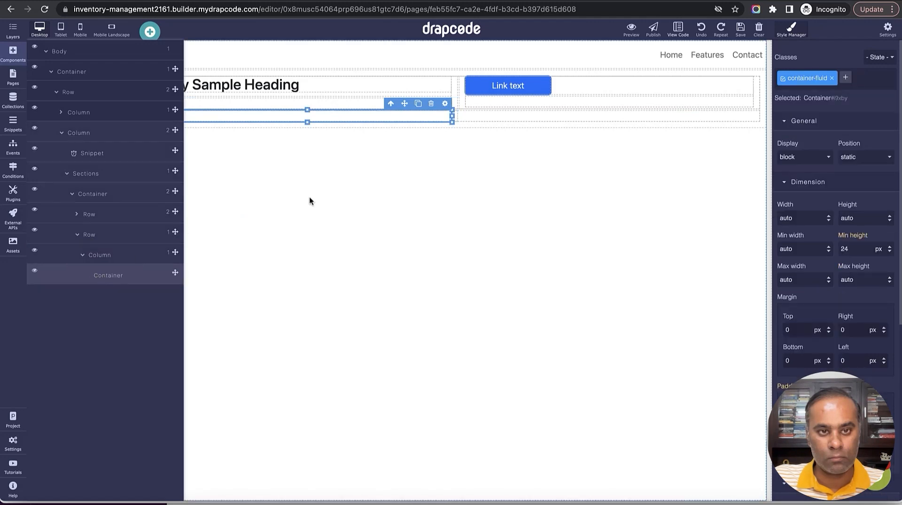
pyautogui.click(432, 105)
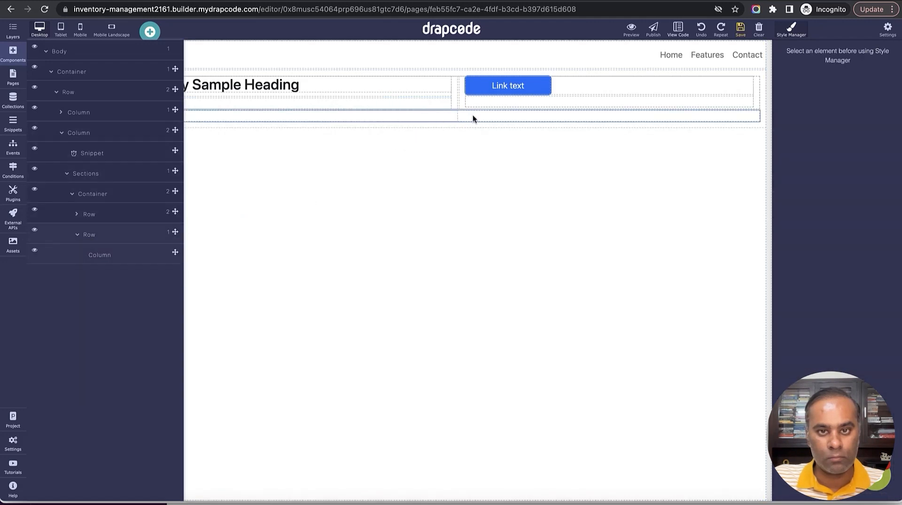
# - Set the empty column's medium, large and extra large screen widths to 12/12, close its settings and save the page
pyautogui.click(454, 117)
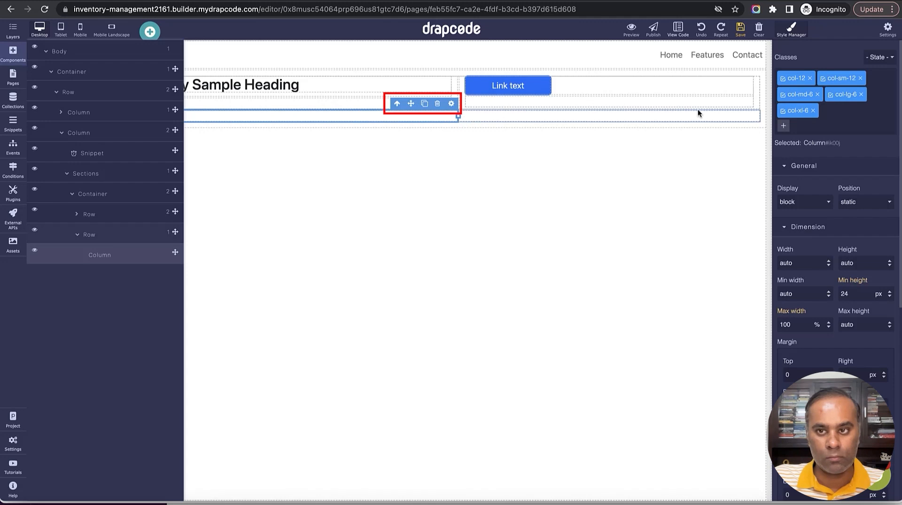
pyautogui.click(450, 103)
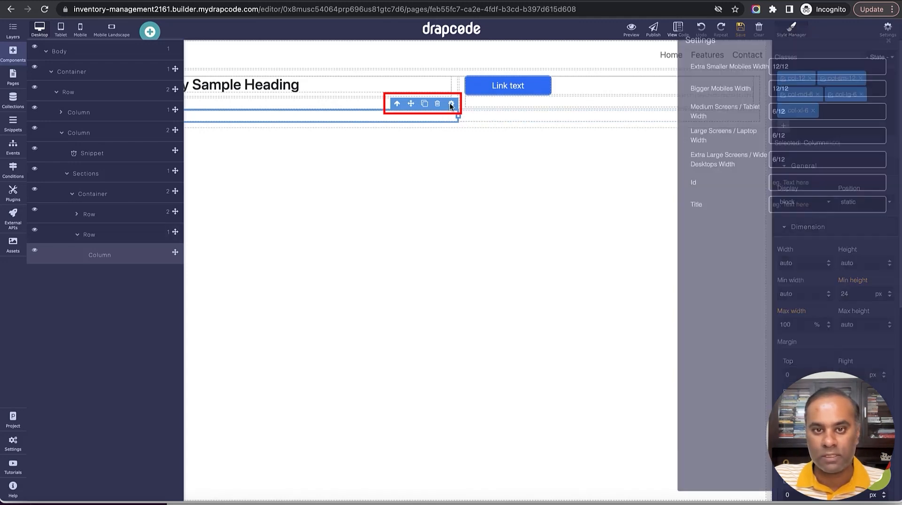
pyautogui.click(812, 130)
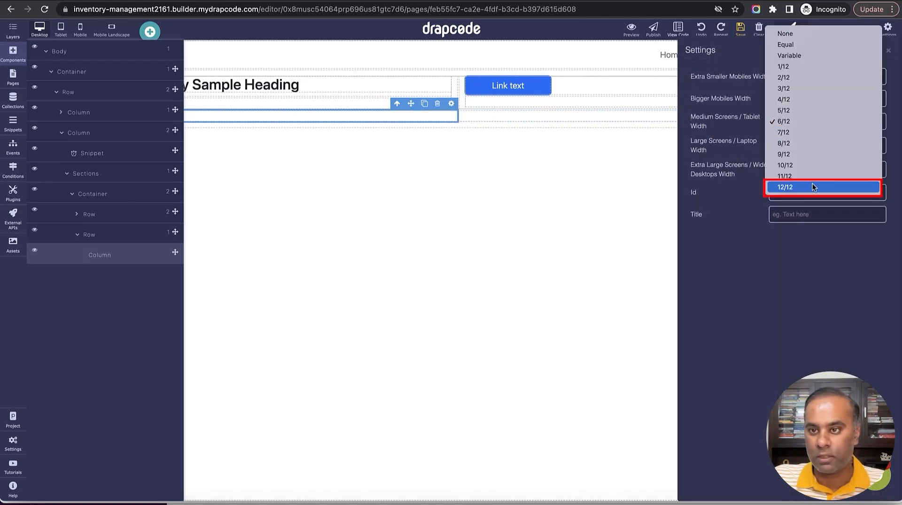
pyautogui.click(811, 186)
pyautogui.click(801, 147)
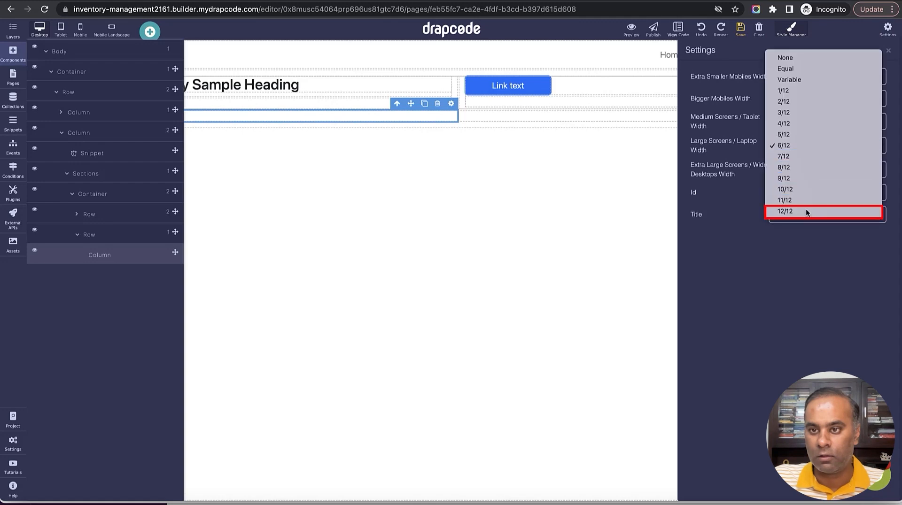
pyautogui.click(806, 211)
pyautogui.click(800, 172)
pyautogui.click(807, 235)
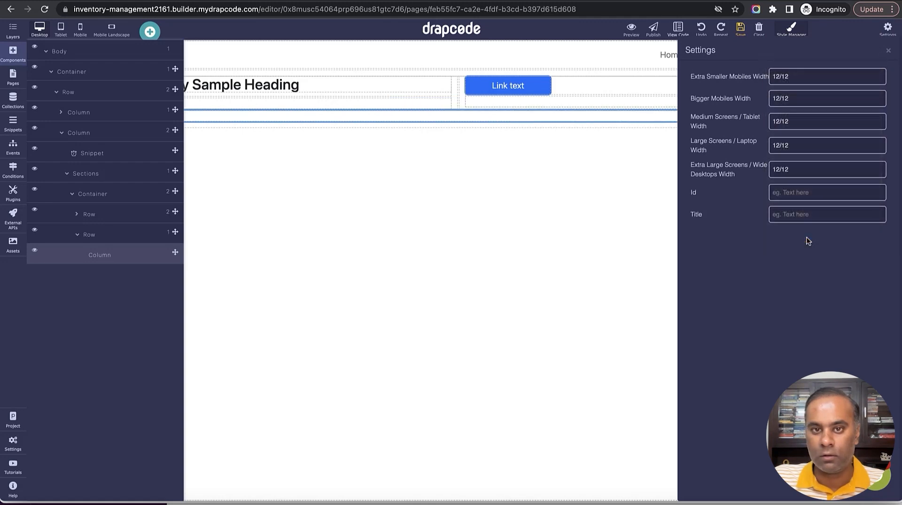
pyautogui.click(888, 53)
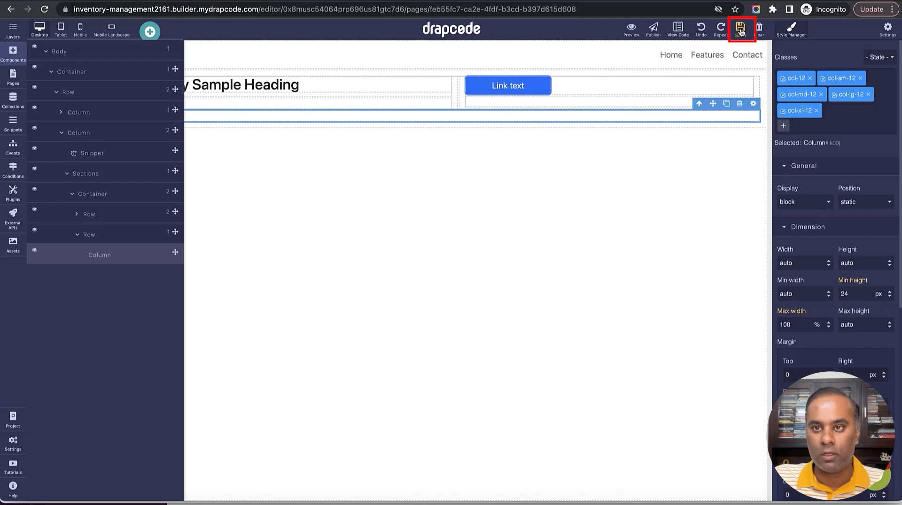
# - Add a Data Table to the empty full-width column, load its data from the Category collection and save the page
pyautogui.click(13, 53)
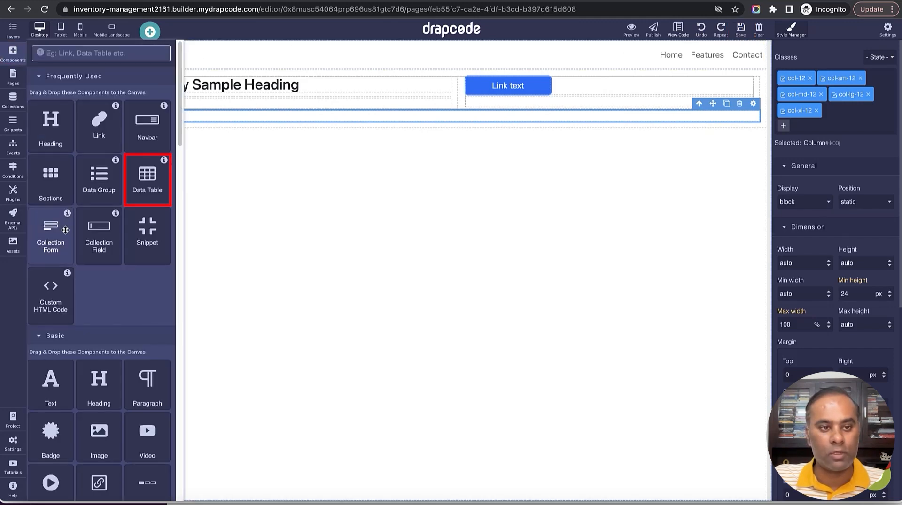
pyautogui.moveTo(146, 184); pyautogui.dragTo(373, 118)
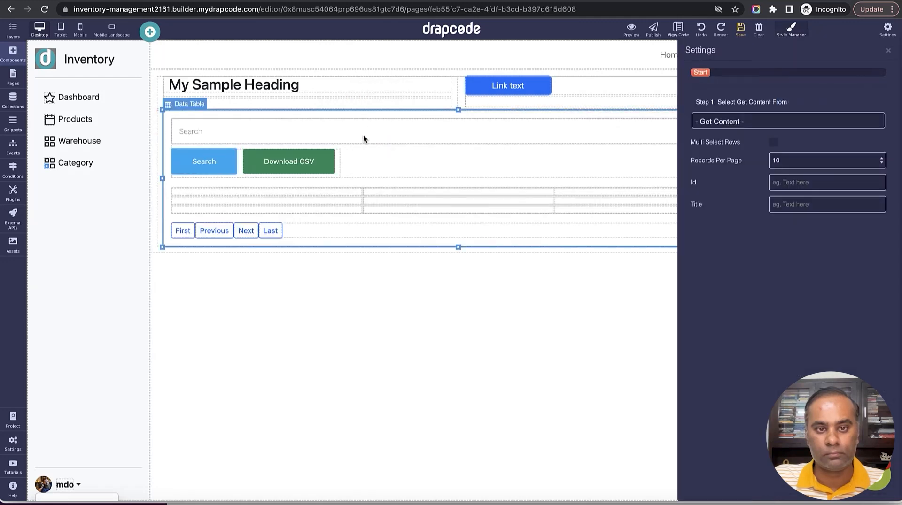
pyautogui.click(796, 123)
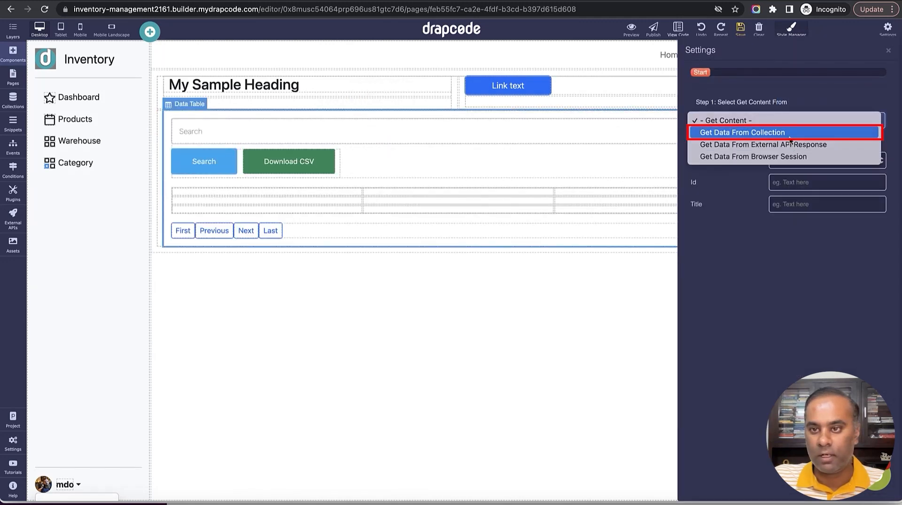
pyautogui.click(789, 134)
pyautogui.click(777, 164)
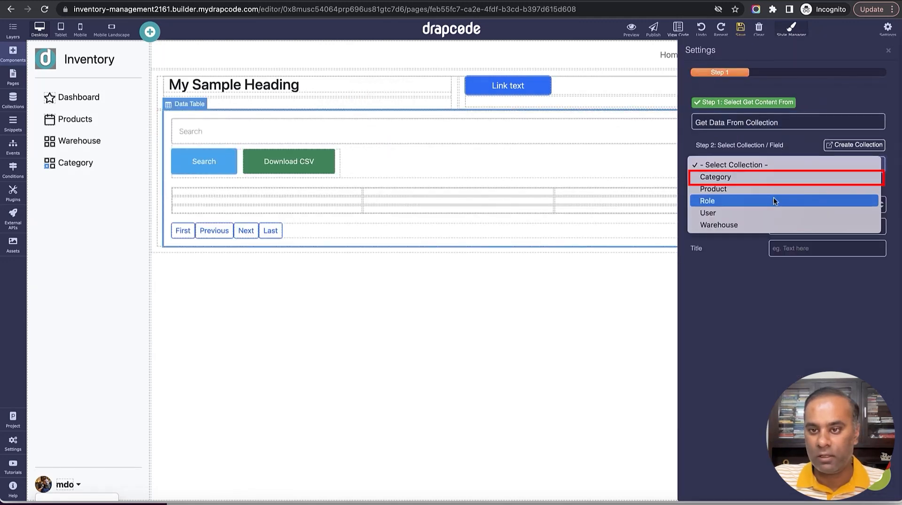
pyautogui.click(770, 178)
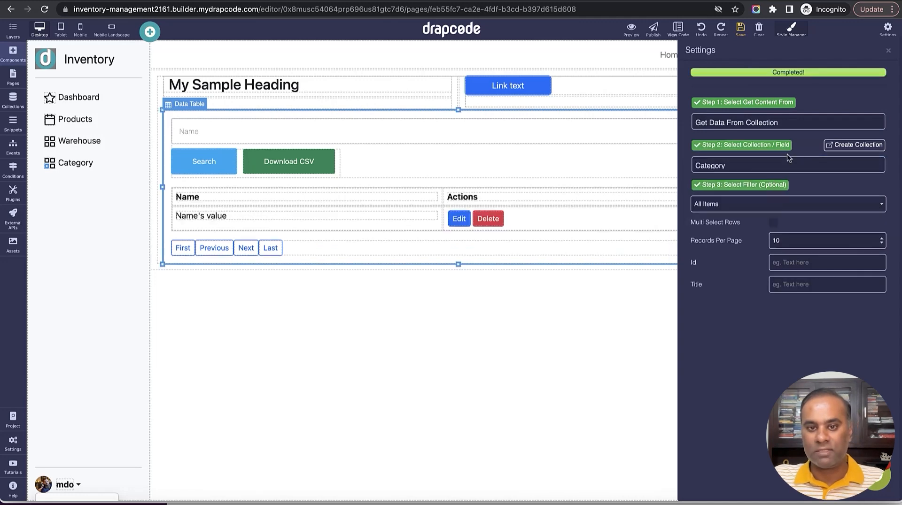
pyautogui.click(889, 51)
pyautogui.click(740, 29)
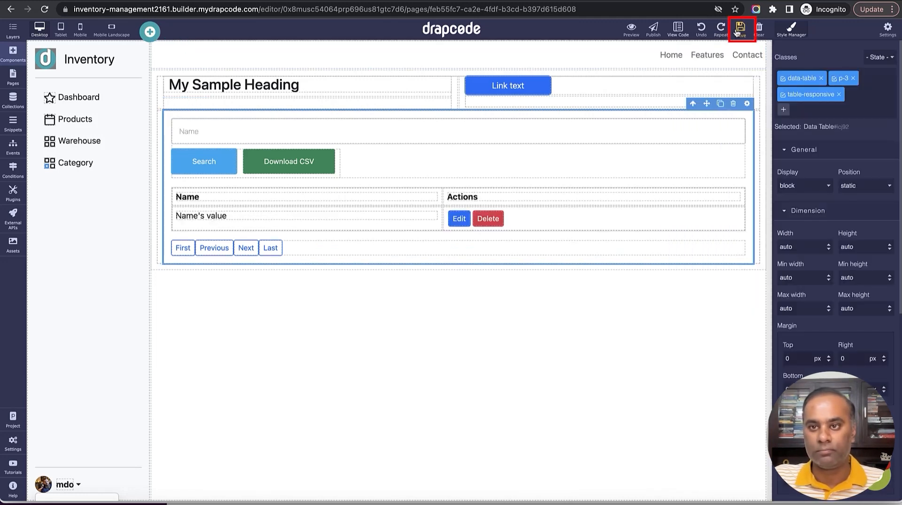
# - Delete the Download CSV button and the search form from the data table
pyautogui.click(504, 155)
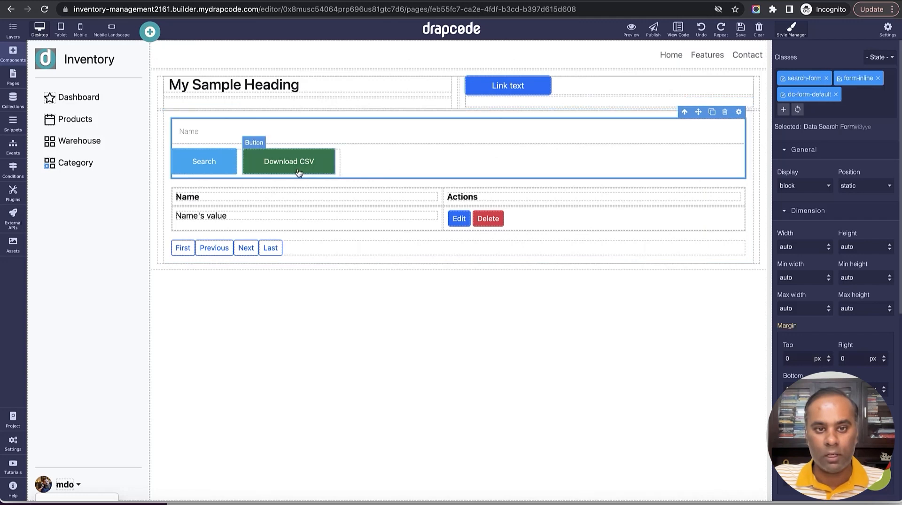
pyautogui.click(294, 166)
pyautogui.click(314, 142)
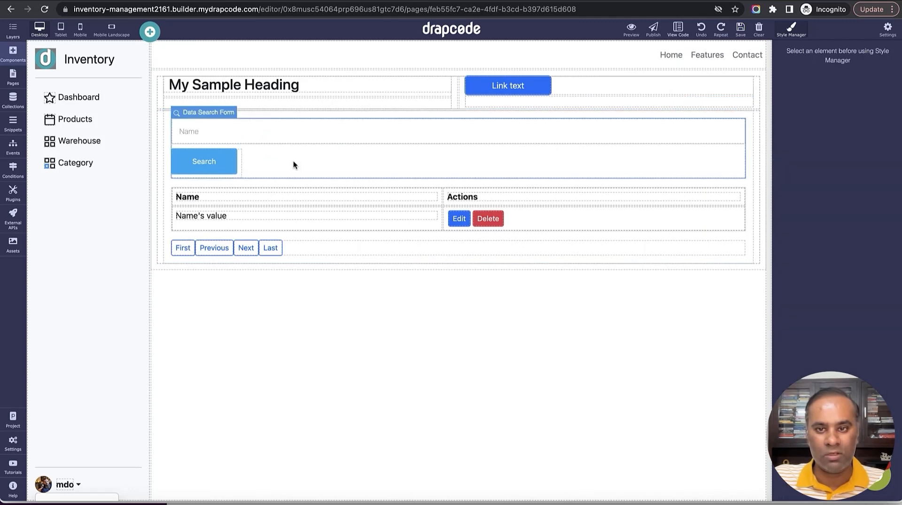
pyautogui.click(293, 161)
pyautogui.click(724, 113)
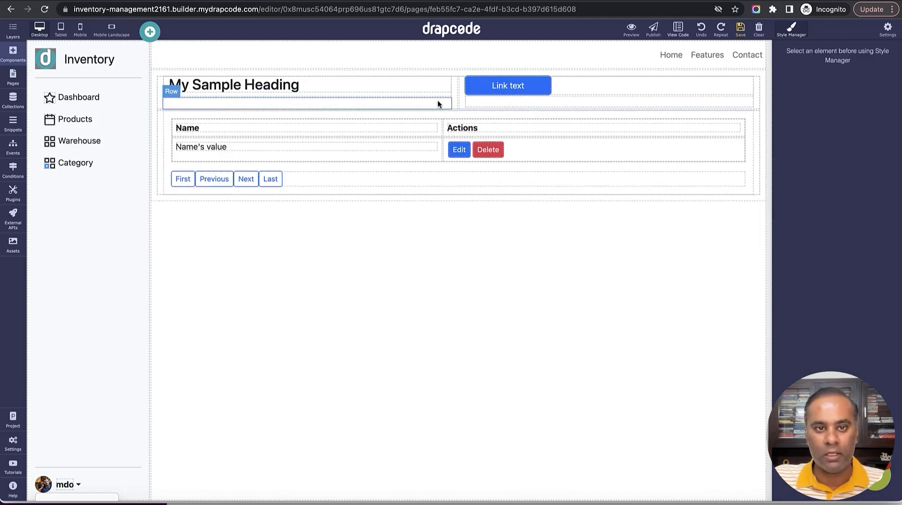
# - Set the top margin of the container around the heading and table to 50 px and save the page
pyautogui.click(452, 77)
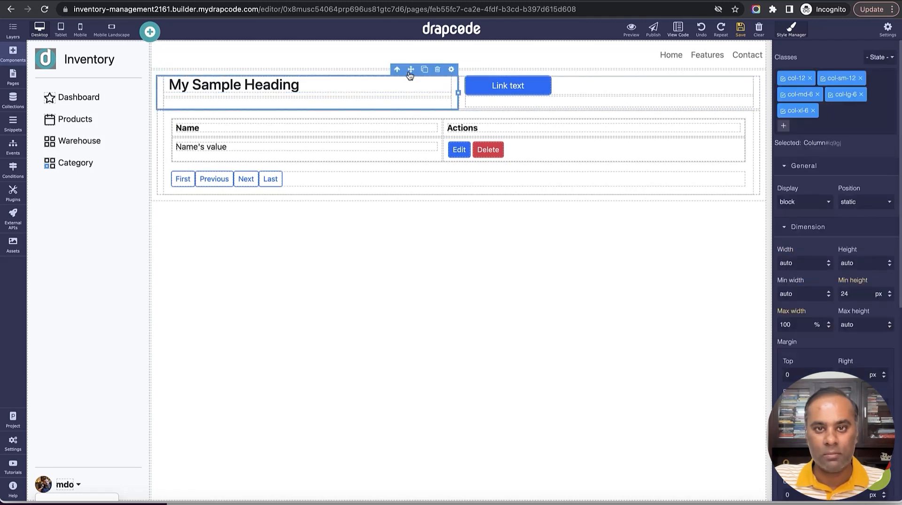
pyautogui.click(399, 70)
pyautogui.click(698, 69)
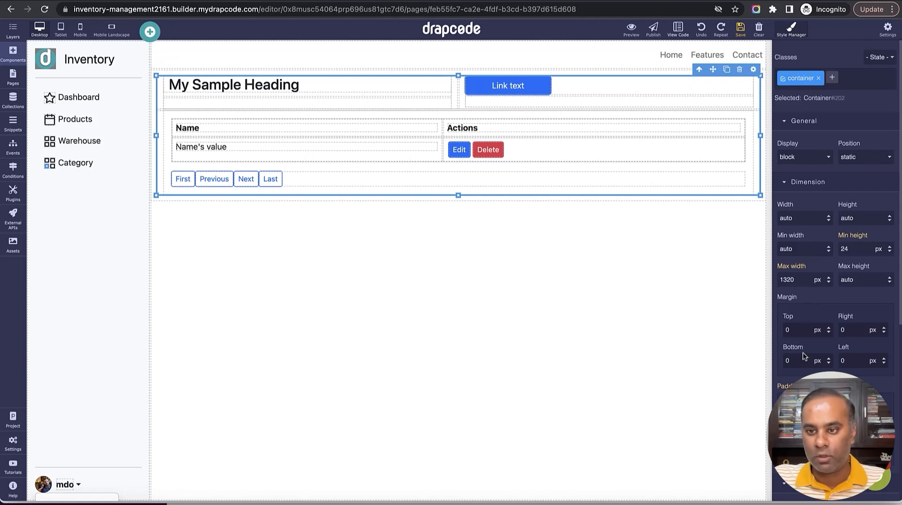
pyautogui.click(801, 331)
pyautogui.write('50')
pyautogui.press('Return')
pyautogui.click(741, 28)
# - Change the sample heading's text to "Categories" and save the page
pyautogui.click(253, 117)
pyautogui.tripleClick(253, 118)
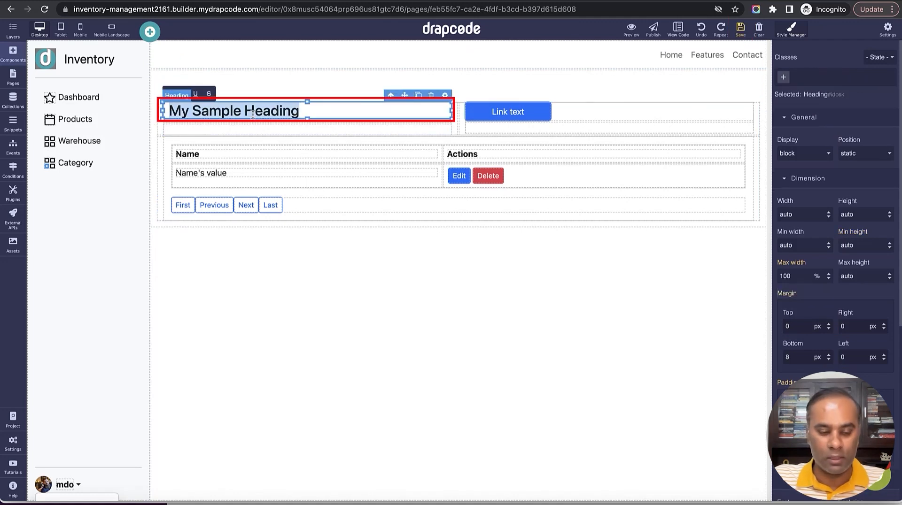
pyautogui.write('Categories')
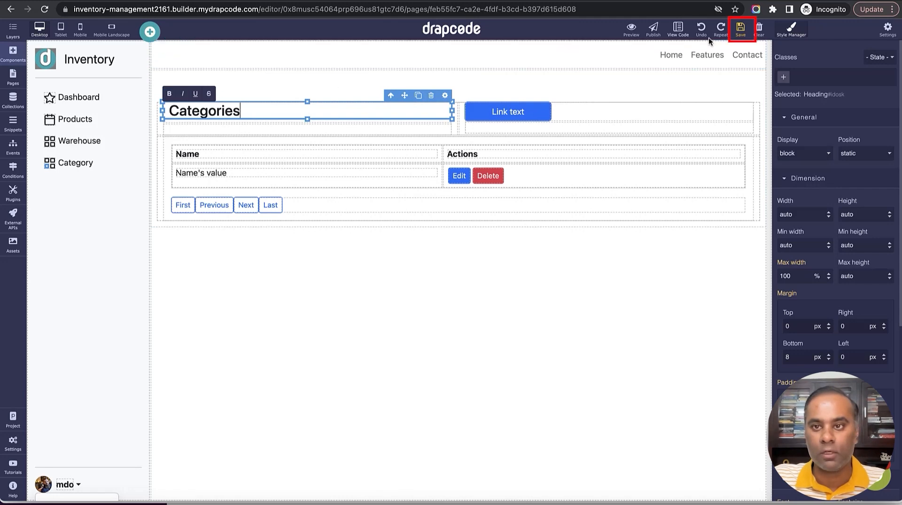
pyautogui.click(738, 29)
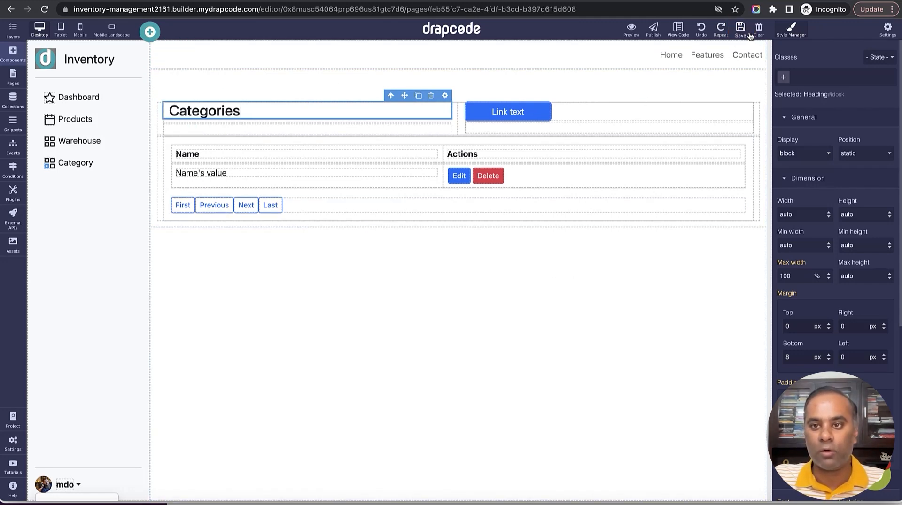
# - Create a new page named "Create Category" and choose who can access it
pyautogui.click(13, 80)
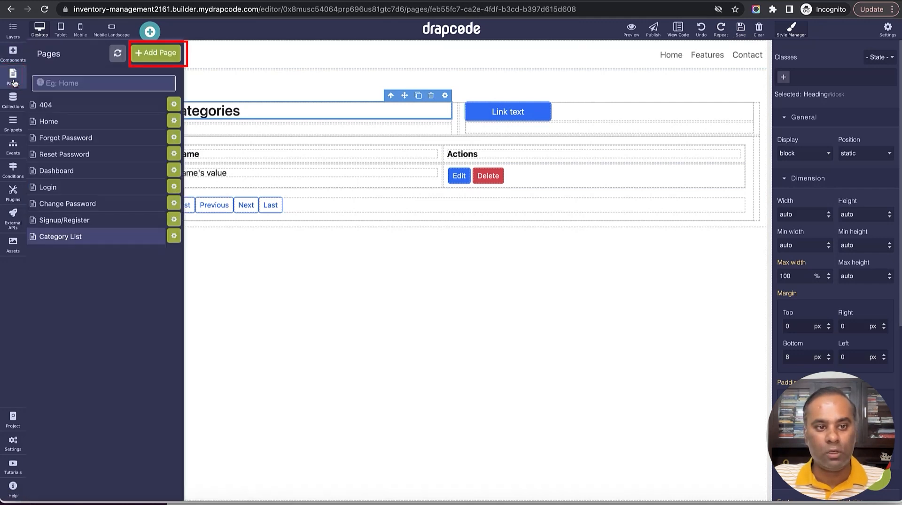
pyautogui.click(149, 48)
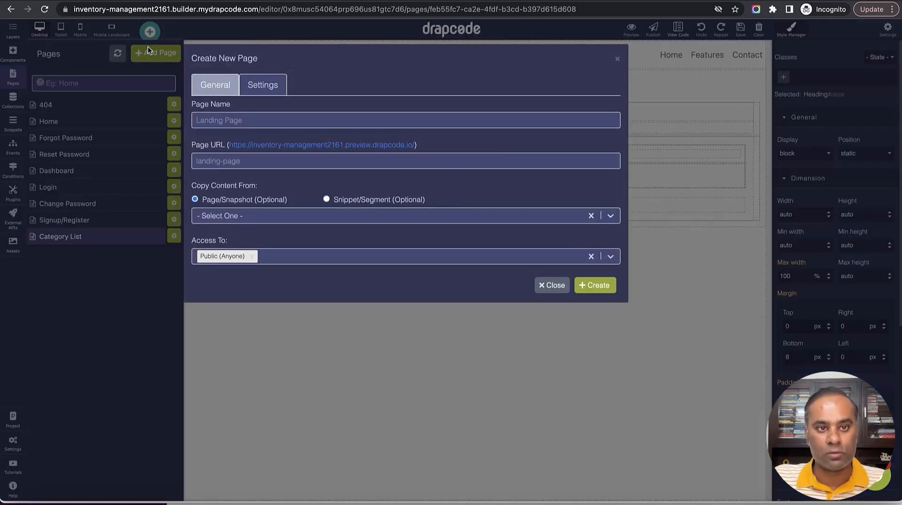
pyautogui.click(256, 119)
pyautogui.write('Create Category')
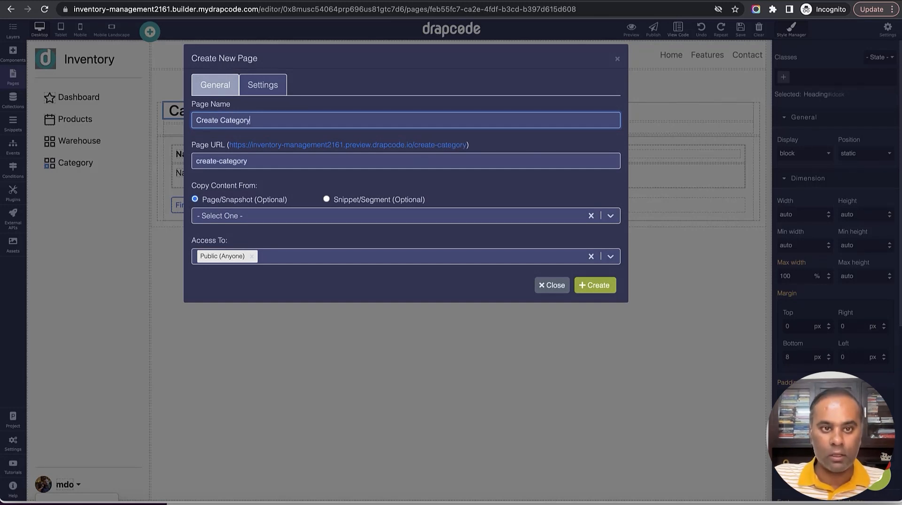
pyautogui.click(274, 259)
pyautogui.click(274, 297)
pyautogui.click(590, 286)
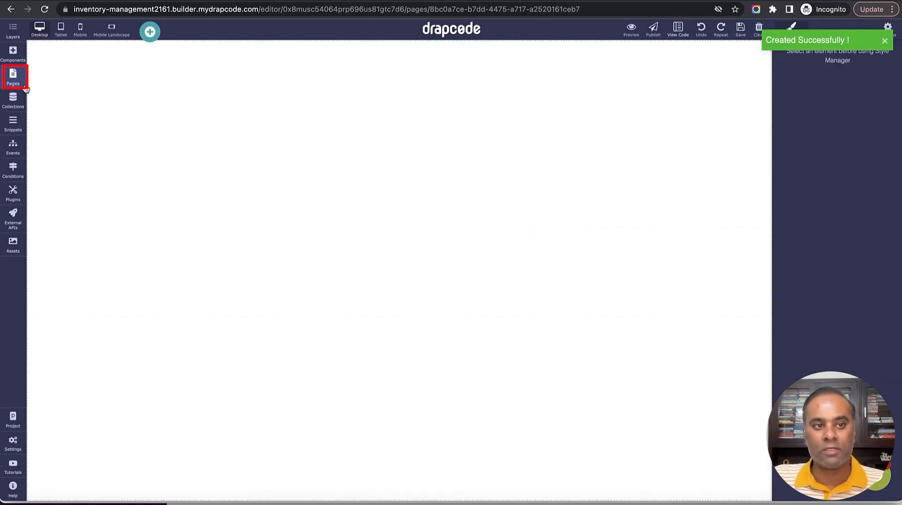
# - Replace the Create Category page's content with that of the existing Category List page, update its settings and reload the editor
pyautogui.click(14, 78)
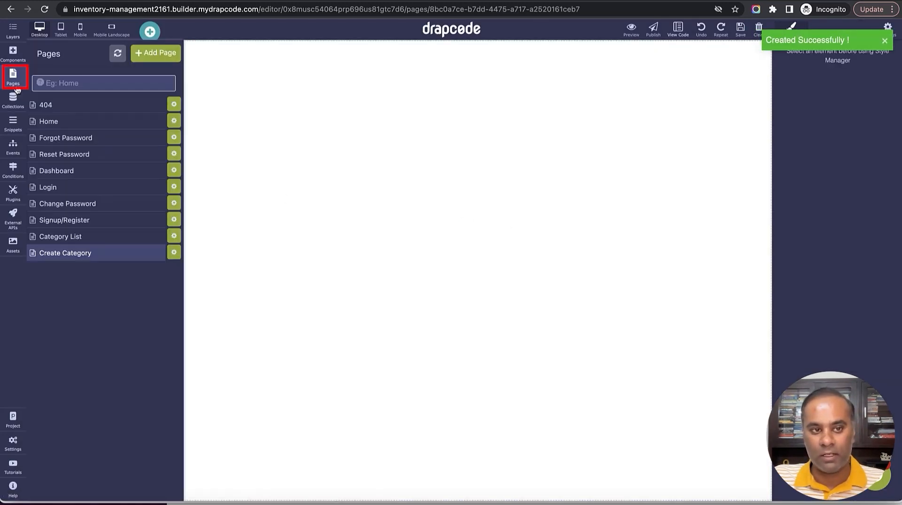
pyautogui.click(174, 253)
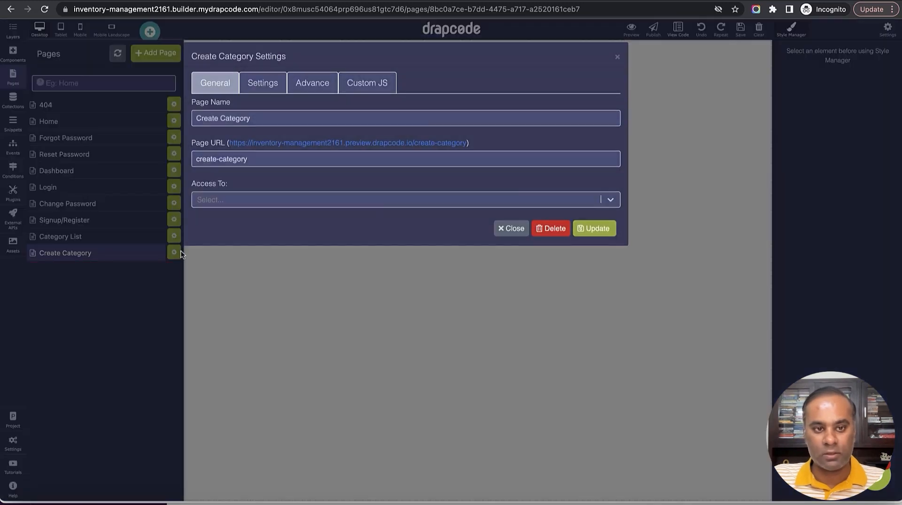
pyautogui.click(308, 90)
pyautogui.click(317, 181)
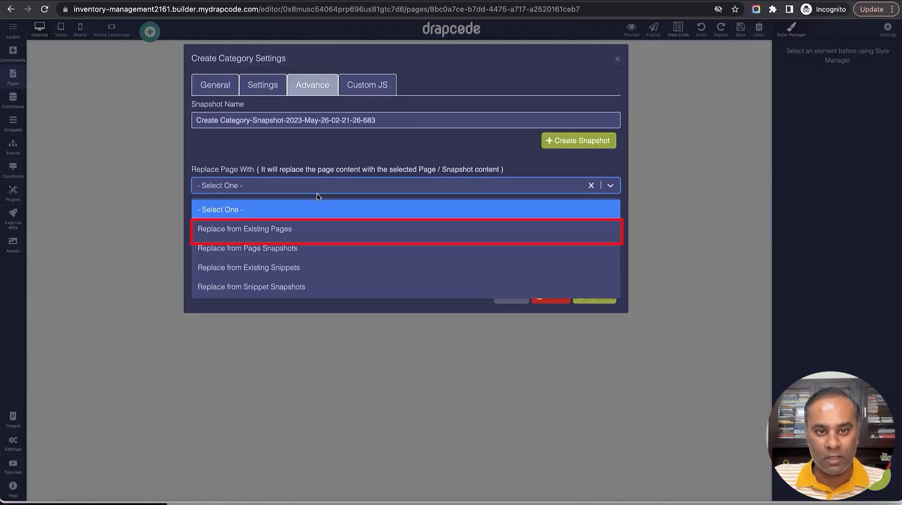
pyautogui.click(312, 228)
pyautogui.scroll(-1, 319, 265)
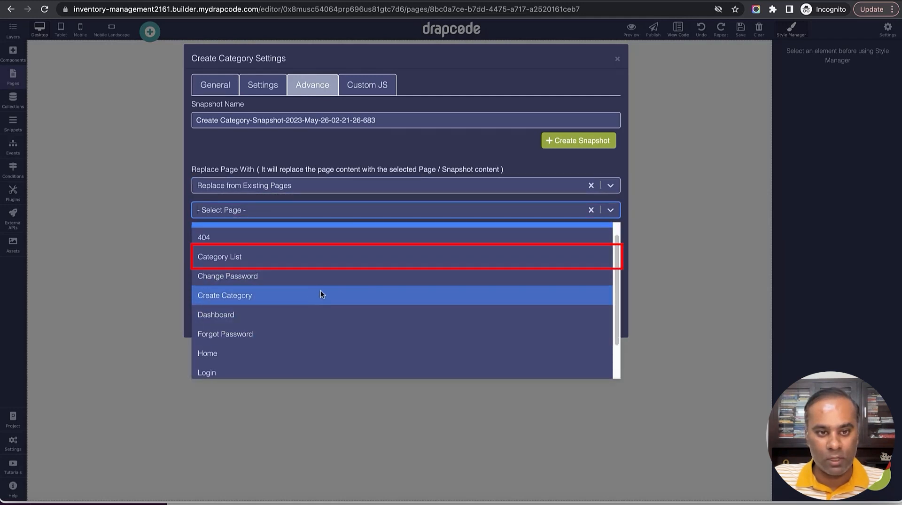
pyautogui.click(319, 252)
pyautogui.click(594, 323)
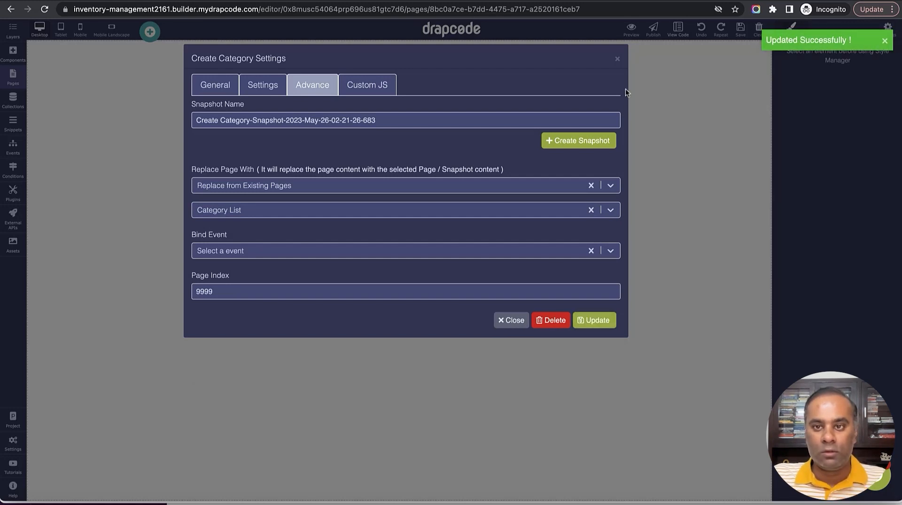
pyautogui.click(617, 61)
pyautogui.click(45, 10)
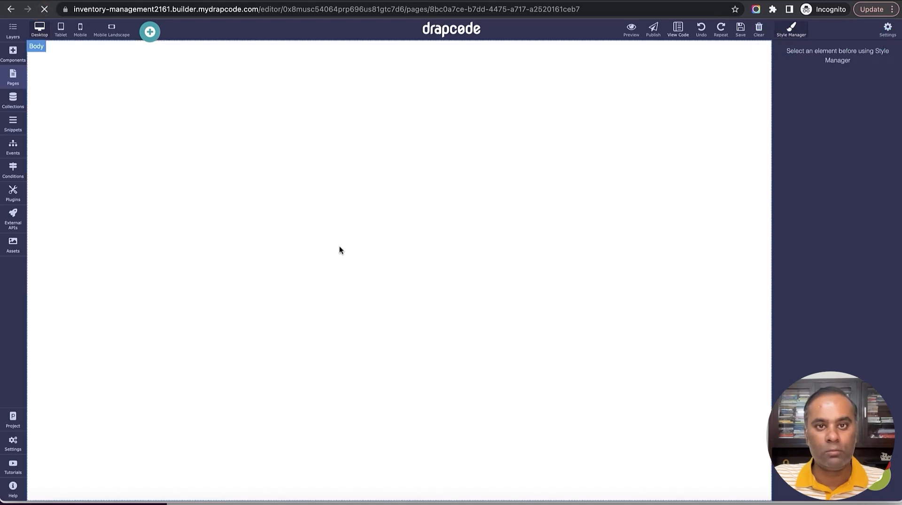
# - Change the link button's text to "Category List" and the heading's text to "Create Category"
pyautogui.click(532, 116)
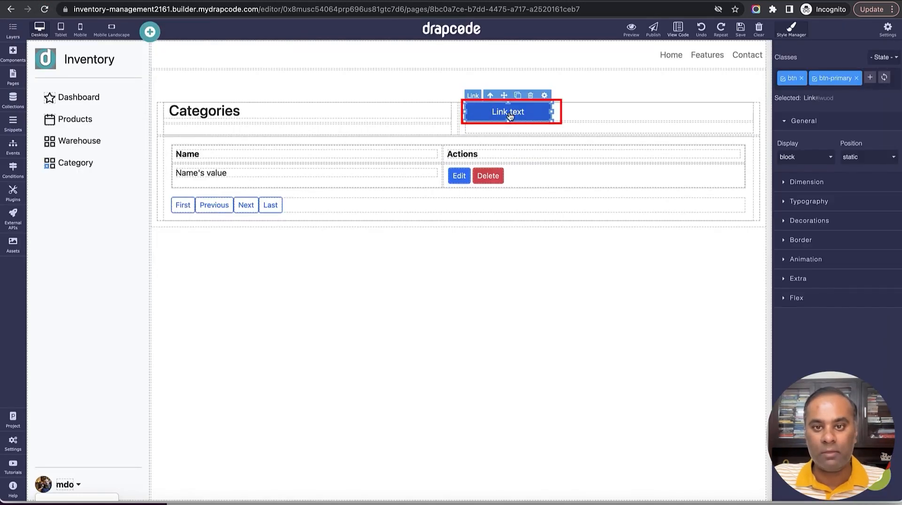
pyautogui.doubleClick(532, 116)
pyautogui.write('Categ')
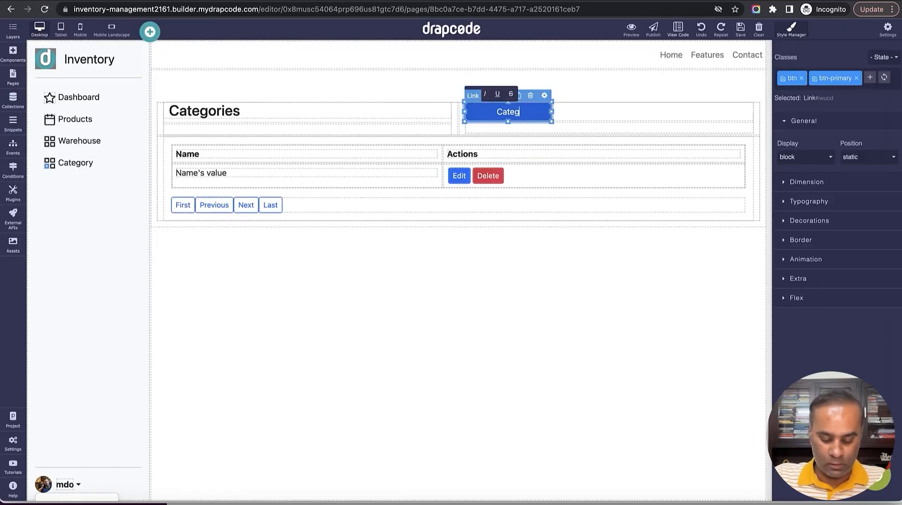
pyautogui.write('ory List')
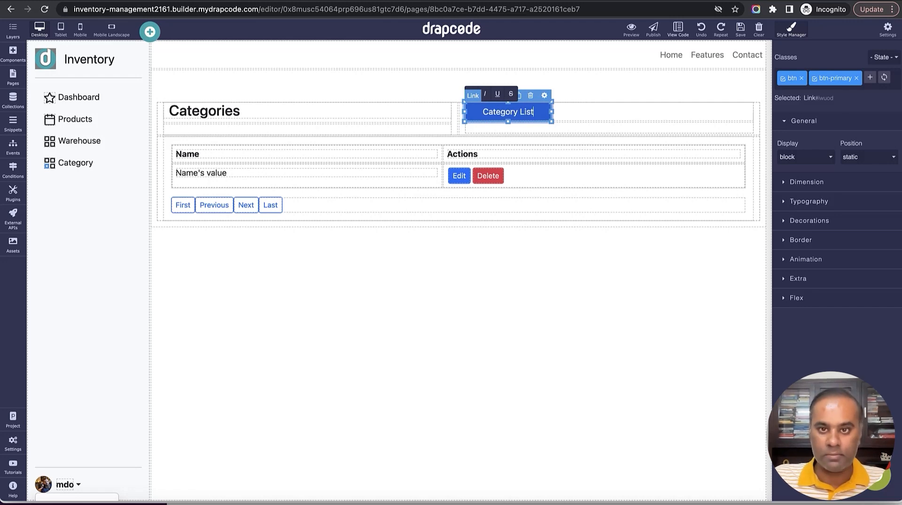
pyautogui.doubleClick(229, 112)
pyautogui.write('Create')
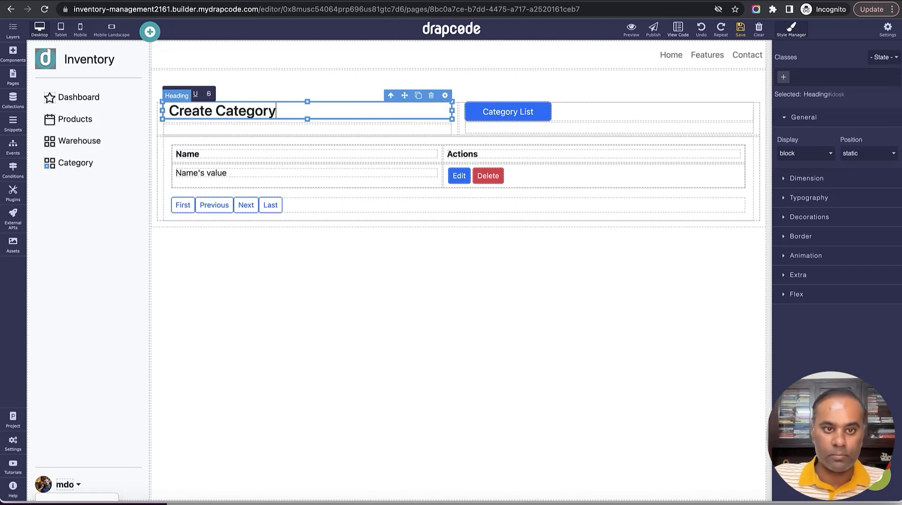
# - Delete the data table from the Create Category page and save the page
pyautogui.click(586, 145)
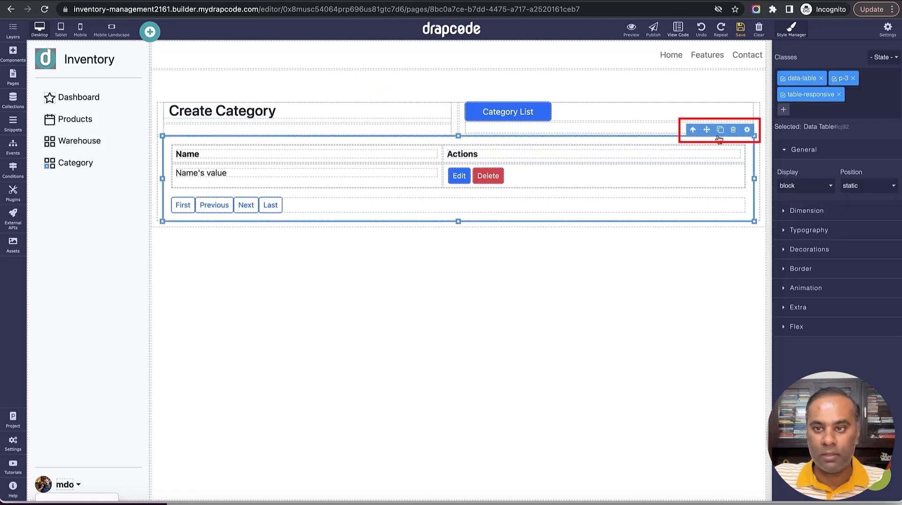
pyautogui.click(733, 132)
pyautogui.click(740, 30)
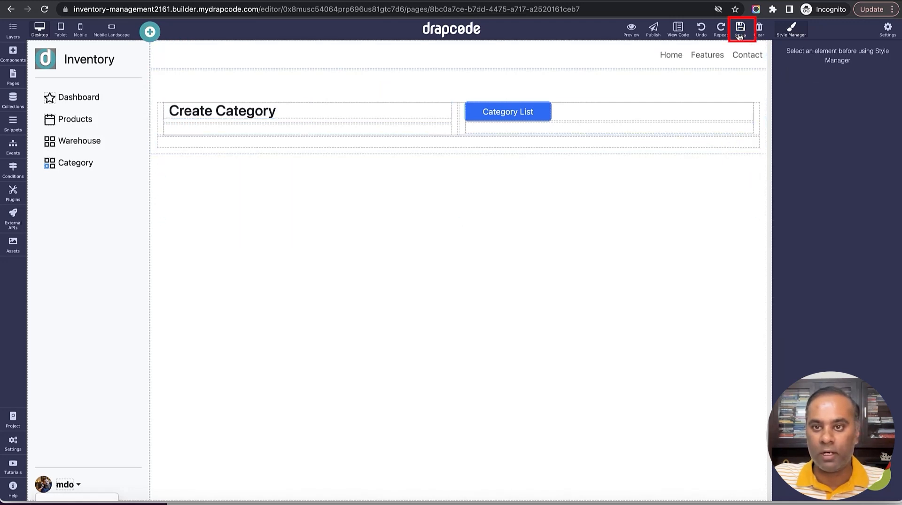
# - Add a Collection Form to the empty column beneath the heading, bind it to the Category collection and close its settings
pyautogui.click(14, 54)
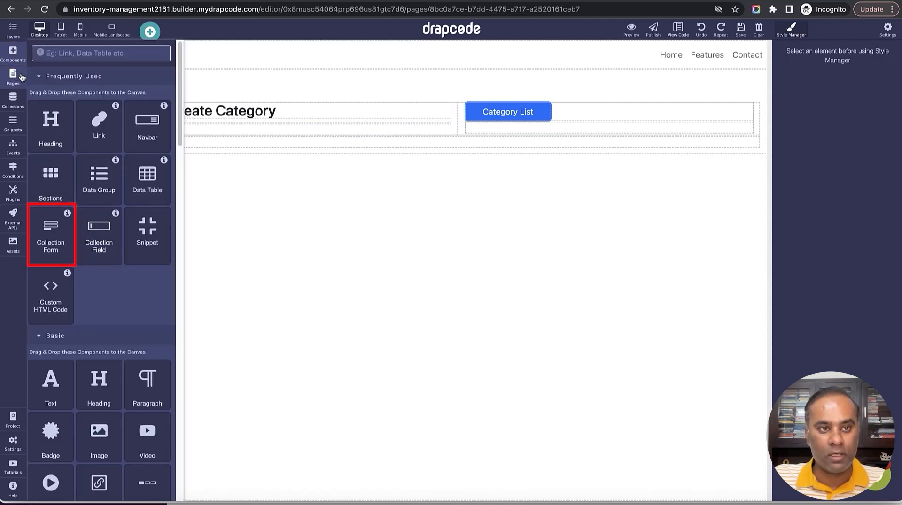
pyautogui.moveTo(40, 232); pyautogui.dragTo(331, 142)
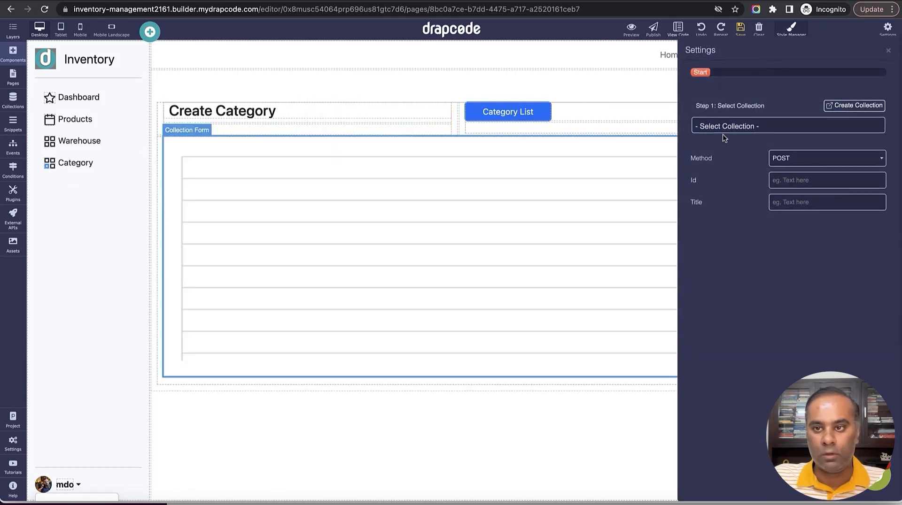
pyautogui.click(733, 125)
pyautogui.click(738, 137)
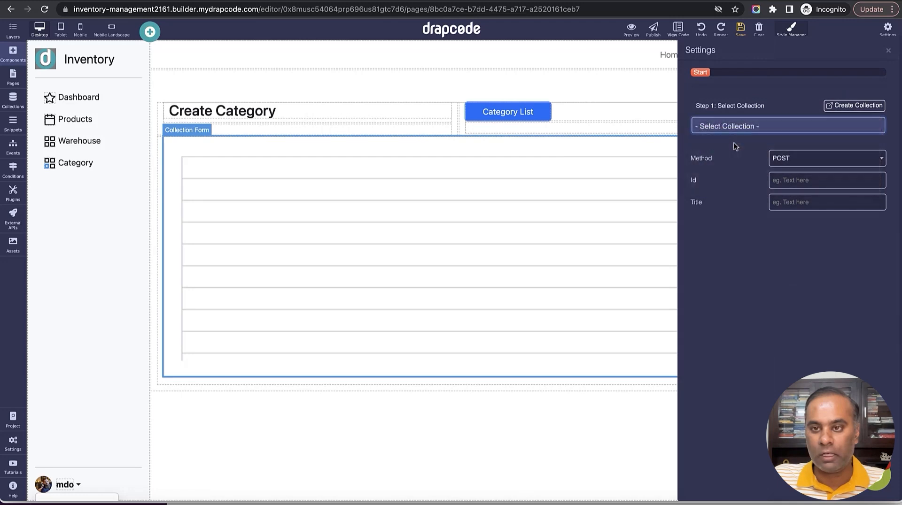
pyautogui.click(888, 53)
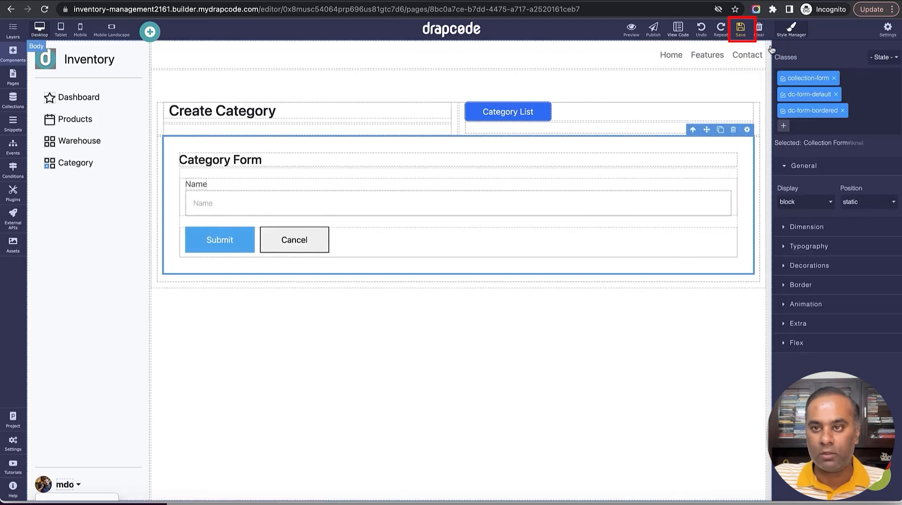
# - Delete the Cancel button from the collection form on the Create Category page
pyautogui.click(318, 242)
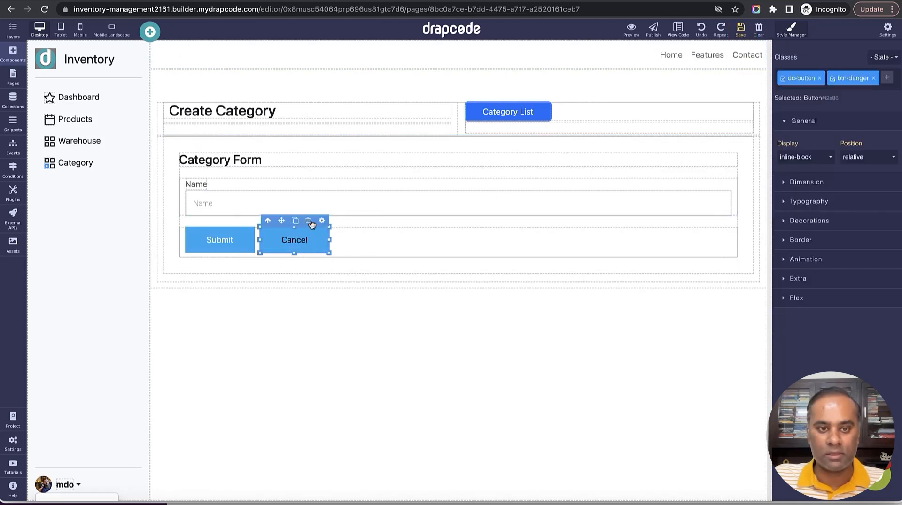
pyautogui.click(308, 221)
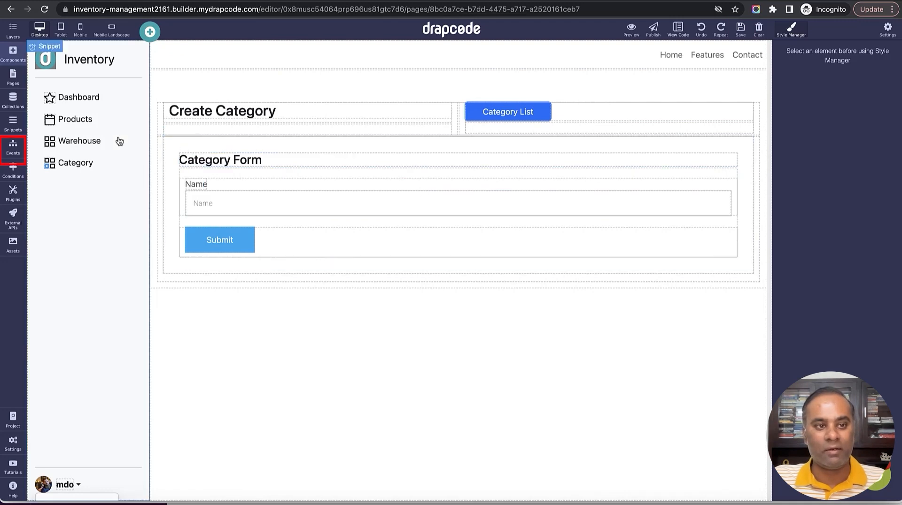
# - Create a new event named "Create Category"
pyautogui.click(12, 151)
pyautogui.click(149, 62)
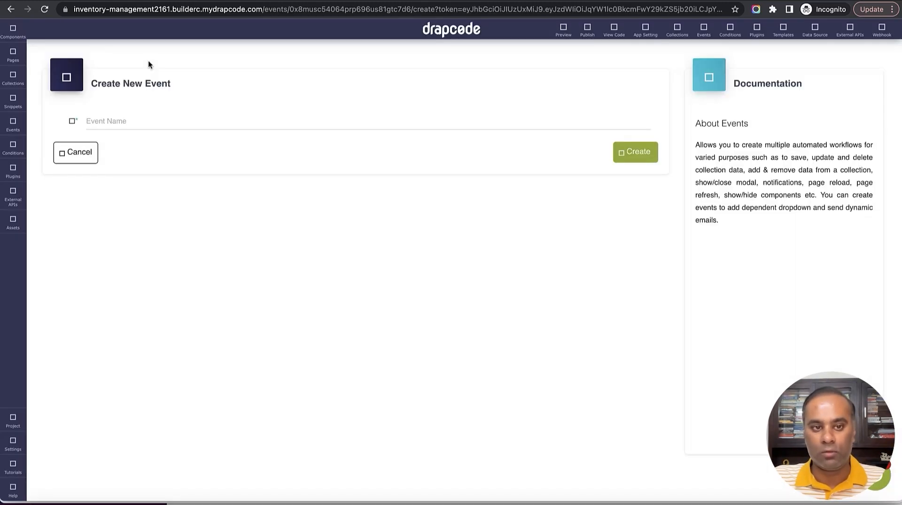
pyautogui.click(237, 120)
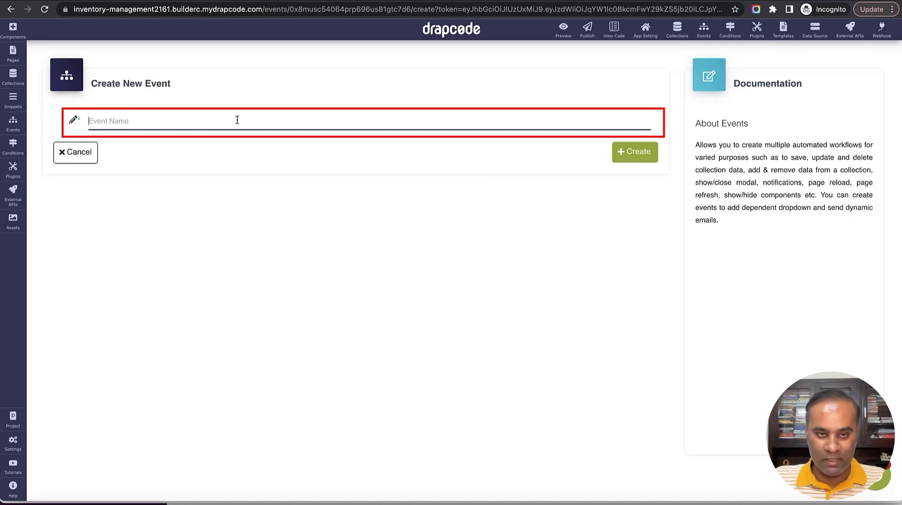
pyautogui.click(237, 120)
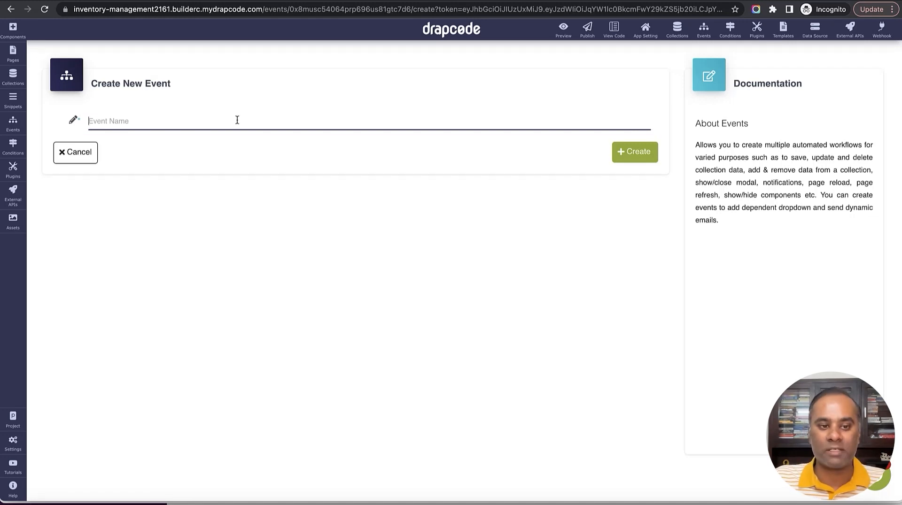
pyautogui.write('Create Category')
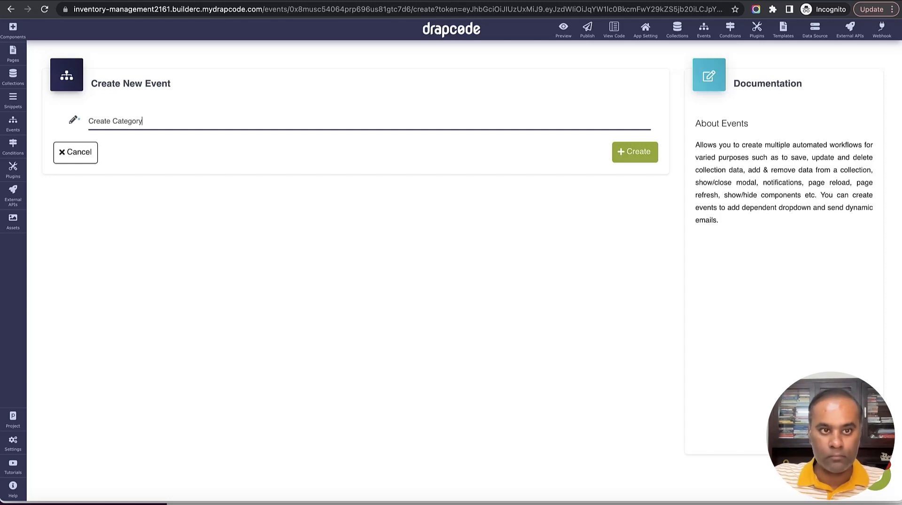
pyautogui.click(637, 152)
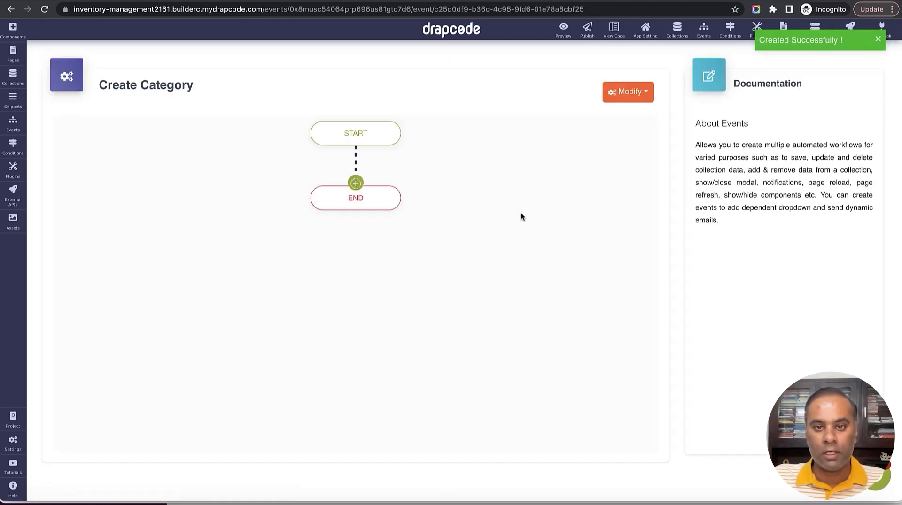
# - Add a Save Data step for the Category collection with success message "Category Created" and error message "Error"
pyautogui.click(356, 184)
pyautogui.moveTo(389, 291)
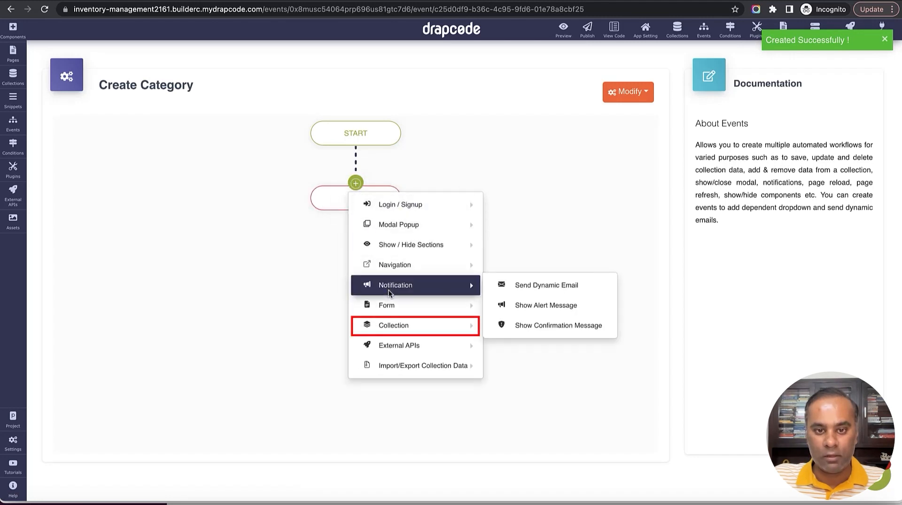
pyautogui.moveTo(376, 326)
pyautogui.click(535, 323)
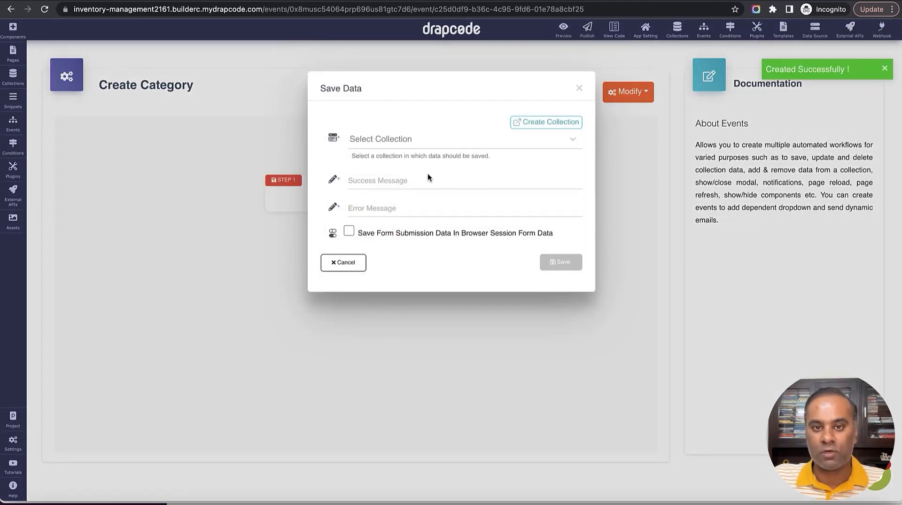
pyautogui.click(423, 141)
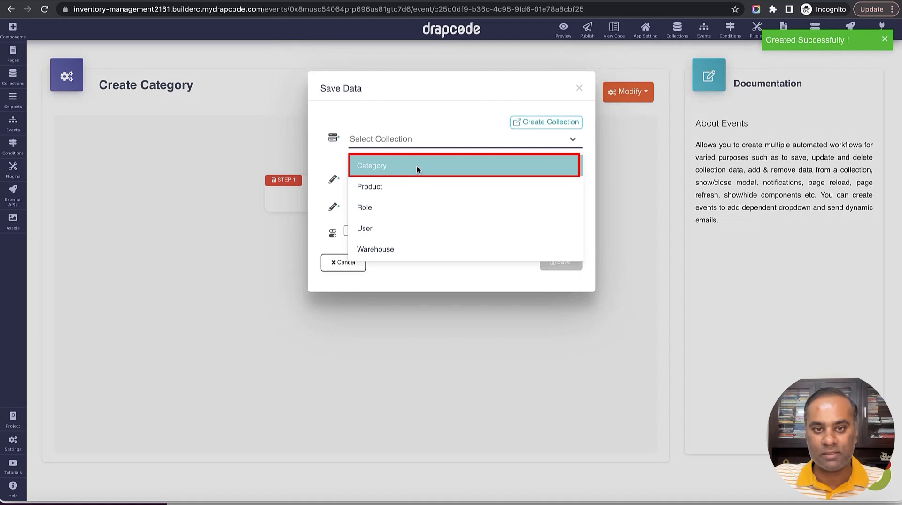
pyautogui.click(416, 166)
pyautogui.click(412, 259)
pyautogui.write('Category')
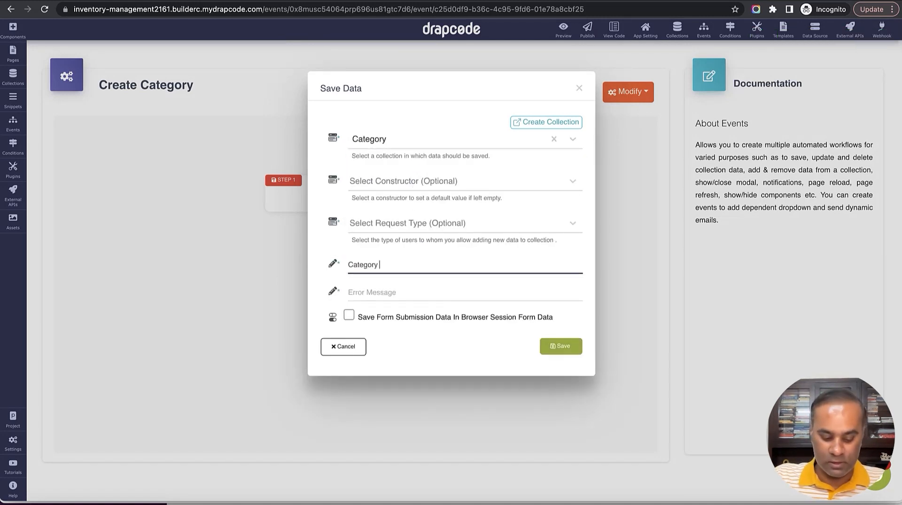
pyautogui.press('Tab')
pyautogui.write('E')
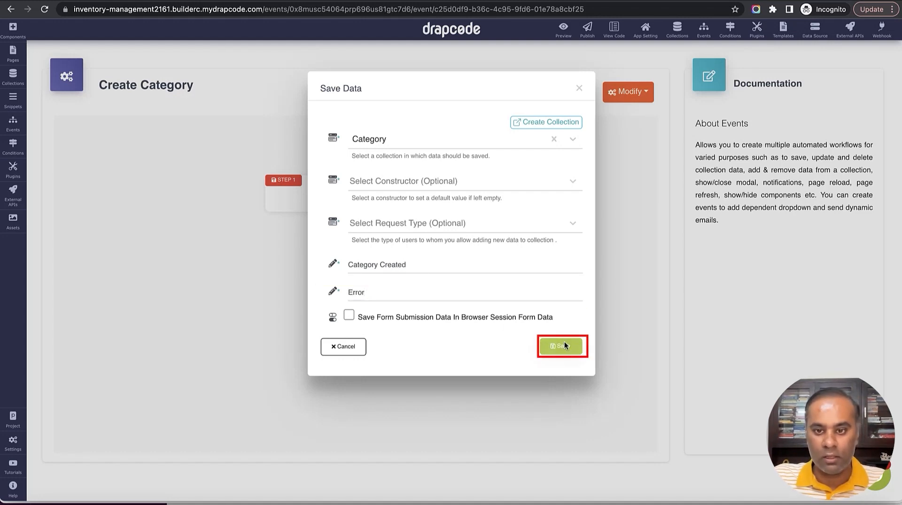
pyautogui.click(561, 347)
# - Add a Page Redirect step after Save Data that sends users to the Category List page
pyautogui.click(352, 258)
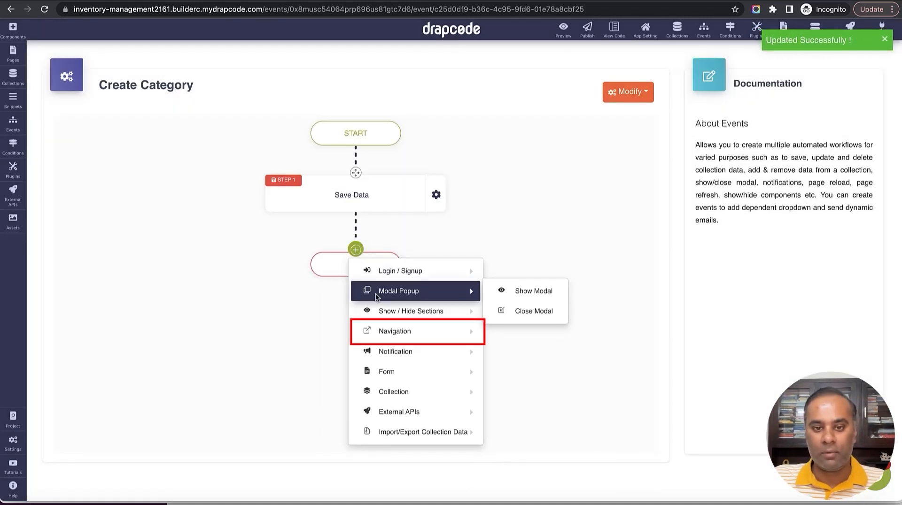
pyautogui.moveTo(392, 342)
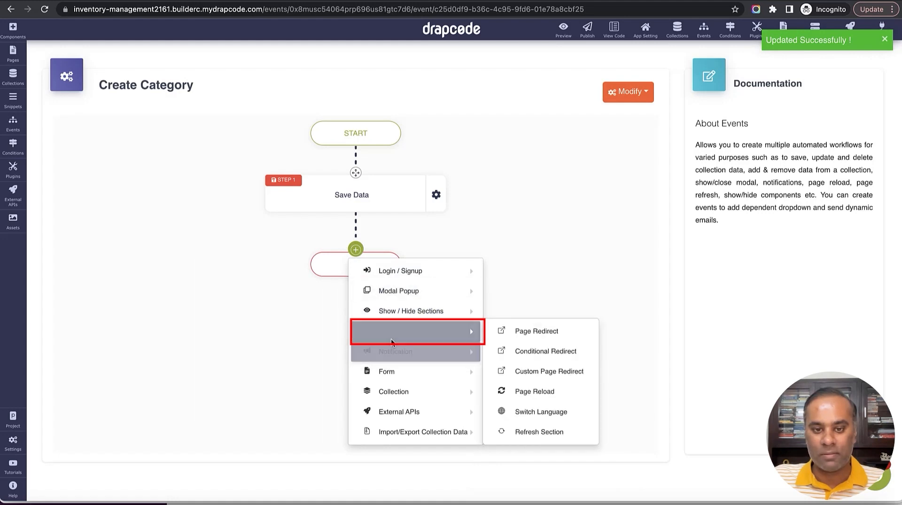
pyautogui.click(537, 332)
pyautogui.click(449, 145)
pyautogui.scroll(-3, 453, 197)
pyautogui.click(445, 275)
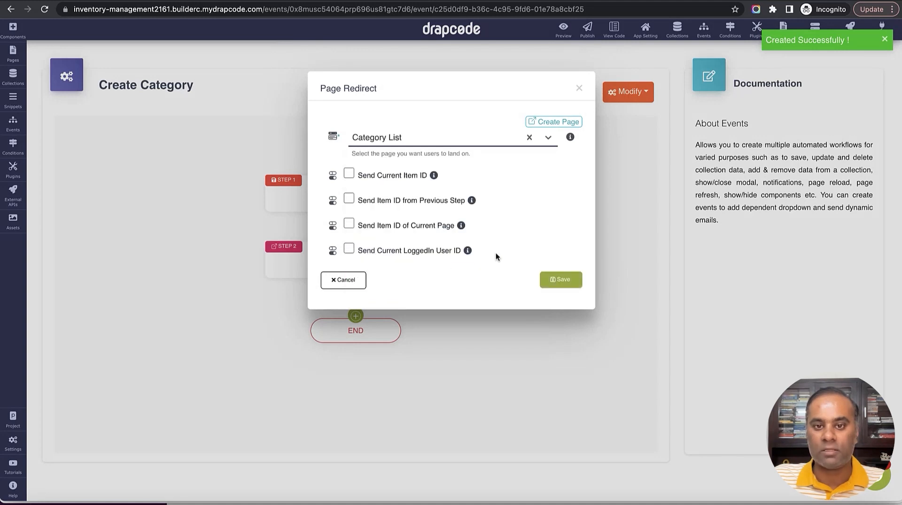
pyautogui.click(559, 280)
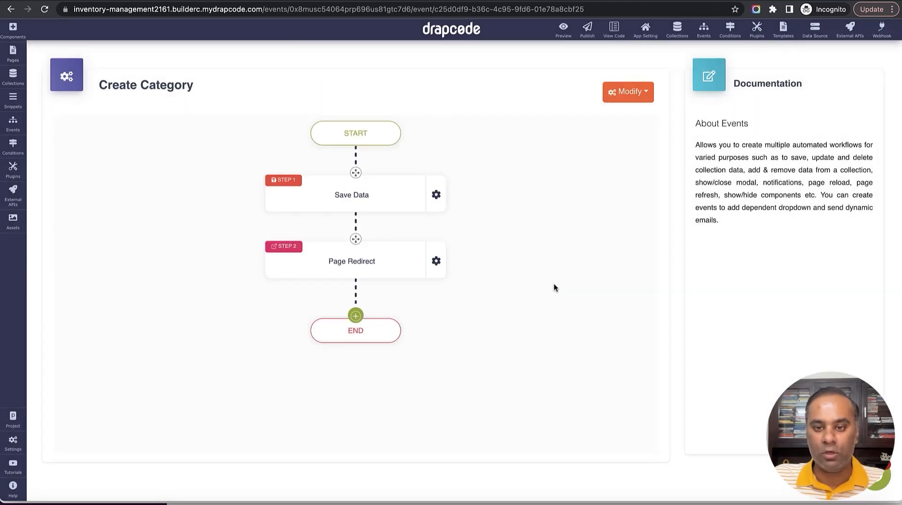
# - Reopen the Create Category page in the editor and delete the "Category Form" heading from the collection form
pyautogui.click(13, 54)
pyautogui.click(85, 254)
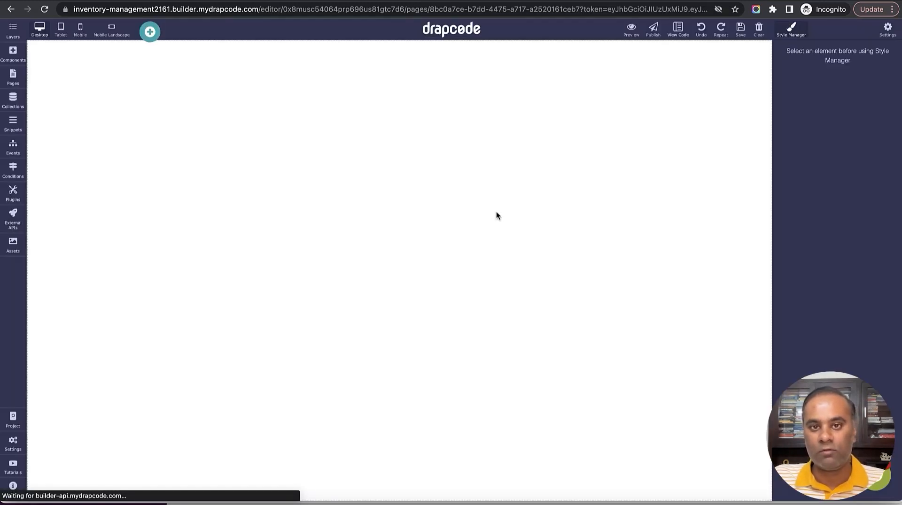
pyautogui.click(722, 161)
pyautogui.click(716, 149)
pyautogui.click(725, 159)
pyautogui.click(717, 147)
# - Assign the Create Category event to the collection form and save the page
pyautogui.click(743, 167)
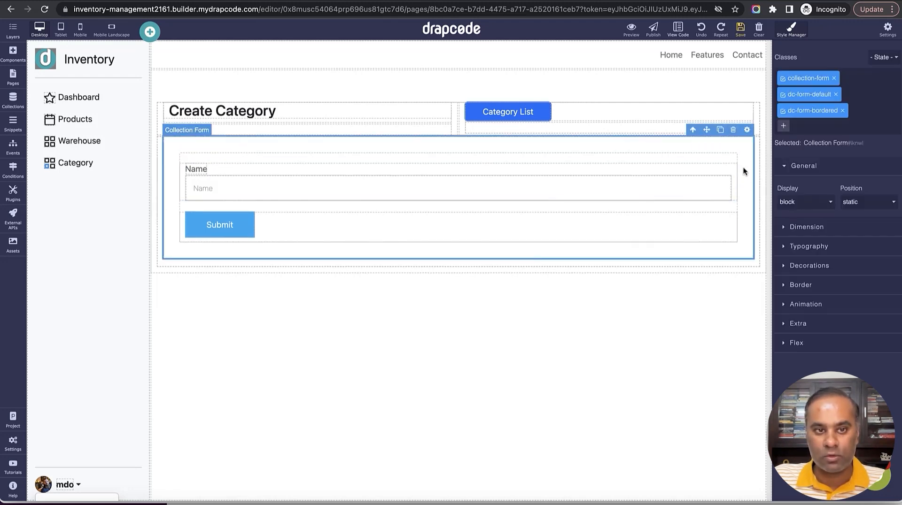
pyautogui.click(747, 130)
pyautogui.click(747, 220)
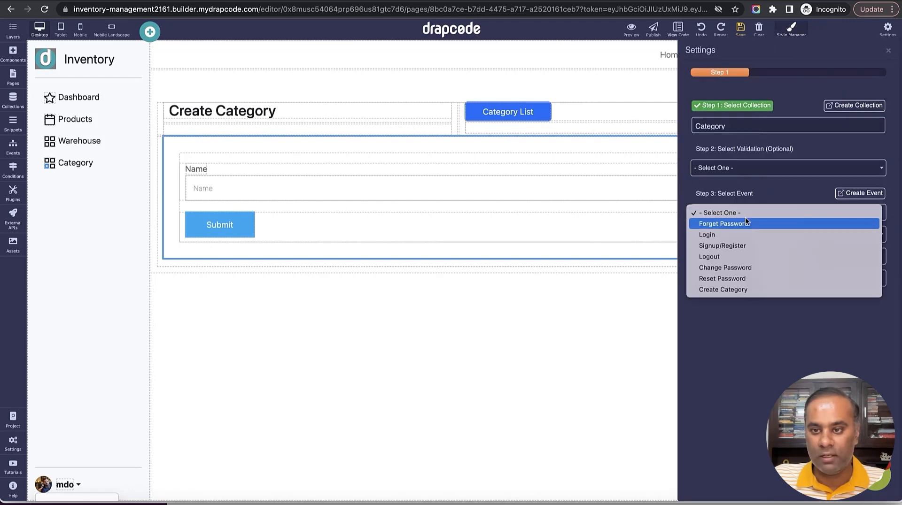
pyautogui.click(739, 290)
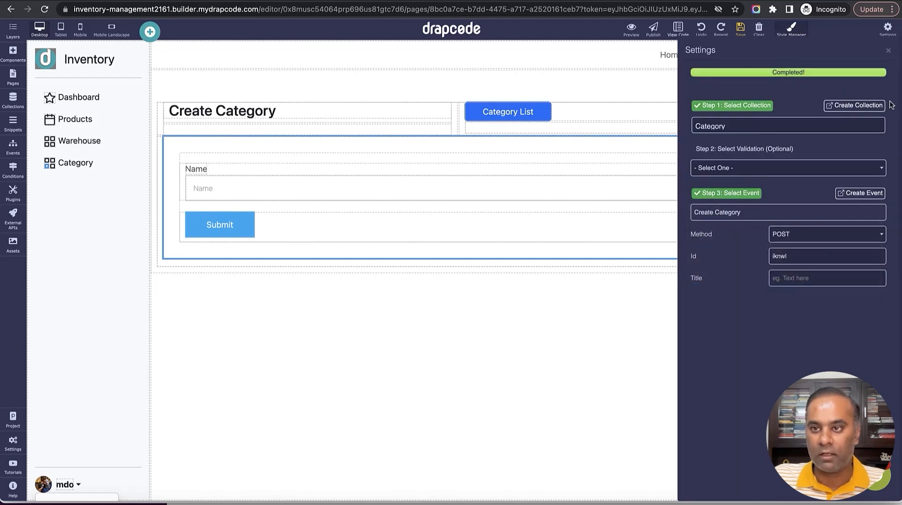
pyautogui.click(888, 50)
pyautogui.click(741, 29)
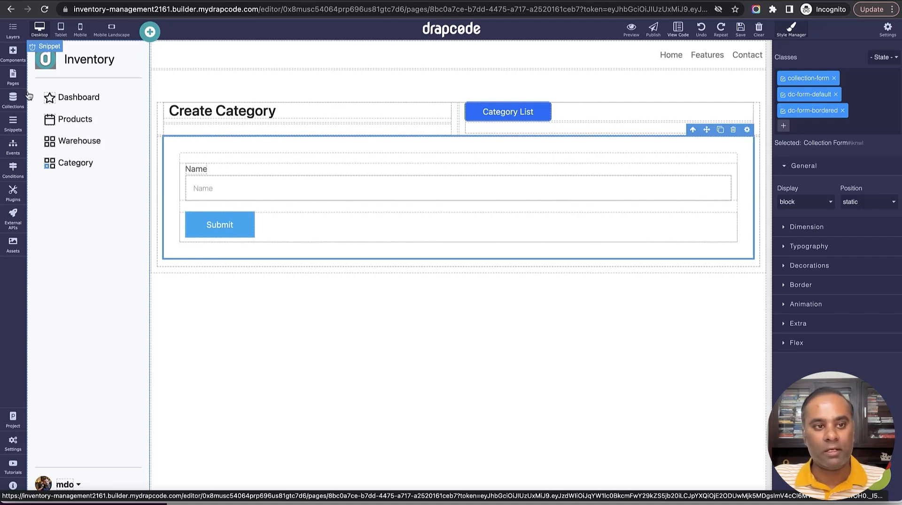
# - Link the Category item in the Admin Sidebar snippet to the Category List page and save the snippet
pyautogui.click(14, 126)
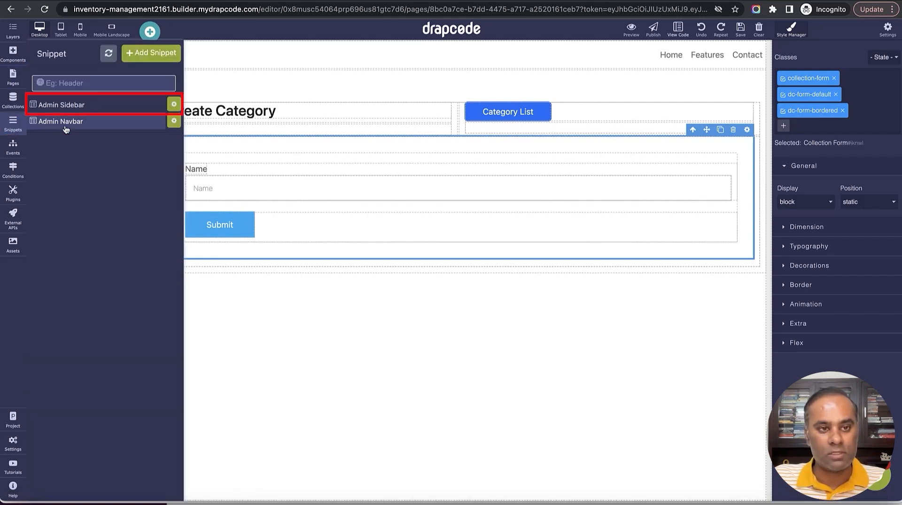
pyautogui.click(78, 107)
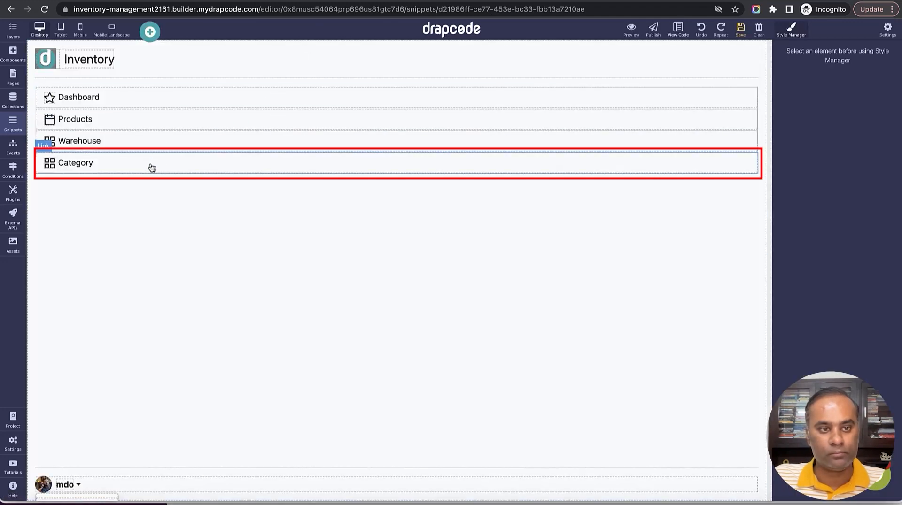
pyautogui.click(151, 165)
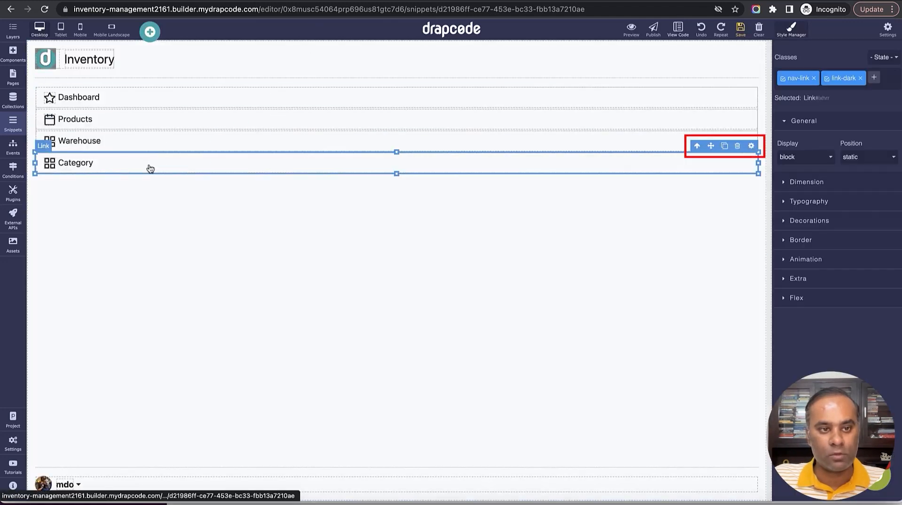
pyautogui.click(751, 145)
pyautogui.click(823, 132)
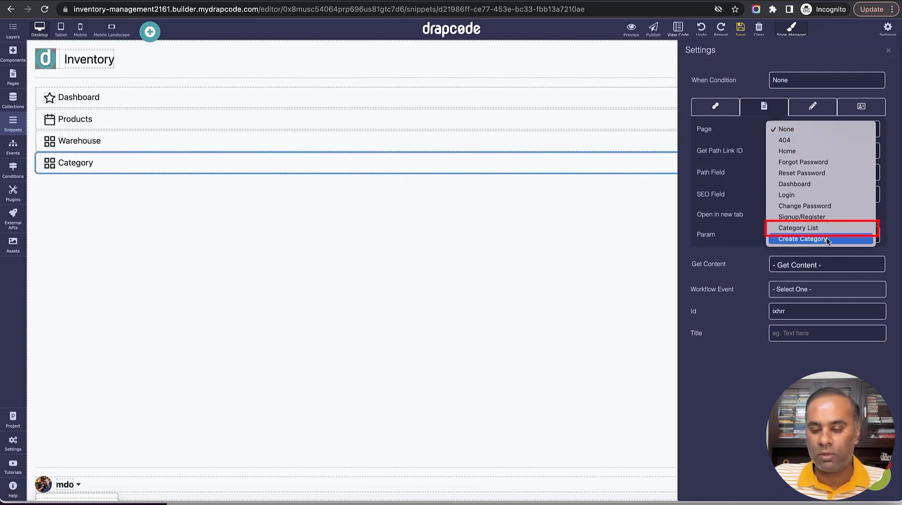
pyautogui.click(825, 228)
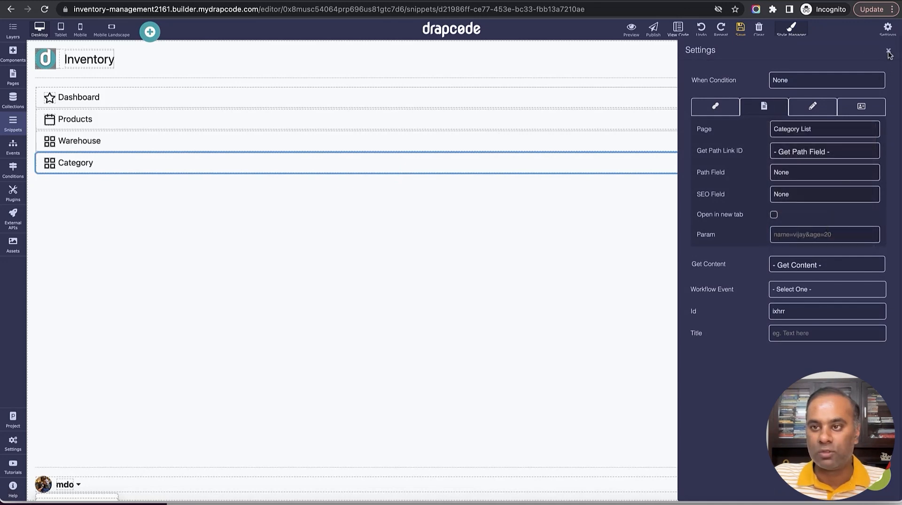
pyautogui.click(888, 51)
pyautogui.click(741, 32)
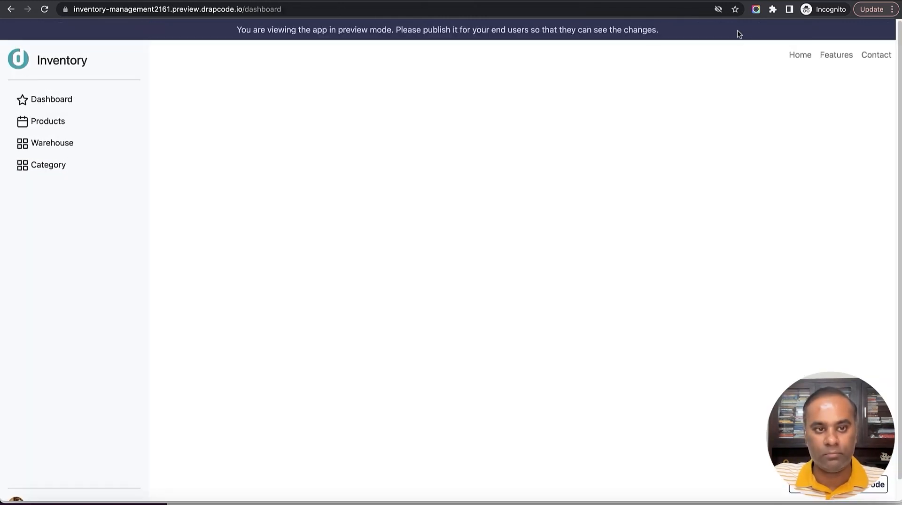
# - Check the sidebar's Category link in the reloaded app preview and return to the editor
pyautogui.click(45, 15)
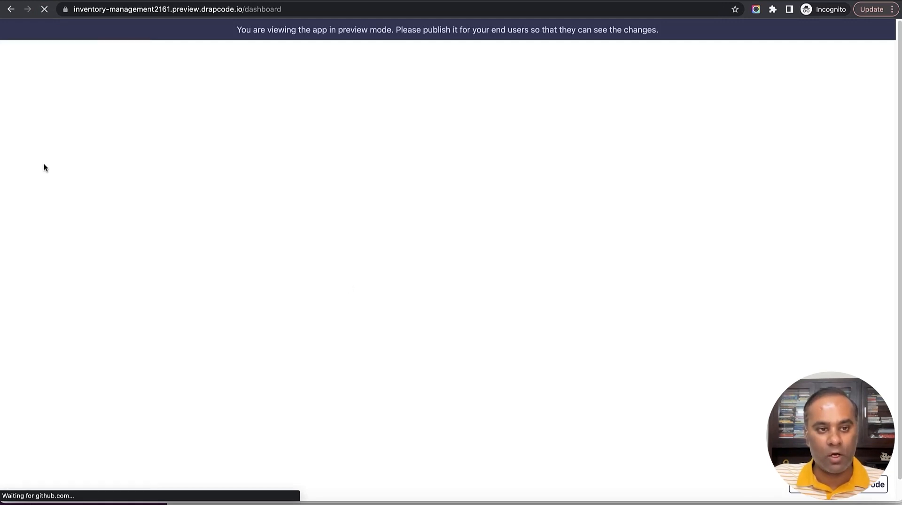
pyautogui.click(51, 167)
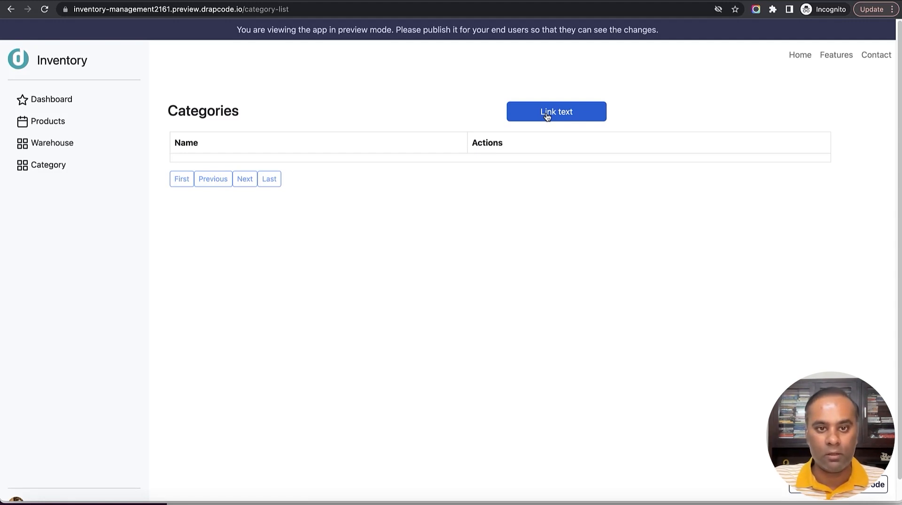
pyautogui.hotkey('ctrl', 'Tab')
# - Open the Category List page and change the link button's text to "Create Category"
pyautogui.click(16, 85)
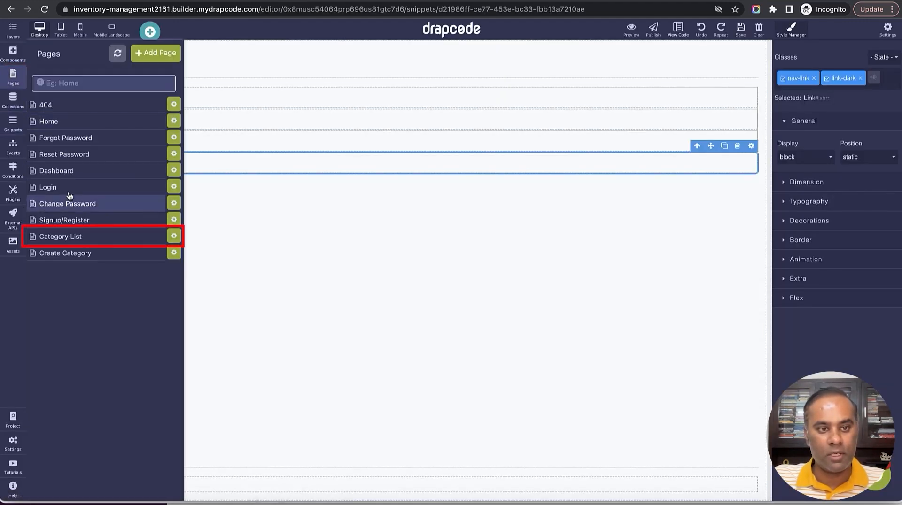
pyautogui.click(79, 237)
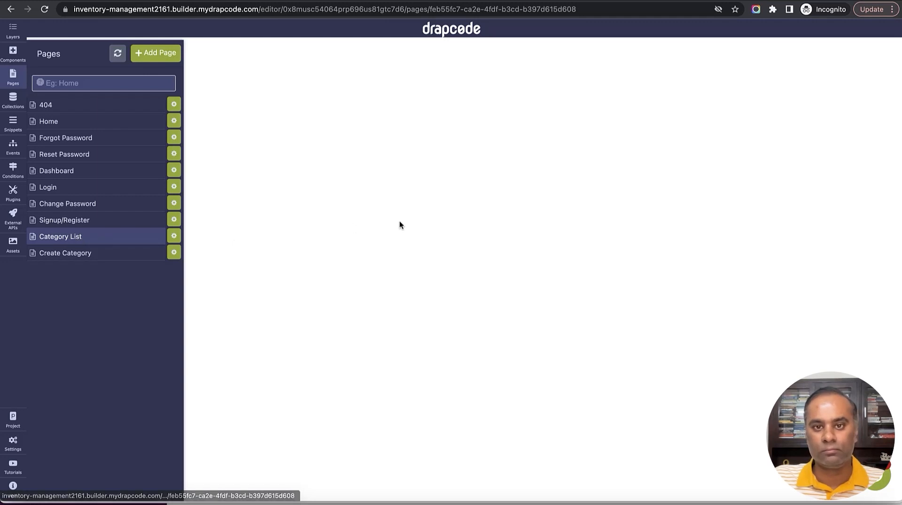
pyautogui.click(511, 110)
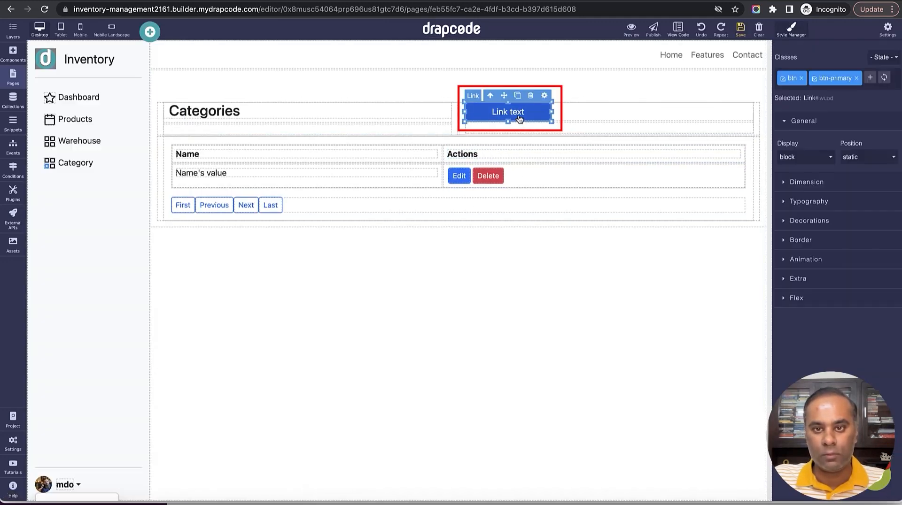
pyautogui.doubleClick(514, 116)
pyautogui.write('Cre')
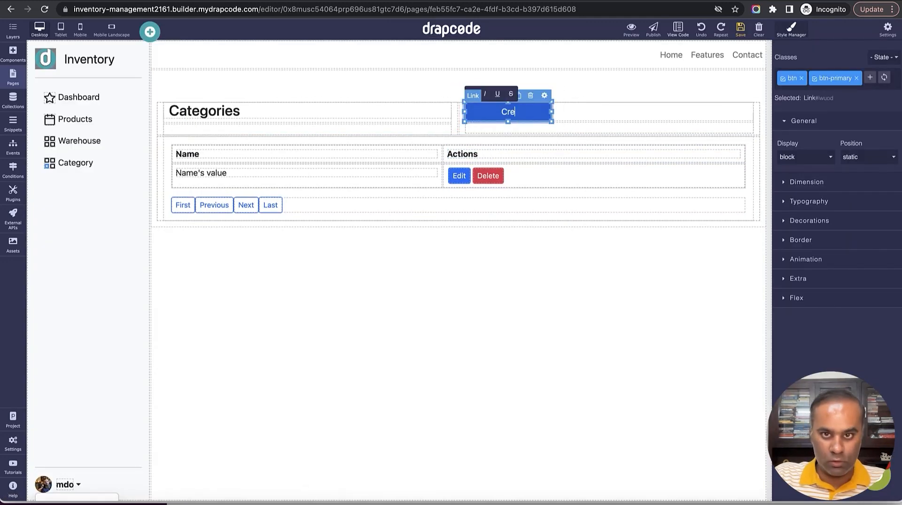
pyautogui.write('ate Category')
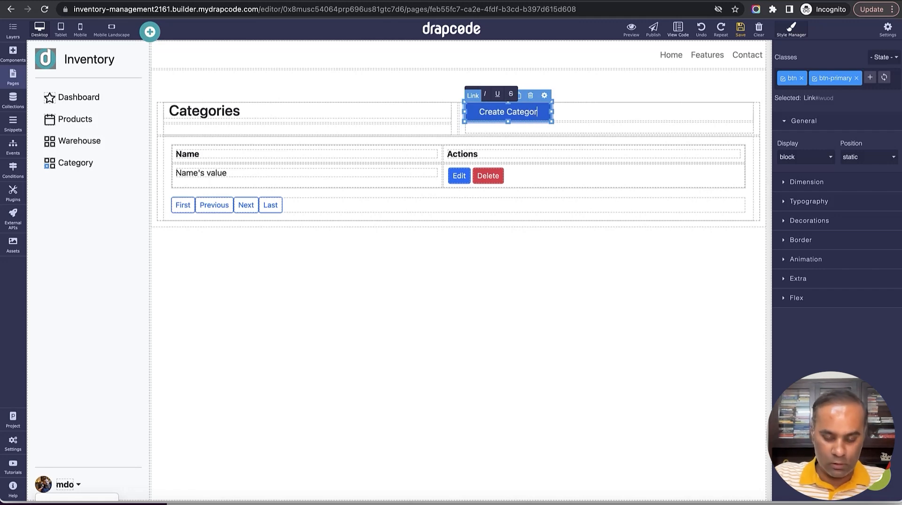
# - Link the button beside the Categories heading to the Create Category page and save the page
pyautogui.click(544, 96)
pyautogui.click(801, 130)
pyautogui.click(814, 241)
pyautogui.click(888, 51)
pyautogui.click(740, 28)
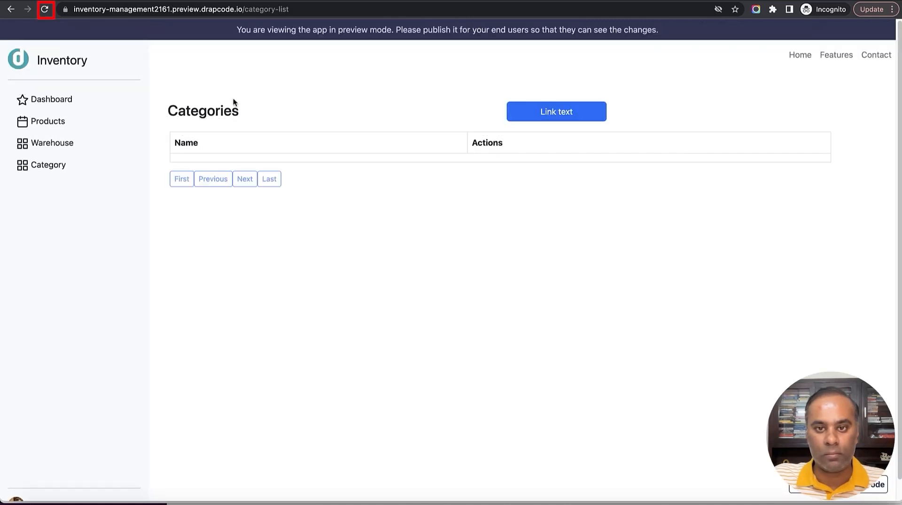
# - Reload the app preview, open the Create Category page from the category list and submit a category named "Electronics"
pyautogui.click(45, 10)
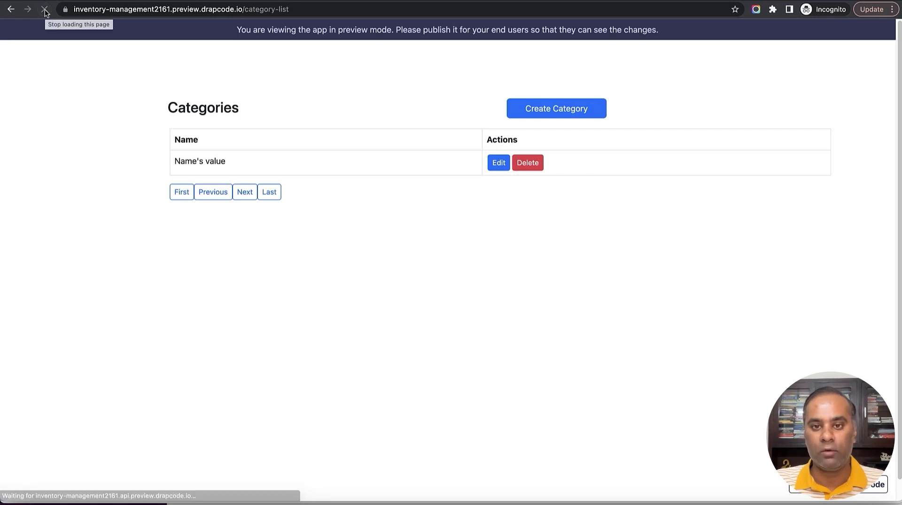
pyautogui.click(572, 114)
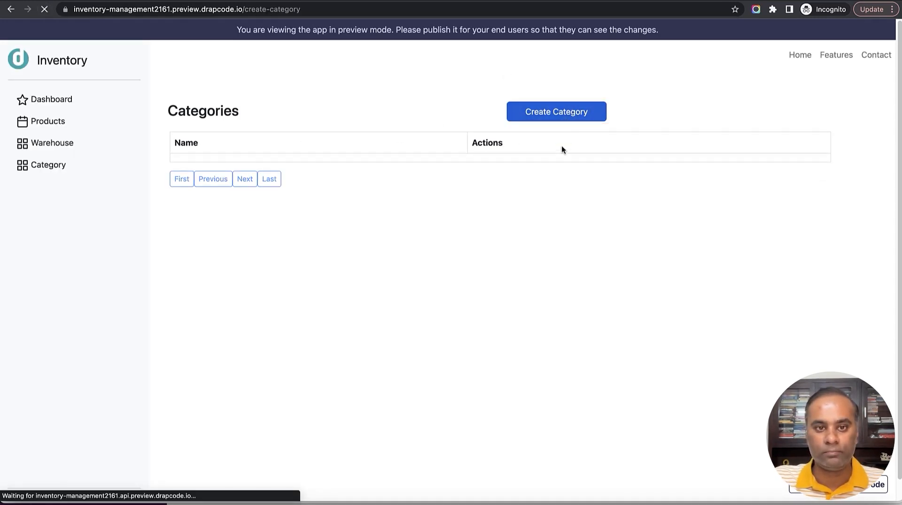
pyautogui.click(549, 167)
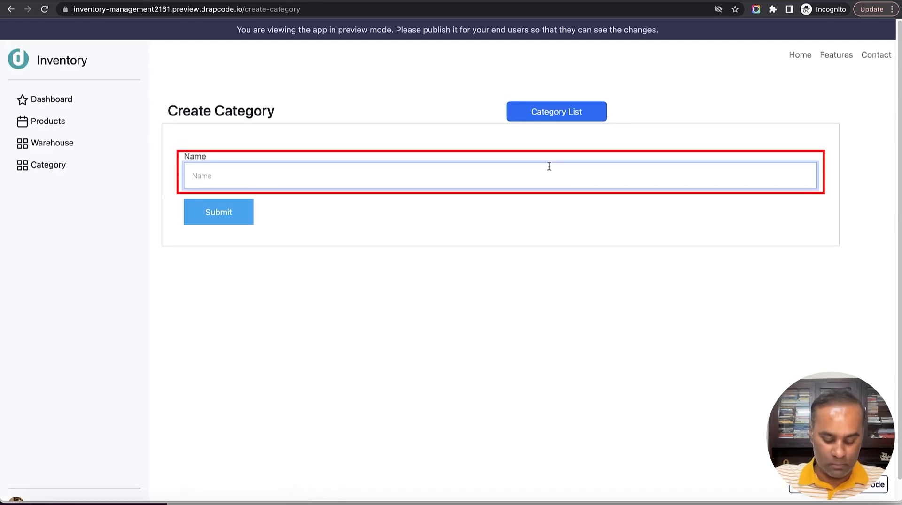
pyautogui.write('Ele')
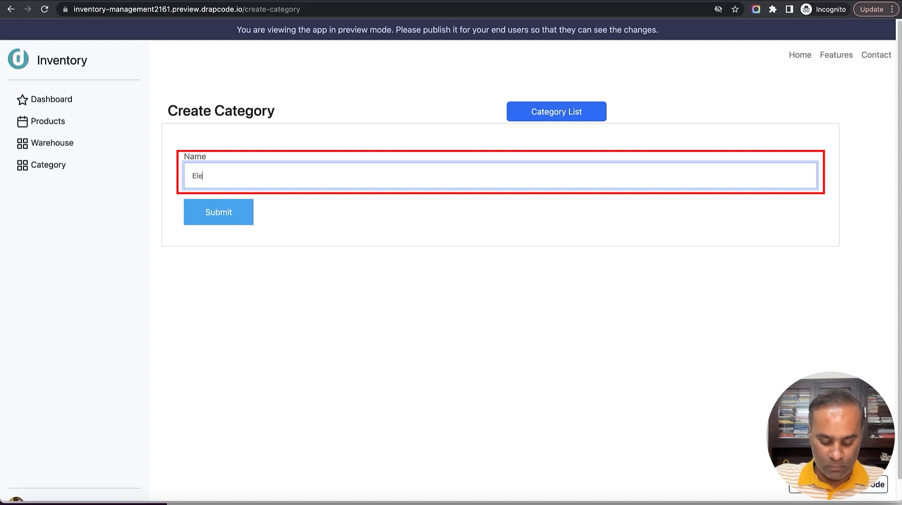
pyautogui.write('ctronics')
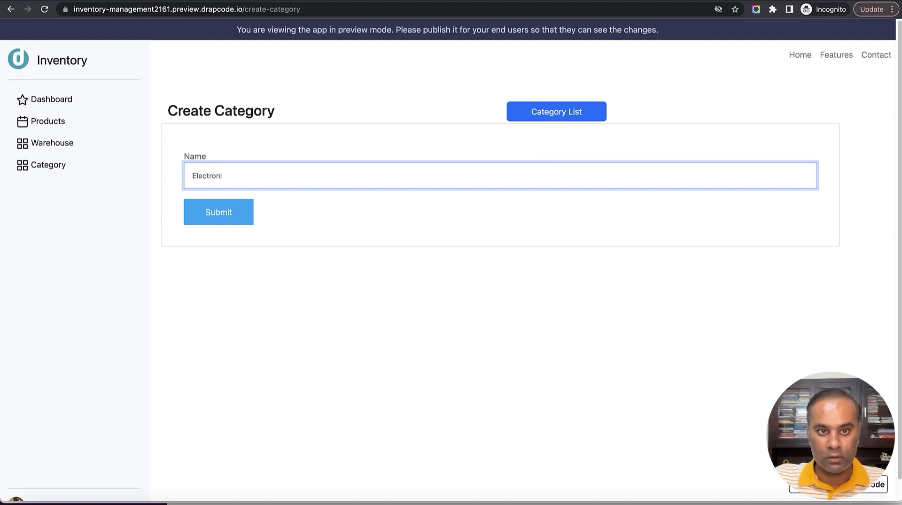
pyautogui.click(236, 221)
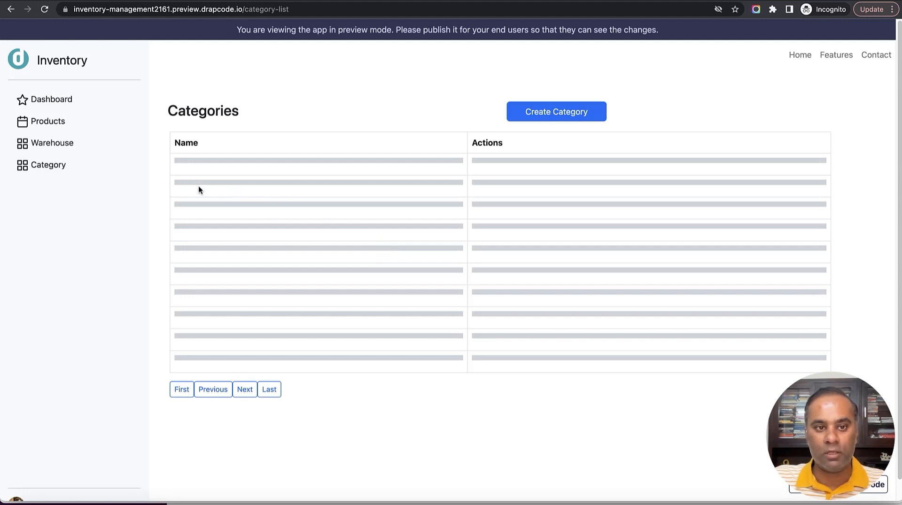
pyautogui.moveTo(177, 163); pyautogui.dragTo(311, 179)
# - Create a second category named "Hardware" through the Create Category form in the preview
pyautogui.click(563, 113)
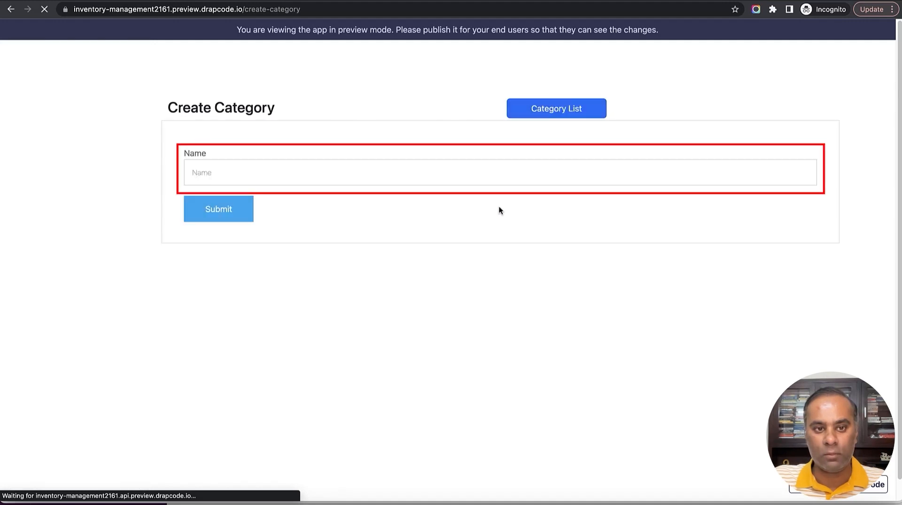
pyautogui.click(439, 174)
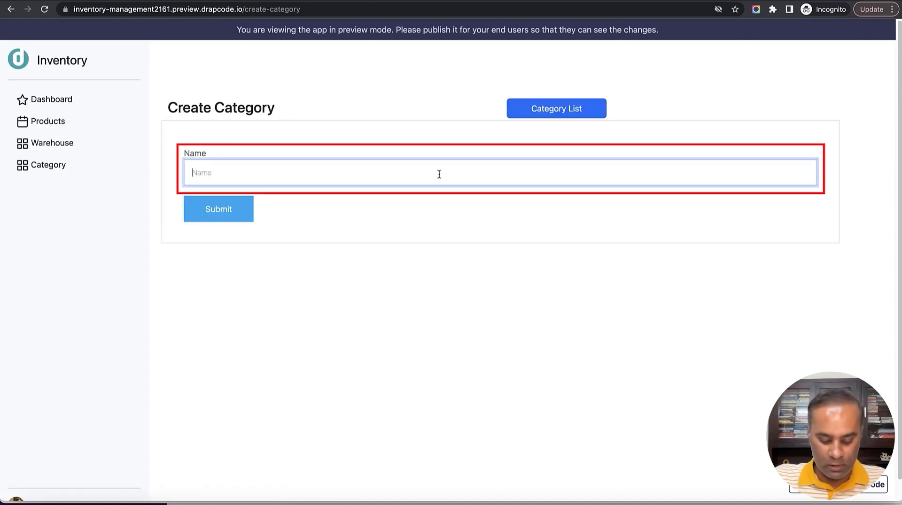
pyautogui.write('Hardware')
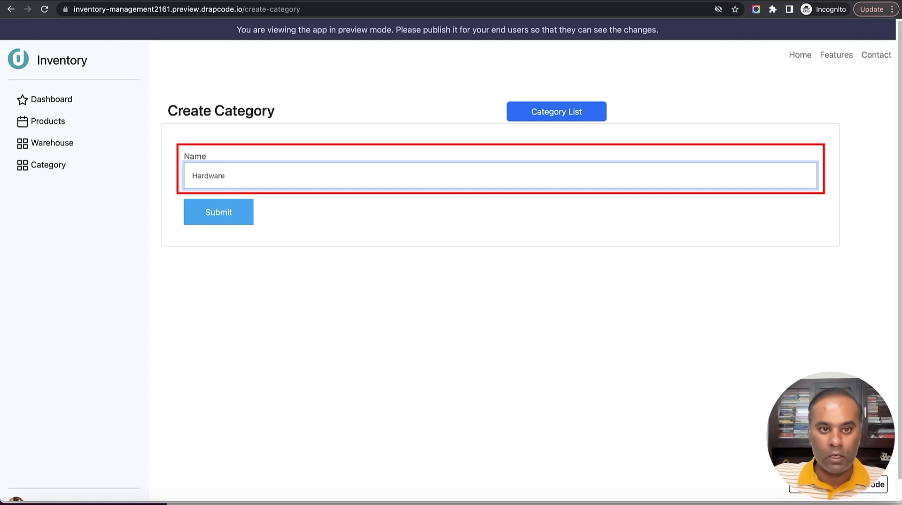
pyautogui.click(216, 217)
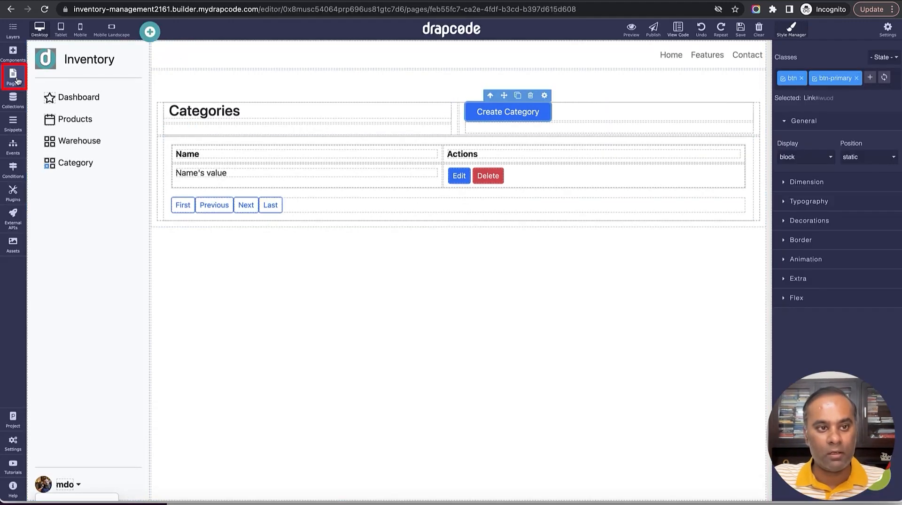
# - In the editor, create a page named "Warehouse List" copied from the existing Category List page, accessible to Users with Admin Role
pyautogui.click(17, 81)
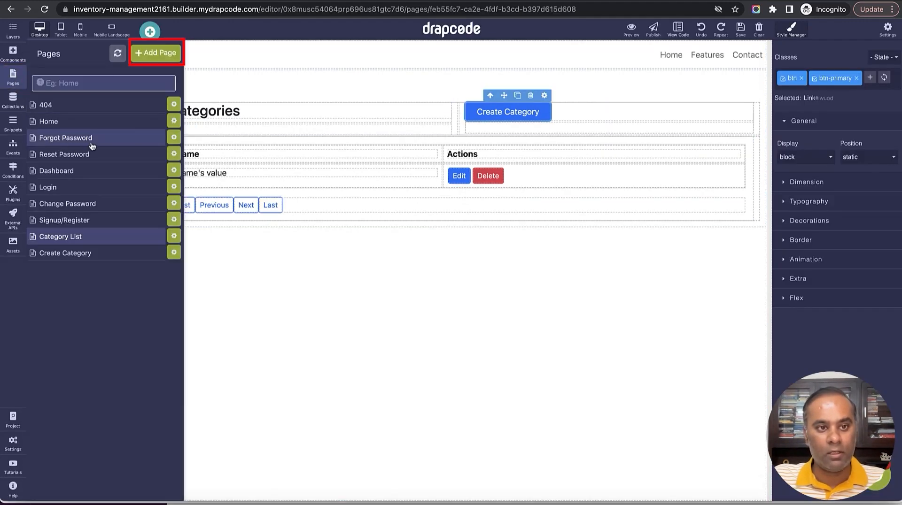
pyautogui.click(156, 52)
pyautogui.click(244, 119)
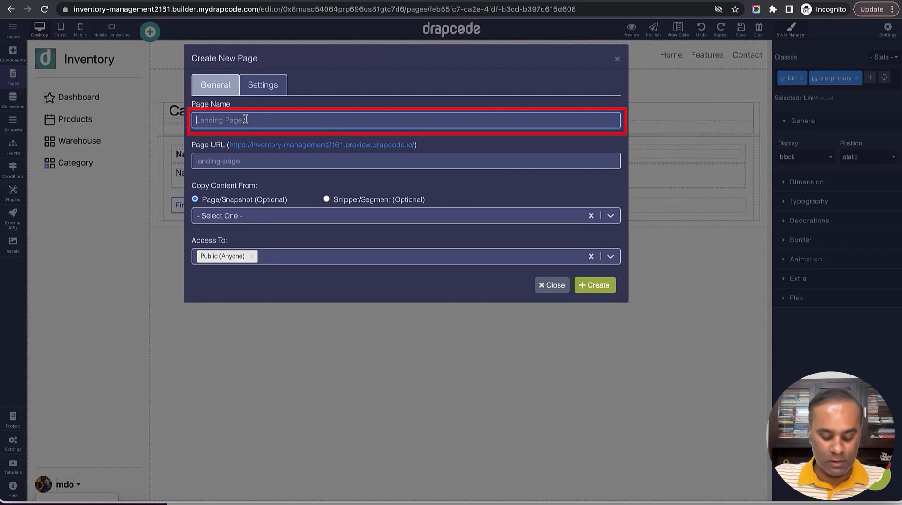
pyautogui.write('Warehour')
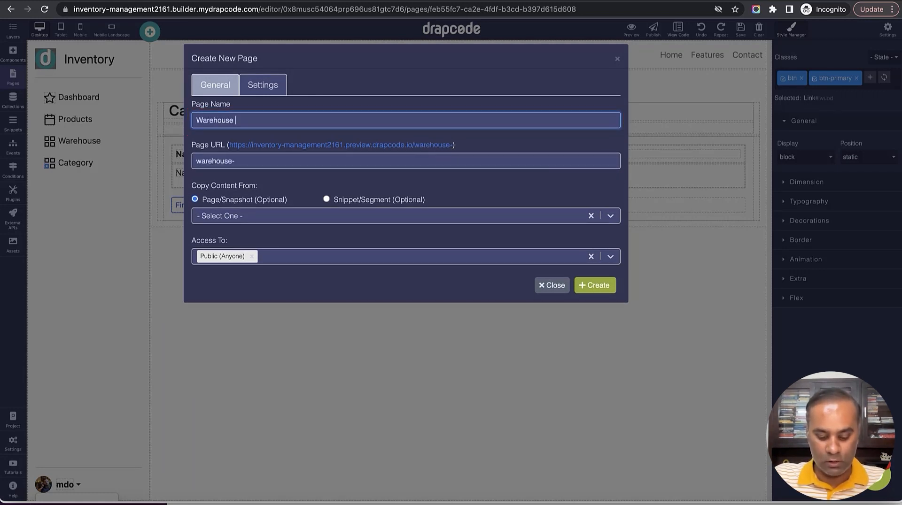
pyautogui.click(301, 218)
pyautogui.click(299, 259)
pyautogui.click(300, 242)
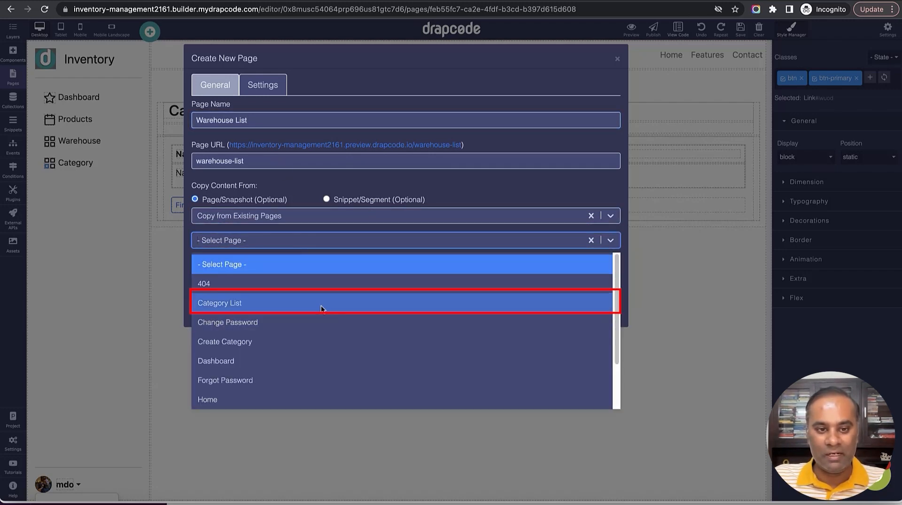
pyautogui.click(321, 305)
pyautogui.click(297, 282)
pyautogui.click(290, 317)
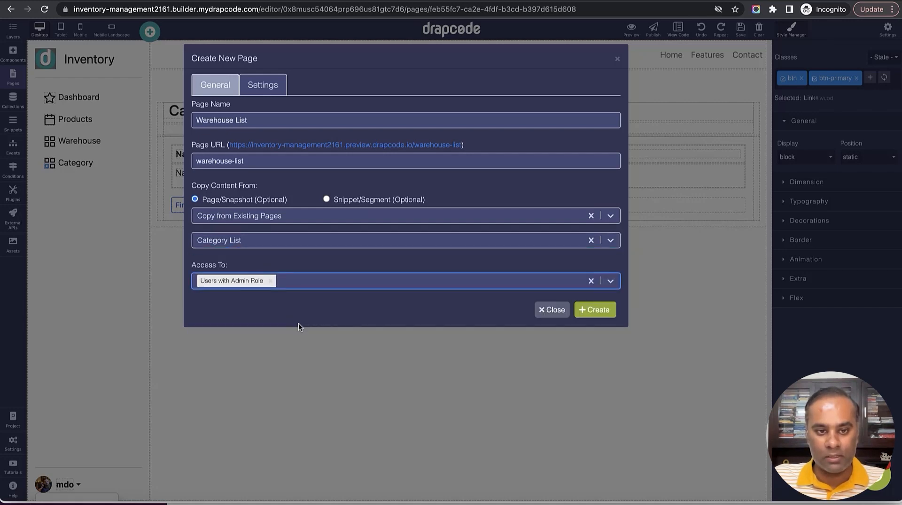
pyautogui.click(594, 310)
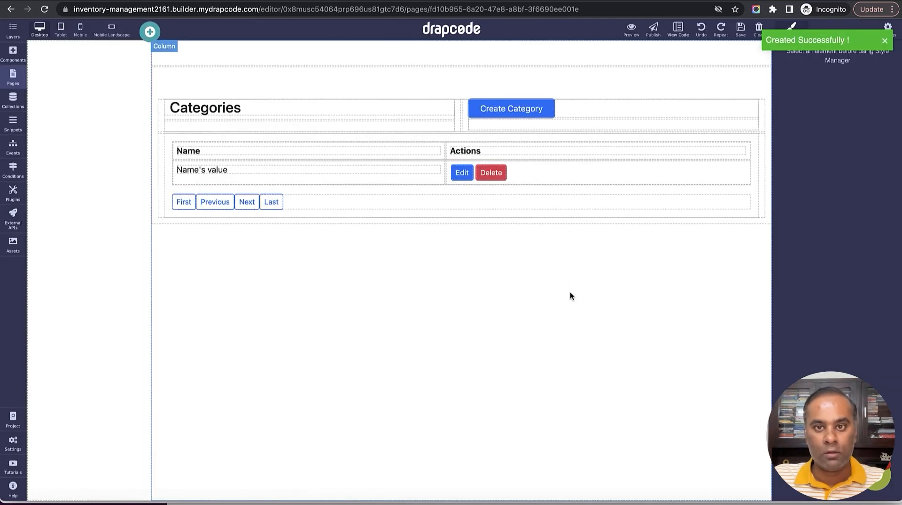
# - Change the Categories heading on the new page to "Warehouses"
pyautogui.doubleClick(292, 113)
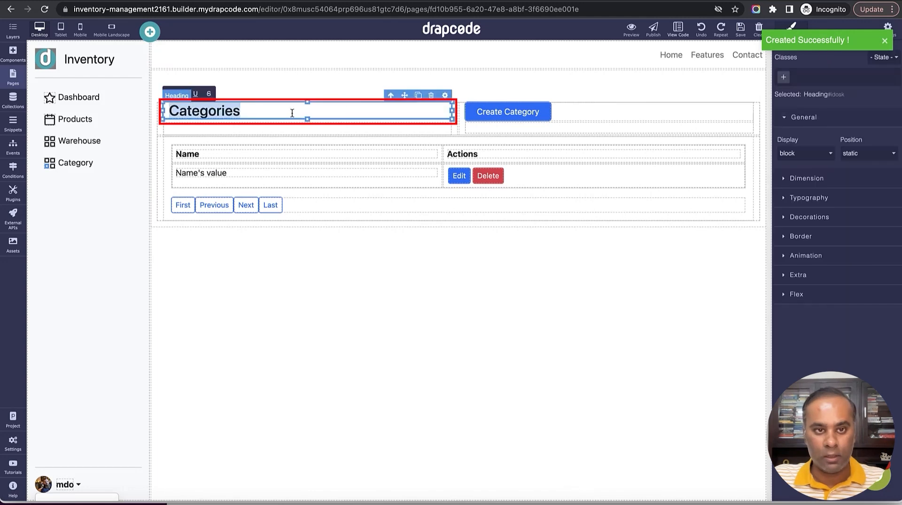
pyautogui.write('Warehou')
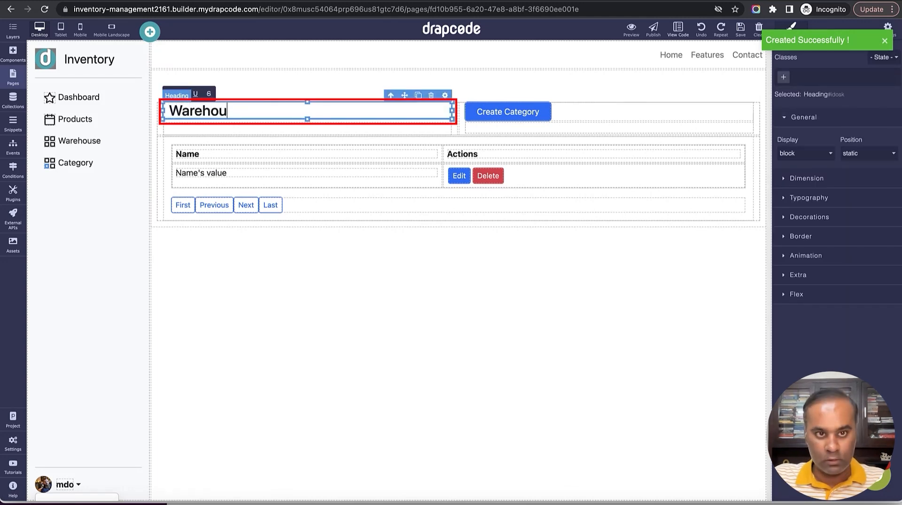
pyautogui.write('ses')
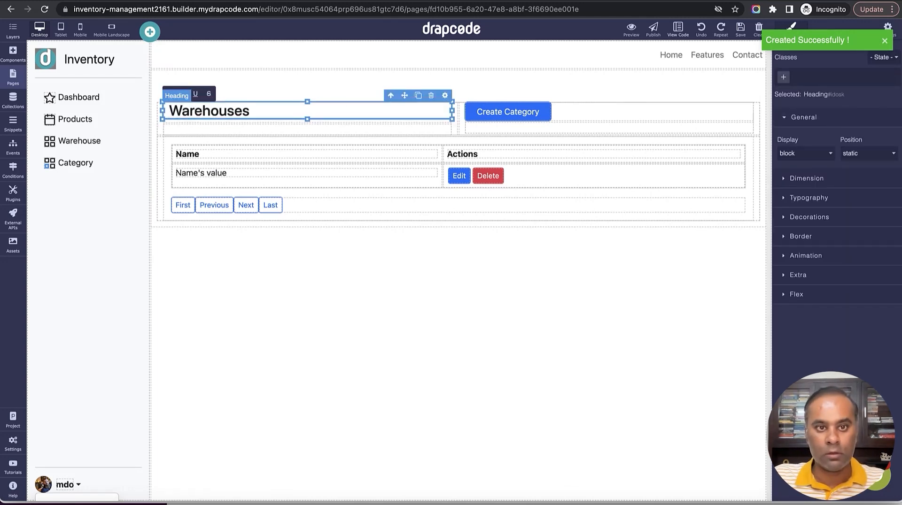
# - Replace the copied category data table with a new Data Table component below the Warehouses heading
pyautogui.click(609, 138)
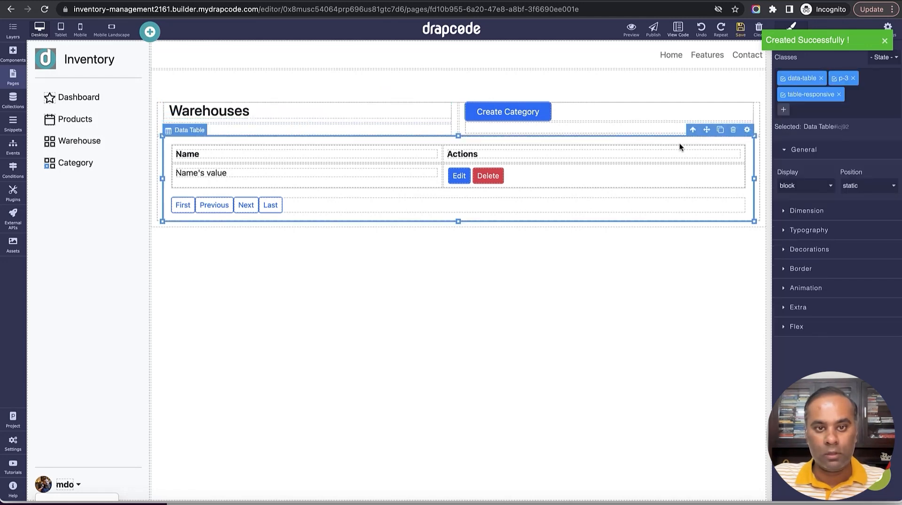
pyautogui.click(732, 130)
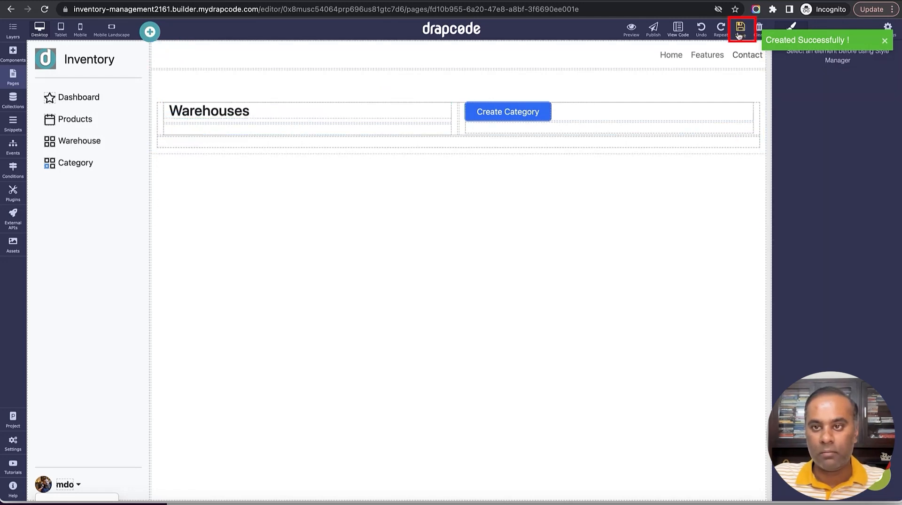
pyautogui.click(13, 54)
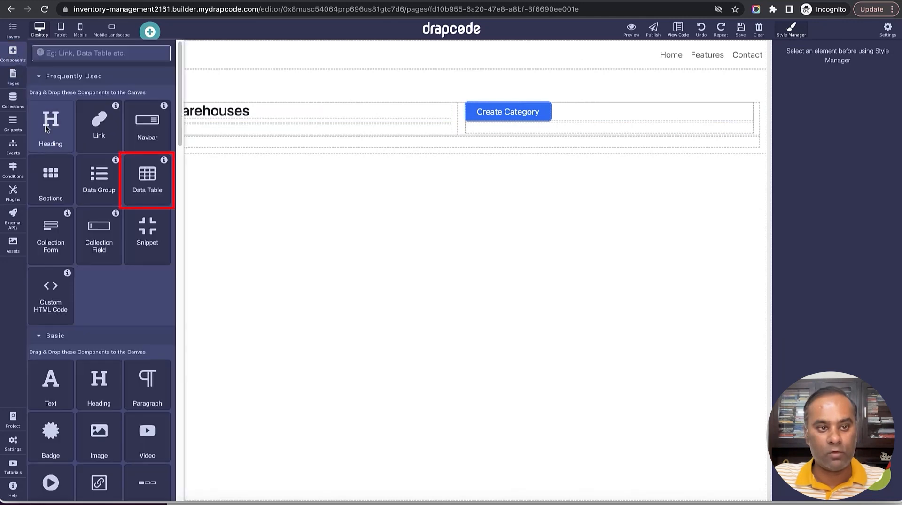
pyautogui.moveTo(147, 181); pyautogui.dragTo(390, 147)
pyautogui.moveTo(396, 143); pyautogui.dragTo(392, 153)
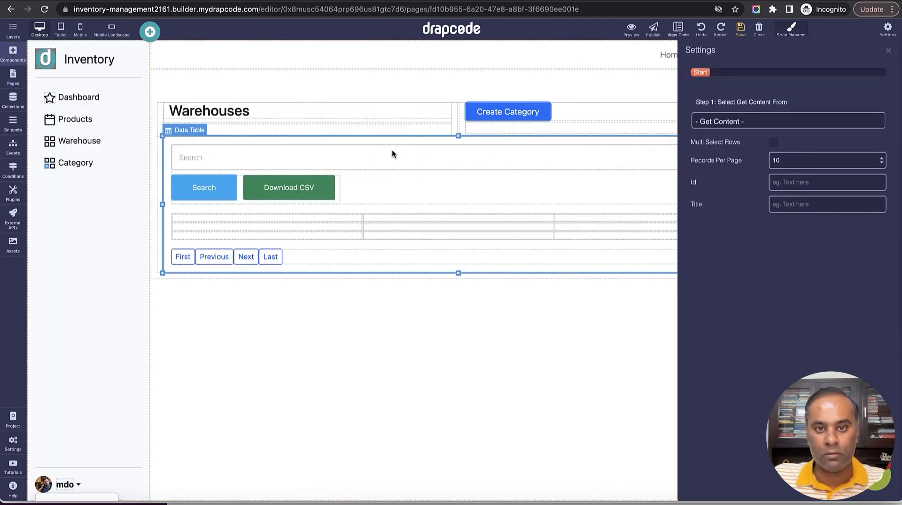
# - Set the data table to get its data from the Warehouse collection, and delete its search form
pyautogui.click(773, 125)
pyautogui.click(772, 138)
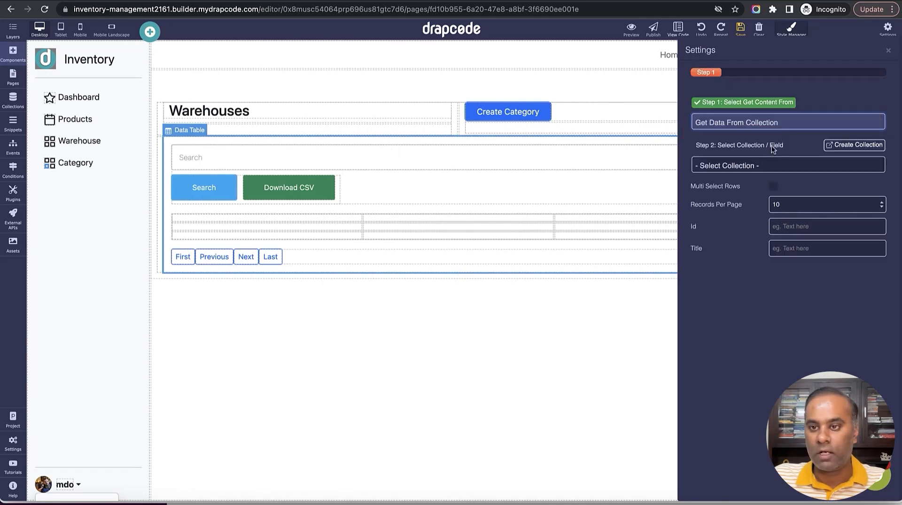
pyautogui.click(763, 164)
pyautogui.click(762, 224)
pyautogui.click(887, 50)
pyautogui.click(740, 28)
pyautogui.click(545, 246)
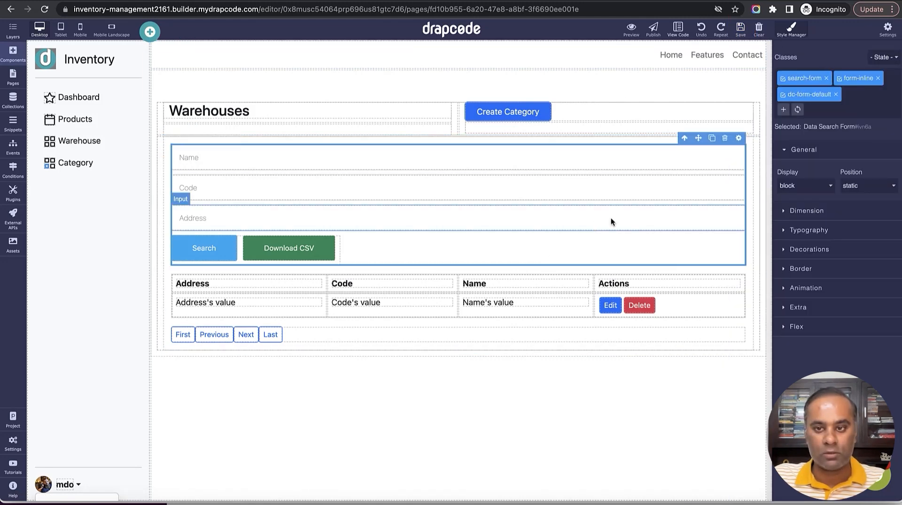
pyautogui.click(725, 141)
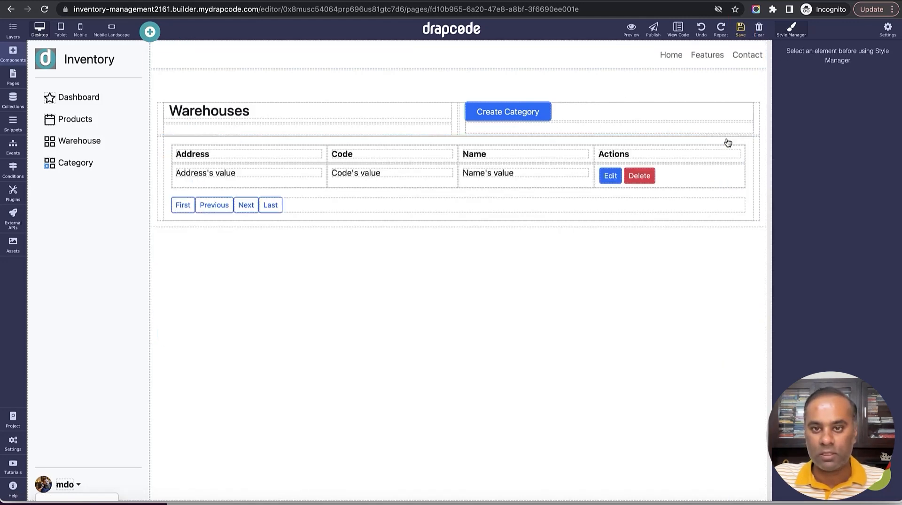
# - Change the Create Category button's text to "Create Warehouse" and save the page
pyautogui.doubleClick(522, 113)
pyautogui.write('Warehouse')
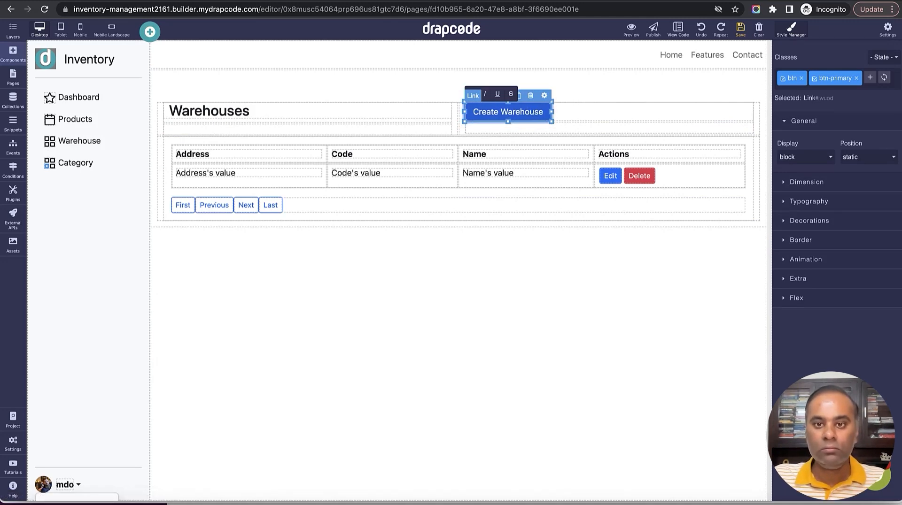
pyautogui.click(740, 28)
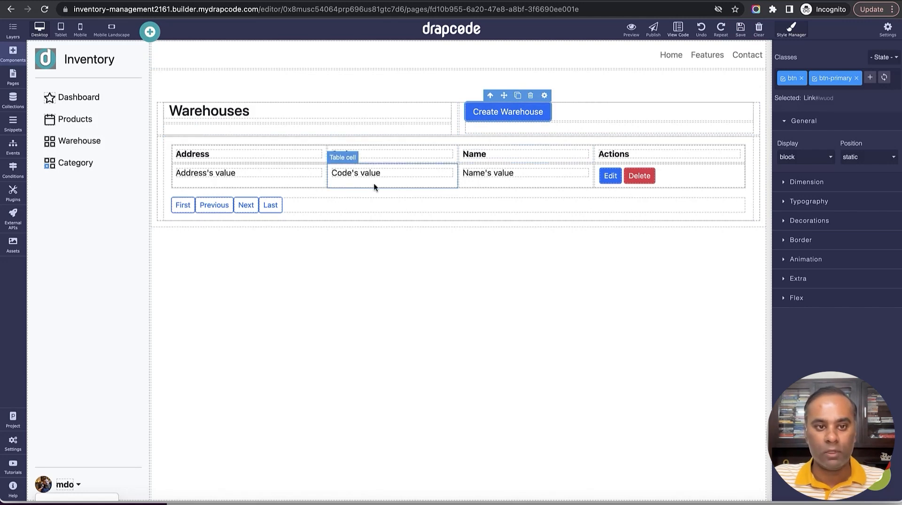
# - Reorder the table's headers and value cells to Name, Code, Address ahead of Actions, and save the page
pyautogui.moveTo(290, 157); pyautogui.dragTo(237, 155)
pyautogui.moveTo(533, 168); pyautogui.dragTo(226, 179)
pyautogui.moveTo(534, 146); pyautogui.dragTo(373, 156)
pyautogui.moveTo(562, 165); pyautogui.dragTo(367, 178)
pyautogui.click(738, 34)
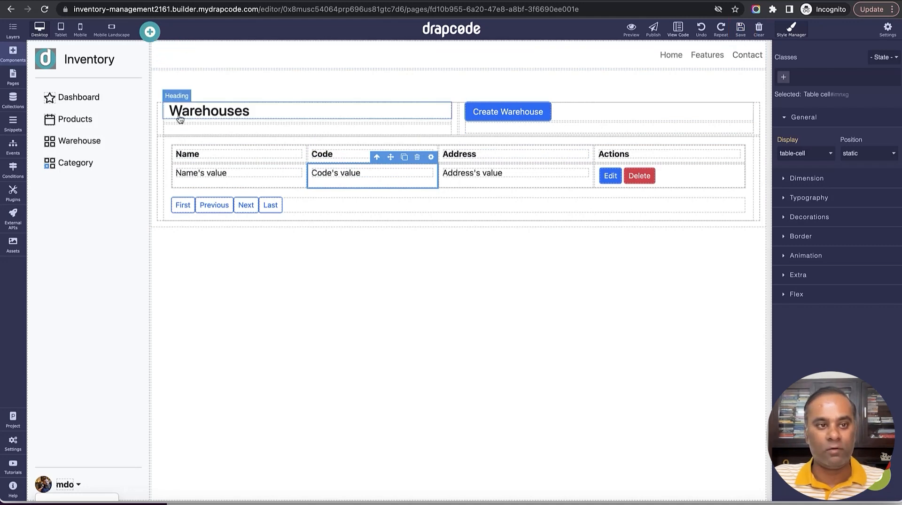
# - Start a new page named "Create Warehouse" and choose who has access to it
pyautogui.click(9, 78)
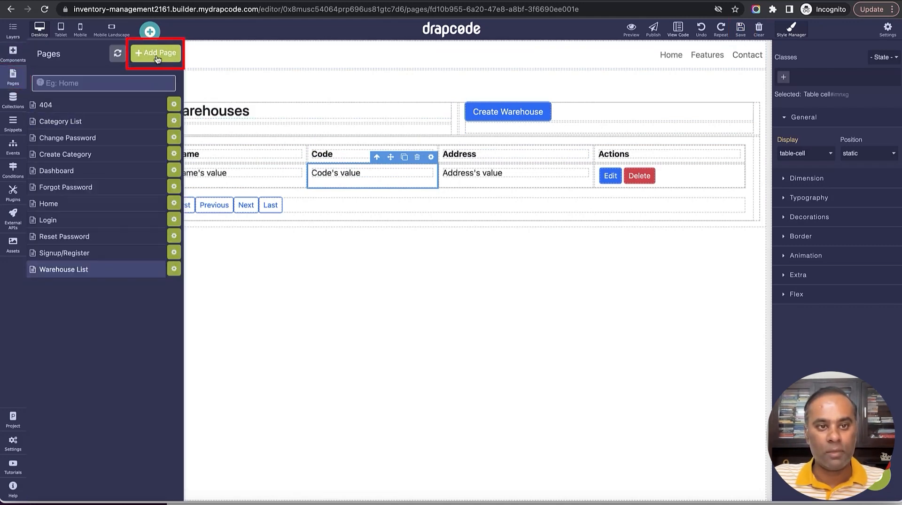
pyautogui.click(155, 53)
pyautogui.write('Cre')
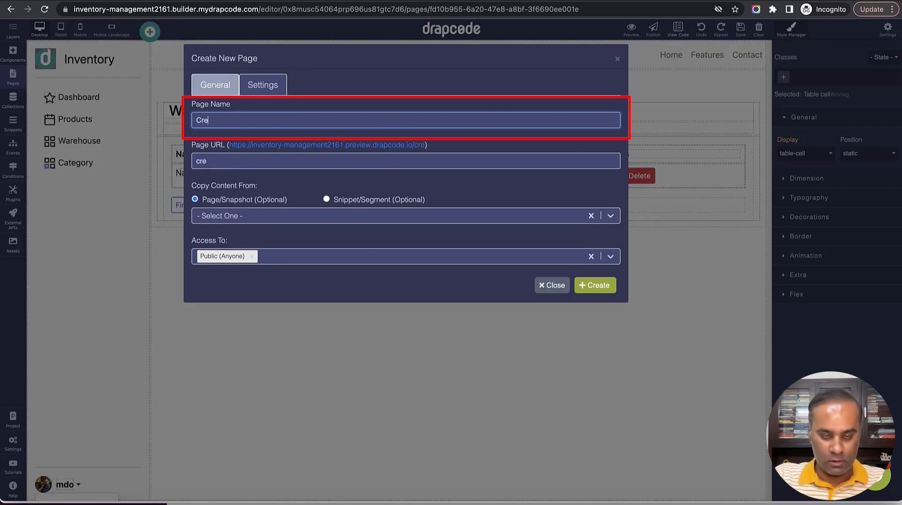
pyautogui.write('ate Warehouse')
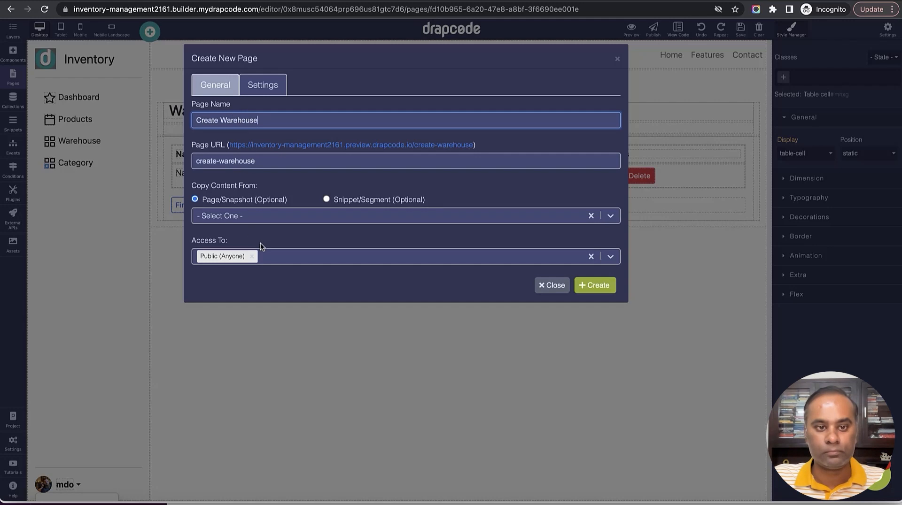
pyautogui.click(286, 257)
pyautogui.click(282, 302)
# - Set the new page to copy its content from the existing Create Category page and create it
pyautogui.click(296, 219)
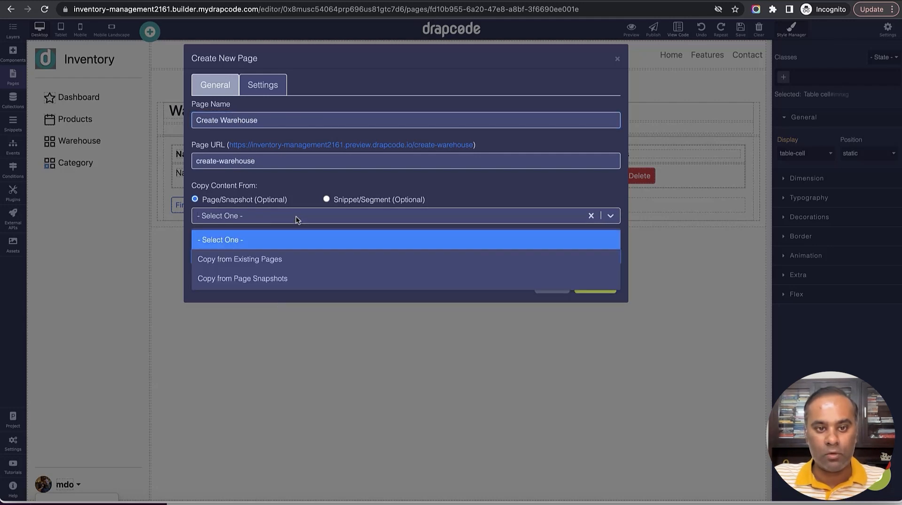
pyautogui.click(298, 258)
pyautogui.click(296, 241)
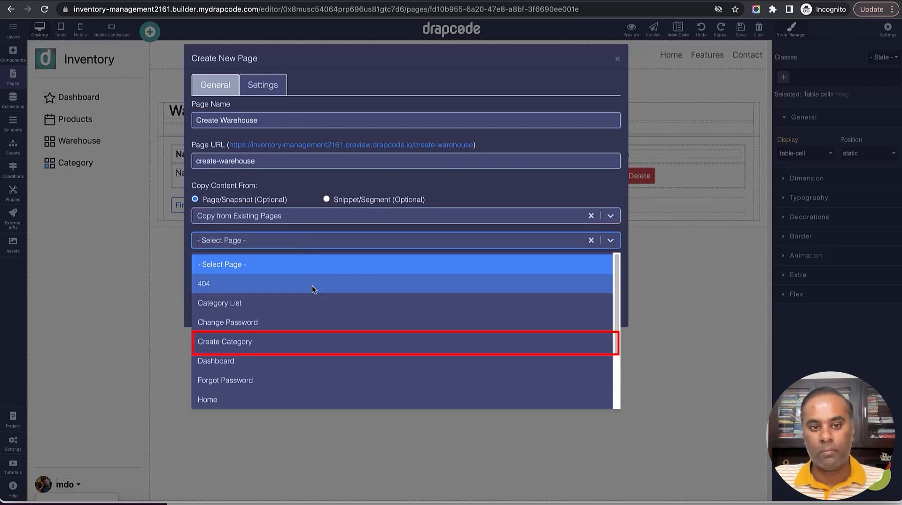
pyautogui.click(298, 342)
pyautogui.click(590, 310)
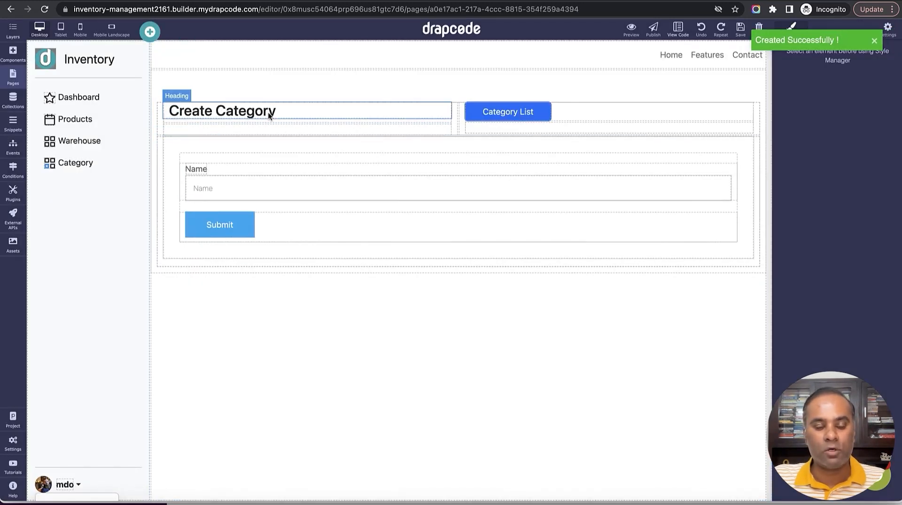
# - Change the page heading from Create Category to "Create Warehouse"
pyautogui.click(269, 116)
pyautogui.doubleClick(268, 114)
pyautogui.doubleClick(263, 113)
pyautogui.write('W')
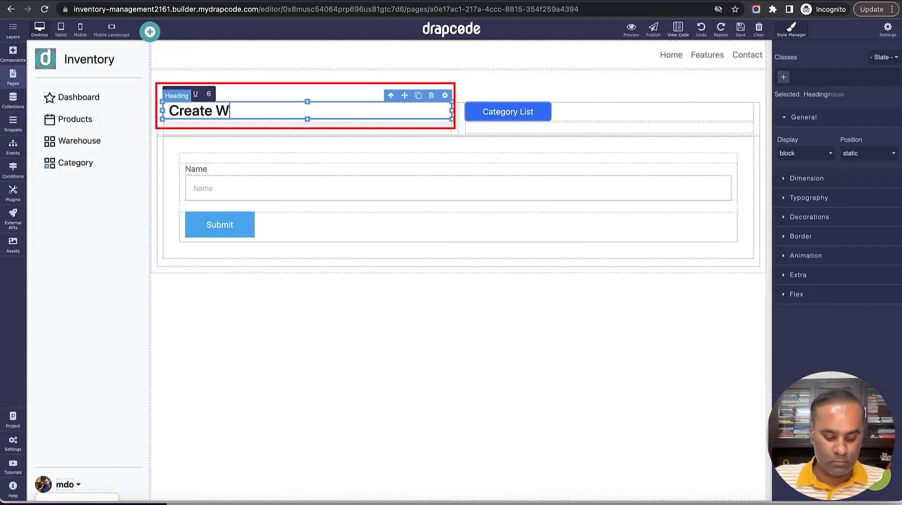
pyautogui.write('arehouse')
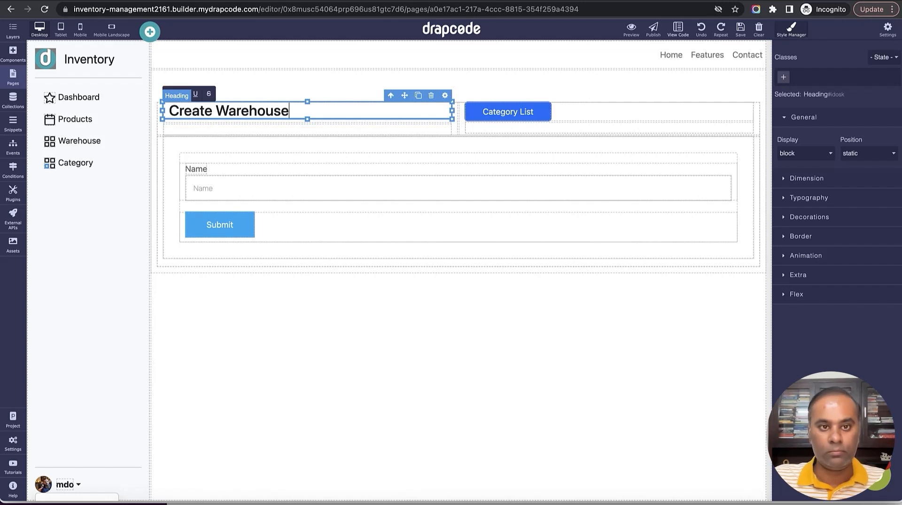
# - Relabel the Category List button as "Warehouse List", link it to the Warehouse List page, and save
pyautogui.click(517, 116)
pyautogui.doubleClick(500, 117)
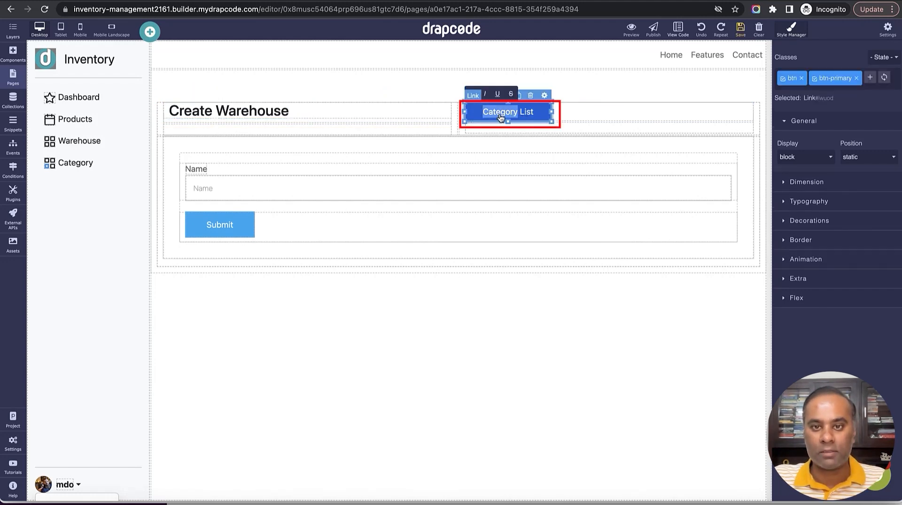
pyautogui.write('Warehouse')
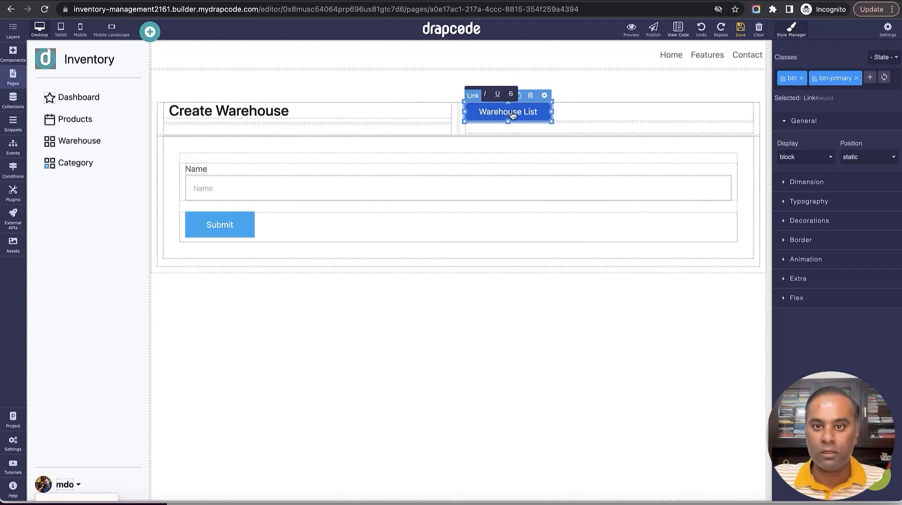
pyautogui.click(544, 95)
pyautogui.click(775, 132)
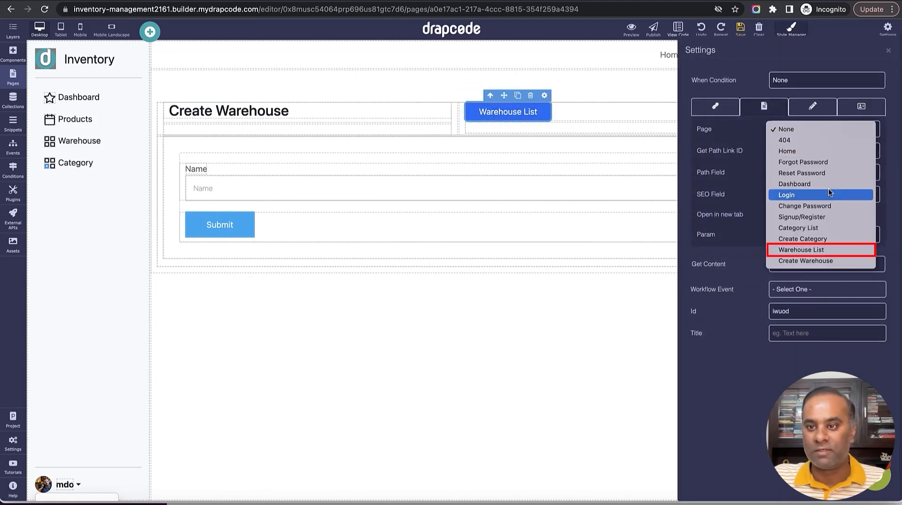
pyautogui.click(826, 250)
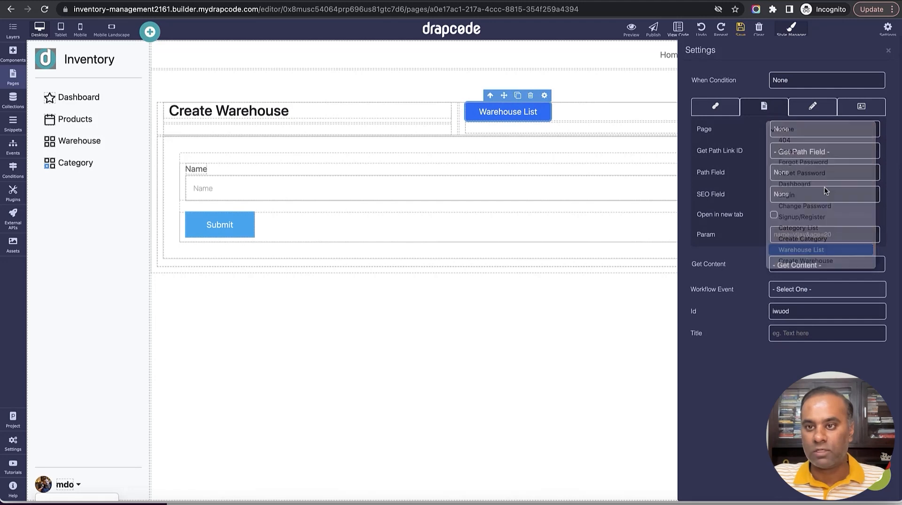
pyautogui.click(740, 28)
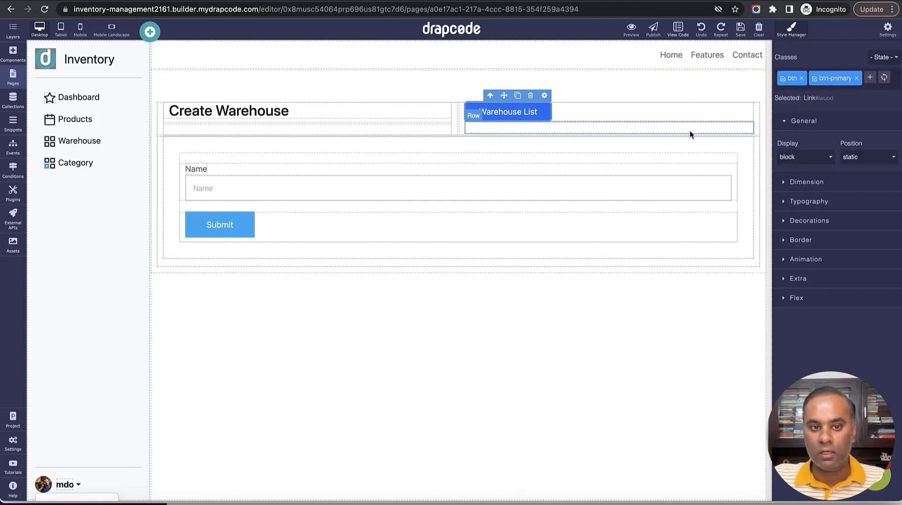
# - Switch the collection form to the Warehouse collection and delete its Cancel button
pyautogui.click(746, 146)
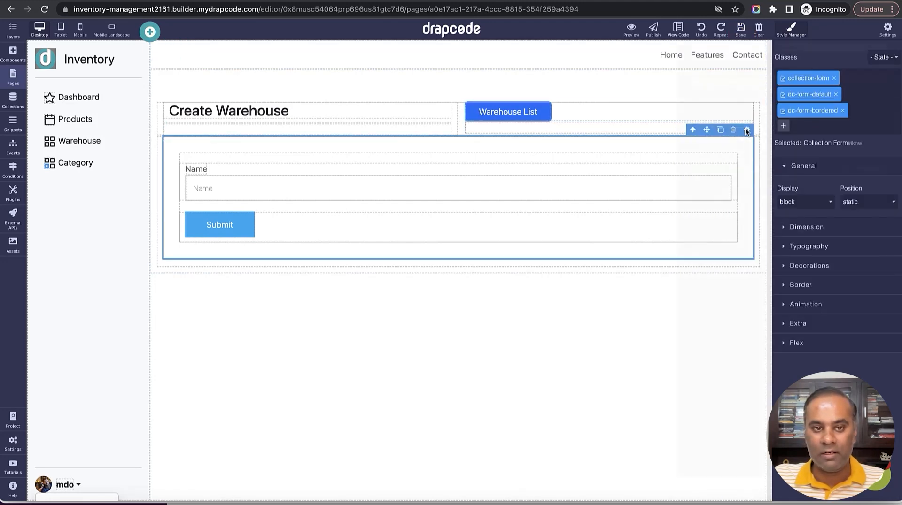
pyautogui.click(747, 130)
pyautogui.click(745, 127)
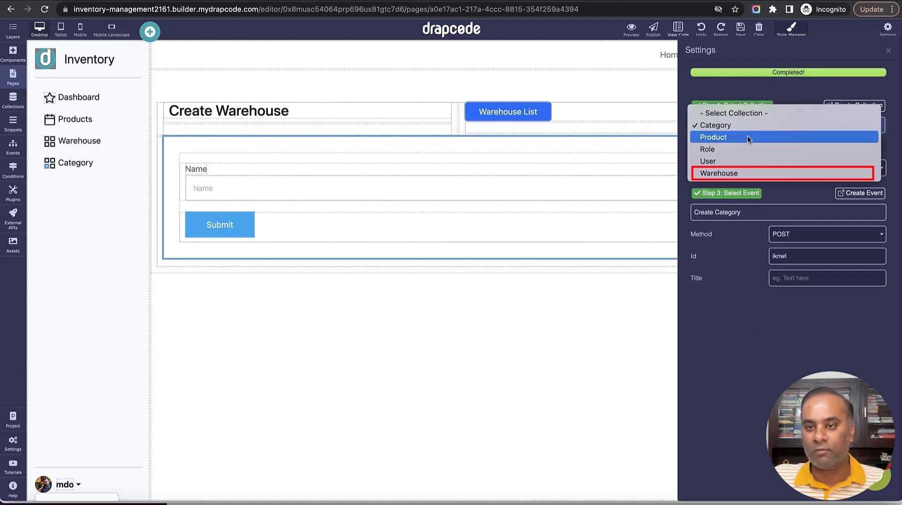
pyautogui.click(752, 172)
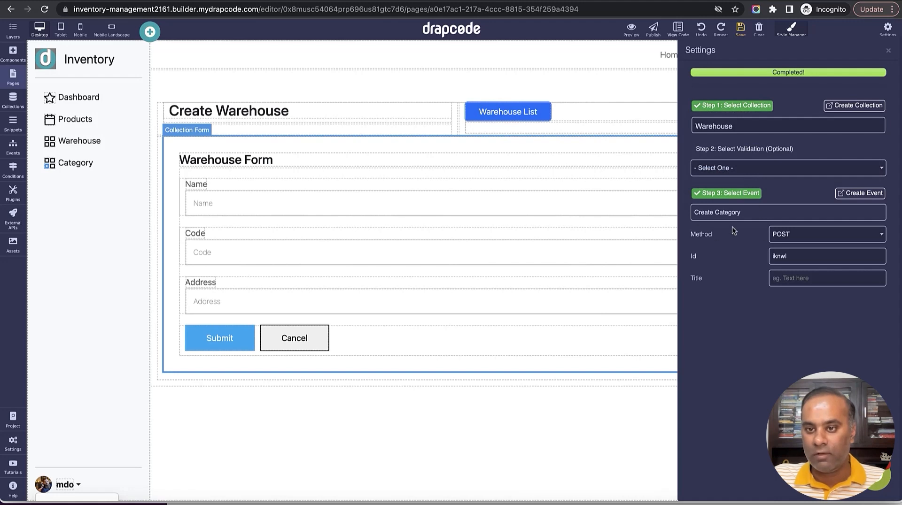
pyautogui.click(887, 52)
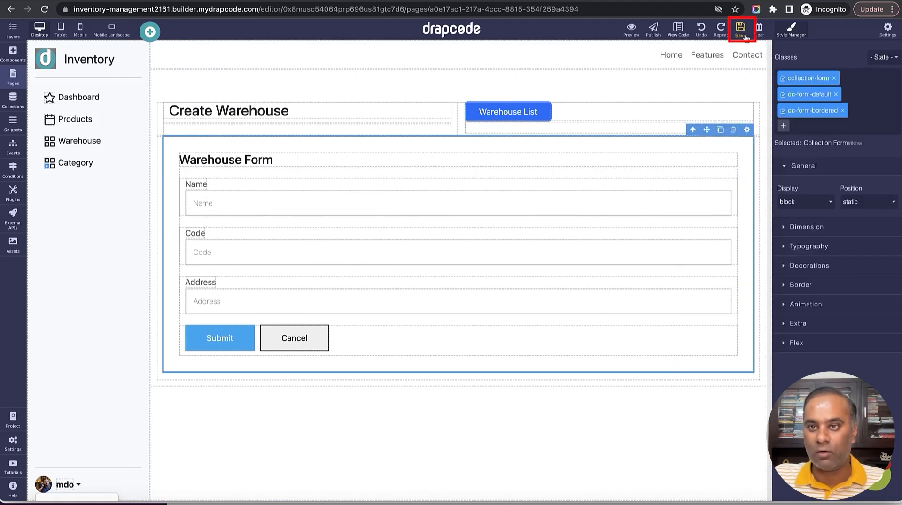
pyautogui.click(324, 339)
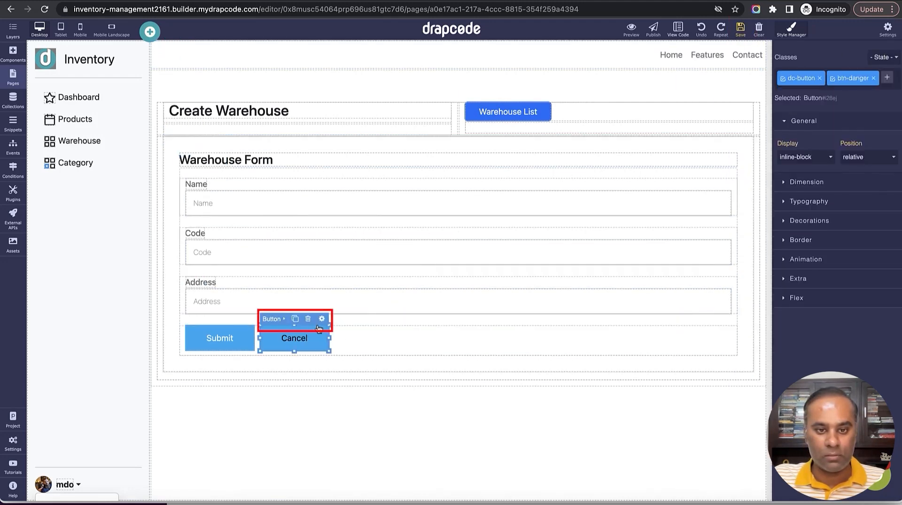
pyautogui.click(309, 321)
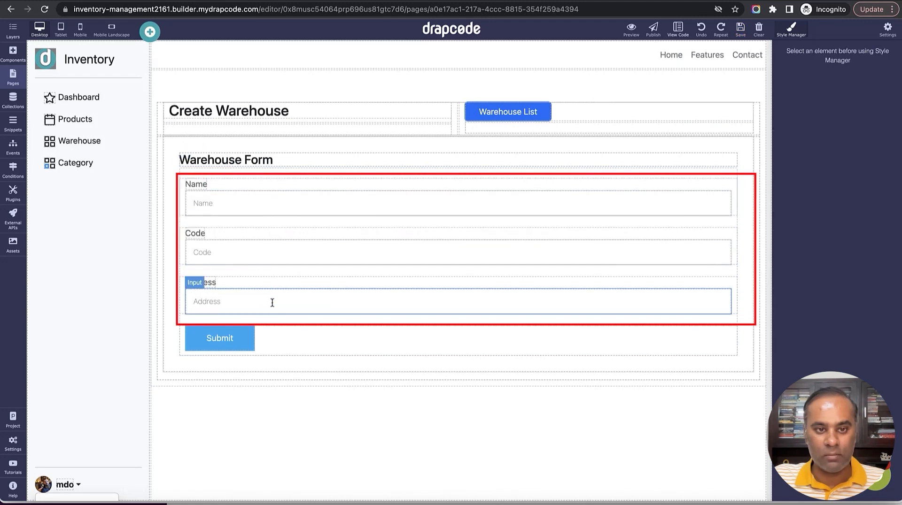
# - Create a new event named "Create Warehouse"
pyautogui.click(14, 149)
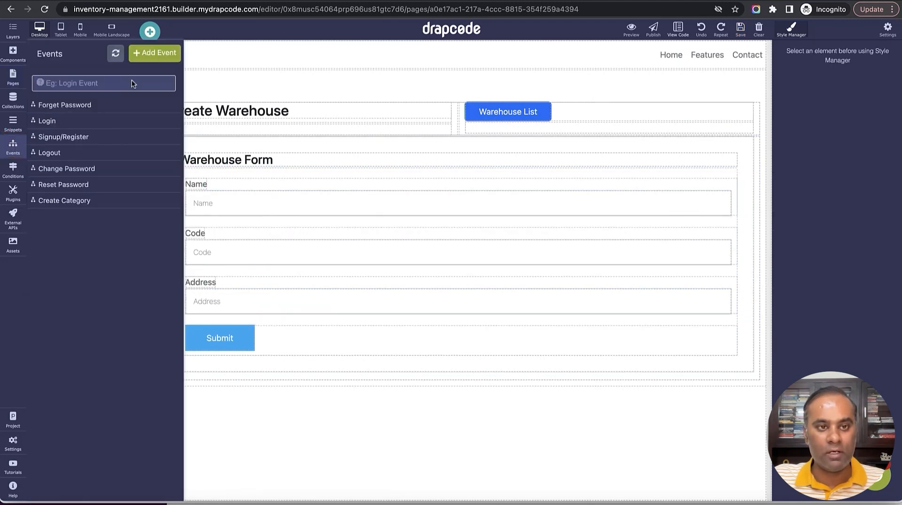
pyautogui.click(155, 53)
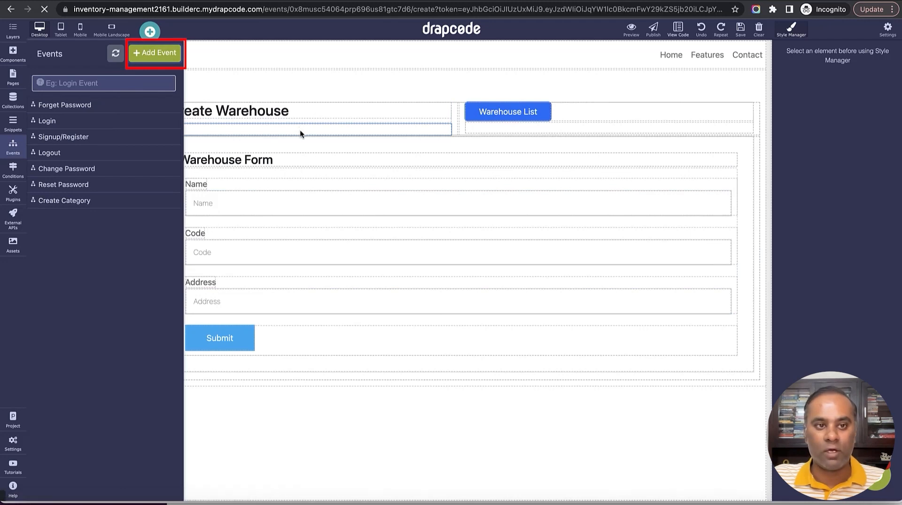
pyautogui.write('Create Warehouse')
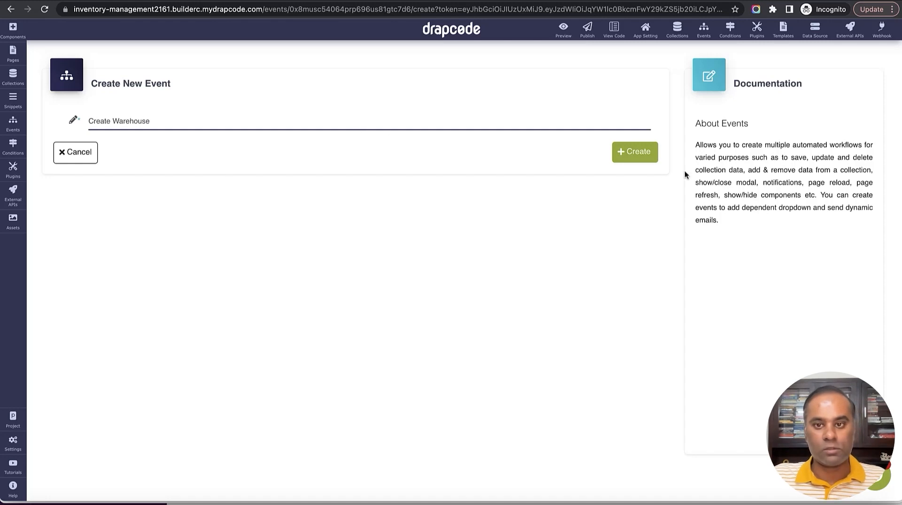
pyautogui.click(640, 152)
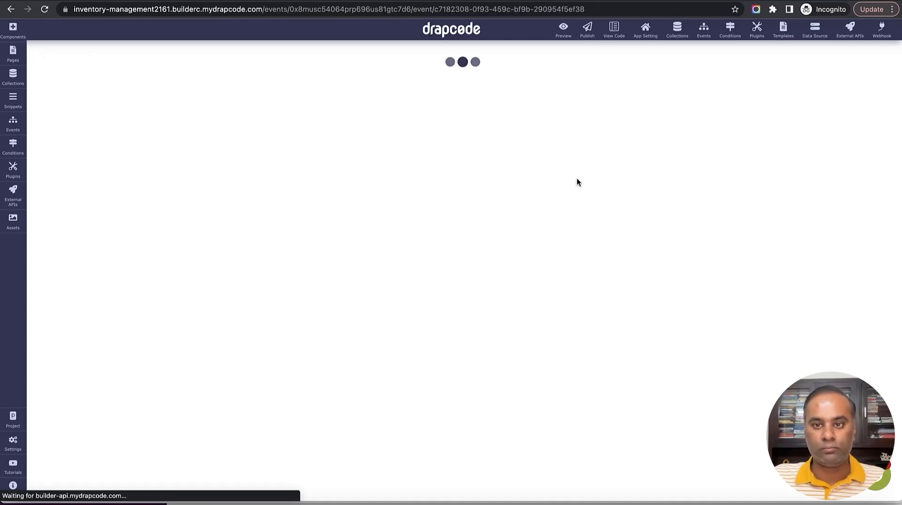
# - Add a Save Data action to the Create Warehouse event and set its collection to Warehouse
pyautogui.click(355, 183)
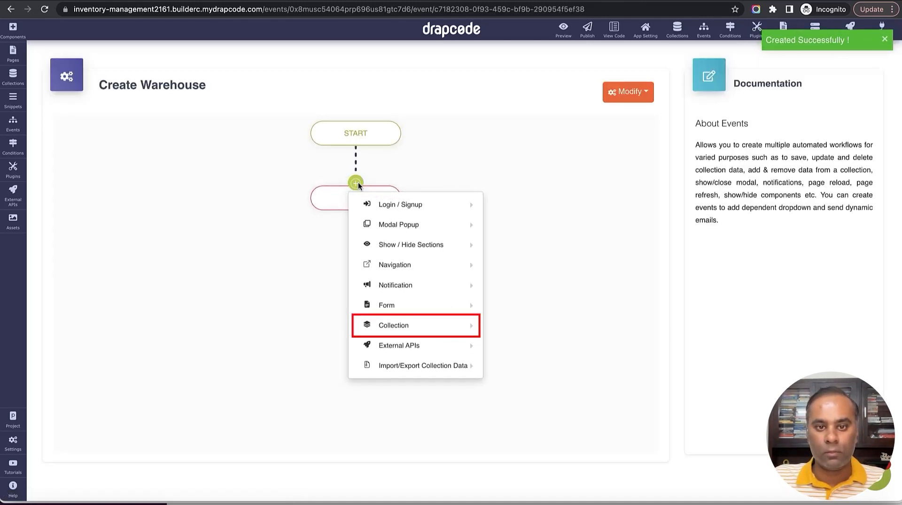
pyautogui.moveTo(387, 304)
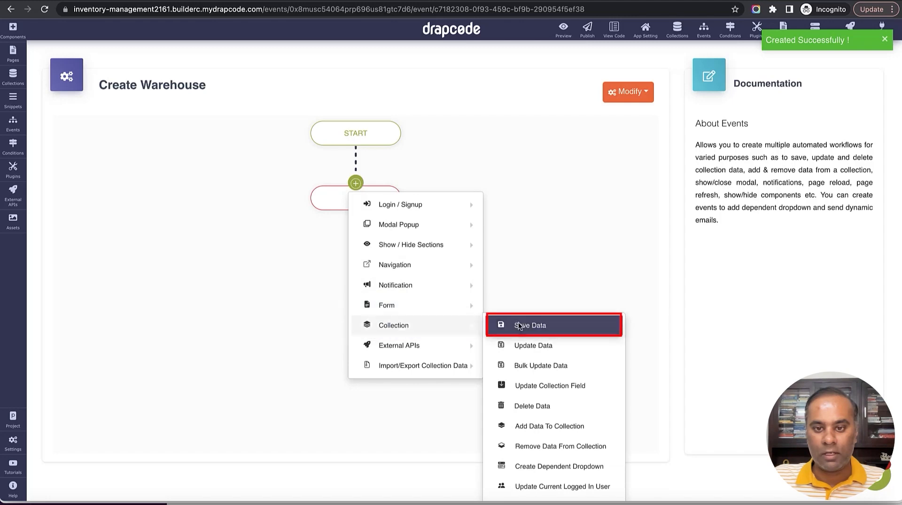
pyautogui.click(516, 323)
pyautogui.click(408, 139)
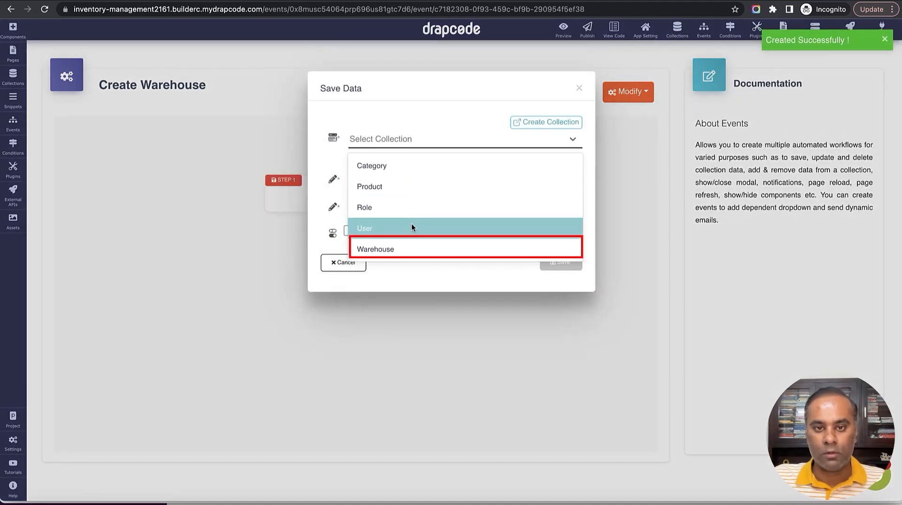
pyautogui.click(413, 249)
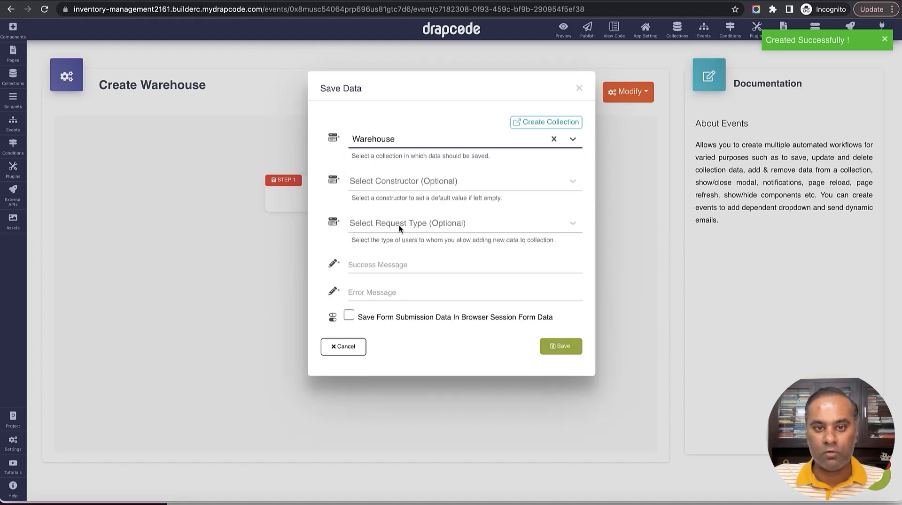
# - Set the Save Data success message to "Warehouse Created" and the error message to "Error", and save the action
pyautogui.click(408, 265)
pyautogui.write('Warehous')
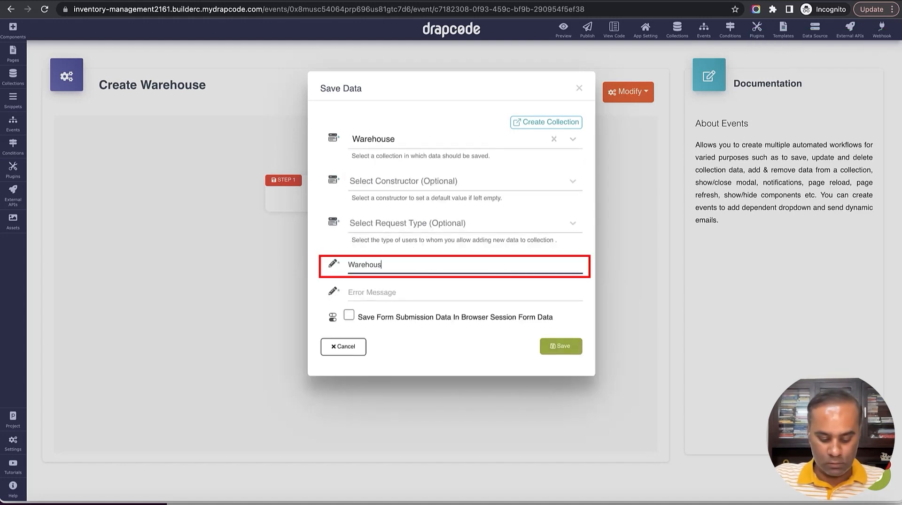
pyautogui.write('e Crreated')
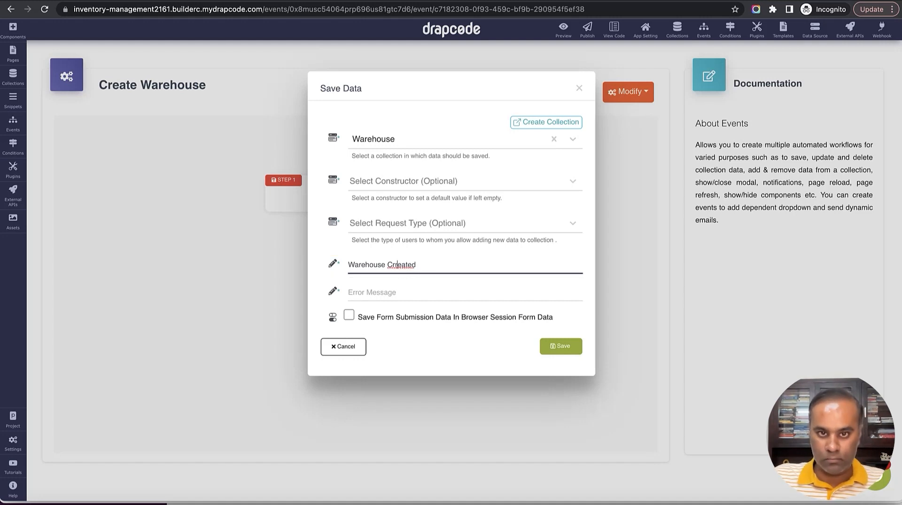
pyautogui.press('Tab')
pyautogui.write('Er')
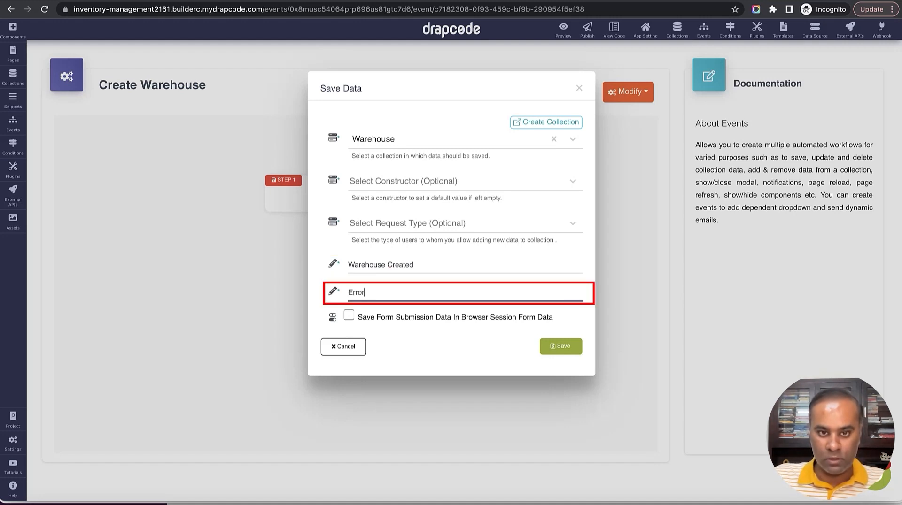
pyautogui.click(560, 346)
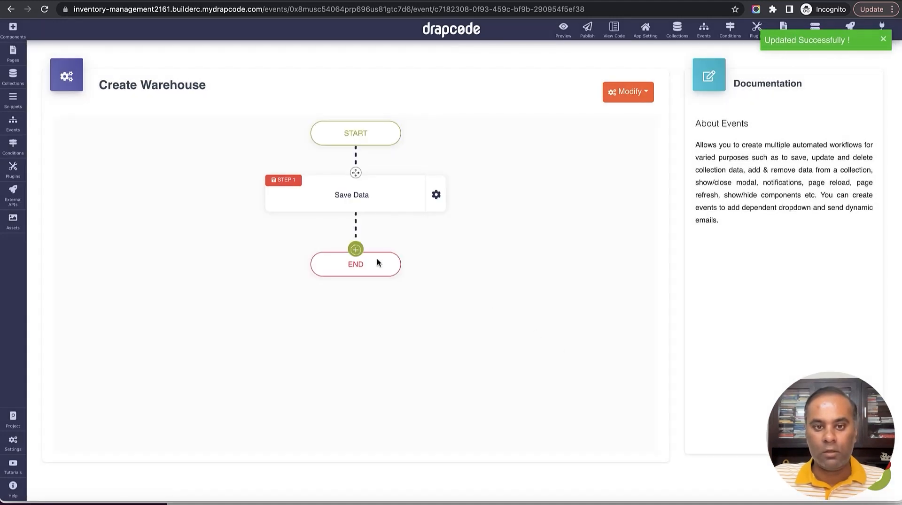
# - Add a Page Redirect action after Save Data with Warehouse List as its destination, and save it
pyautogui.click(356, 252)
pyautogui.moveTo(409, 370)
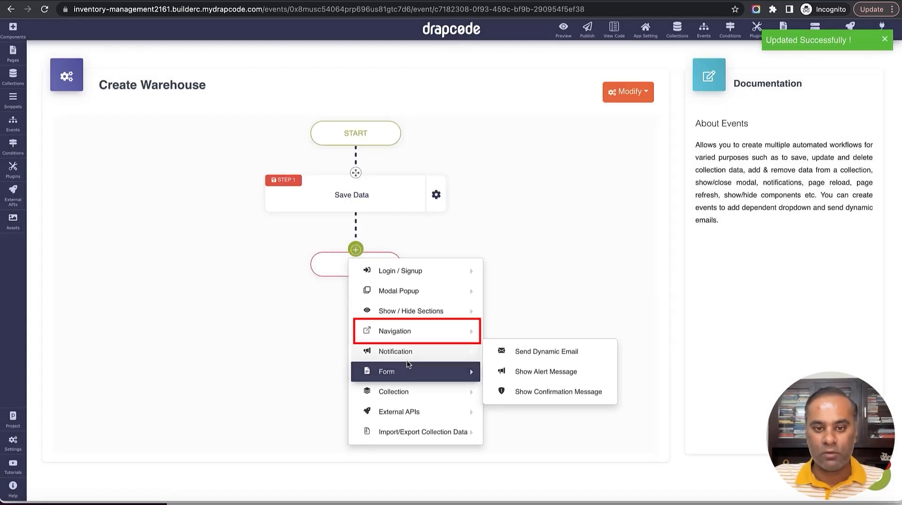
pyautogui.moveTo(470, 331)
pyautogui.click(532, 331)
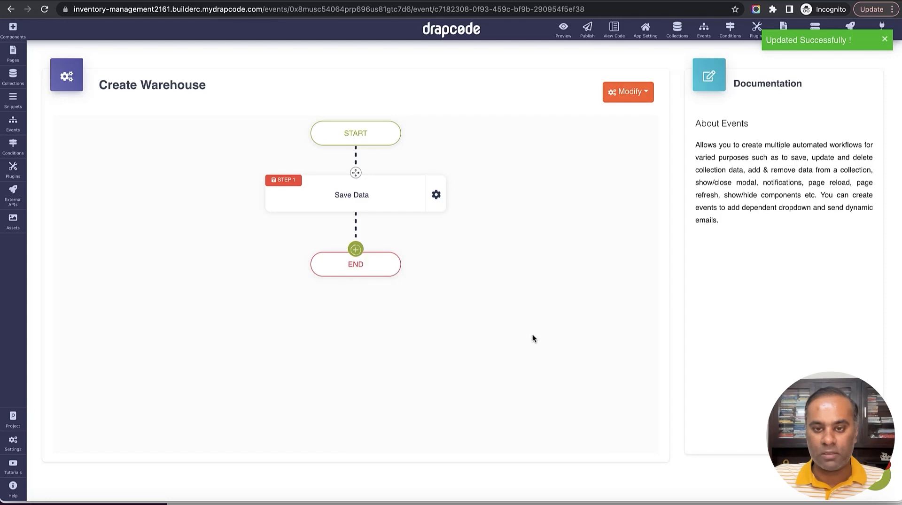
pyautogui.click(454, 141)
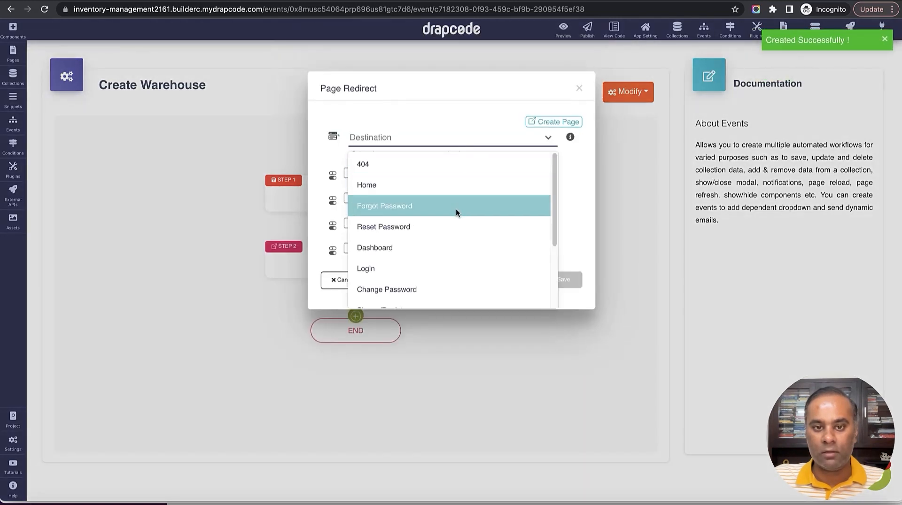
pyautogui.scroll(-3, 456, 208)
pyautogui.click(454, 268)
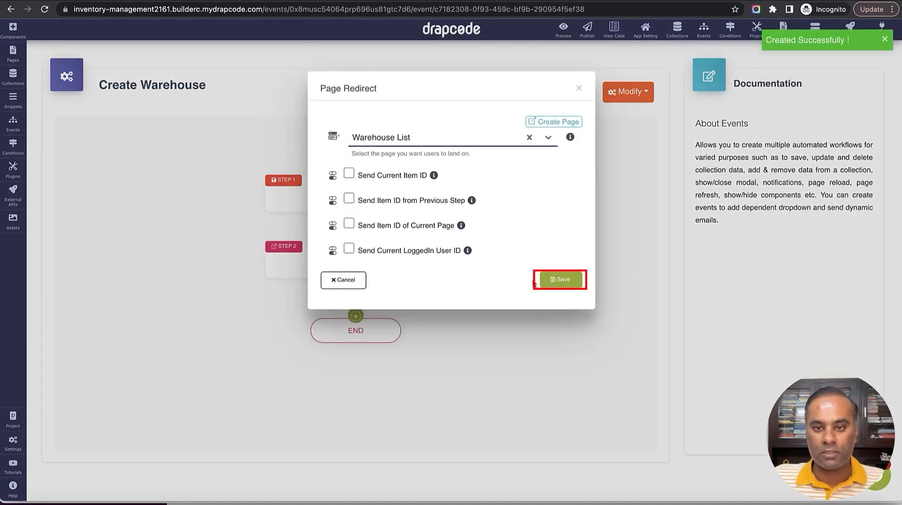
pyautogui.click(566, 281)
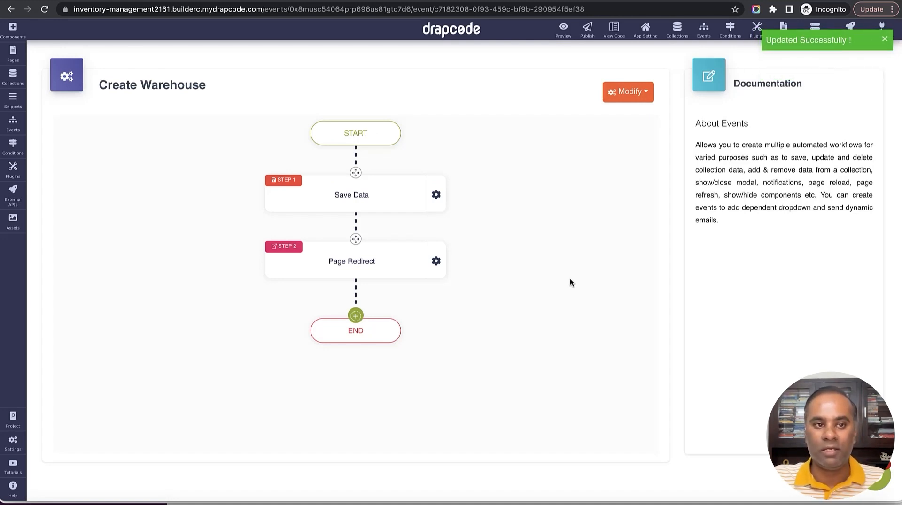
# - On the Create Warehouse page, set the collection form's event to Create Warehouse and save the page
pyautogui.click(13, 60)
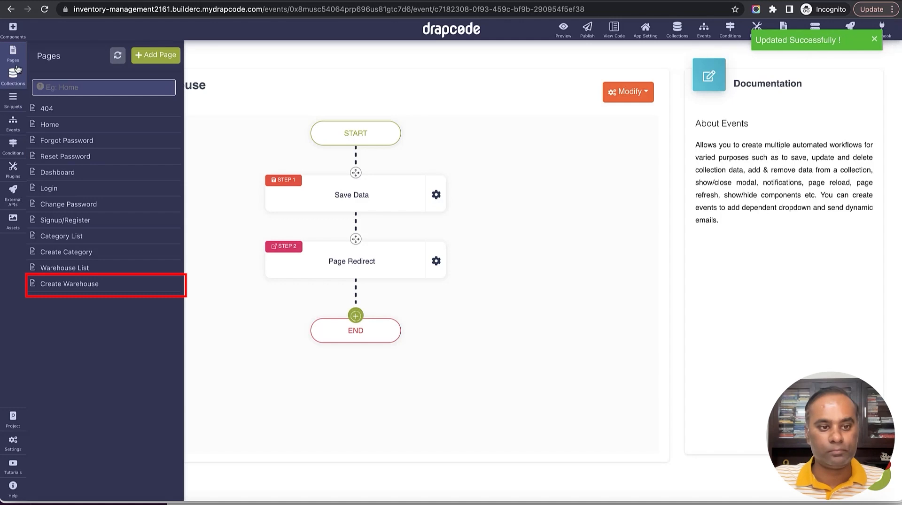
pyautogui.click(79, 285)
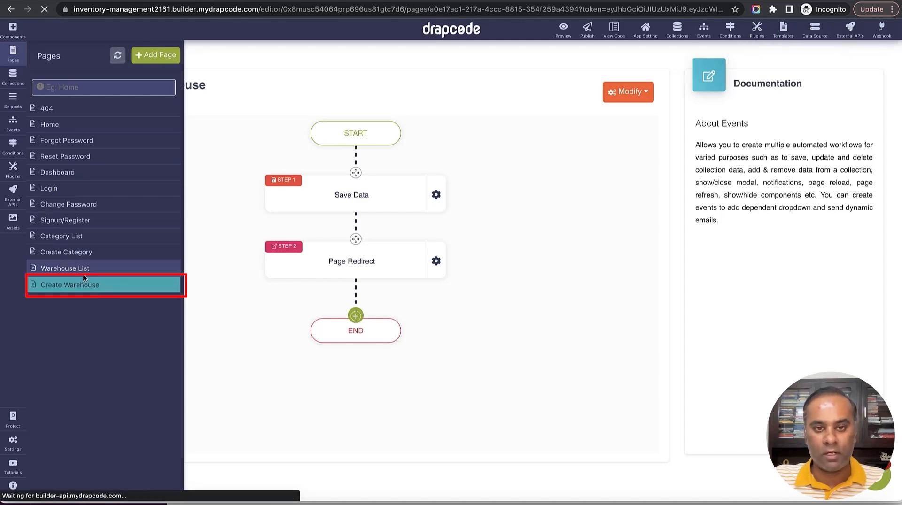
pyautogui.click(742, 228)
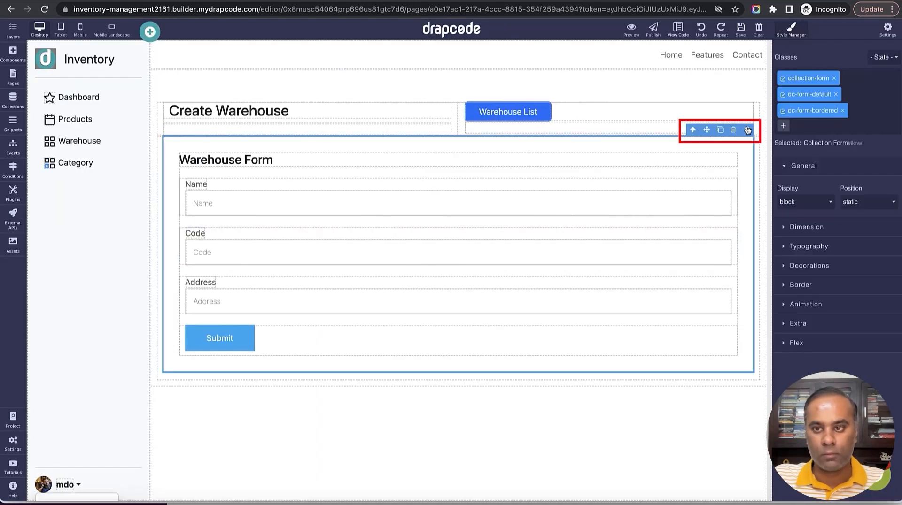
pyautogui.click(747, 130)
pyautogui.click(744, 211)
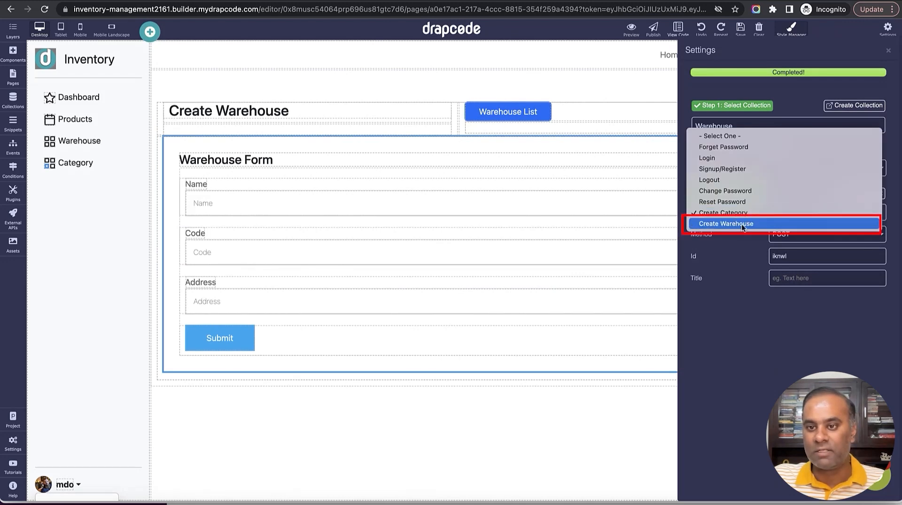
pyautogui.click(741, 224)
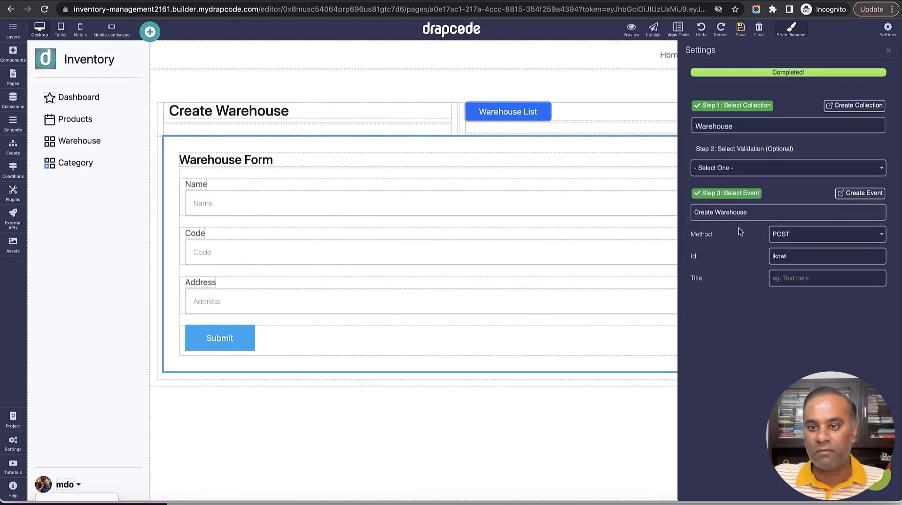
pyautogui.click(888, 51)
pyautogui.click(740, 28)
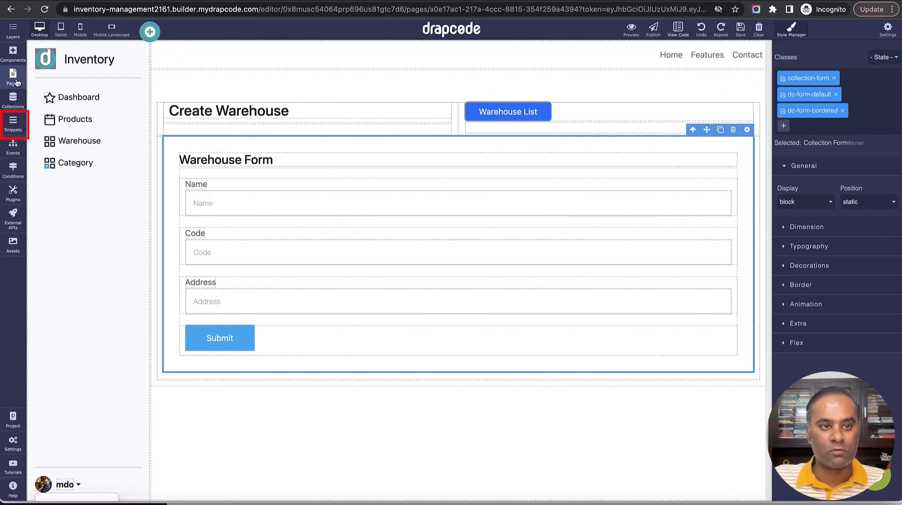
# - In the Admin Sidebar snippet, link the Warehouse item to the Warehouse List page and save the snippet
pyautogui.click(16, 125)
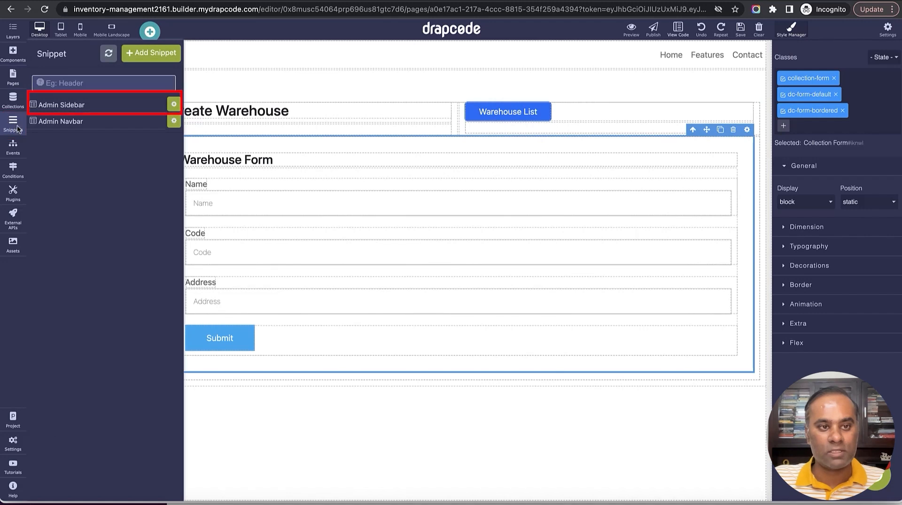
pyautogui.click(74, 105)
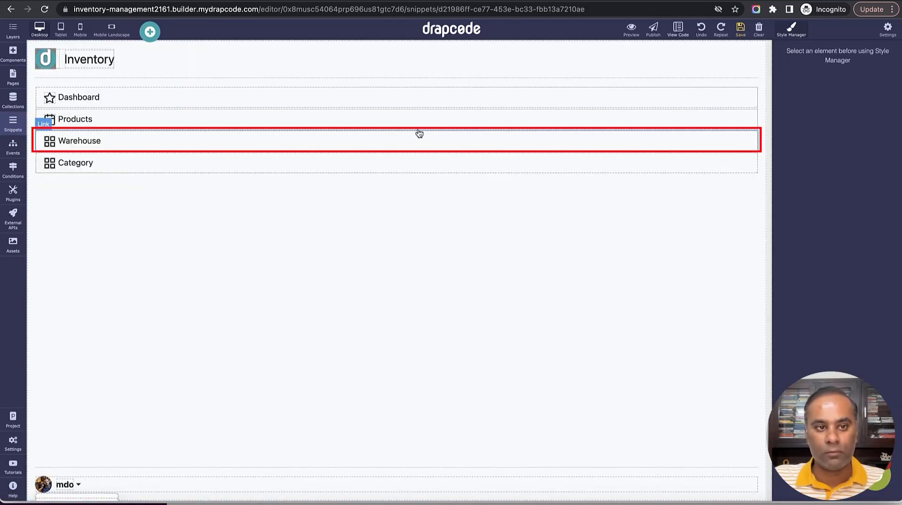
pyautogui.click(418, 141)
pyautogui.click(751, 123)
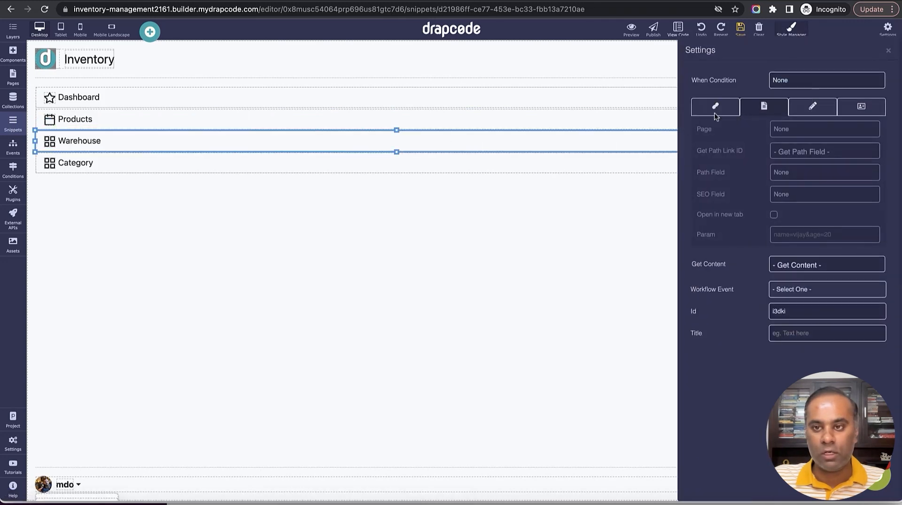
pyautogui.click(797, 135)
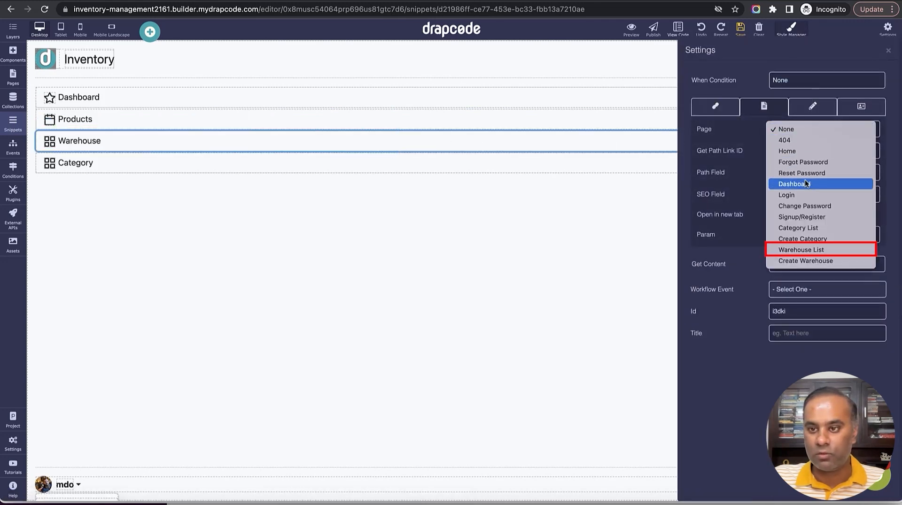
pyautogui.click(816, 249)
pyautogui.click(888, 51)
pyautogui.click(740, 29)
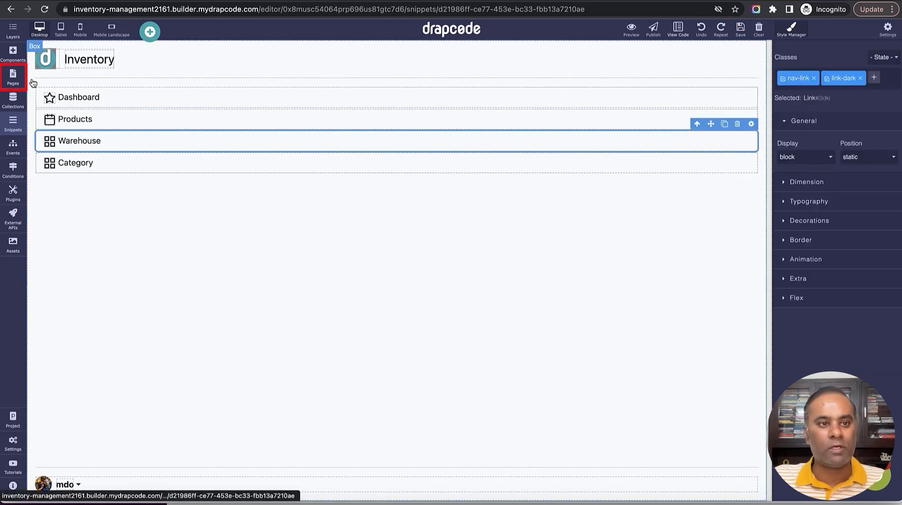
# - Open the Warehouse List page in the editor, and test the sidebar's Warehouse link in the reloaded app preview
pyautogui.click(13, 76)
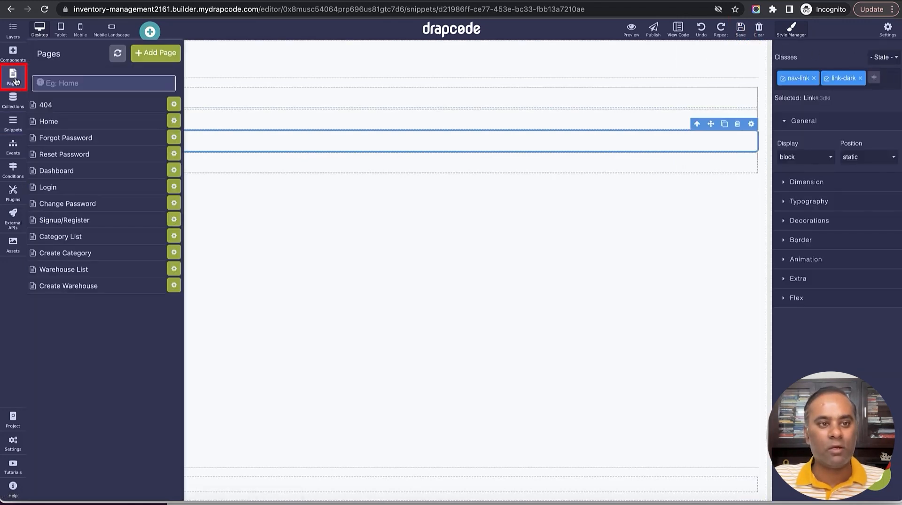
pyautogui.click(90, 269)
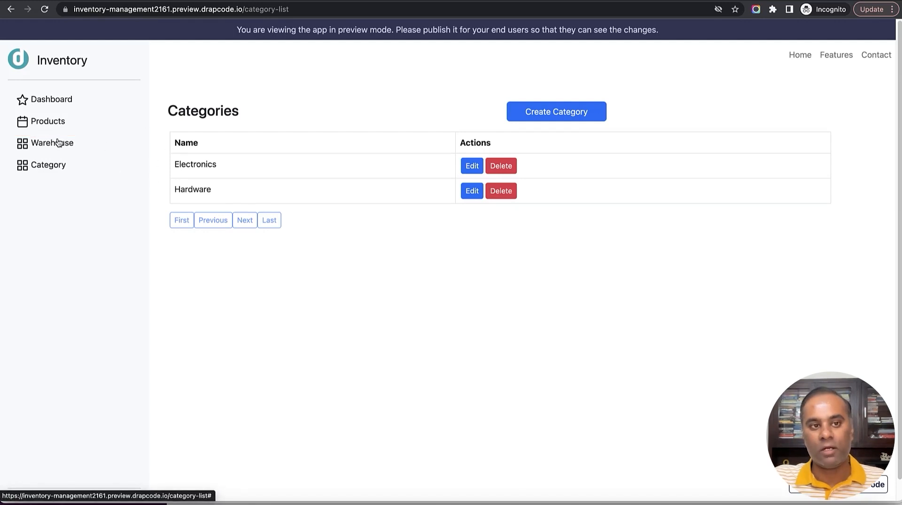
pyautogui.click(44, 11)
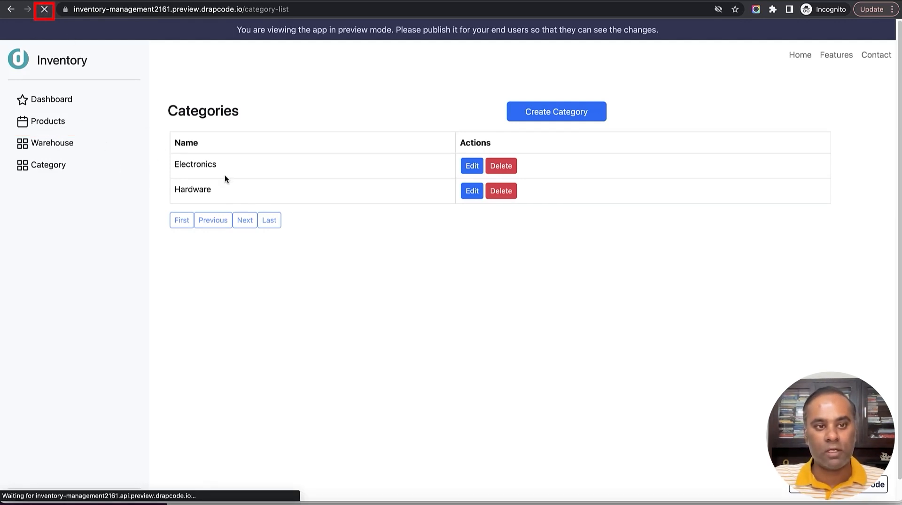
pyautogui.click(60, 147)
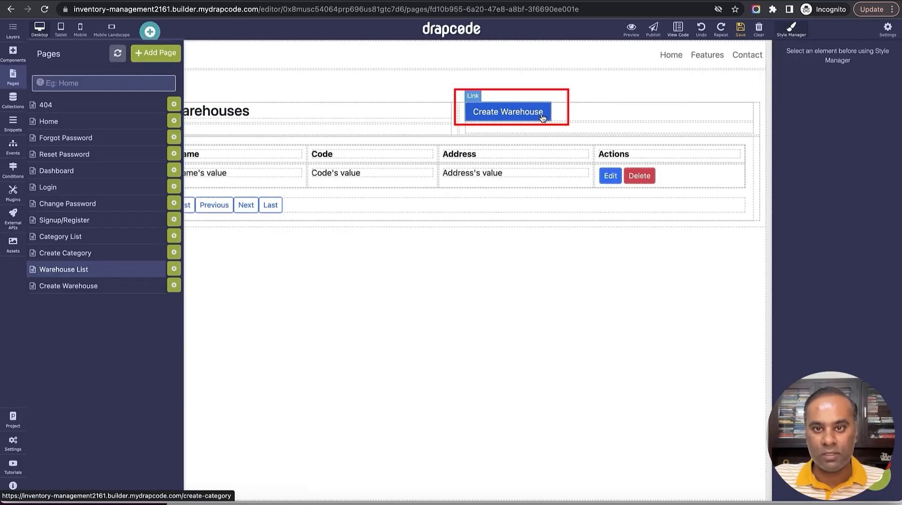
# - In the Warehouse List page editor, link the Create Warehouse button to the Create Warehouse page and save
pyautogui.click(547, 109)
pyautogui.click(544, 95)
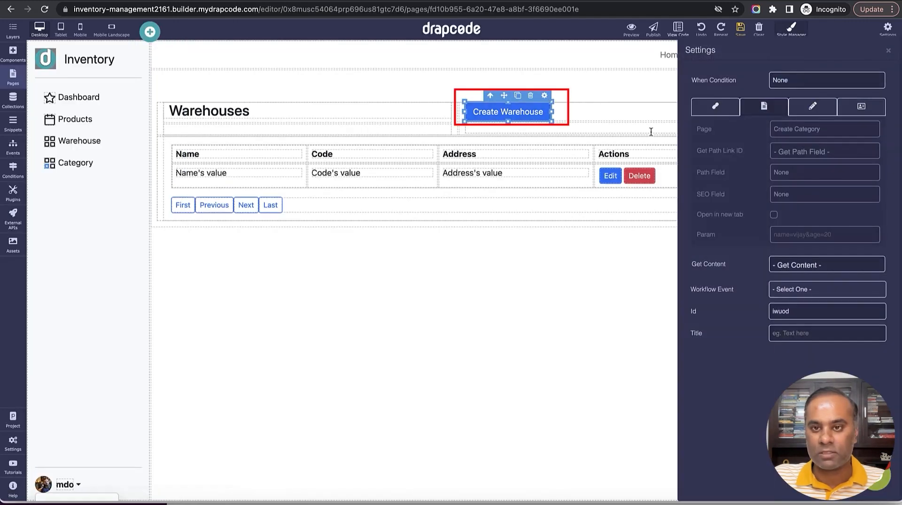
pyautogui.click(810, 136)
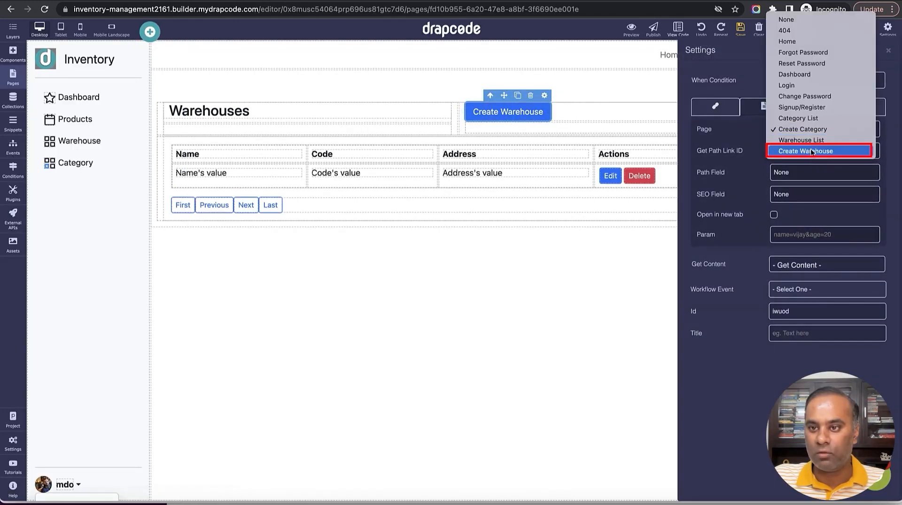
pyautogui.click(811, 151)
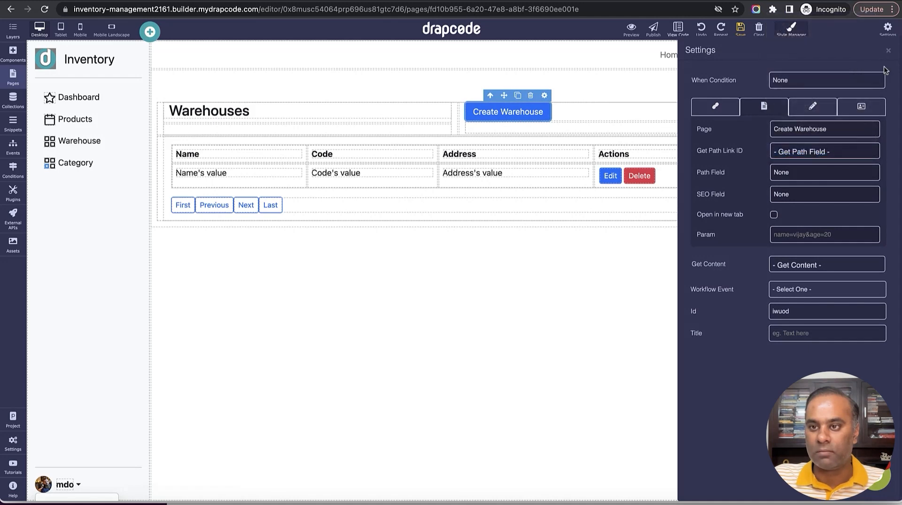
pyautogui.click(888, 50)
pyautogui.click(740, 28)
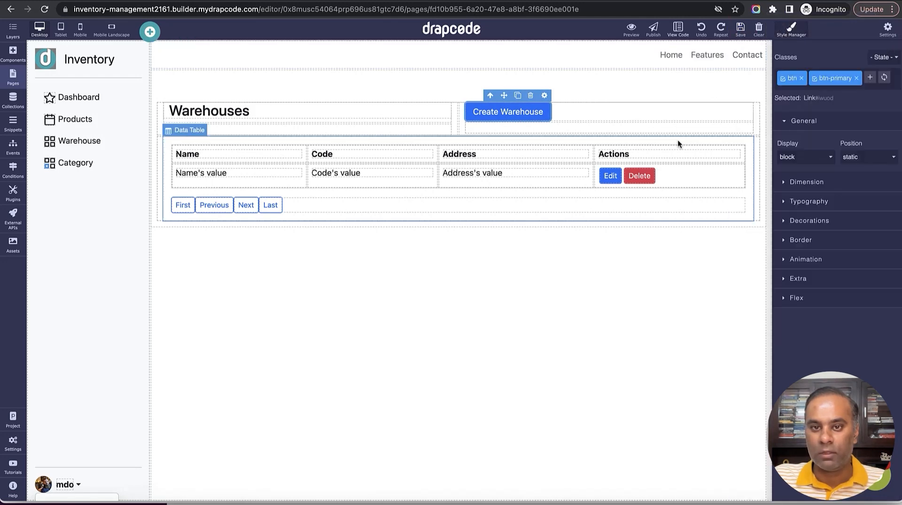
# - Switch to the app preview, reload the warehouse list, and follow its Create Warehouse button to test the link
pyautogui.hotkey('ctrl', 'Tab')
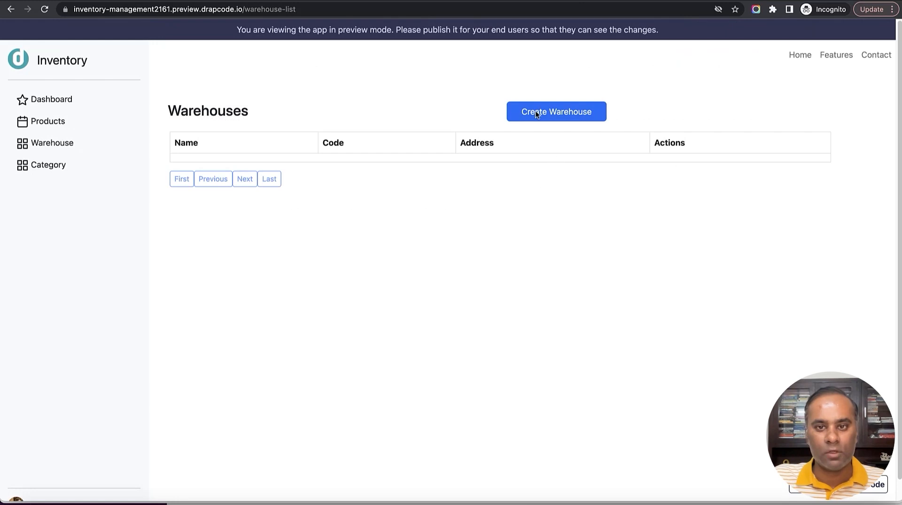
pyautogui.click(43, 10)
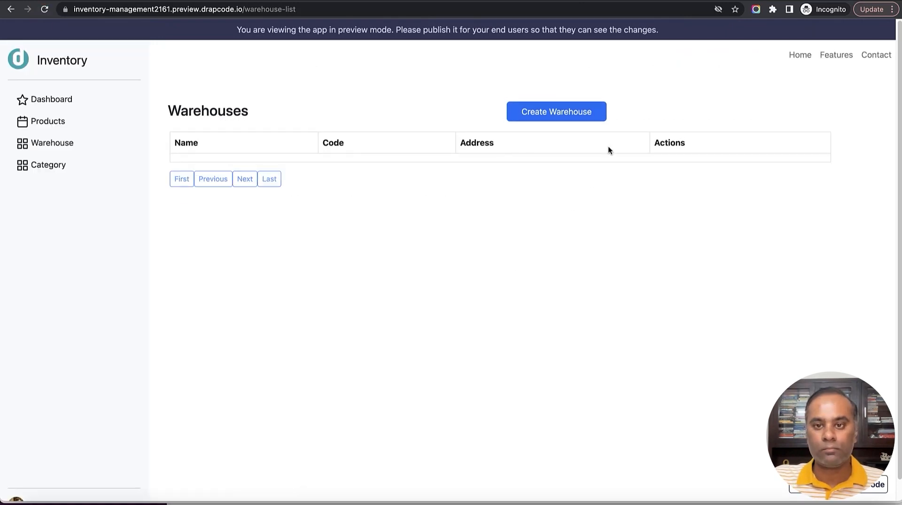
pyautogui.click(553, 116)
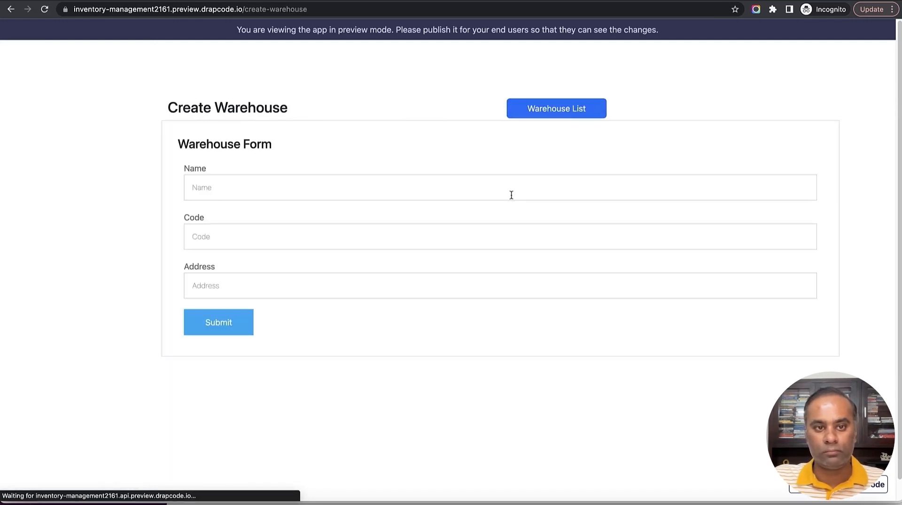
# - Submit a test warehouse in the Create Warehouse form with name "Warehouse New York", code WN1 and address "Some address"
pyautogui.click(511, 195)
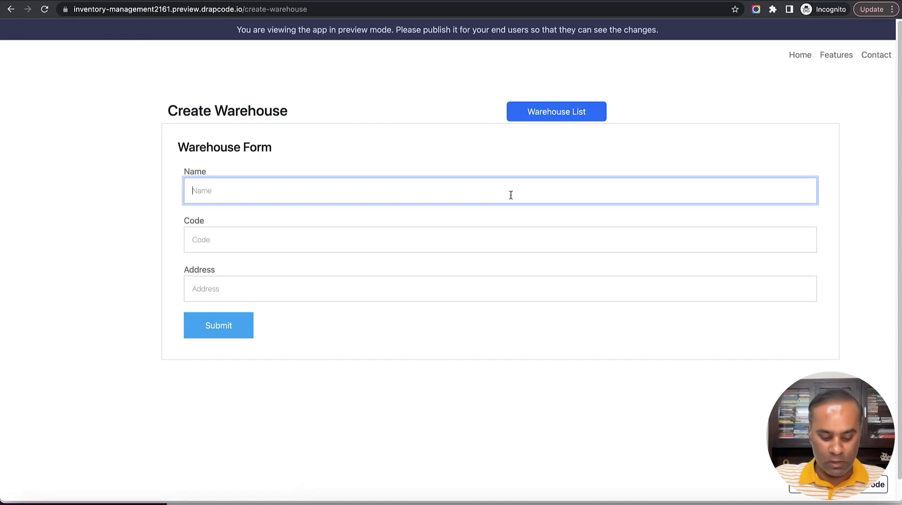
pyautogui.write('Warehouse New York')
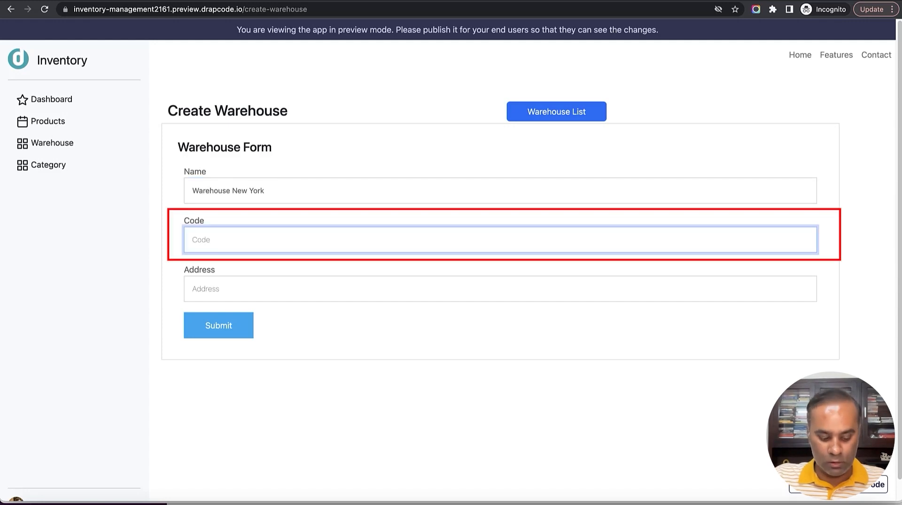
pyautogui.press('Tab')
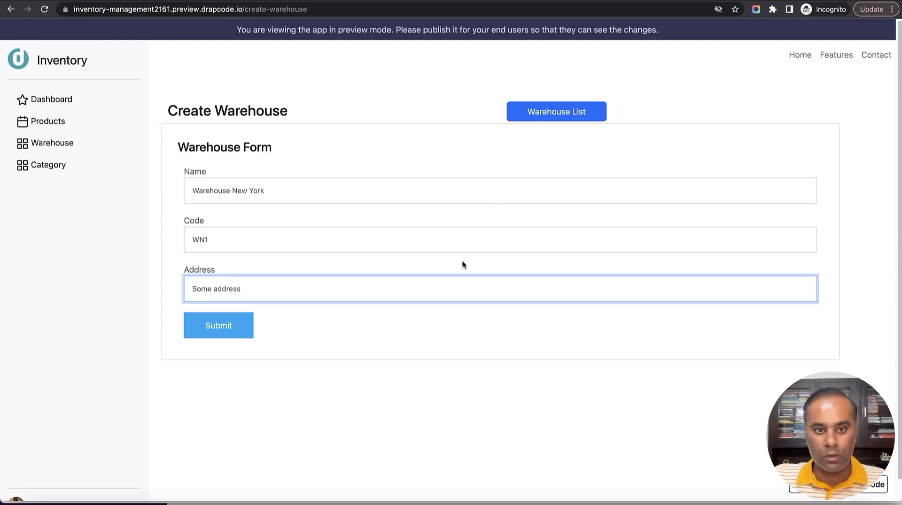
pyautogui.click(240, 325)
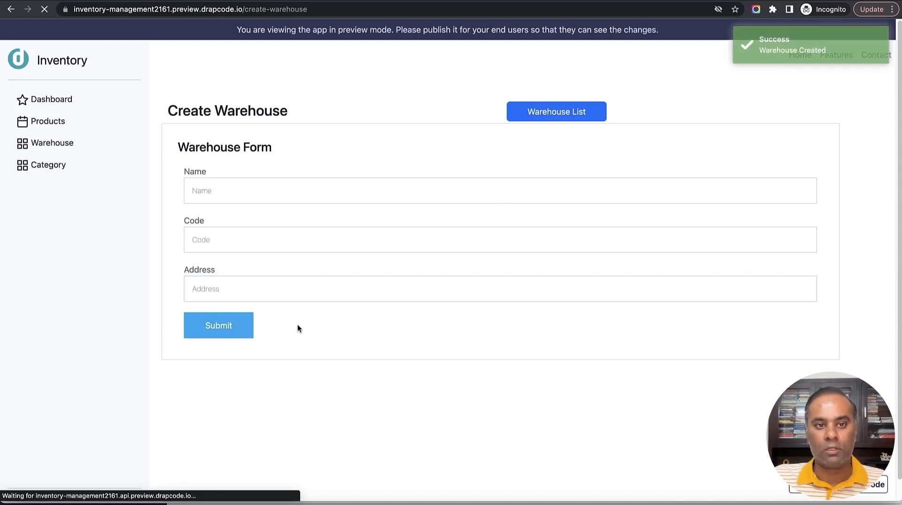
pyautogui.click(557, 118)
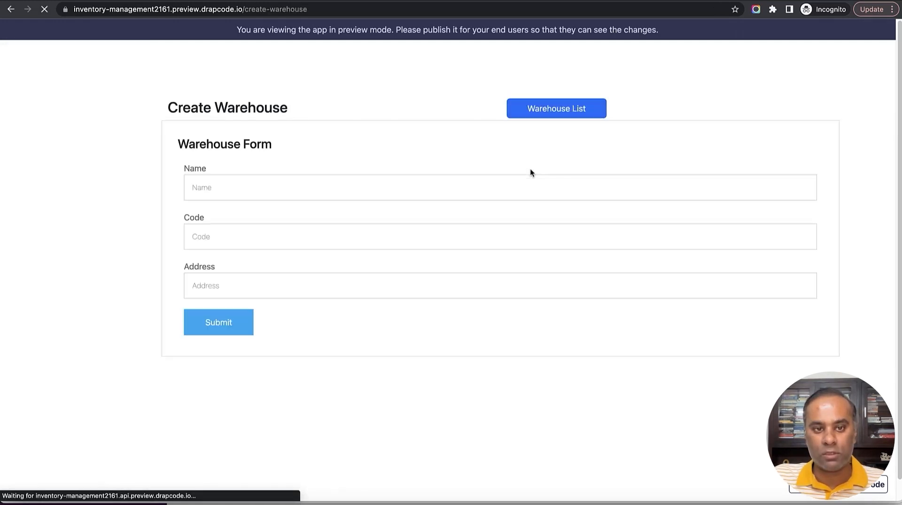
# - Submit a second test warehouse with name "Warehouse London", code WN2 and address "Some London Address"
pyautogui.click(368, 189)
pyautogui.write('Ware')
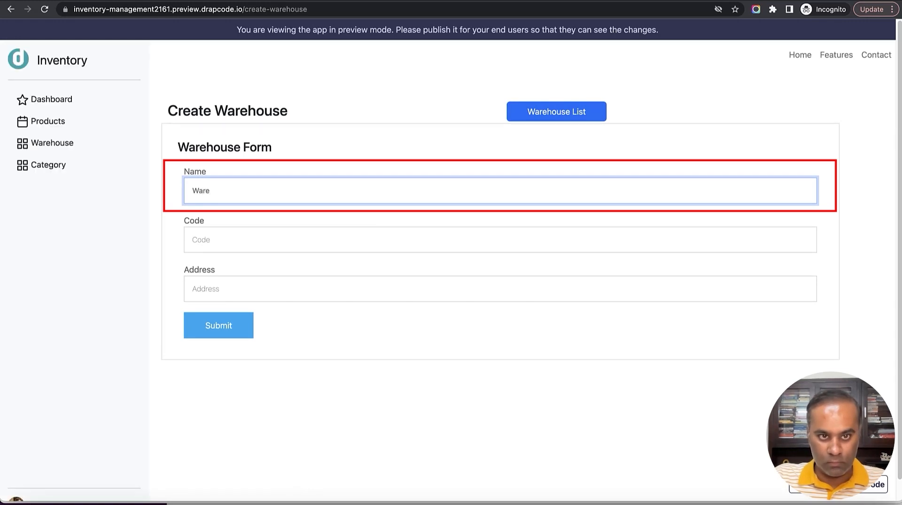
pyautogui.write(' Hose London')
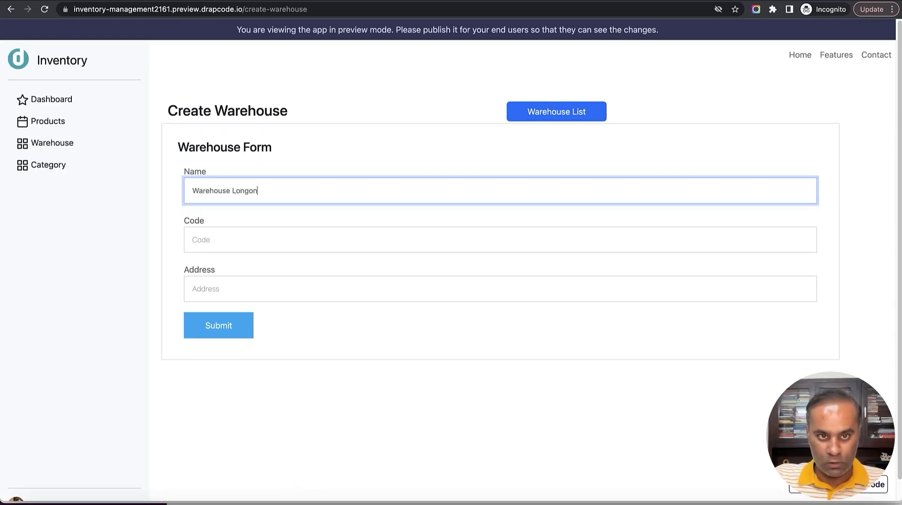
pyautogui.press('Tab')
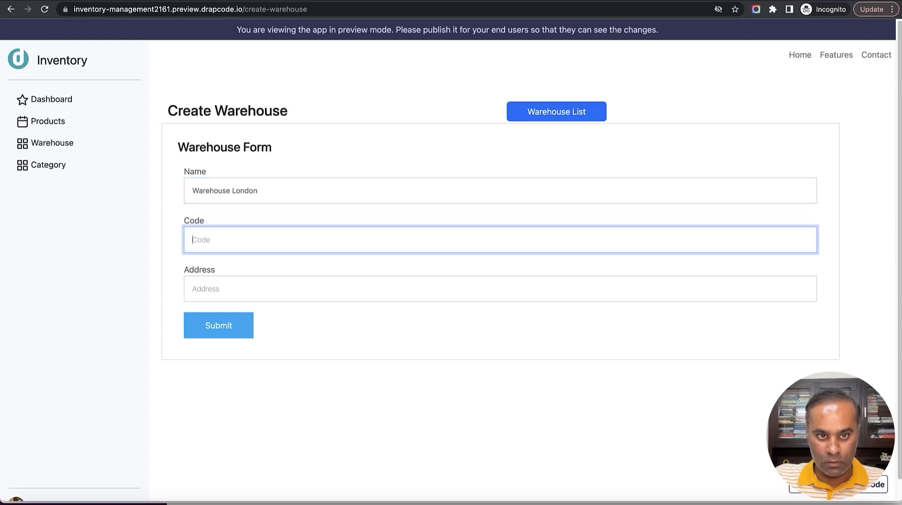
pyautogui.press('Tab')
pyautogui.write('So')
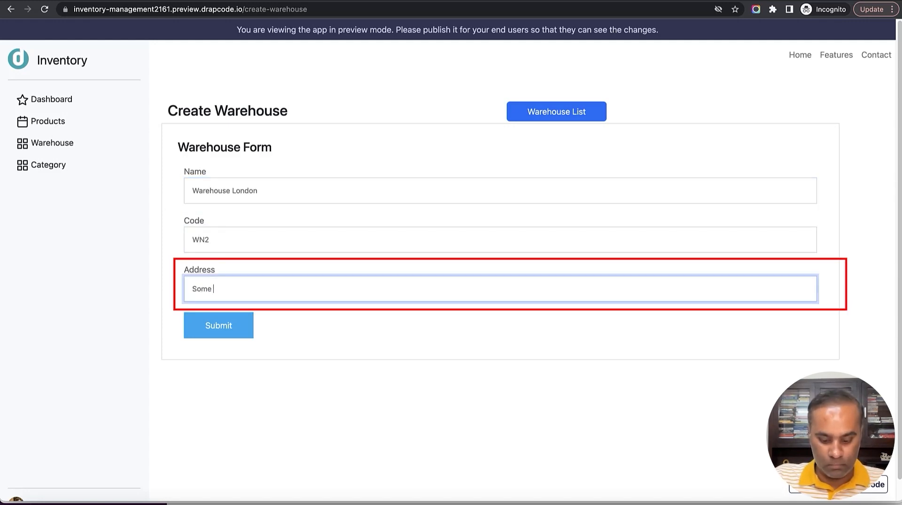
pyautogui.write('me London Ad')
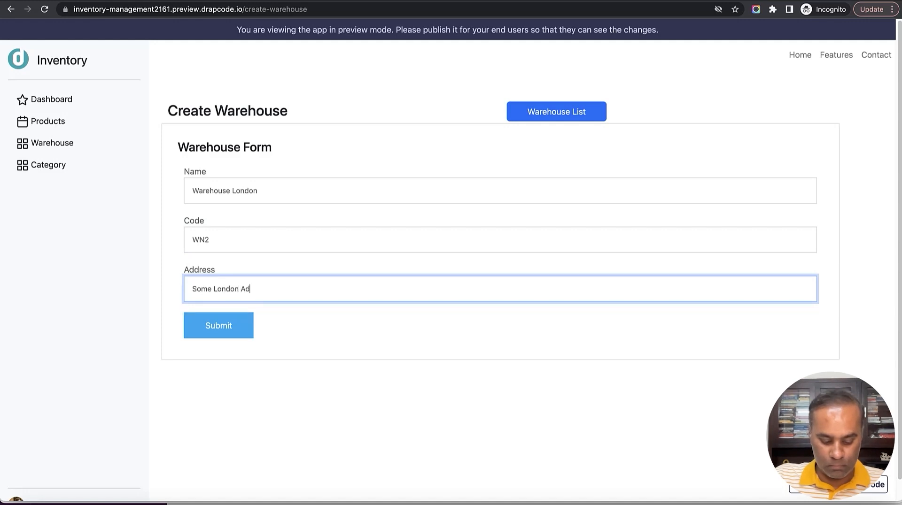
pyautogui.write('dress')
pyautogui.click(238, 325)
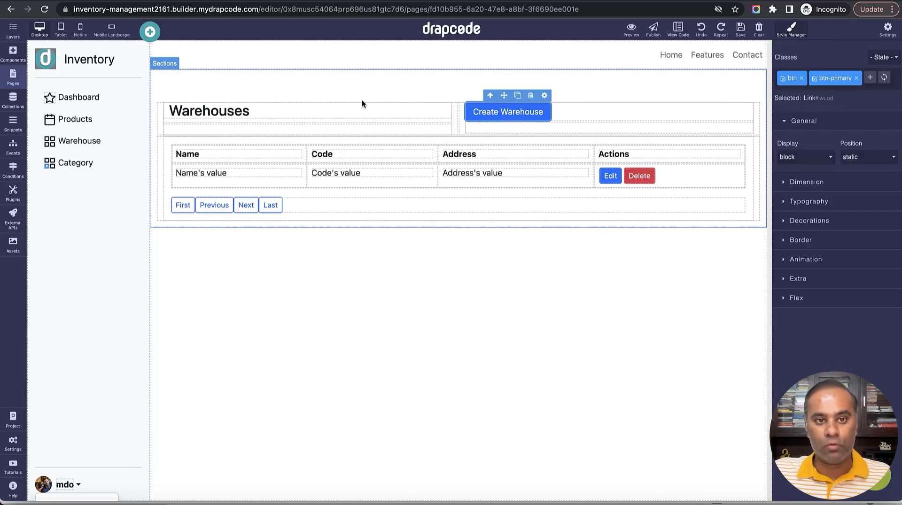
# - In the drapcode editor, set up a new page named Product List
pyautogui.click(13, 79)
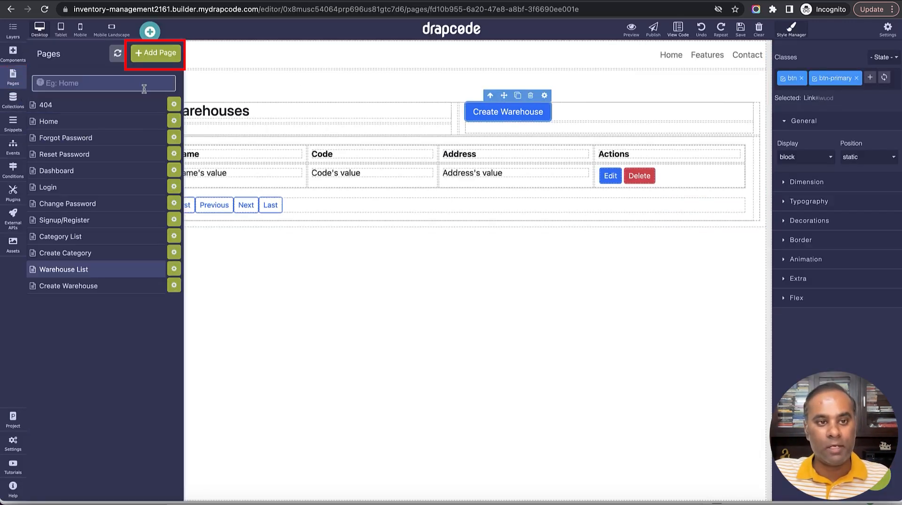
pyautogui.click(158, 56)
pyautogui.click(261, 121)
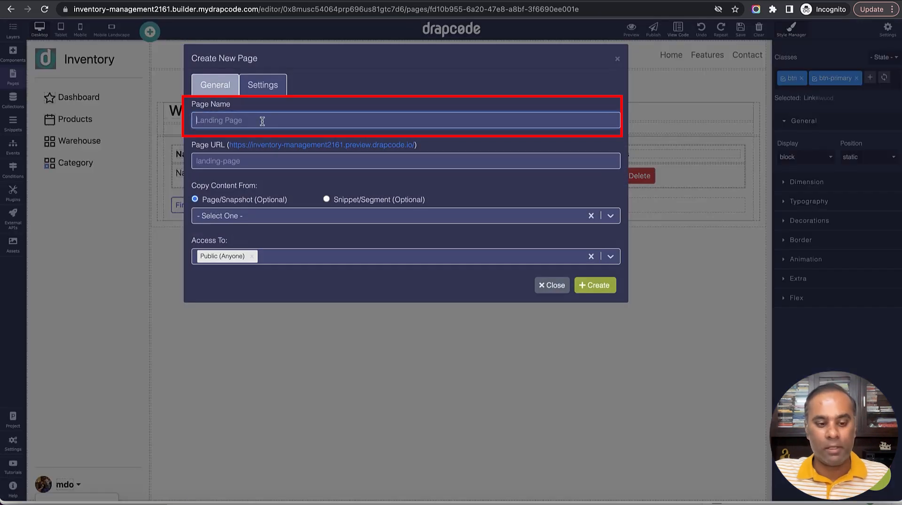
pyautogui.write('Product ')
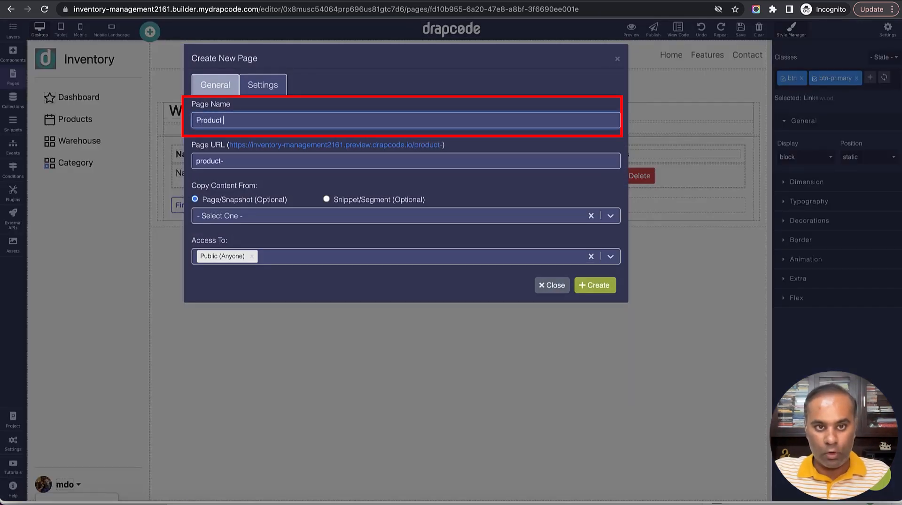
pyautogui.write('List')
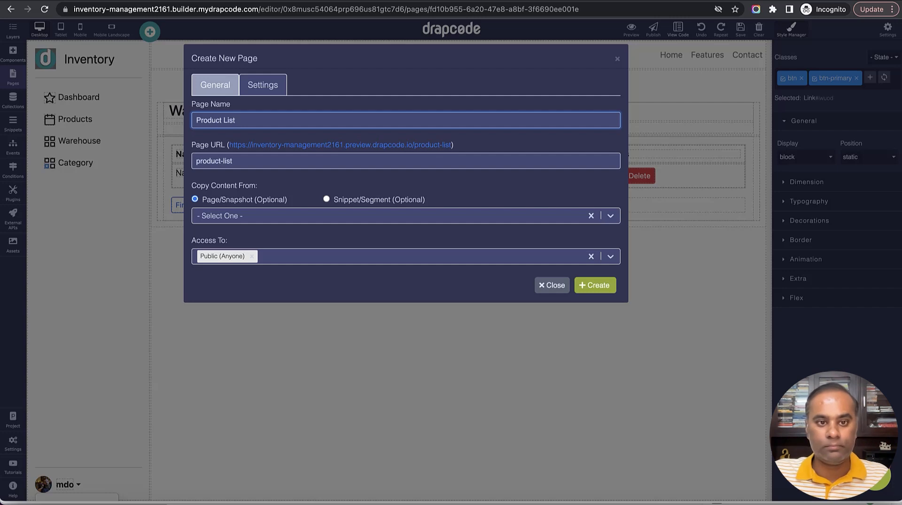
# - Copy the new page's content from the existing Category List page, with access for Users with Admin Role, and create the page
pyautogui.click(296, 215)
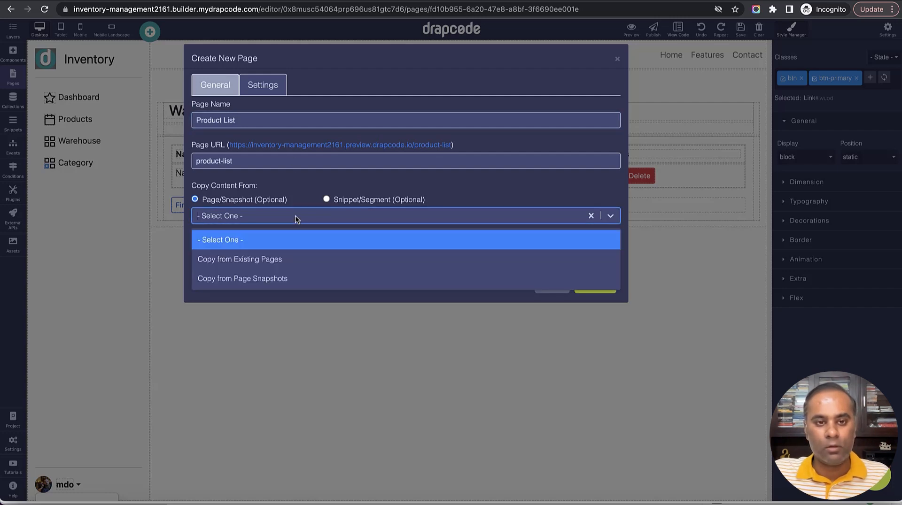
pyautogui.click(295, 254)
pyautogui.click(294, 243)
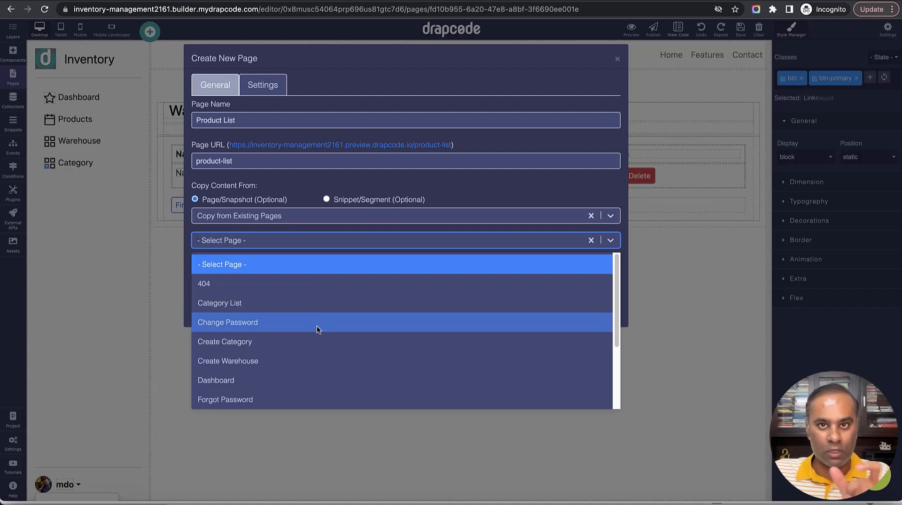
pyautogui.scroll(-1, 312, 325)
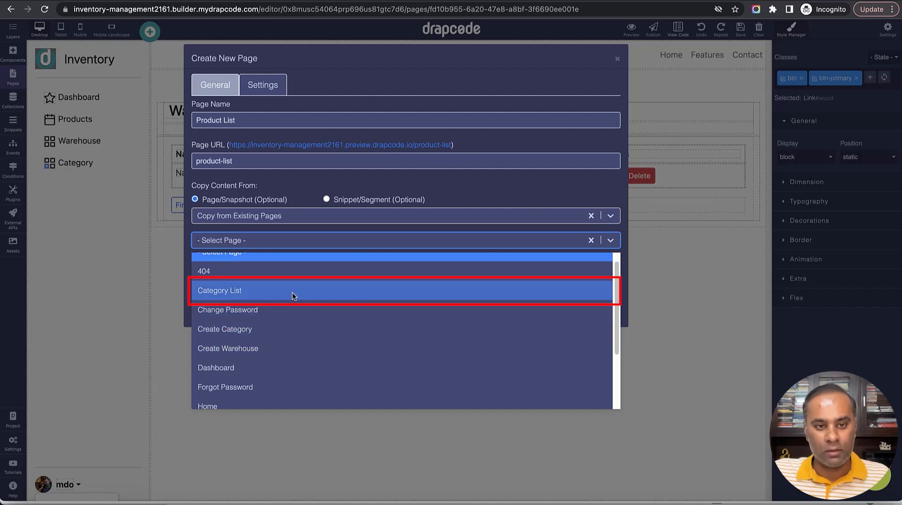
pyautogui.click(292, 292)
pyautogui.click(289, 284)
pyautogui.click(294, 321)
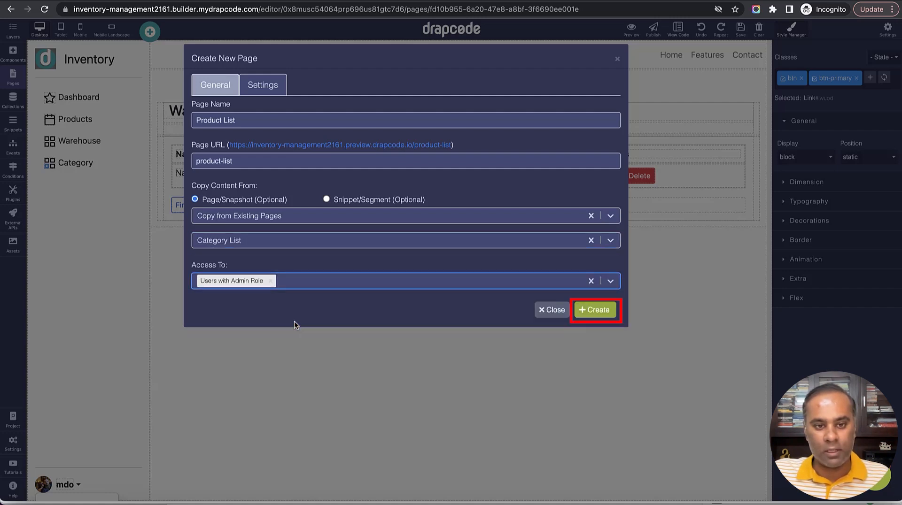
pyautogui.click(599, 309)
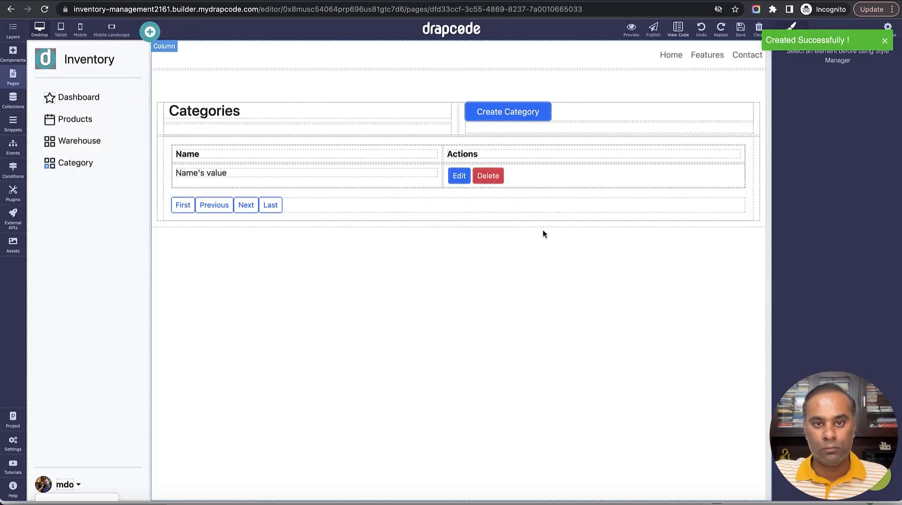
# - Change the Categories heading to Products and delete the copied category data table
pyautogui.doubleClick(248, 112)
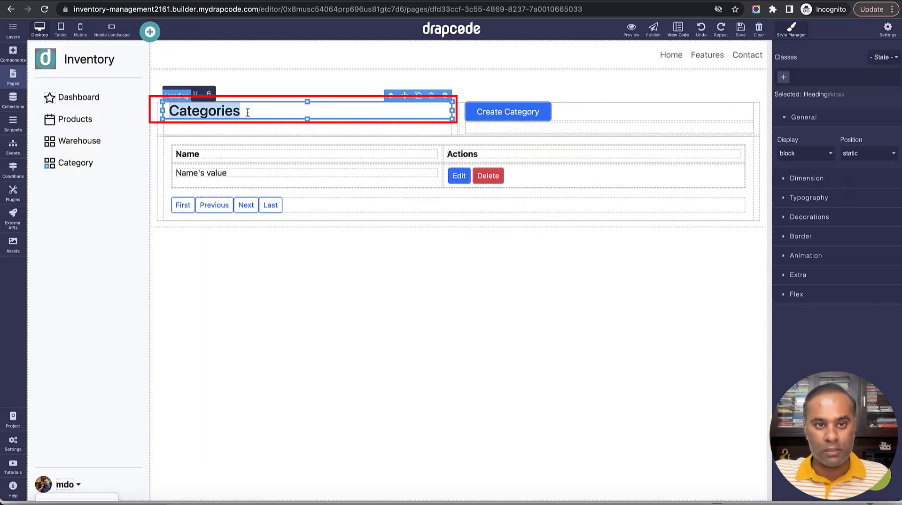
pyautogui.write('Products')
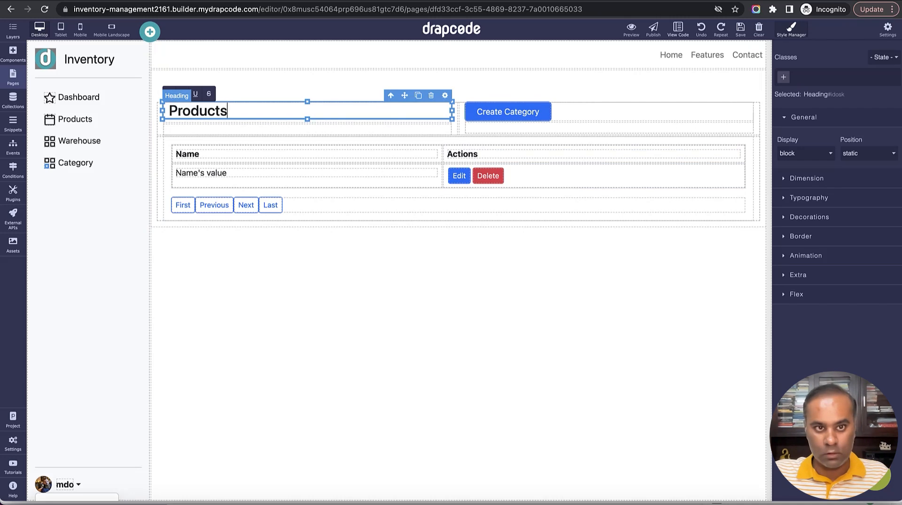
pyautogui.click(742, 141)
pyautogui.click(733, 129)
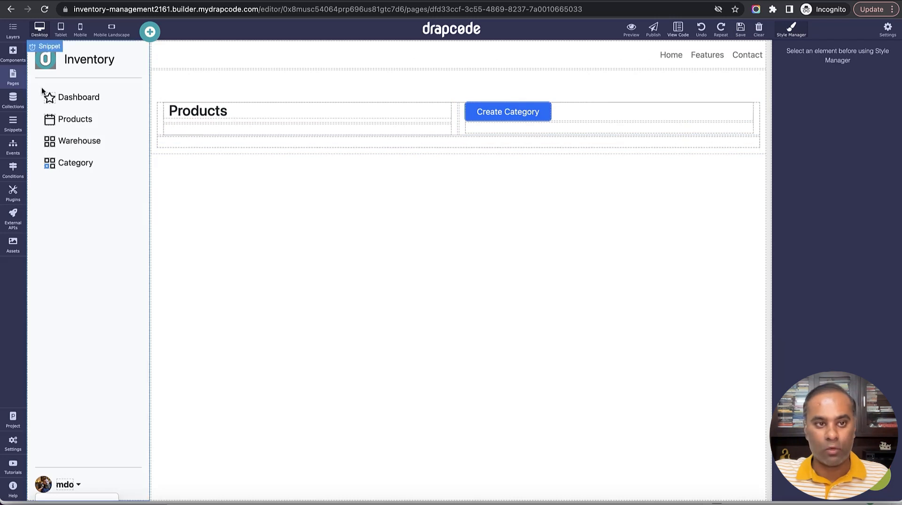
# - Add a Data Group above the Products section and have it get its data from the Product collection
pyautogui.click(13, 54)
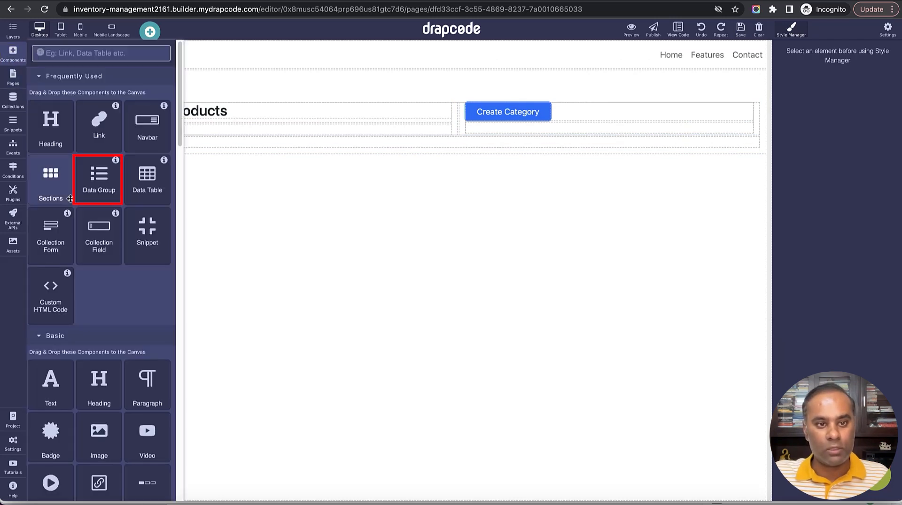
pyautogui.moveTo(96, 184); pyautogui.dragTo(227, 296)
pyautogui.click(741, 123)
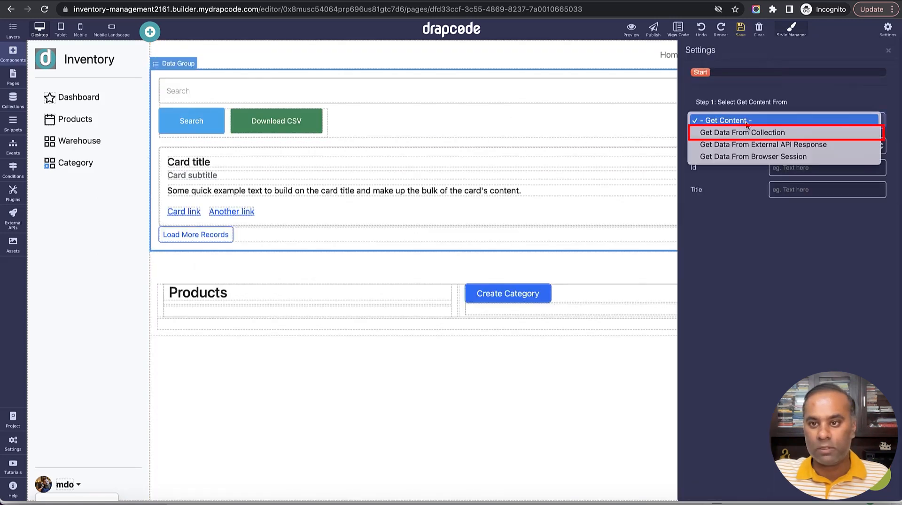
pyautogui.click(745, 137)
pyautogui.click(745, 164)
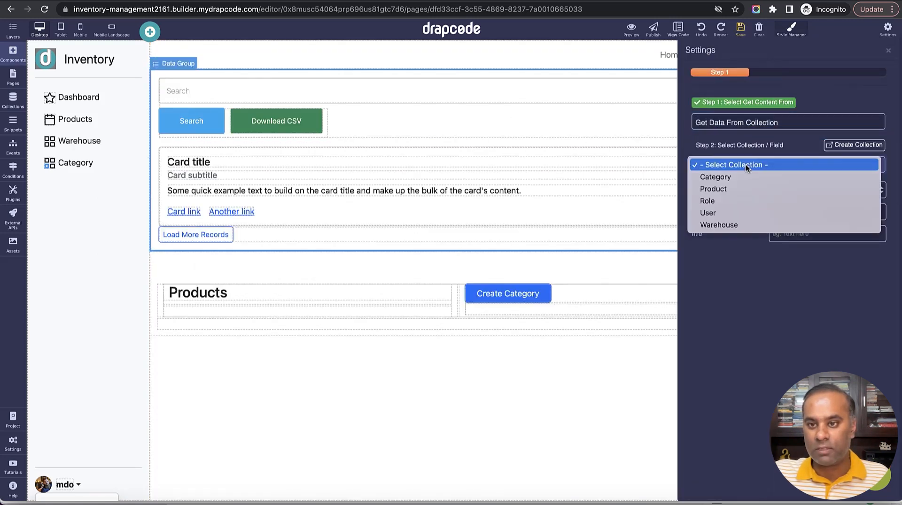
pyautogui.click(746, 189)
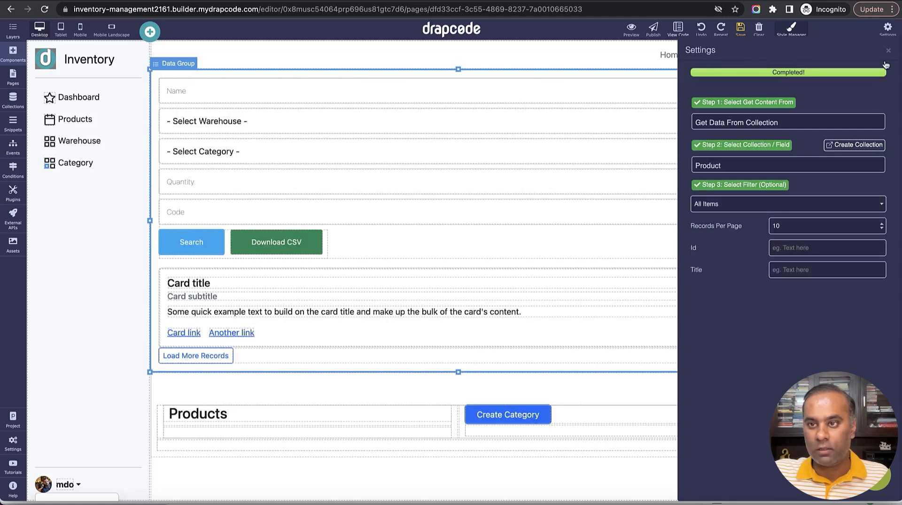
pyautogui.click(888, 50)
# - Delete the search form and the default cards from the data group, and save the page
pyautogui.click(672, 230)
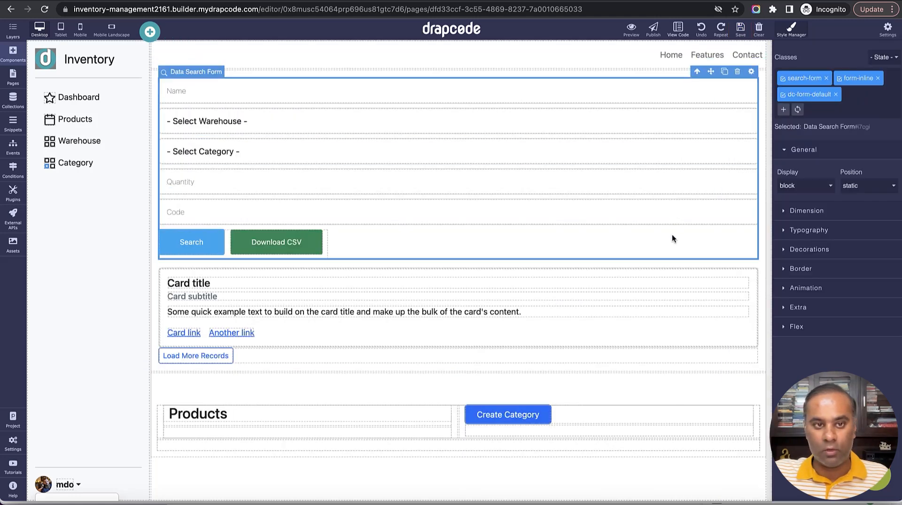
pyautogui.click(737, 72)
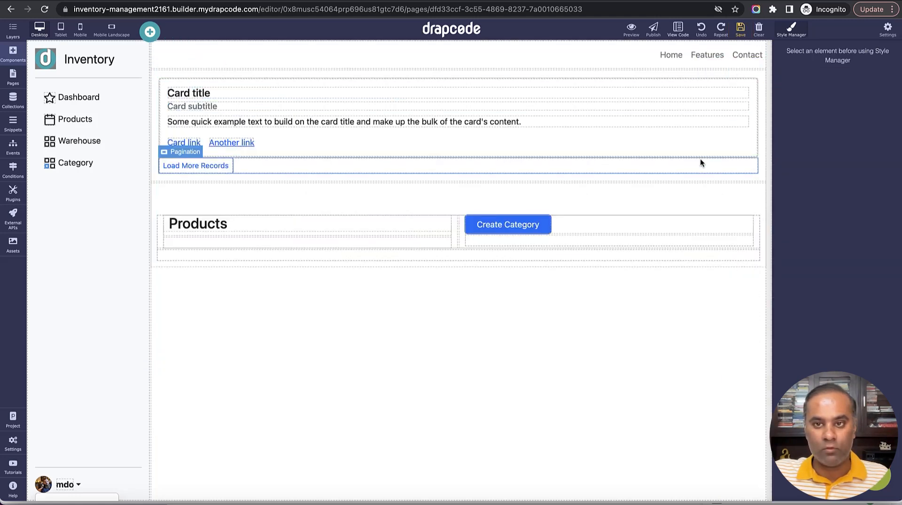
pyautogui.click(744, 81)
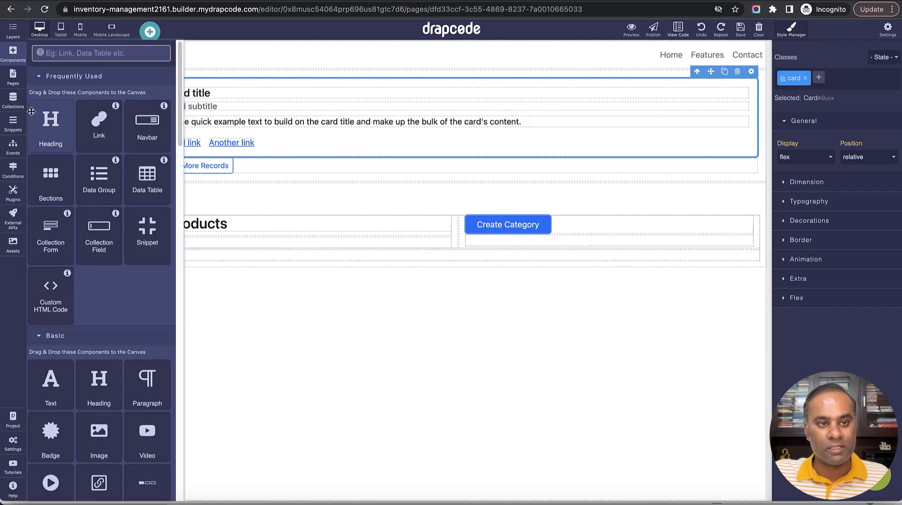
pyautogui.click(13, 34)
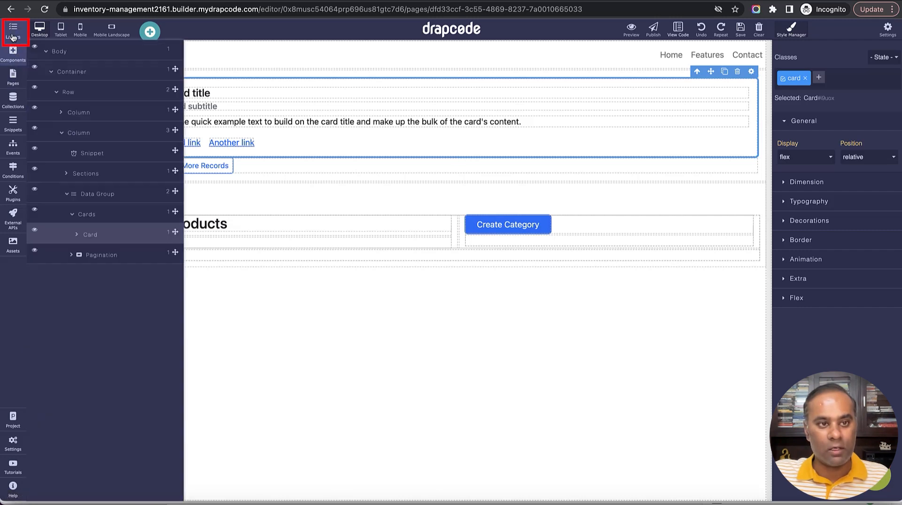
pyautogui.click(73, 219)
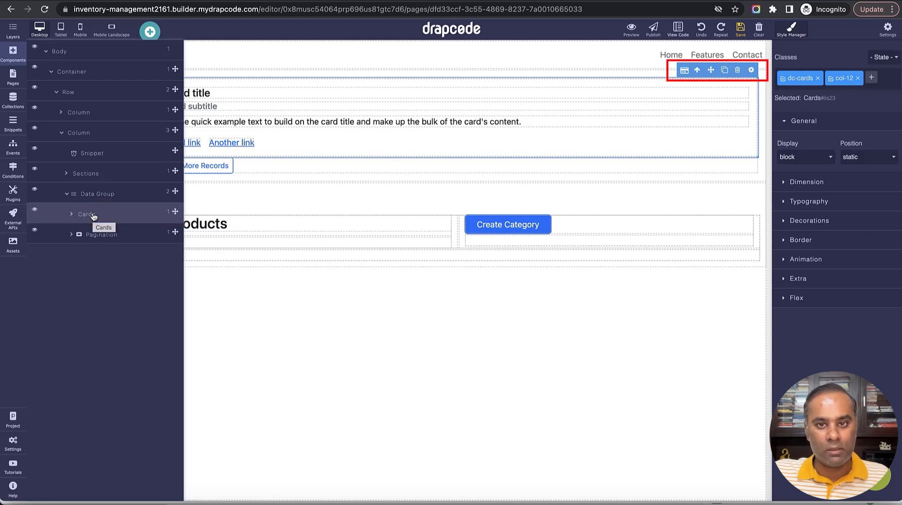
pyautogui.click(738, 71)
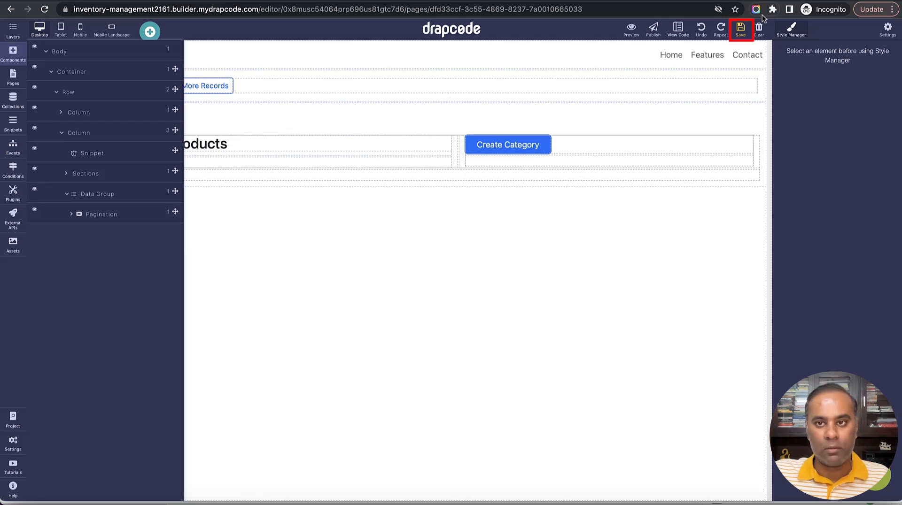
# - Add a Cards component with the Image Card layout to the data group above the pagination, and save the page
pyautogui.click(13, 55)
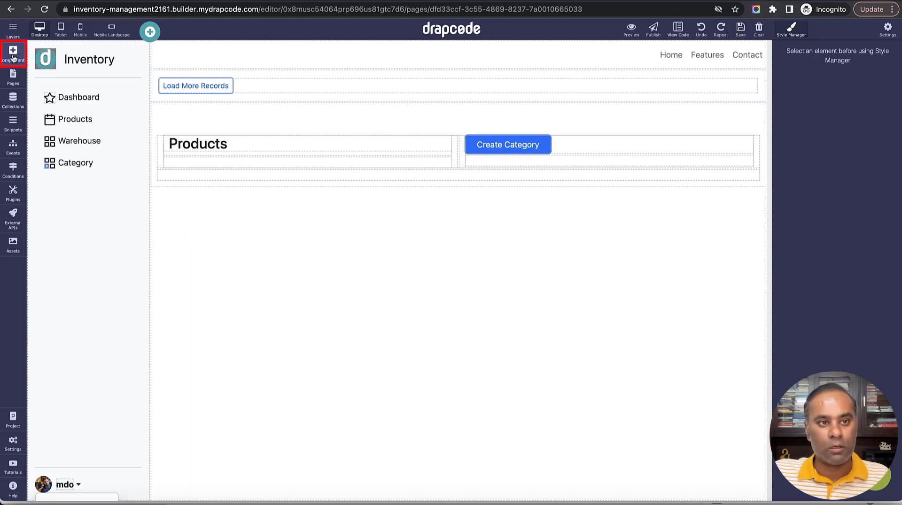
pyautogui.click(81, 53)
pyautogui.write('card')
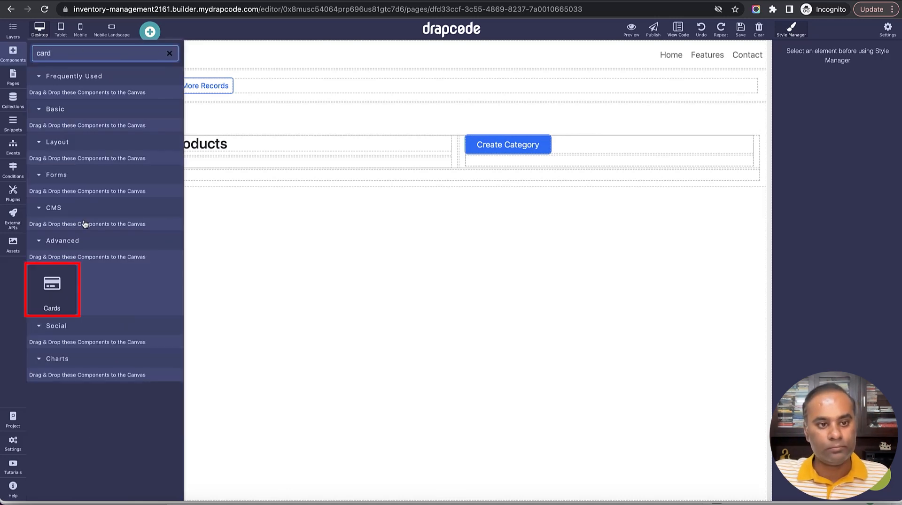
pyautogui.moveTo(52, 287); pyautogui.dragTo(375, 78)
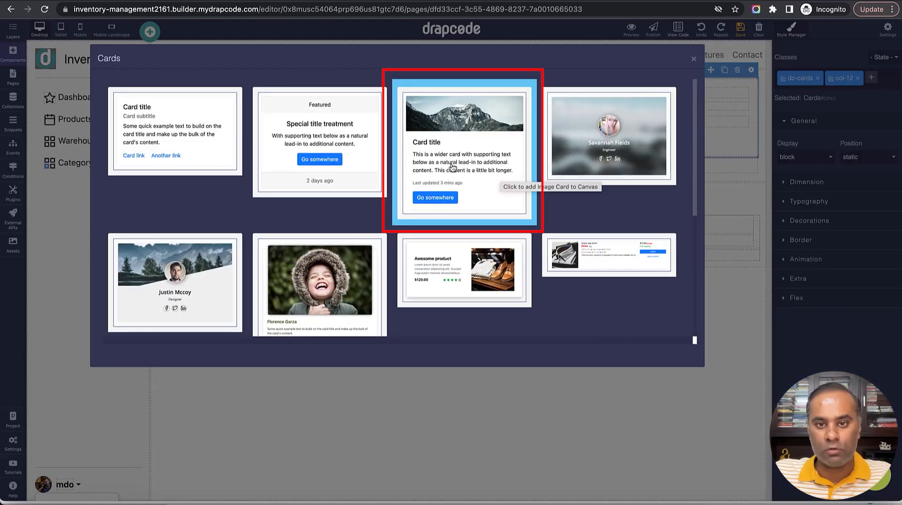
pyautogui.click(446, 165)
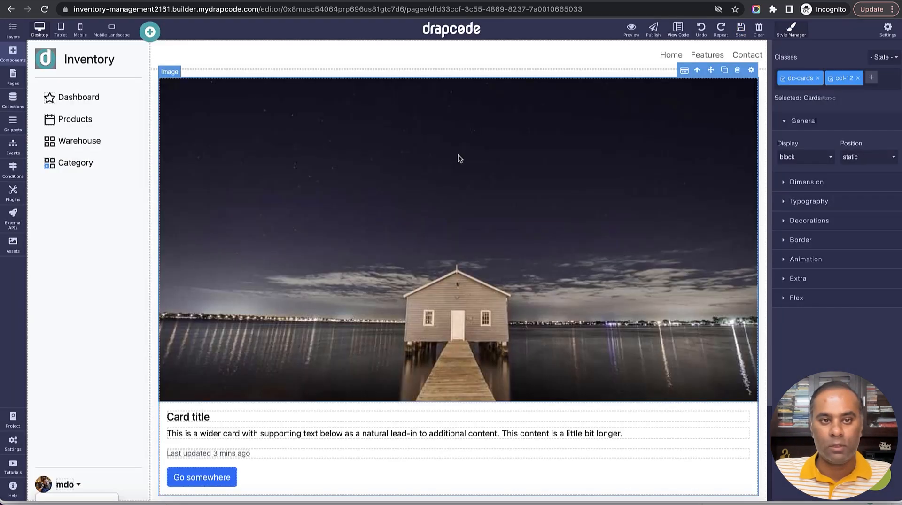
pyautogui.click(739, 30)
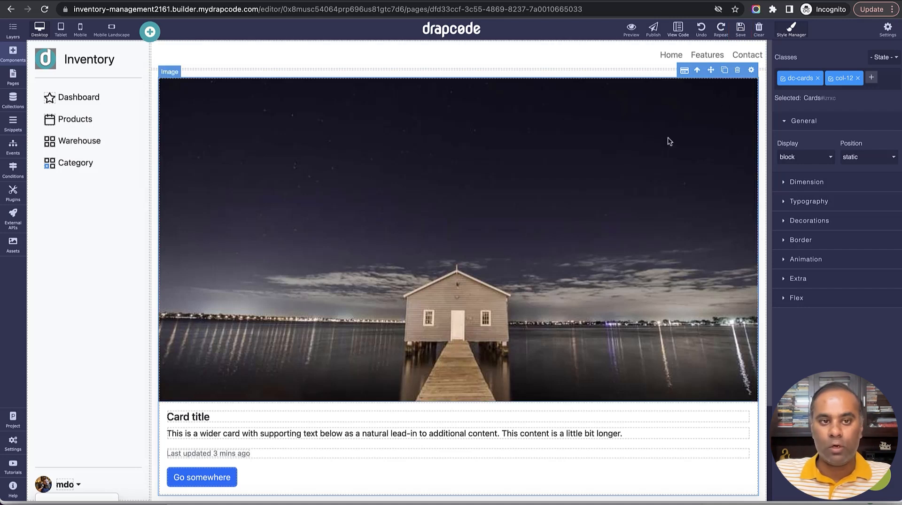
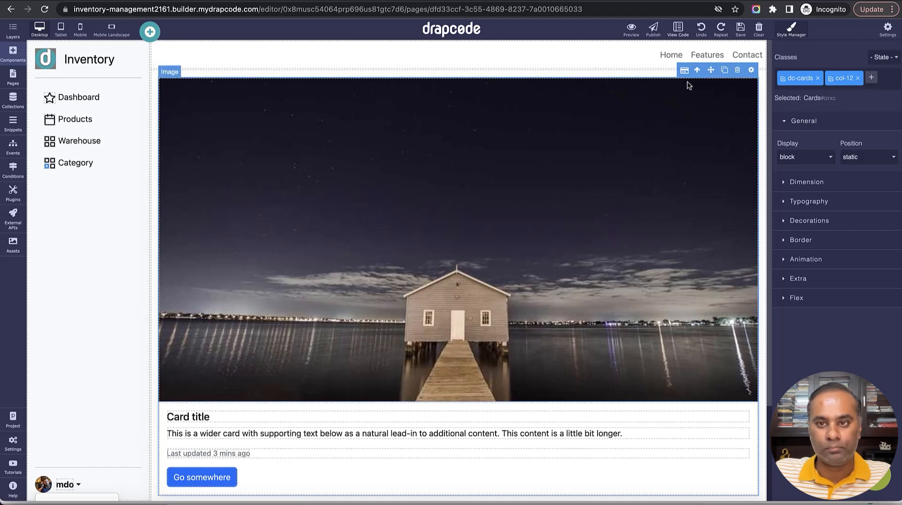
# - Remove the col-12 class from the Cards component in the data group
pyautogui.click(750, 70)
pyautogui.click(886, 53)
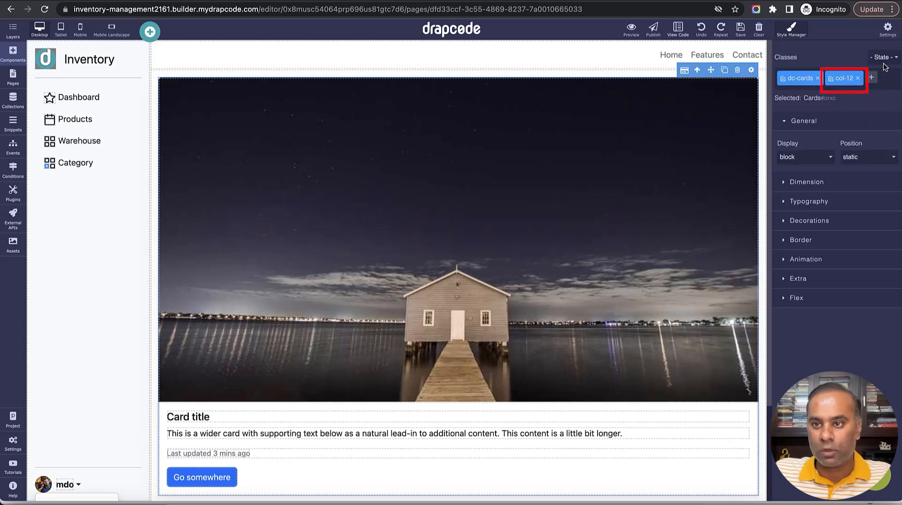
pyautogui.click(858, 79)
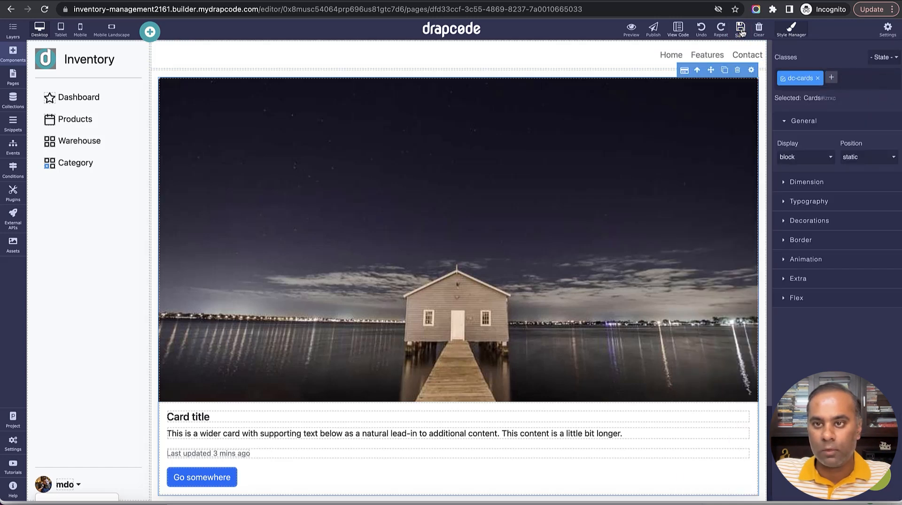
# - Add a Column layout component to the data group, directly above the cards
pyautogui.click(13, 53)
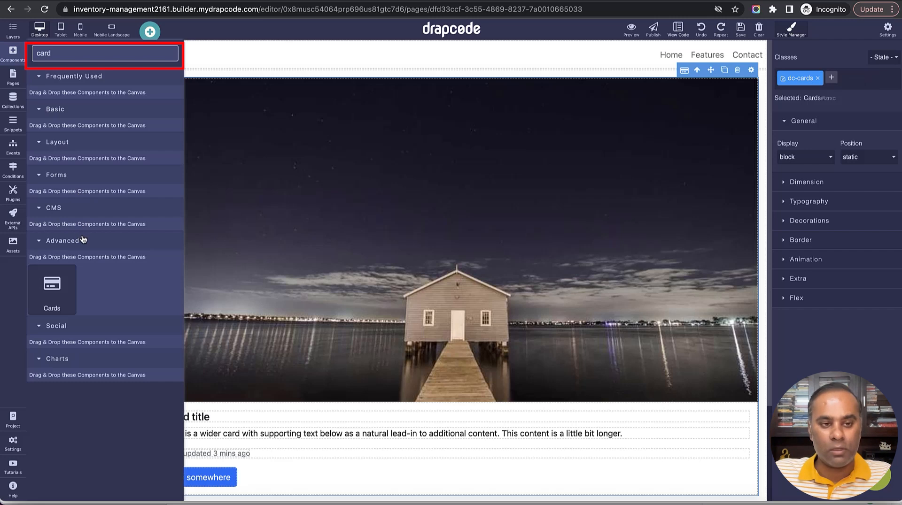
pyautogui.doubleClick(97, 53)
pyautogui.press('BackSpace')
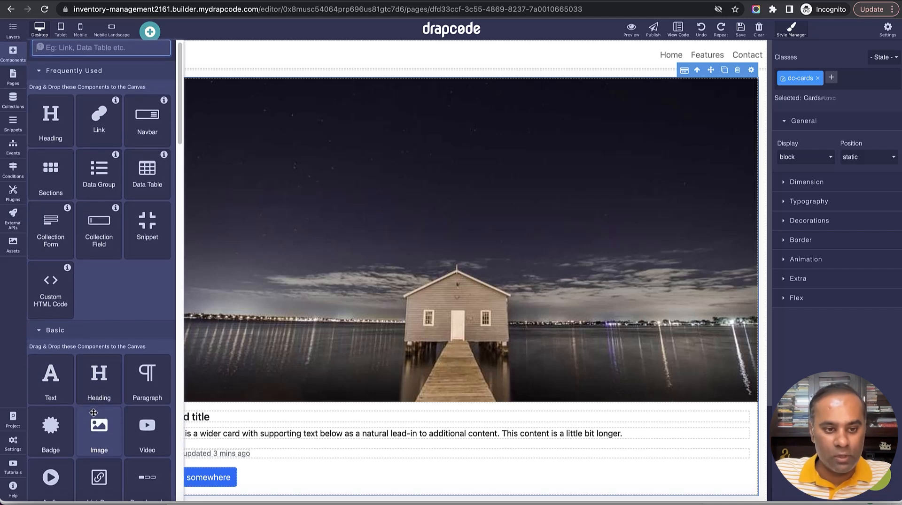
pyautogui.scroll(-3, 94, 413)
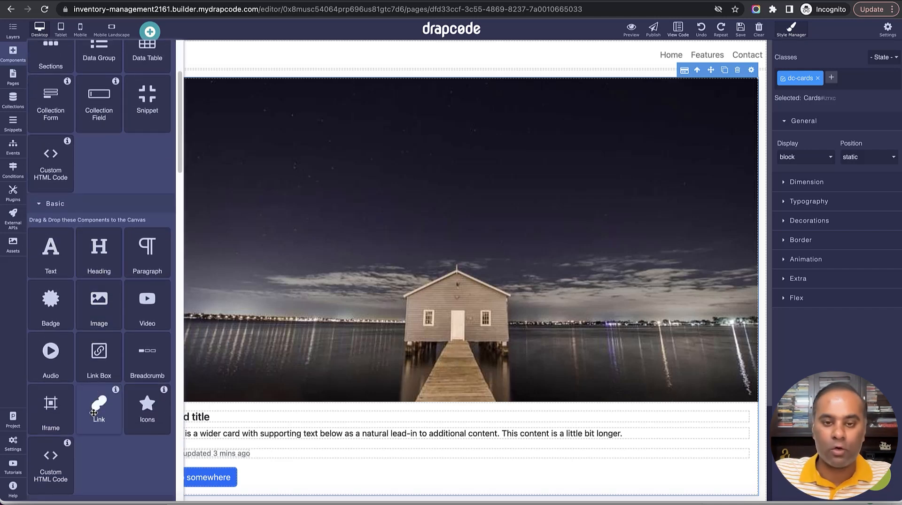
pyautogui.scroll(-5, 94, 410)
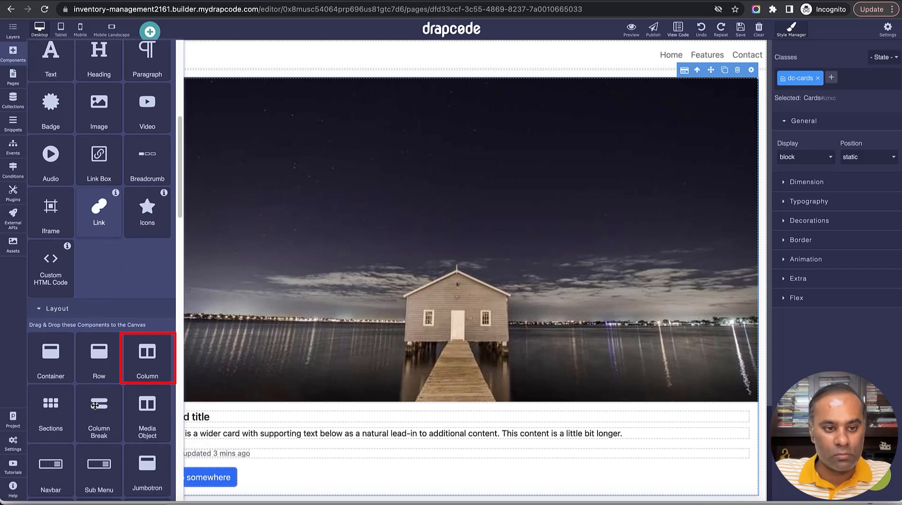
pyautogui.moveTo(134, 364); pyautogui.dragTo(288, 98)
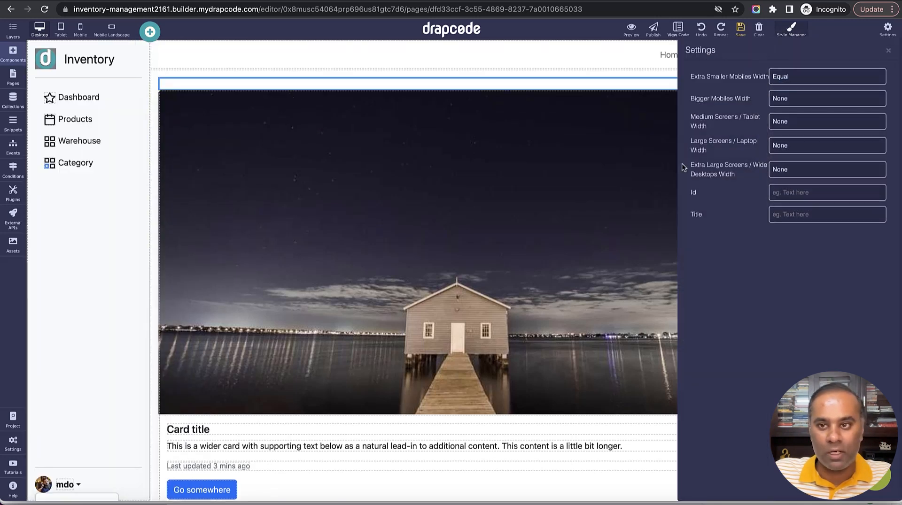
# - Set the column's width to 3/12 for bigger mobiles, medium, large and extra large screens
pyautogui.click(804, 98)
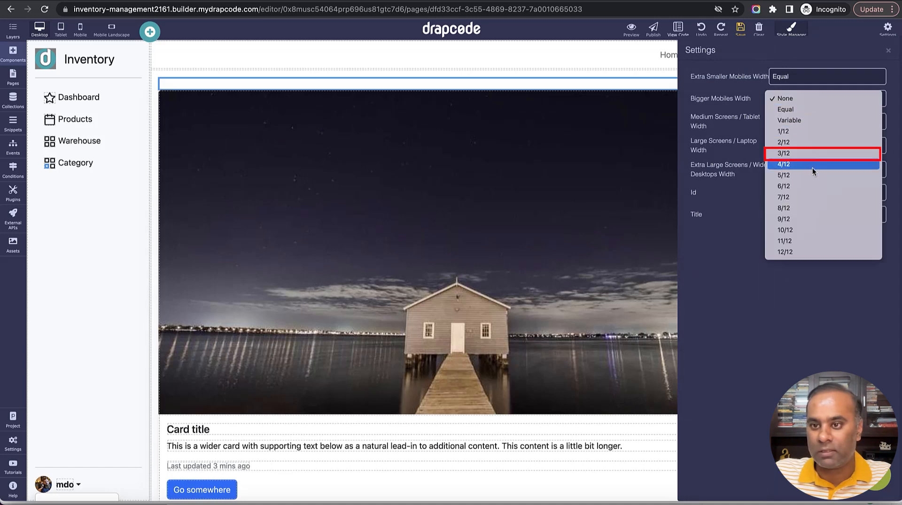
pyautogui.click(811, 153)
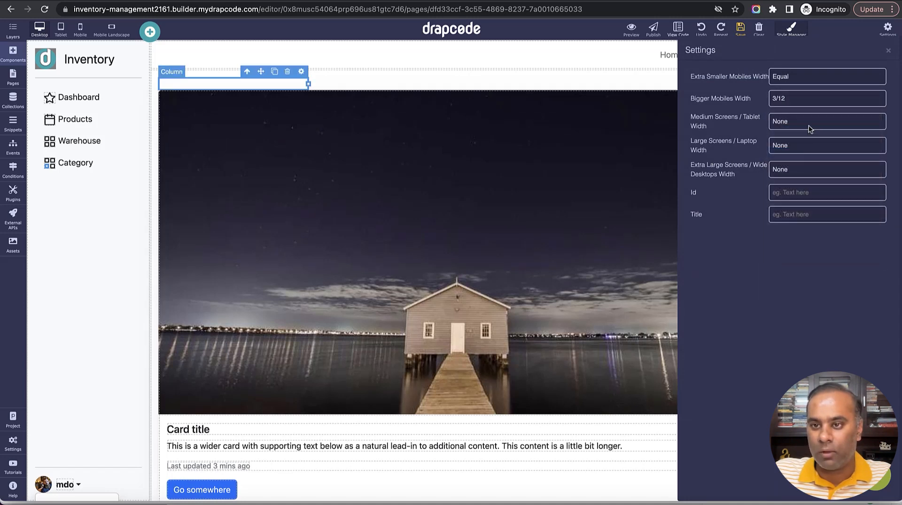
pyautogui.click(810, 125)
pyautogui.click(813, 176)
pyautogui.click(807, 147)
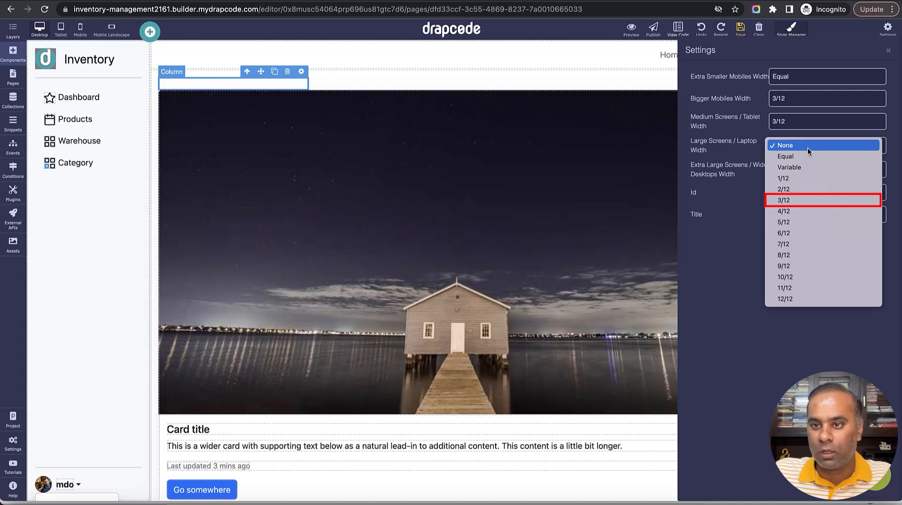
pyautogui.click(811, 201)
pyautogui.click(807, 181)
pyautogui.click(809, 224)
pyautogui.click(888, 51)
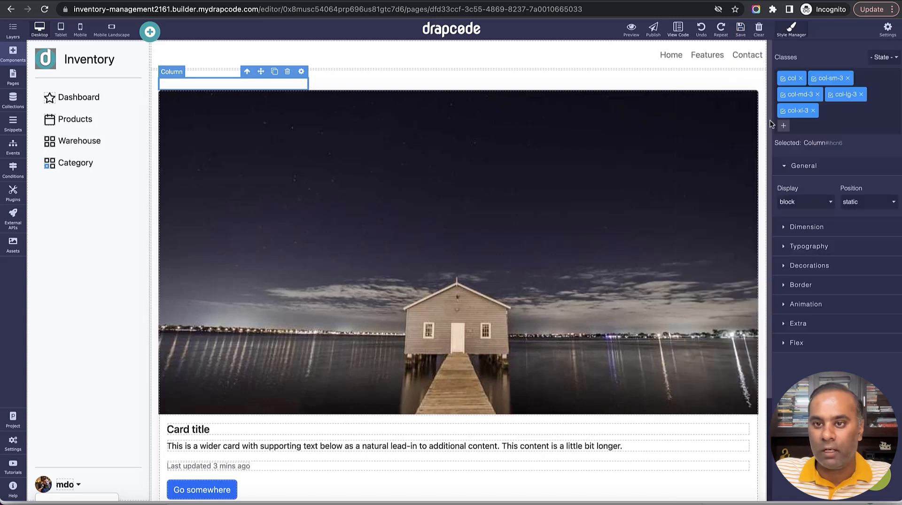
# - Move the Image Card into the new column, delete the emptied Cards wrapper, and save the page
pyautogui.click(13, 30)
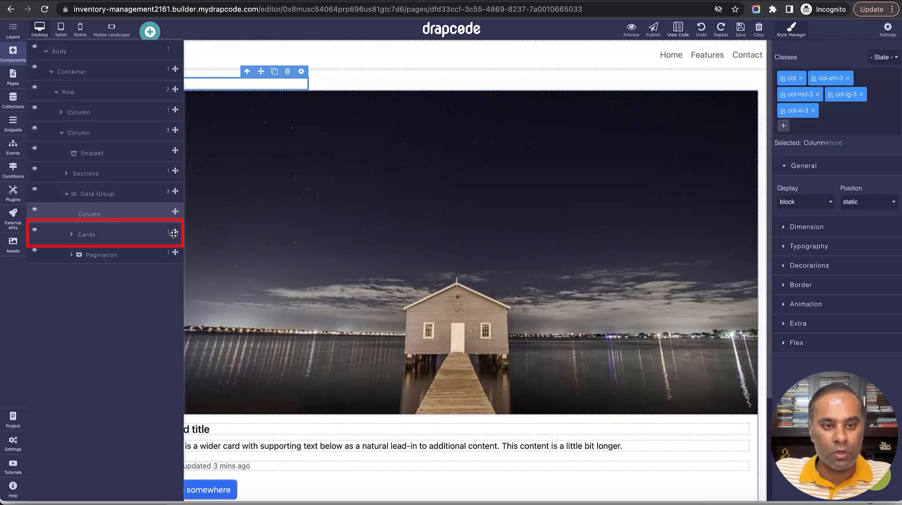
pyautogui.click(73, 236)
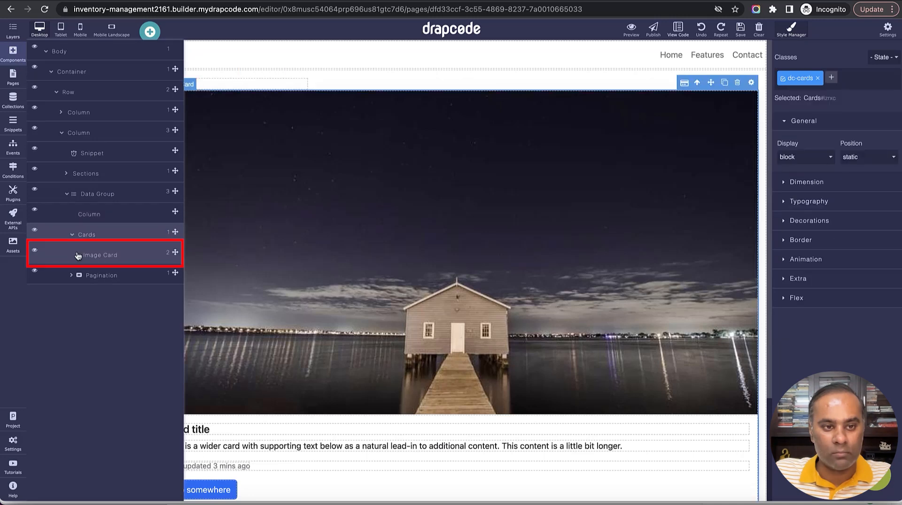
pyautogui.moveTo(176, 254); pyautogui.dragTo(166, 219)
pyautogui.click(129, 256)
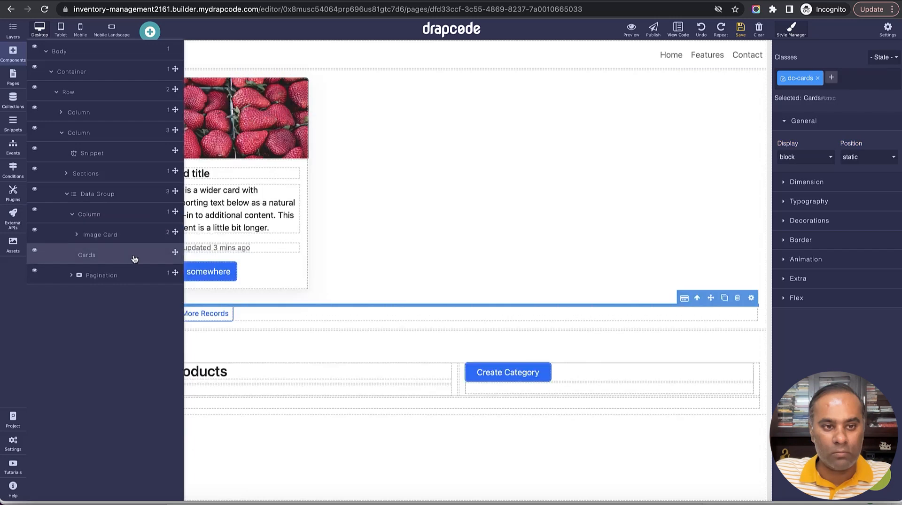
pyautogui.click(737, 299)
pyautogui.click(740, 28)
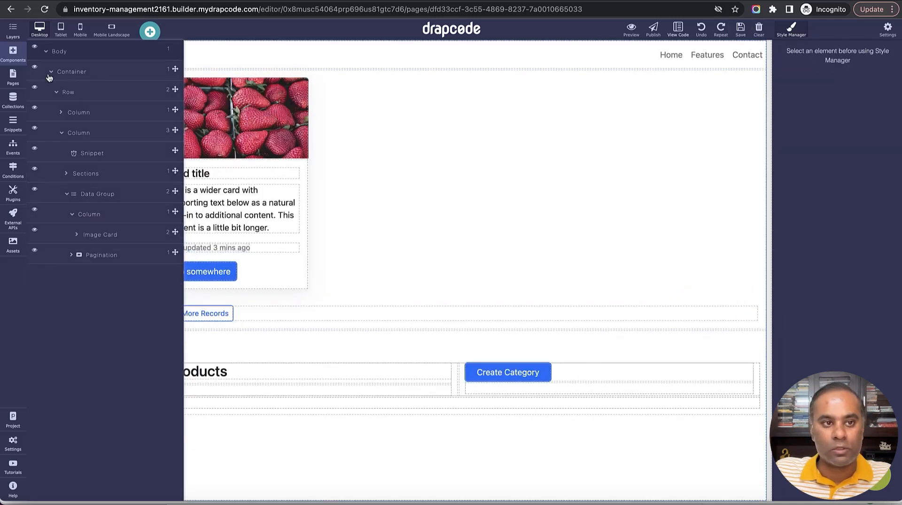
# - Move the section with the Products heading above the data group
pyautogui.click(16, 51)
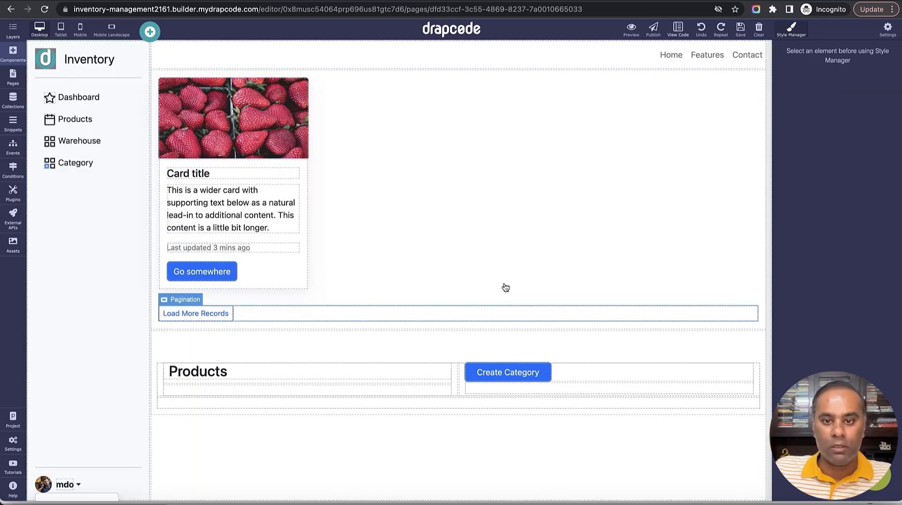
pyautogui.moveTo(521, 360); pyautogui.dragTo(485, 66)
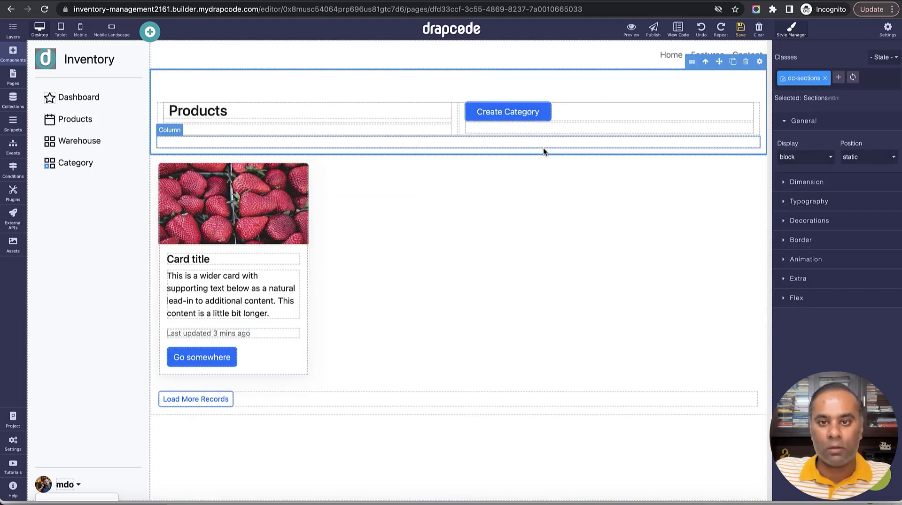
pyautogui.click(559, 142)
# - Change the Create Category button's text to Create Product and save the page
pyautogui.click(526, 115)
pyautogui.doubleClick(529, 115)
pyautogui.write('Pro')
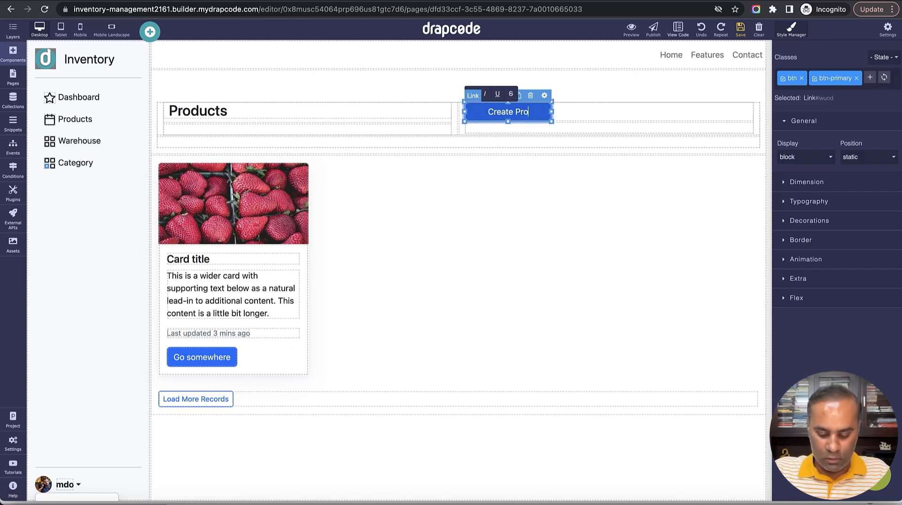
pyautogui.write('duct')
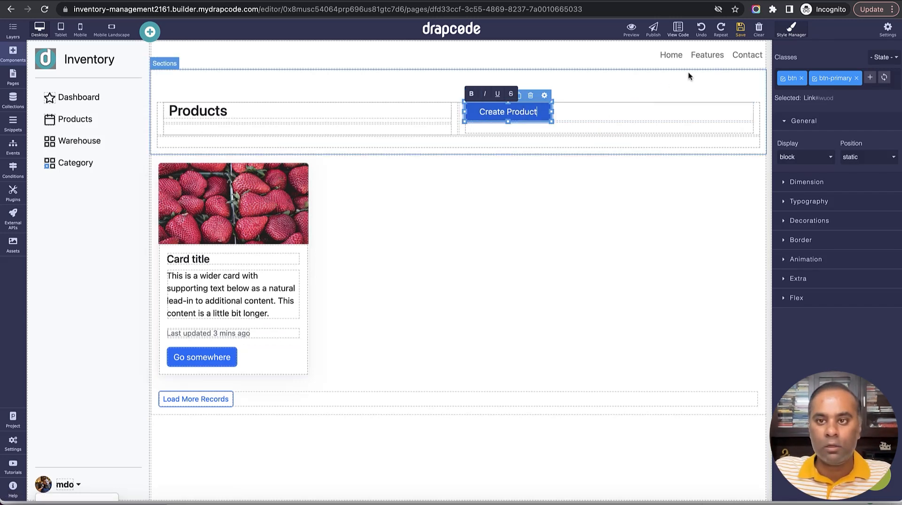
pyautogui.click(740, 28)
# - Have the card title heading get its data from the Product collection's Name field
pyautogui.click(269, 260)
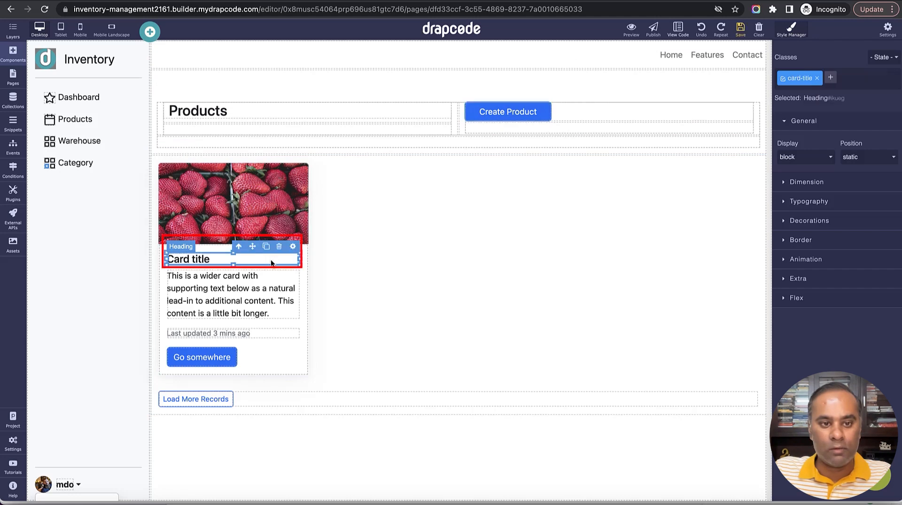
pyautogui.click(293, 247)
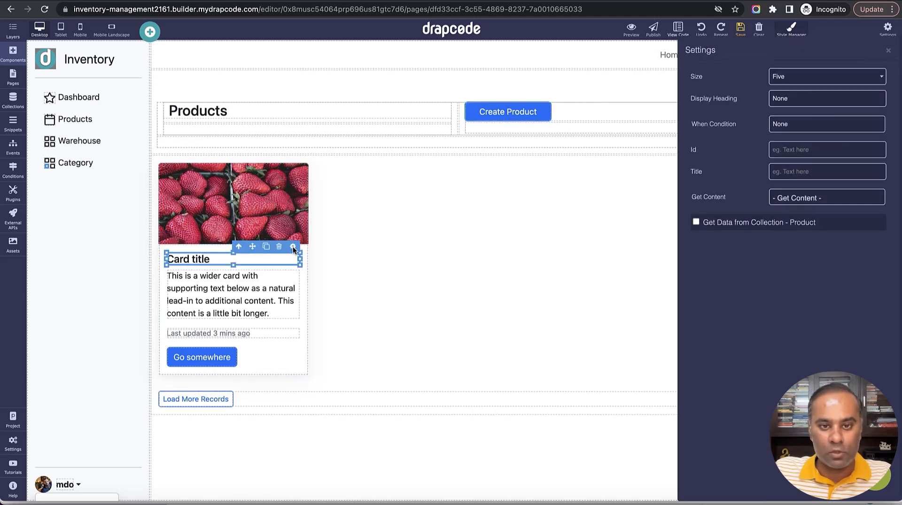
pyautogui.click(695, 223)
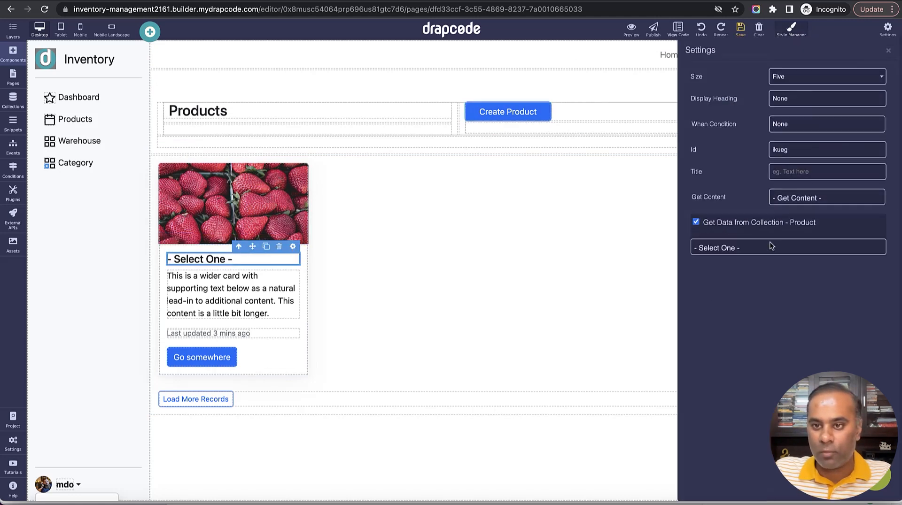
pyautogui.click(769, 246)
pyautogui.click(770, 294)
pyautogui.click(888, 52)
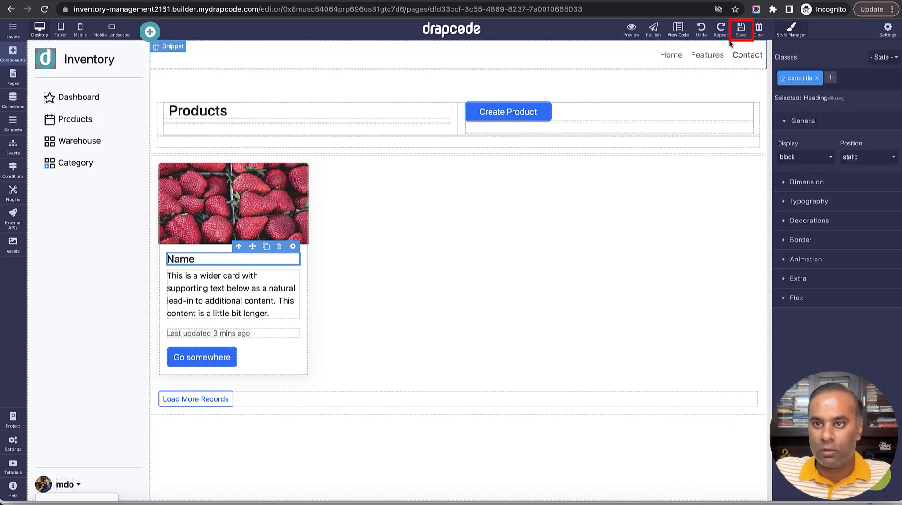
# - Have the card's "Last updated" text get its data from the Product collection's Quantity field
pyautogui.click(270, 333)
pyautogui.click(293, 323)
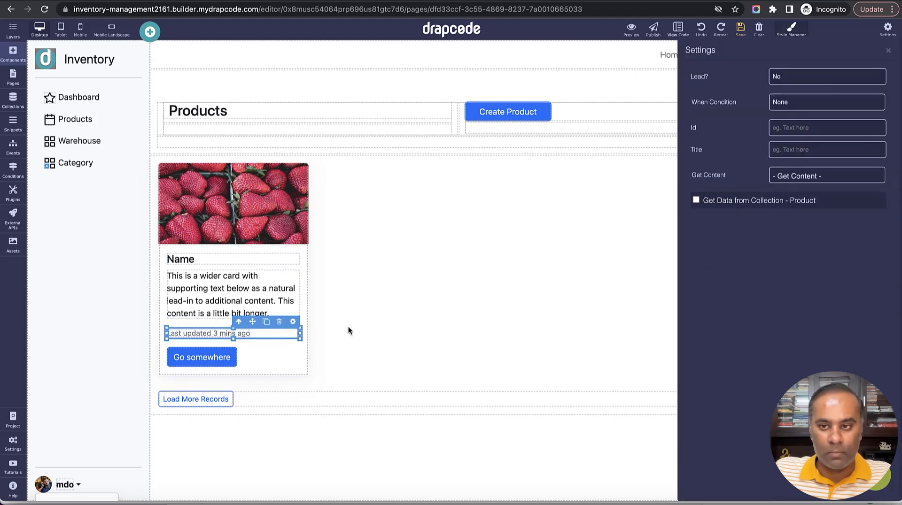
pyautogui.click(796, 203)
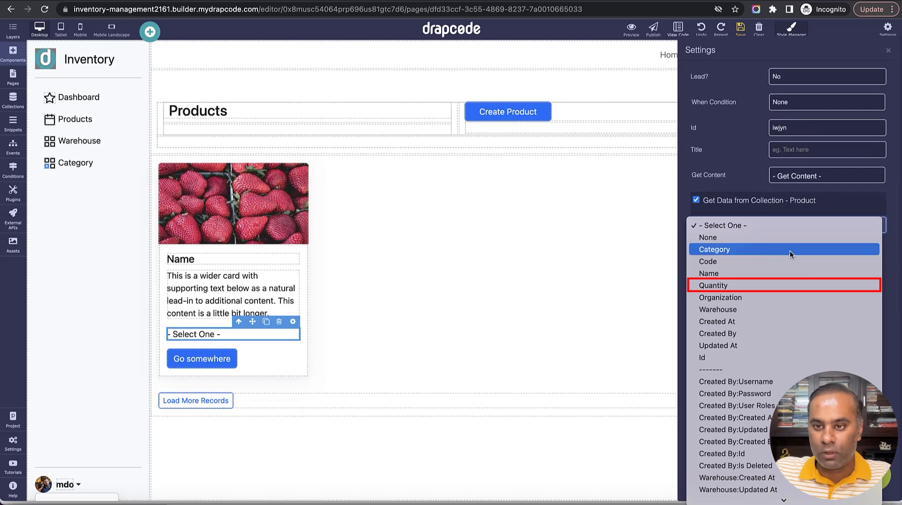
pyautogui.click(791, 285)
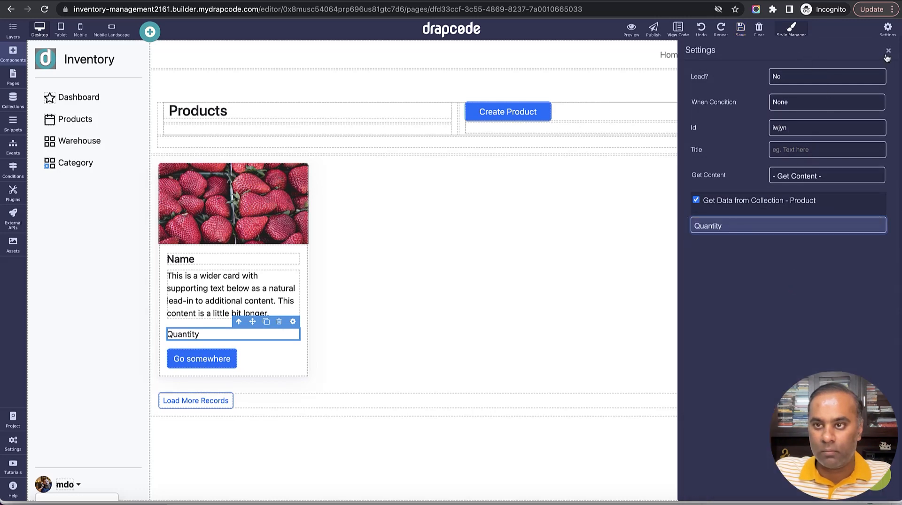
pyautogui.click(887, 51)
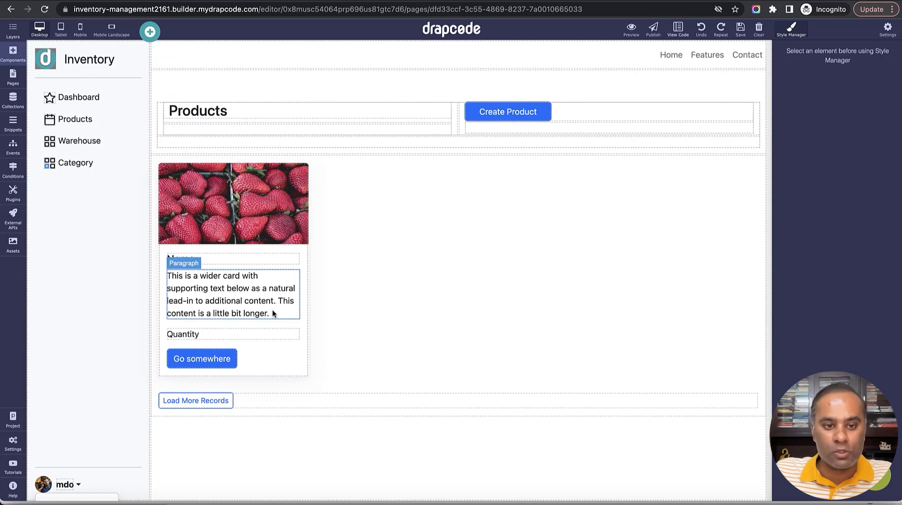
# - Add a link component to the product card between the paragraph and the Quantity text
pyautogui.click(17, 54)
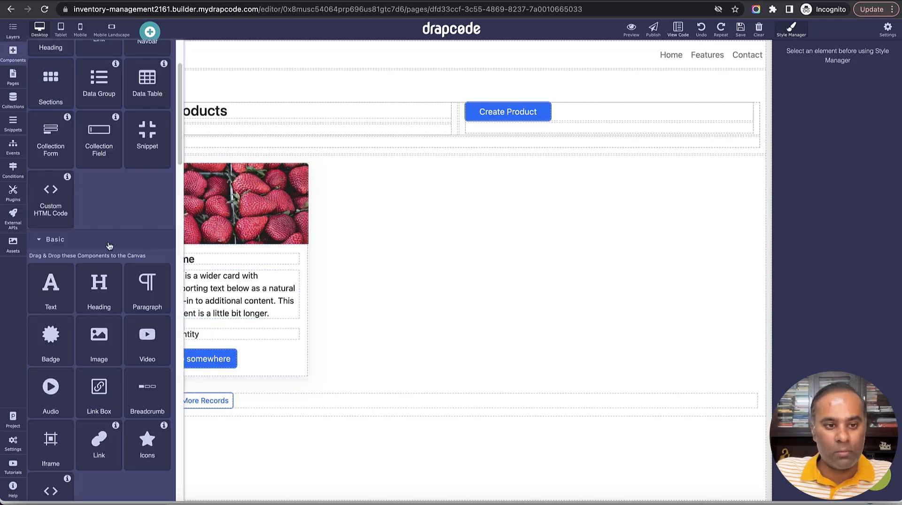
pyautogui.scroll(3, 109, 246)
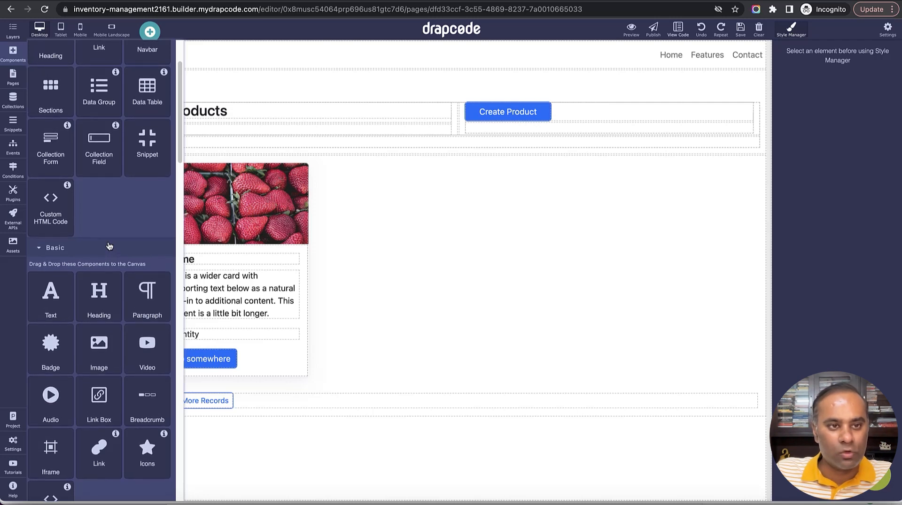
pyautogui.scroll(2, 109, 246)
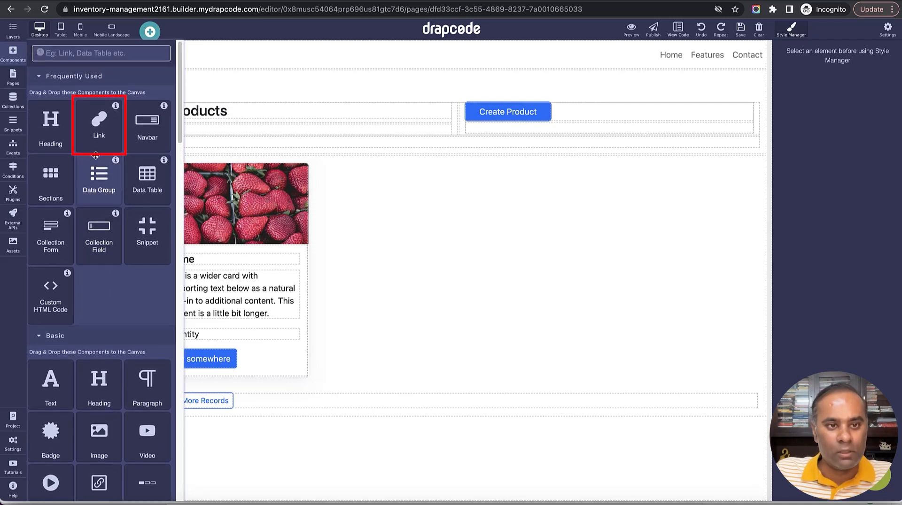
pyautogui.moveTo(97, 127); pyautogui.dragTo(207, 329)
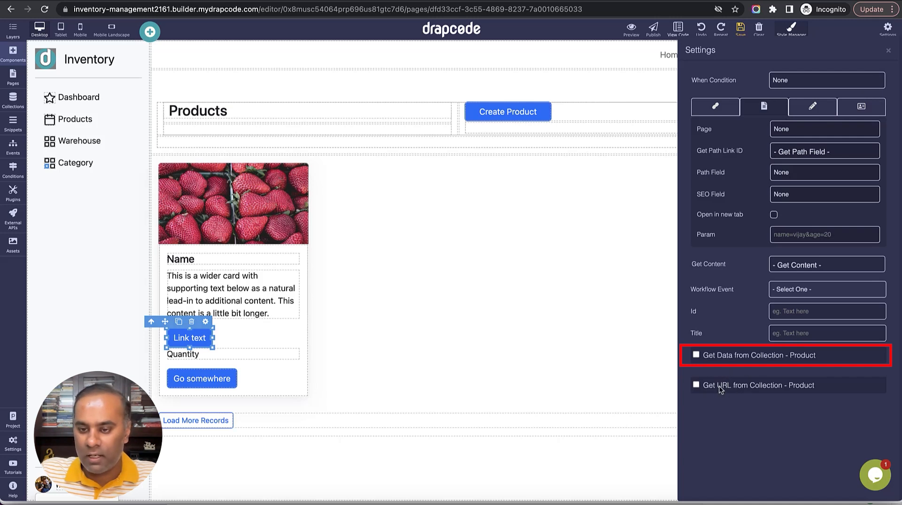
# - Have the card's new link get its data from the Product collection's Category field and remove its btn-primary and btn classes
pyautogui.click(695, 356)
pyautogui.click(757, 381)
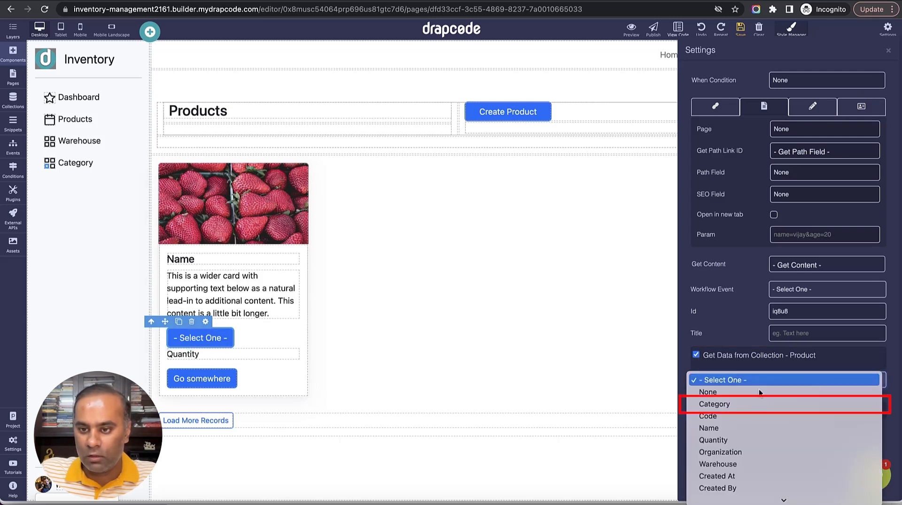
pyautogui.click(761, 404)
pyautogui.click(888, 50)
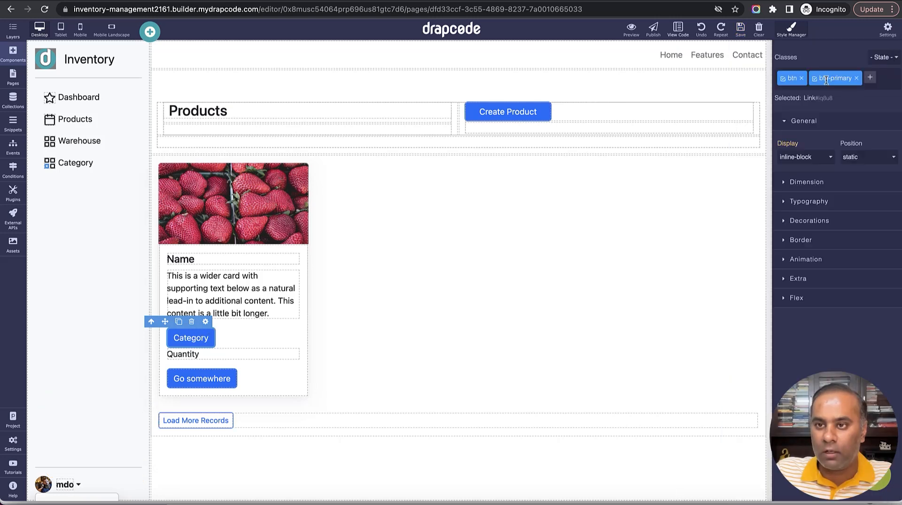
pyautogui.click(855, 79)
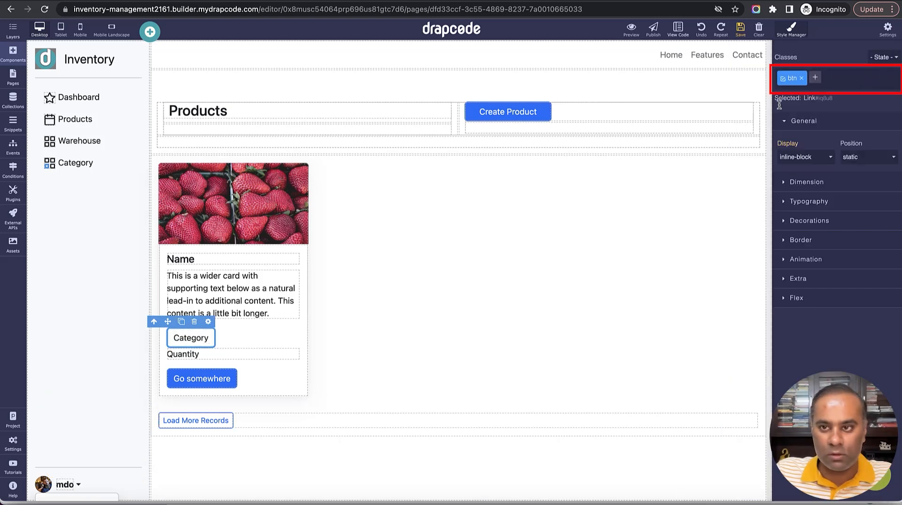
pyautogui.click(801, 78)
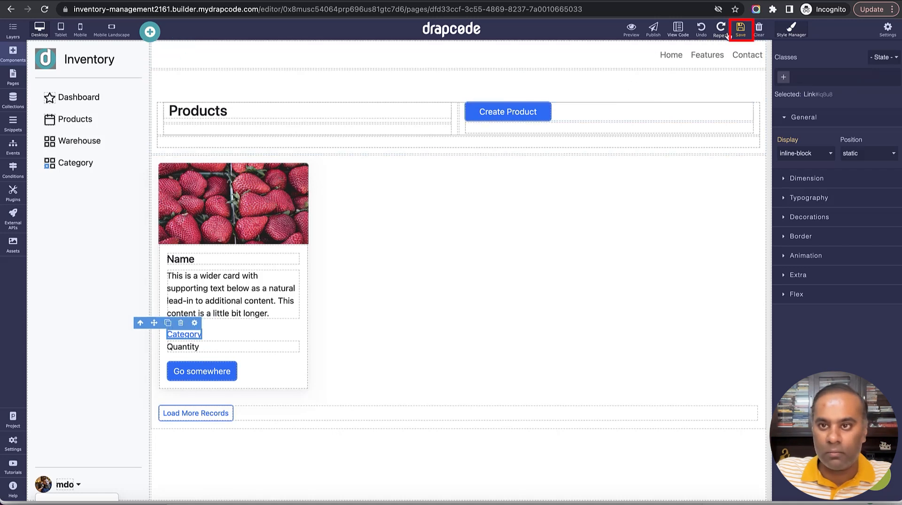
# - Change the card's Go somewhere button text to Manage and save the page
pyautogui.click(225, 373)
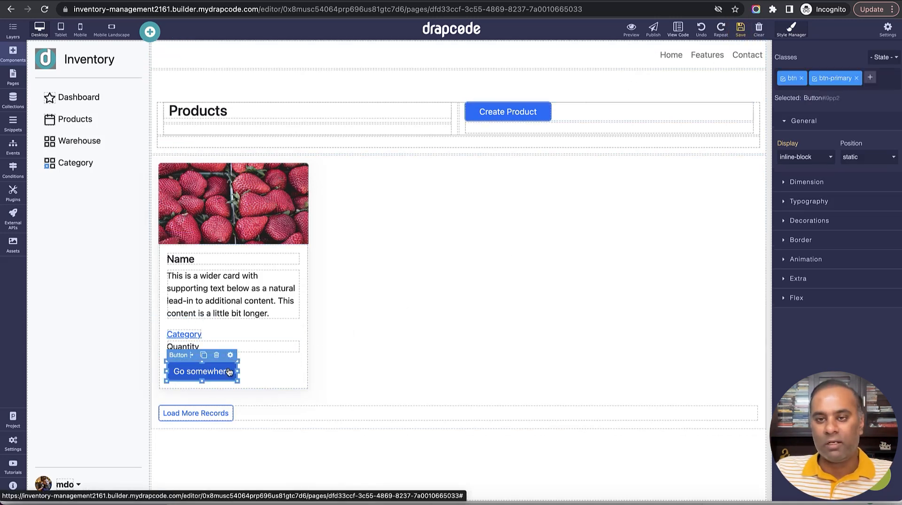
pyautogui.click(230, 356)
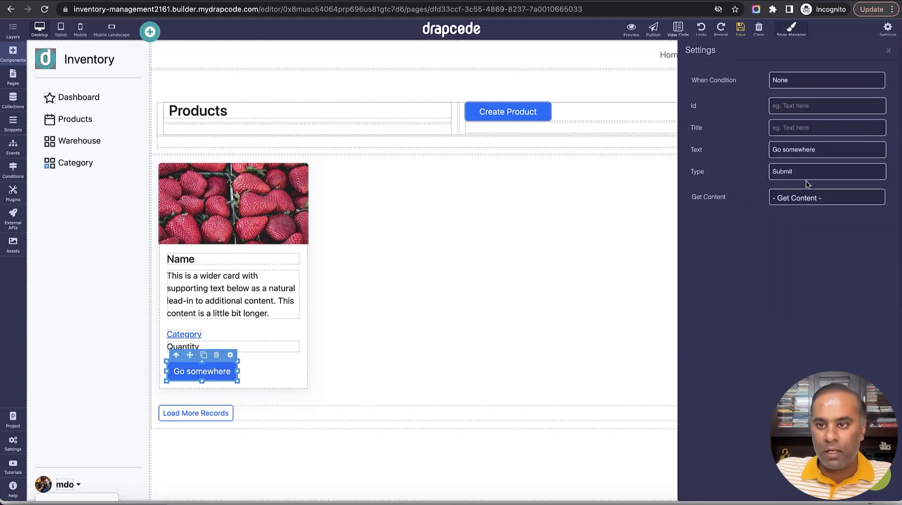
pyautogui.tripleClick(801, 150)
pyautogui.write('Manage')
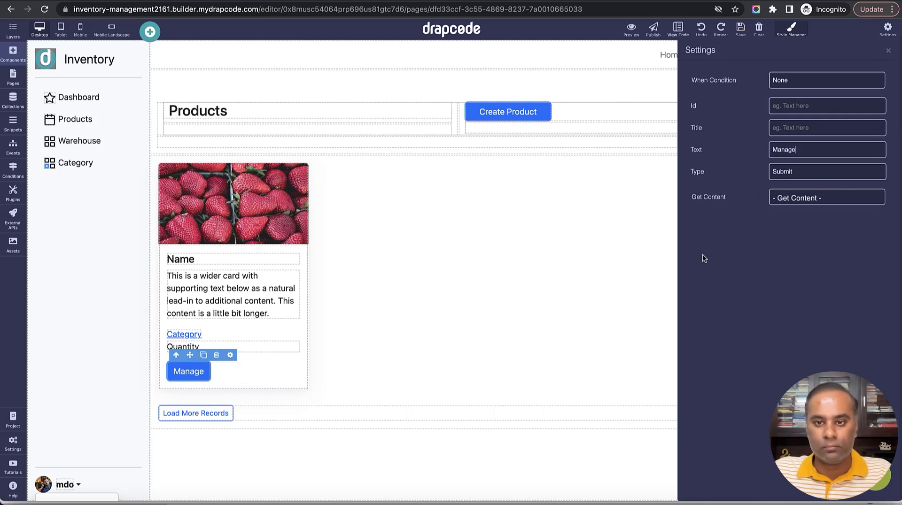
pyautogui.click(614, 243)
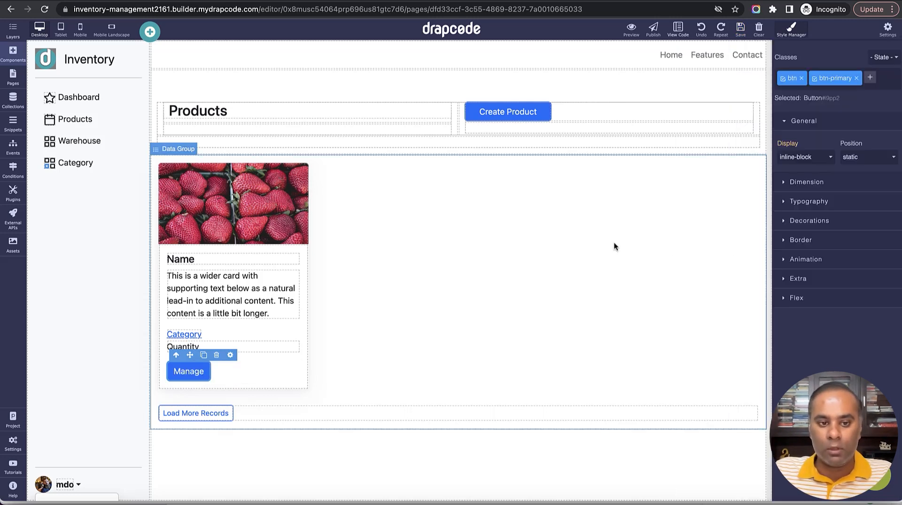
pyautogui.click(745, 31)
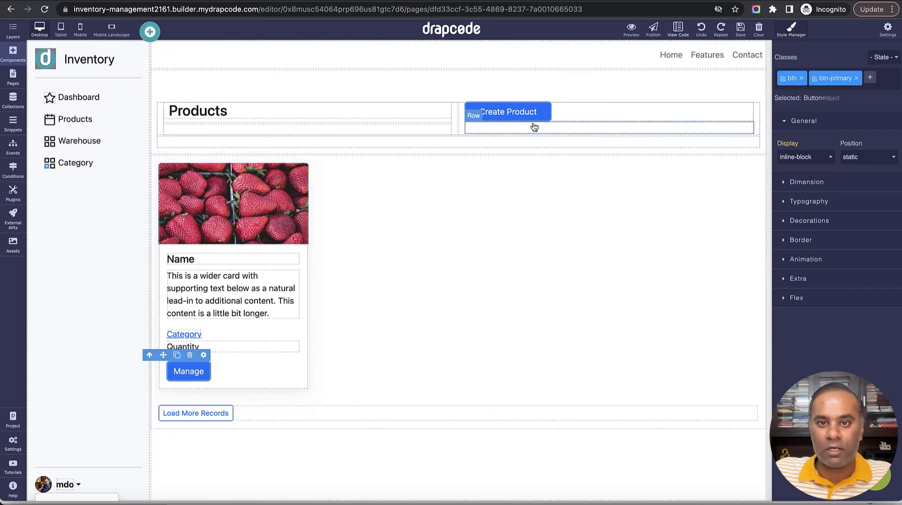
# - Delete the empty rows below the Create Product button and the Products heading, and save the page
pyautogui.click(646, 130)
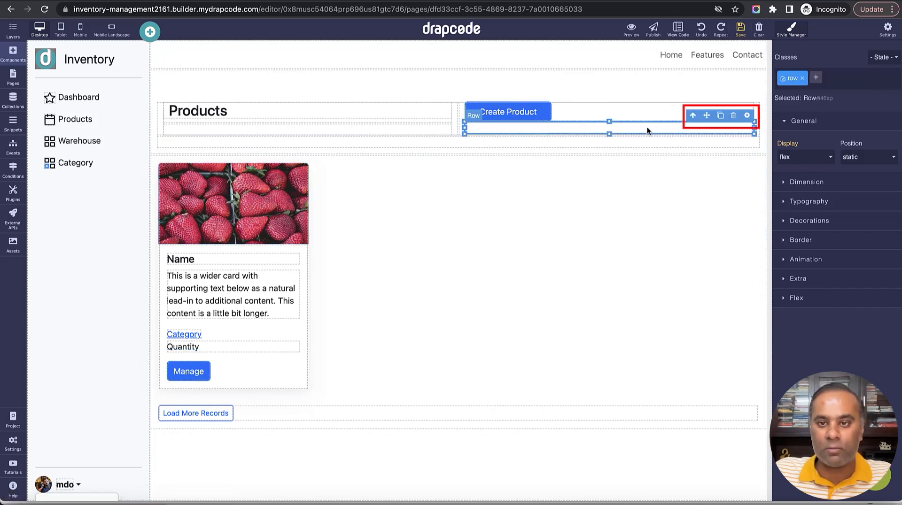
pyautogui.click(733, 116)
pyautogui.click(418, 131)
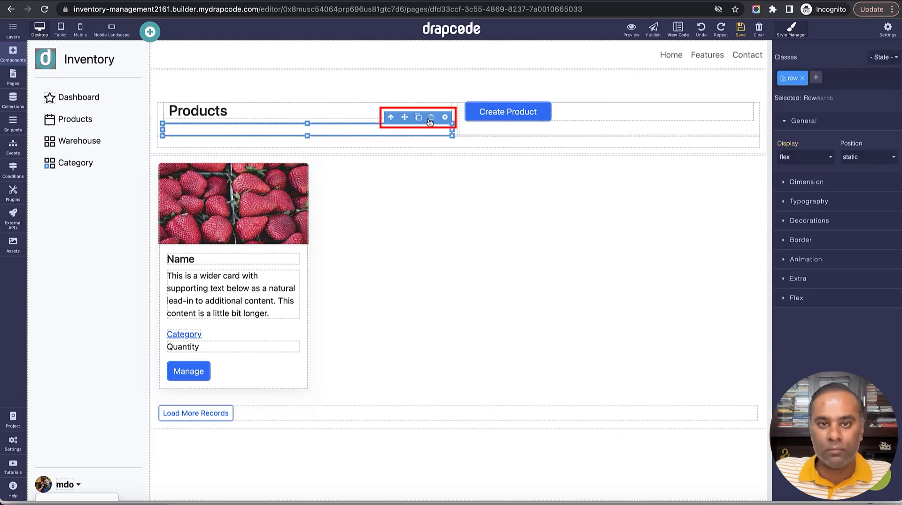
pyautogui.click(445, 115)
pyautogui.click(740, 29)
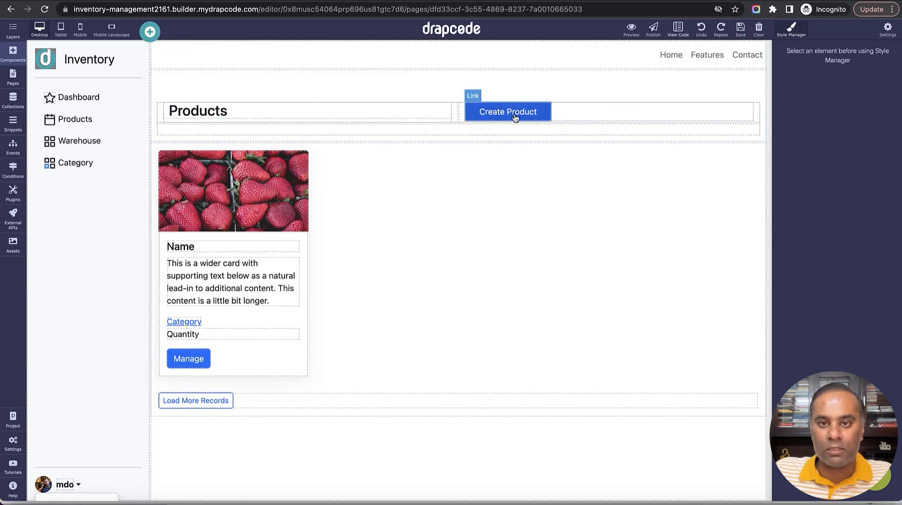
# - Create a page named Create Product, copied from the existing Create Warehouse page, with access for Users with Admin Role
pyautogui.click(13, 78)
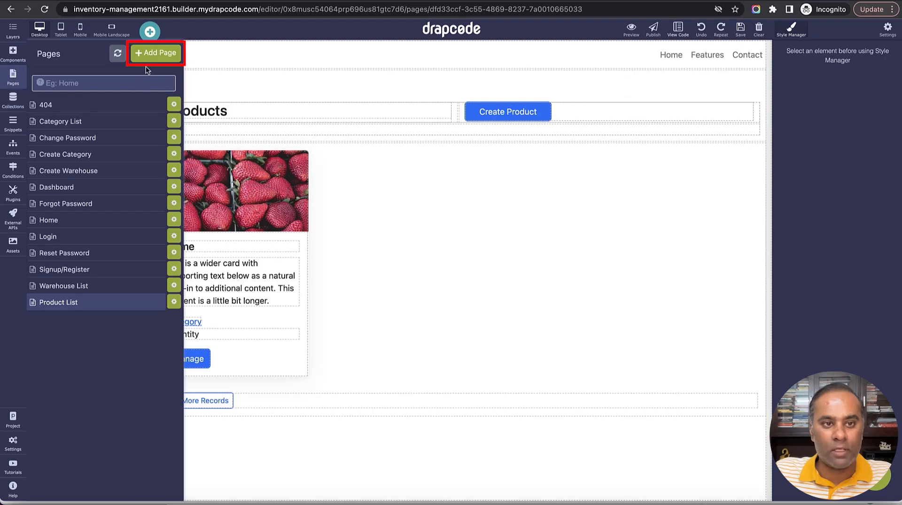
pyautogui.click(155, 54)
pyautogui.write('Create Product')
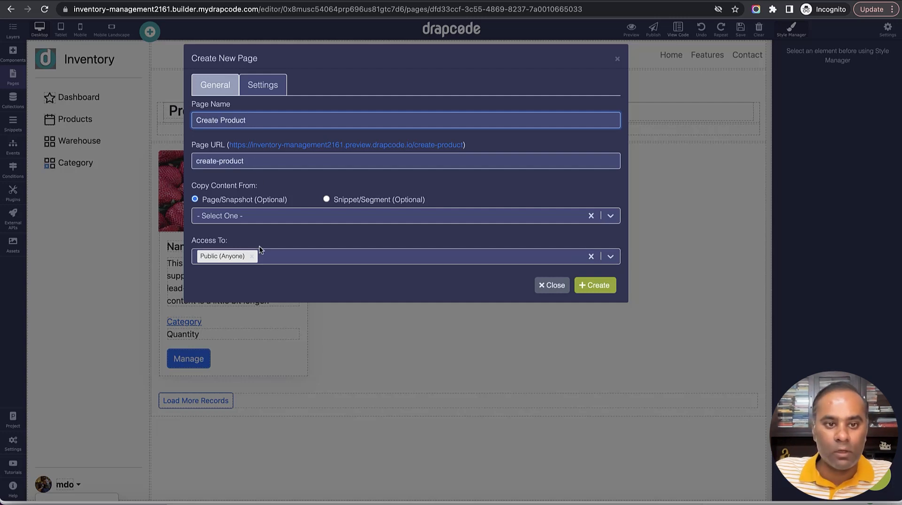
pyautogui.click(259, 217)
pyautogui.click(277, 257)
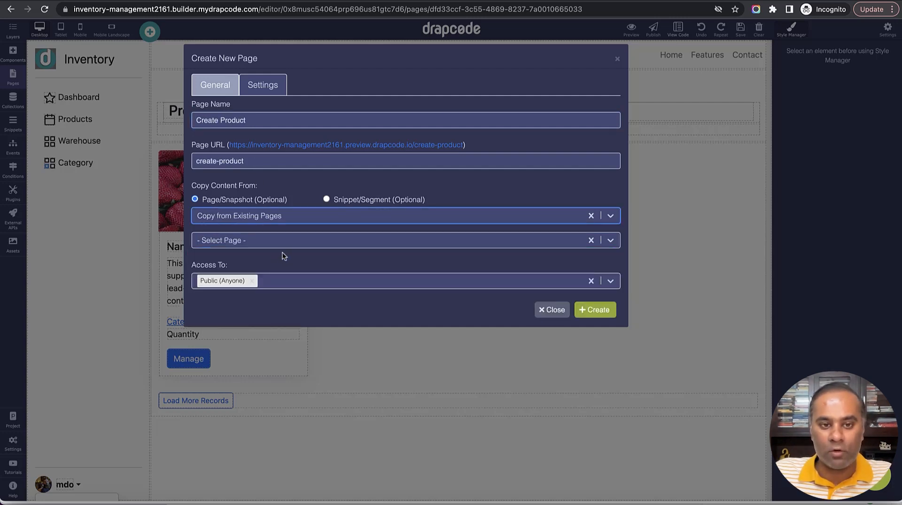
pyautogui.click(284, 242)
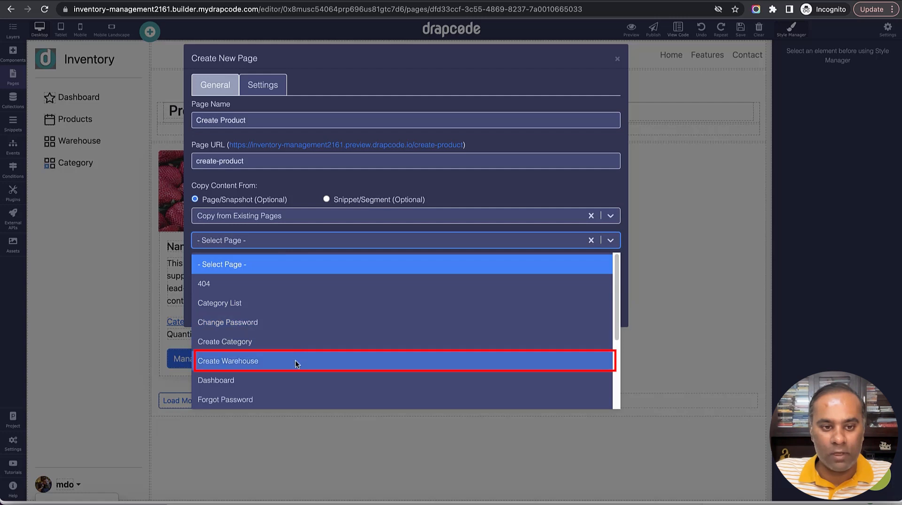
pyautogui.click(295, 361)
pyautogui.click(298, 282)
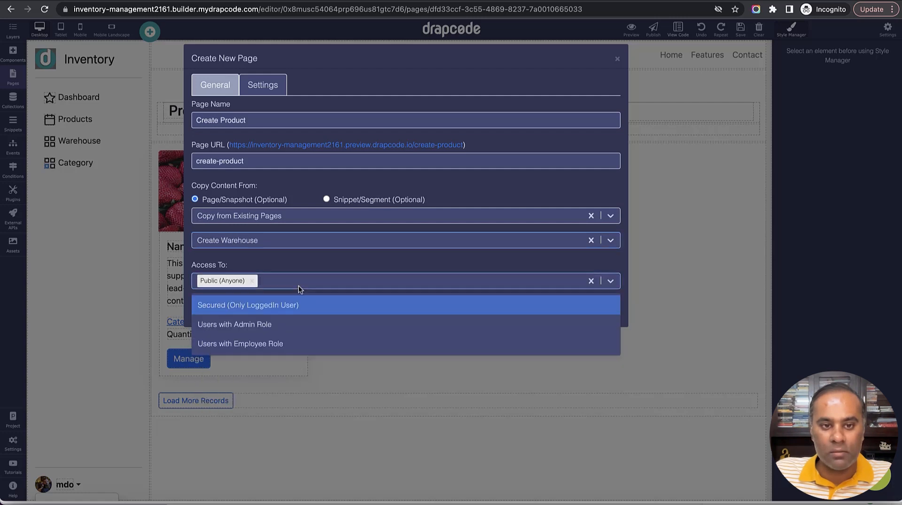
pyautogui.click(303, 328)
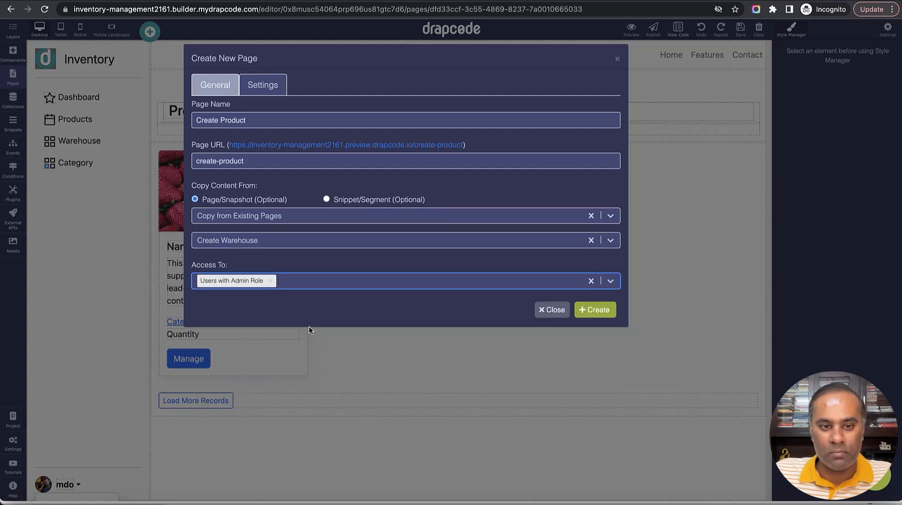
pyautogui.click(594, 309)
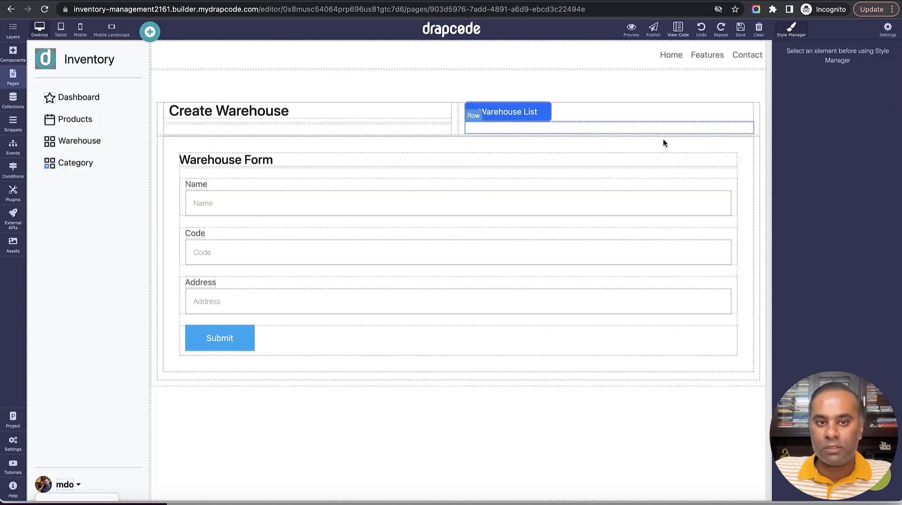
# - Change the page heading to Create Product and the Warehouse List button's text to Product List
pyautogui.click(239, 121)
pyautogui.doubleClick(253, 113)
pyautogui.write('Product')
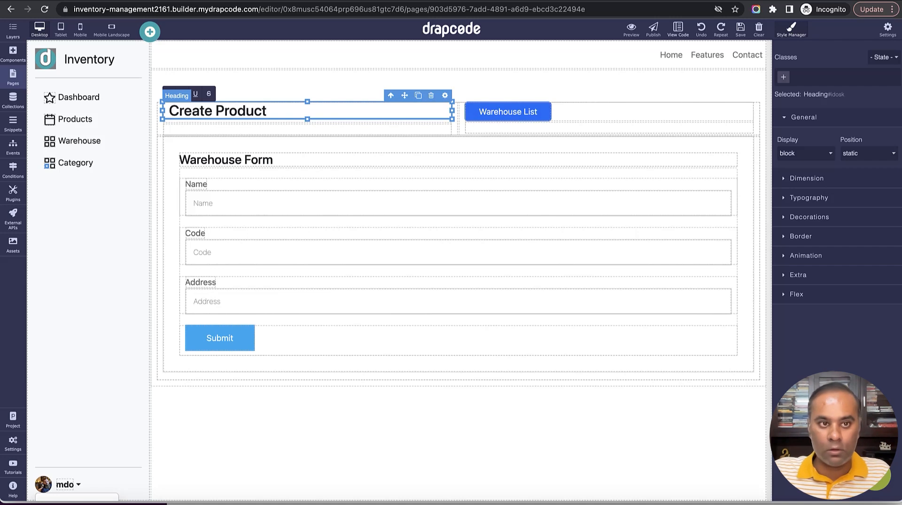
pyautogui.click(507, 115)
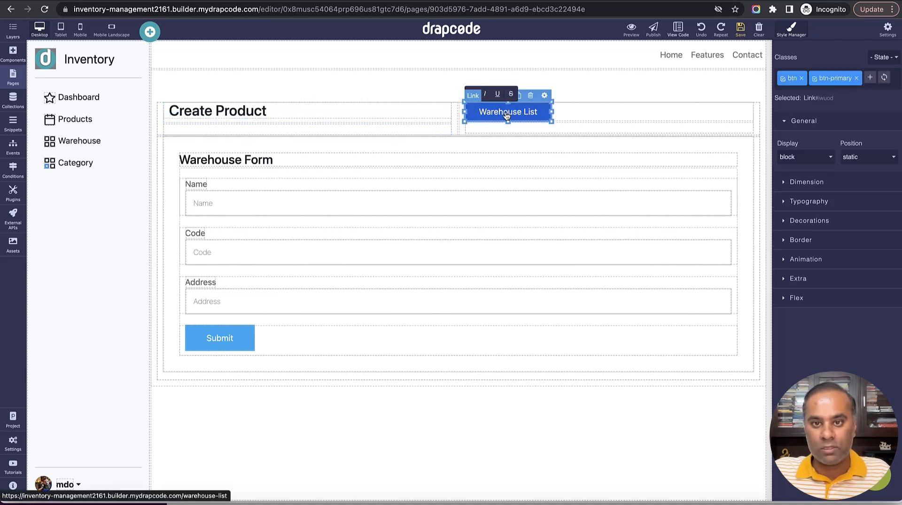
pyautogui.doubleClick(506, 113)
pyautogui.write('Prod')
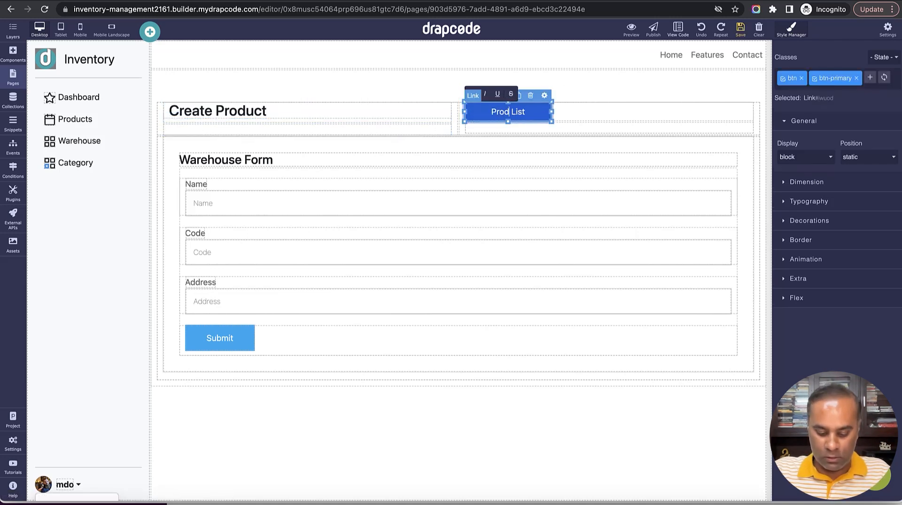
pyautogui.click(576, 119)
# - Change which page the Product List button links to and save the page
pyautogui.click(536, 113)
pyautogui.click(544, 95)
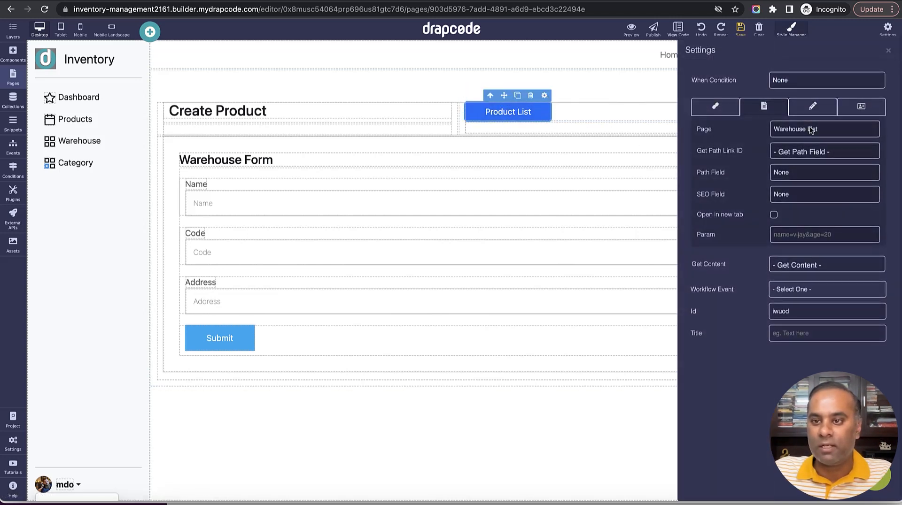
pyautogui.click(808, 130)
pyautogui.click(809, 152)
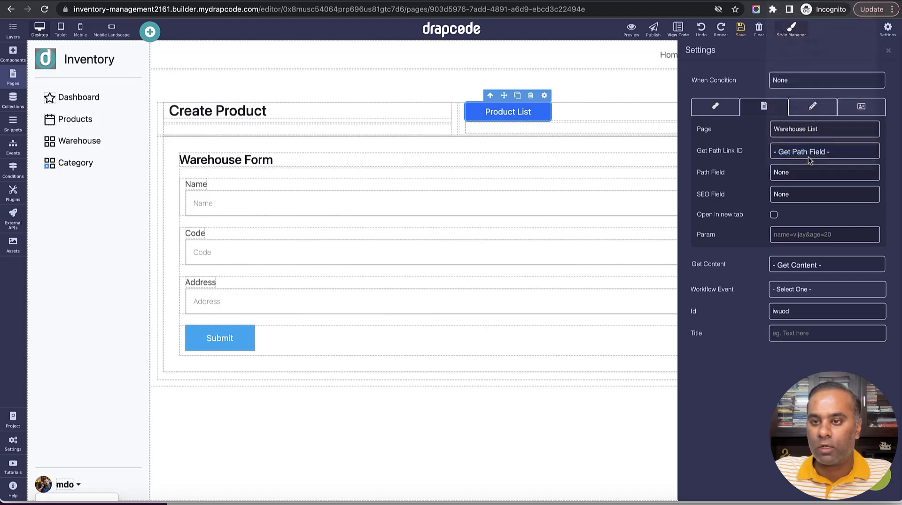
pyautogui.click(888, 50)
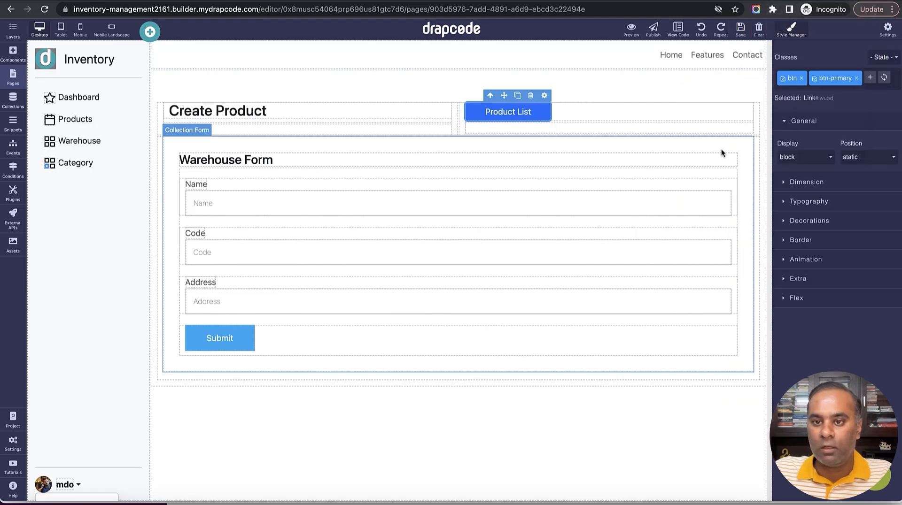
# - Switch the collection form from Warehouse to the Product collection and save the page
pyautogui.click(744, 165)
pyautogui.click(747, 130)
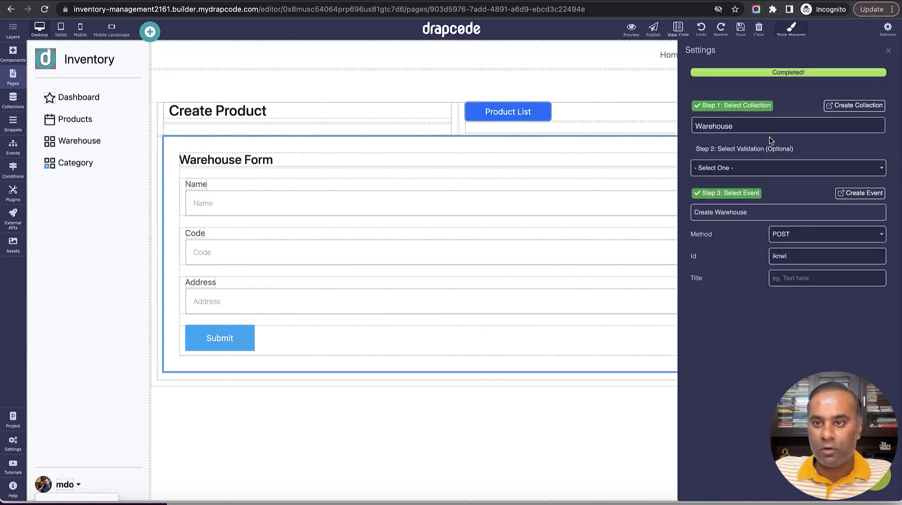
pyautogui.click(765, 126)
pyautogui.click(753, 89)
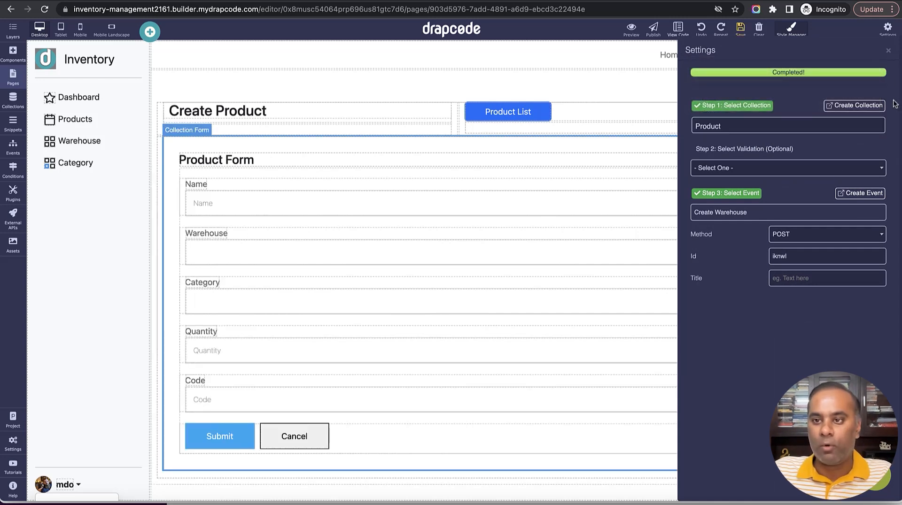
pyautogui.click(889, 52)
pyautogui.click(741, 29)
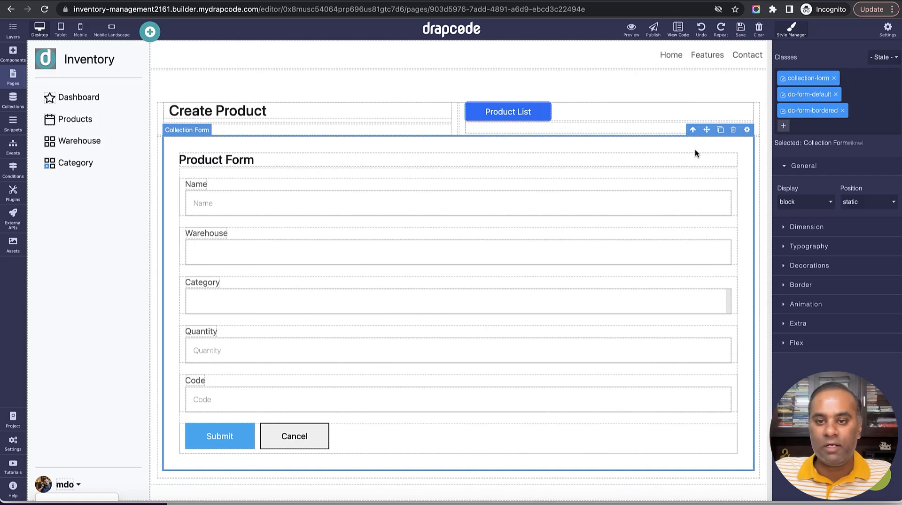
# - Delete the Product Form heading and its empty column from the form, and save the page
pyautogui.click(672, 164)
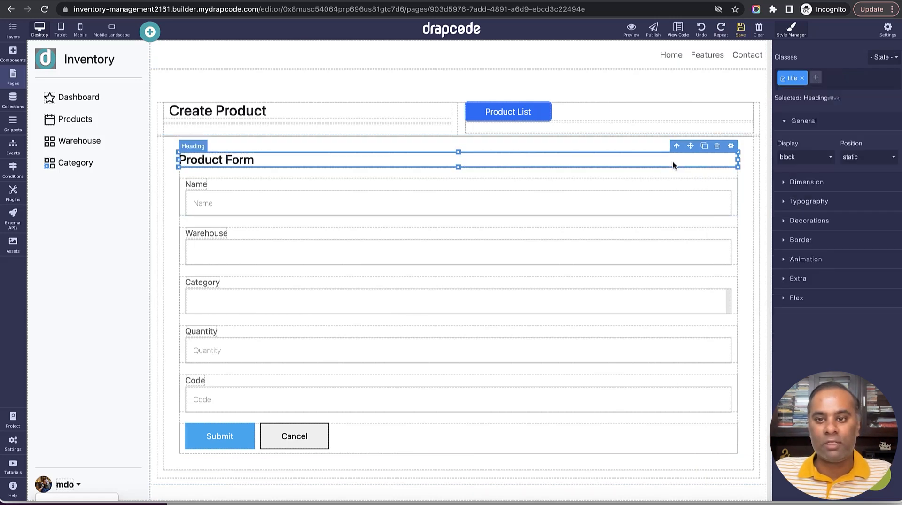
pyautogui.click(717, 147)
pyautogui.click(730, 156)
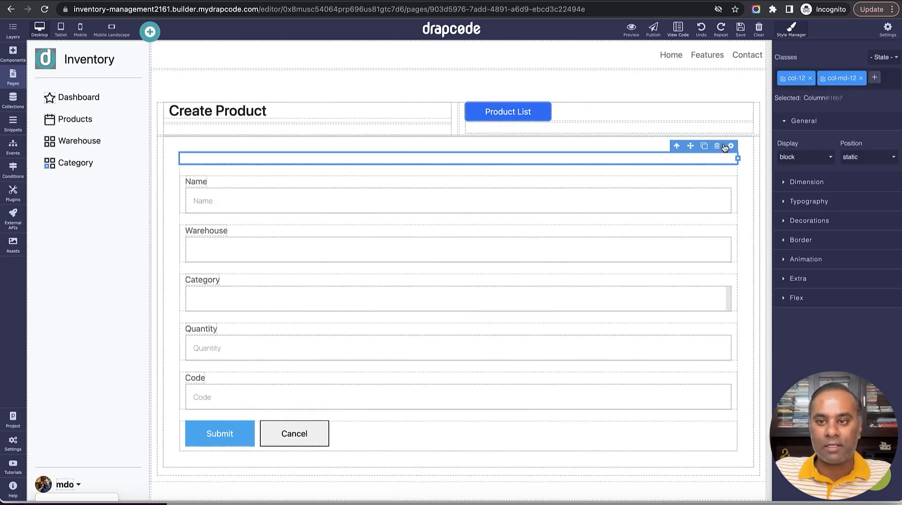
pyautogui.click(717, 147)
pyautogui.click(741, 29)
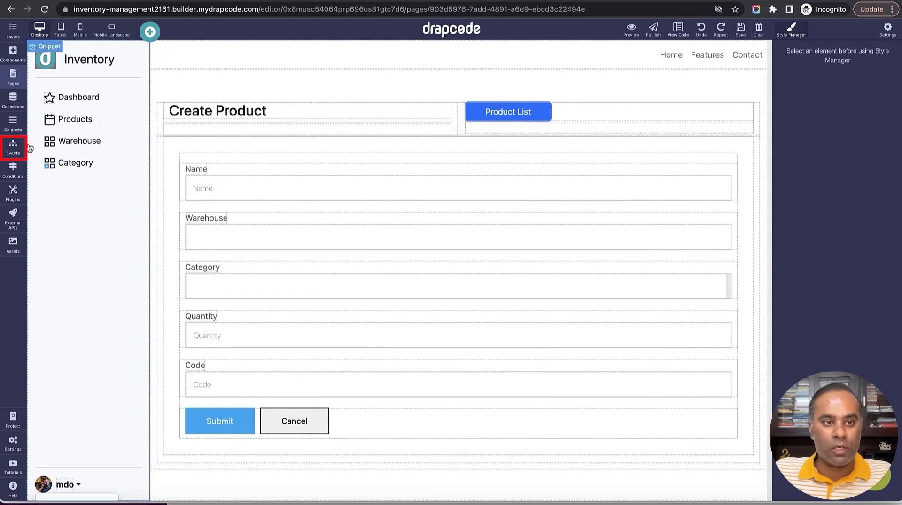
# - Create a new event named Create Product
pyautogui.click(14, 147)
pyautogui.click(149, 57)
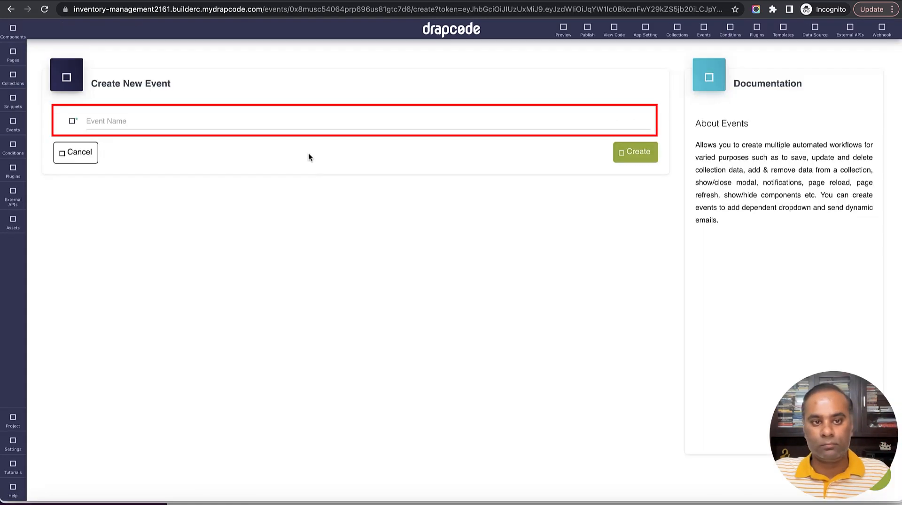
pyautogui.click(300, 120)
pyautogui.write('Create PProduct')
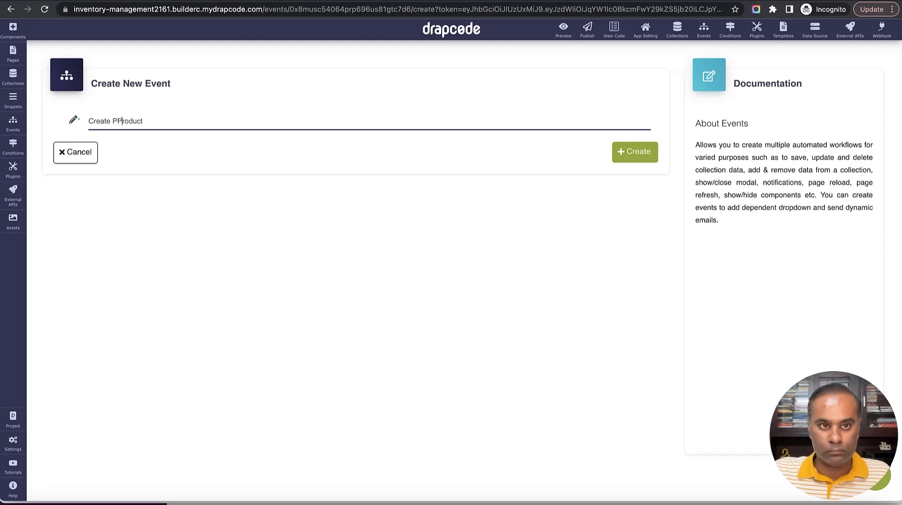
pyautogui.write('P')
pyautogui.click(635, 154)
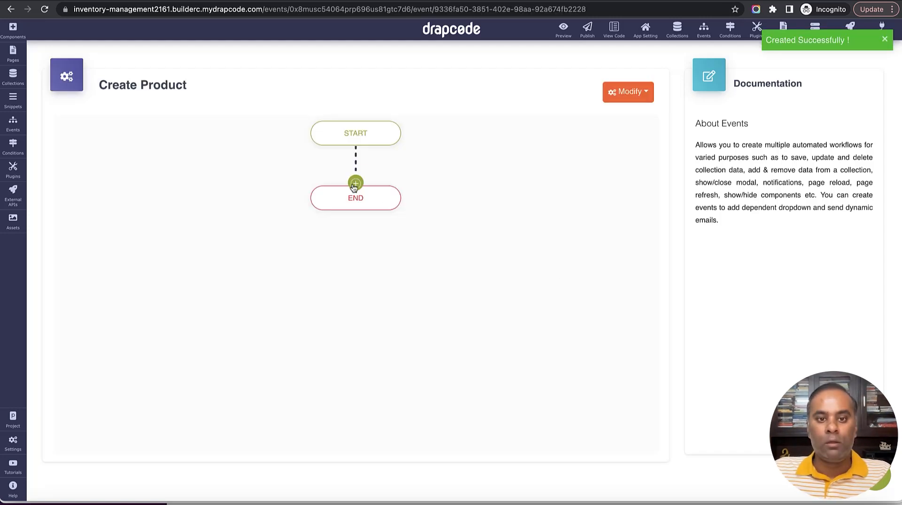
# - Add a Save Data action for the Product collection, with success message "Product Created Successfully" and error message "Unable to Create Product"
pyautogui.click(356, 182)
pyautogui.moveTo(408, 324)
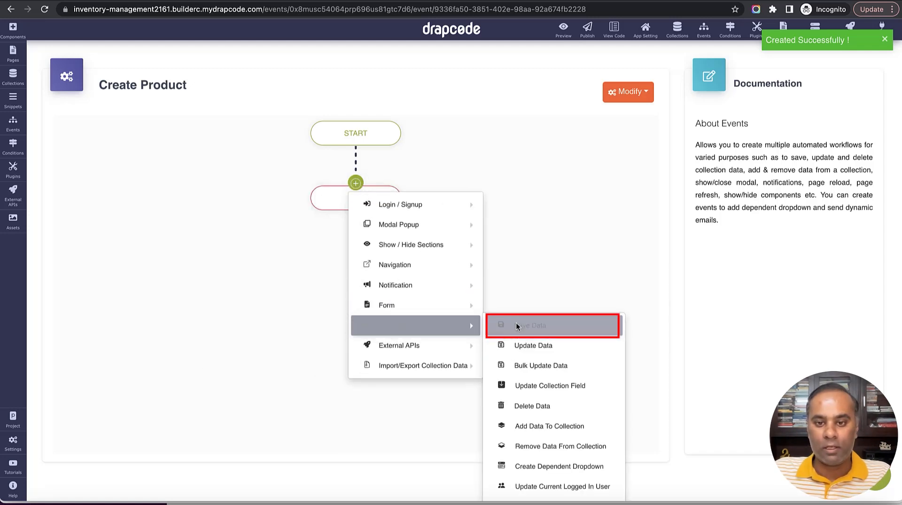
pyautogui.click(533, 323)
pyautogui.click(410, 139)
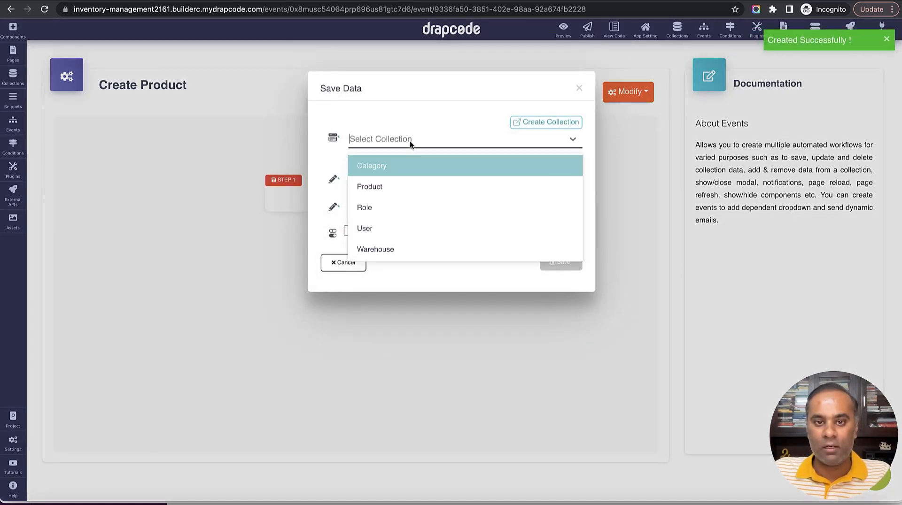
pyautogui.click(416, 179)
pyautogui.click(409, 264)
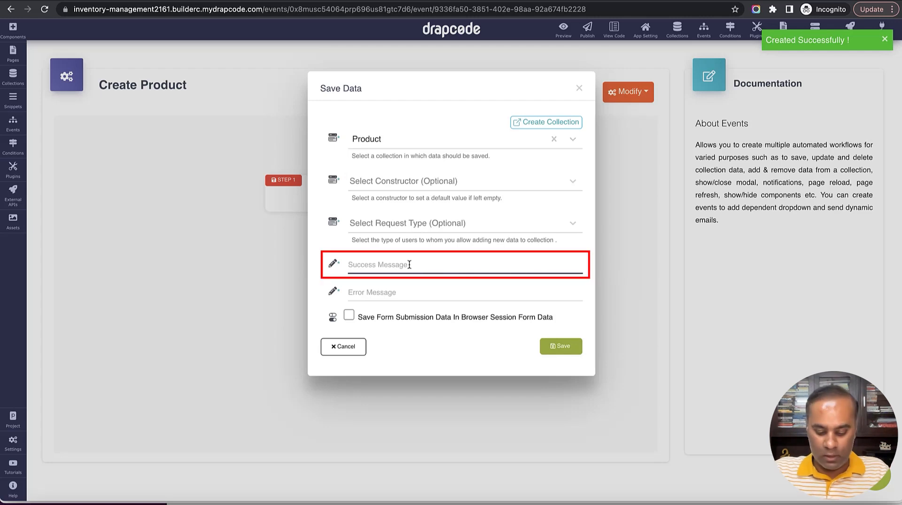
pyautogui.write('Product Created Successfully')
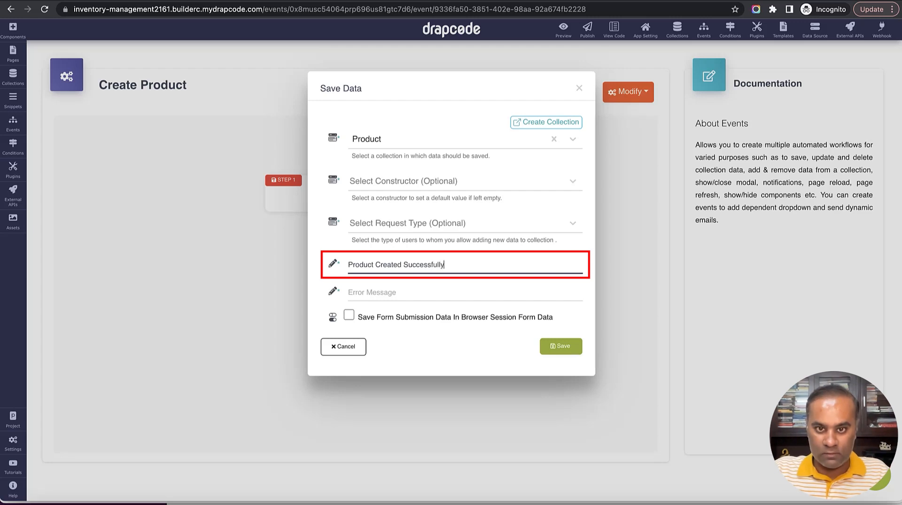
pyautogui.press('Tab')
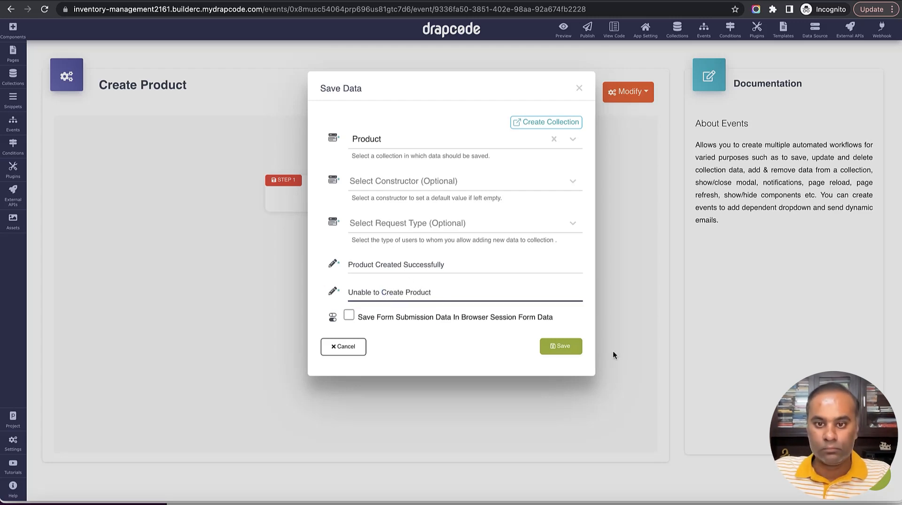
pyautogui.click(564, 347)
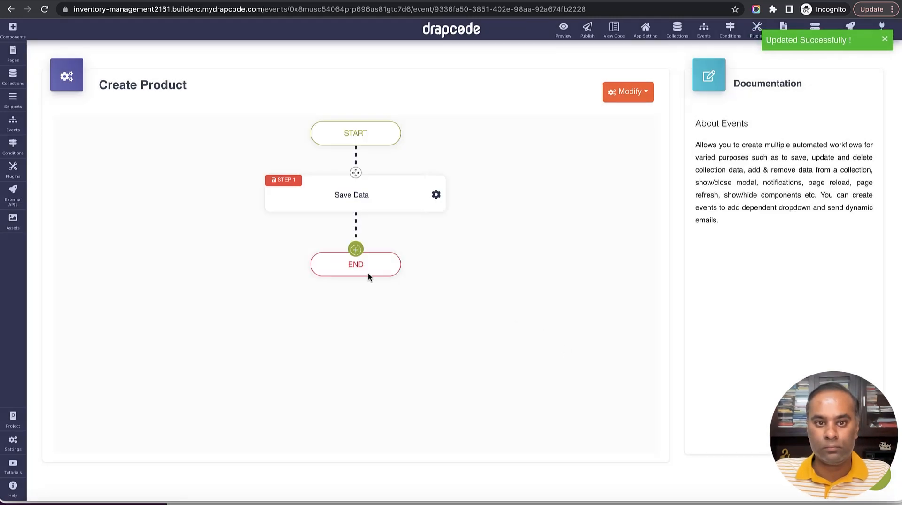
# - Add a Page Redirect action after Save Data with Product List as its destination, and save it
pyautogui.click(355, 249)
pyautogui.moveTo(389, 351)
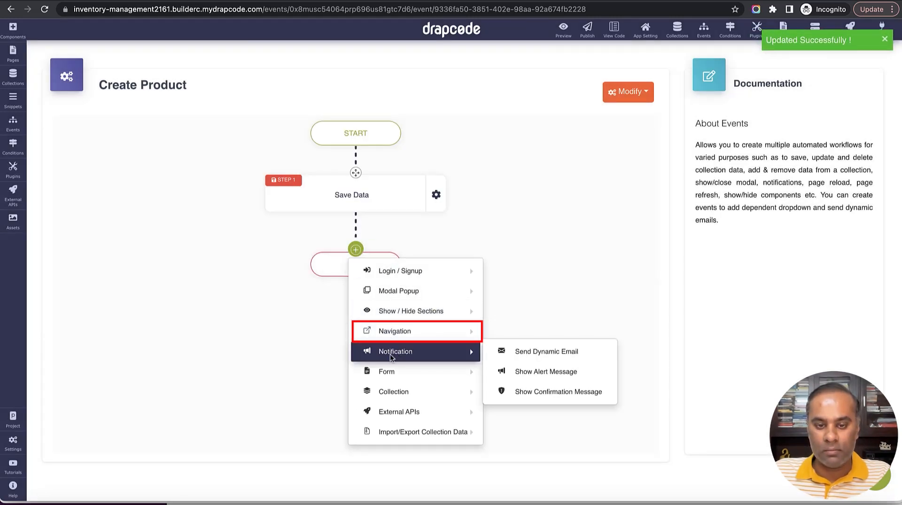
pyautogui.moveTo(423, 331)
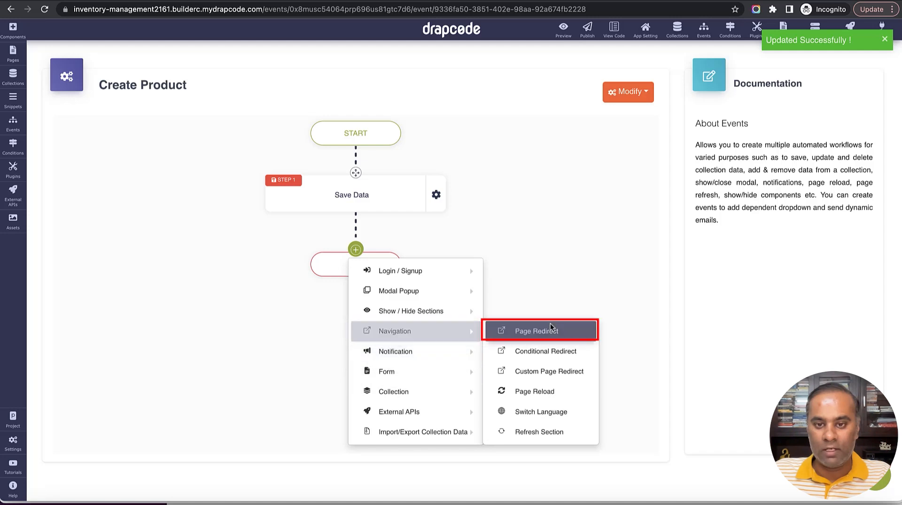
pyautogui.click(548, 329)
pyautogui.click(434, 141)
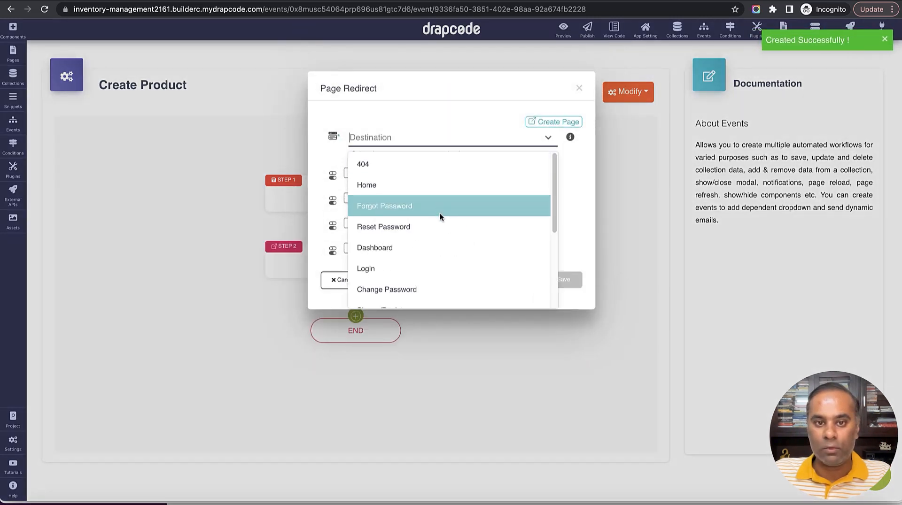
pyautogui.scroll(-3, 439, 232)
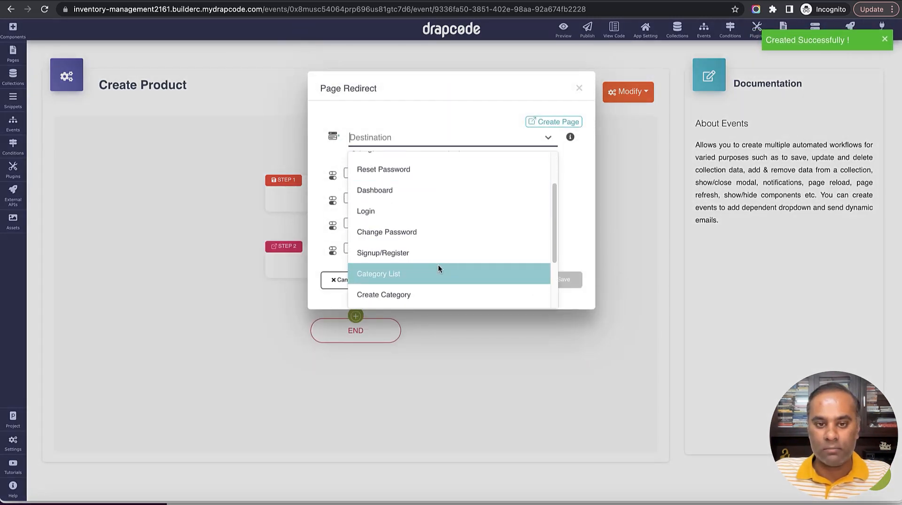
pyautogui.scroll(-3, 433, 247)
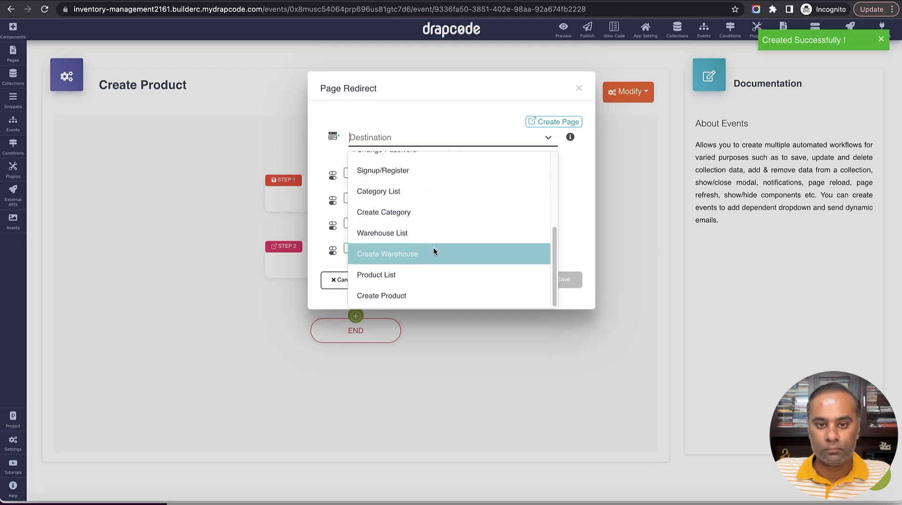
pyautogui.click(431, 276)
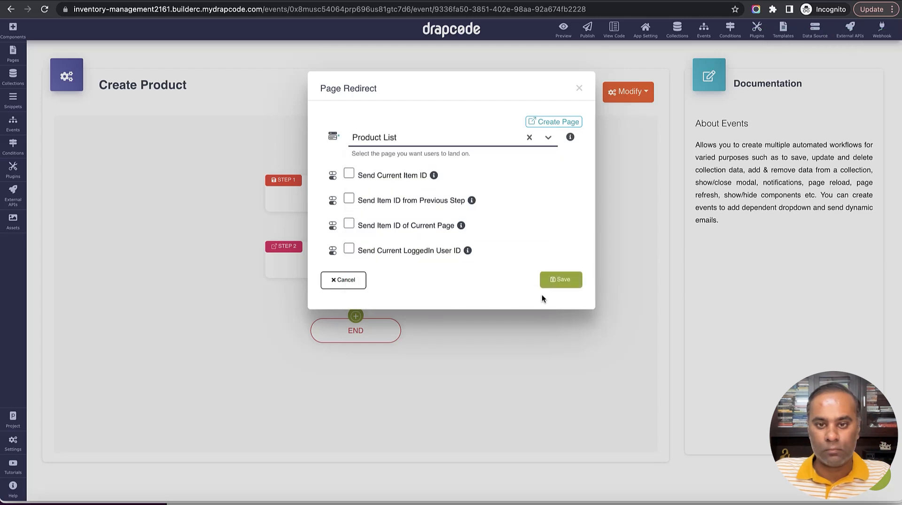
pyautogui.click(560, 281)
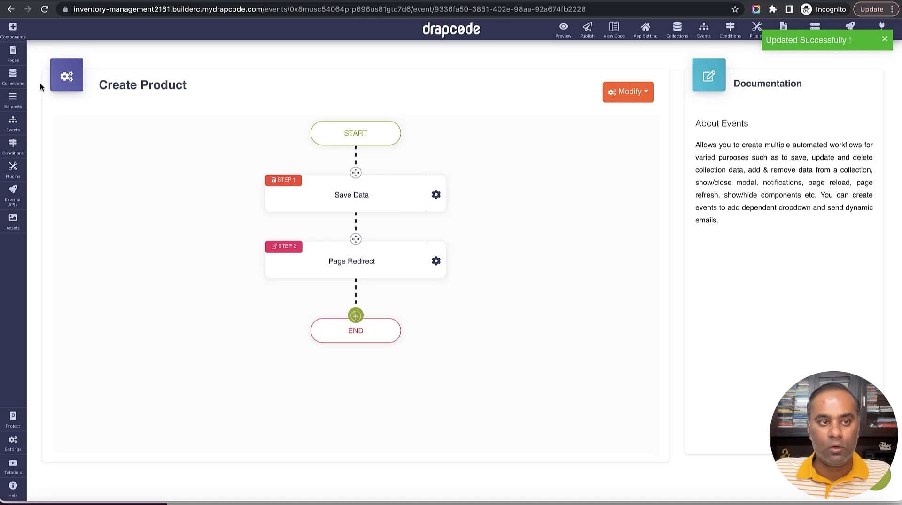
# - On the Create Product page, set the collection form's event to Create Product and save the page
pyautogui.click(16, 61)
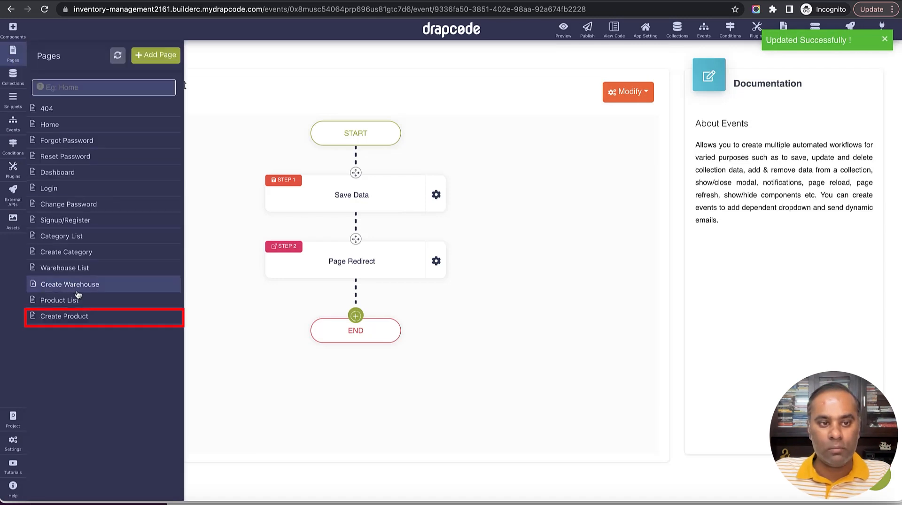
pyautogui.click(86, 318)
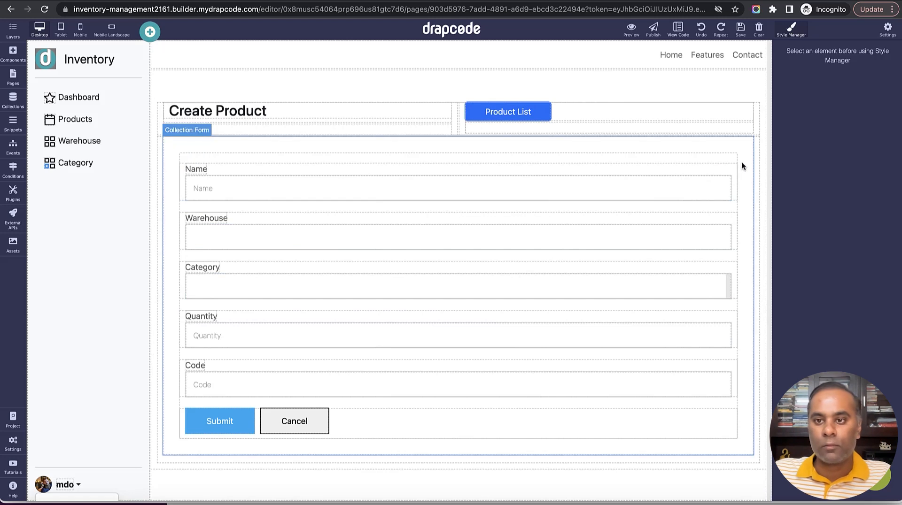
pyautogui.click(742, 165)
pyautogui.click(745, 132)
pyautogui.click(745, 213)
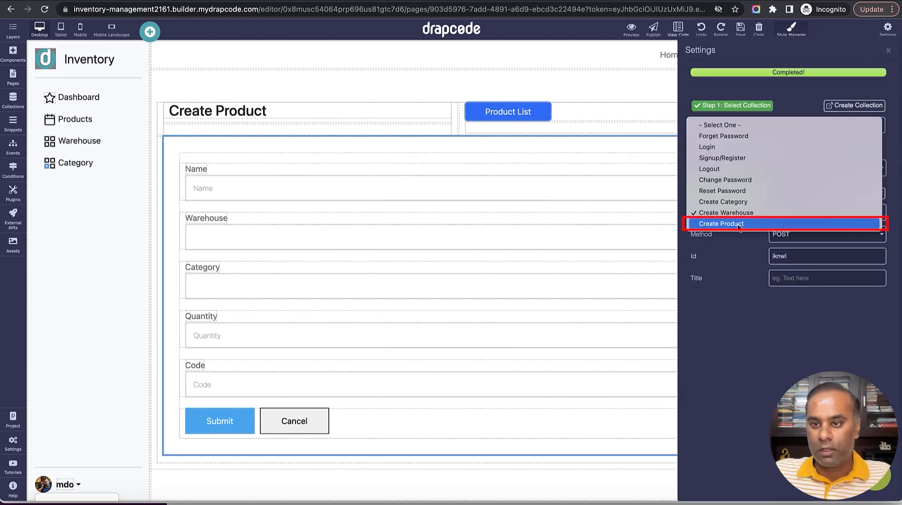
pyautogui.click(740, 225)
pyautogui.click(888, 50)
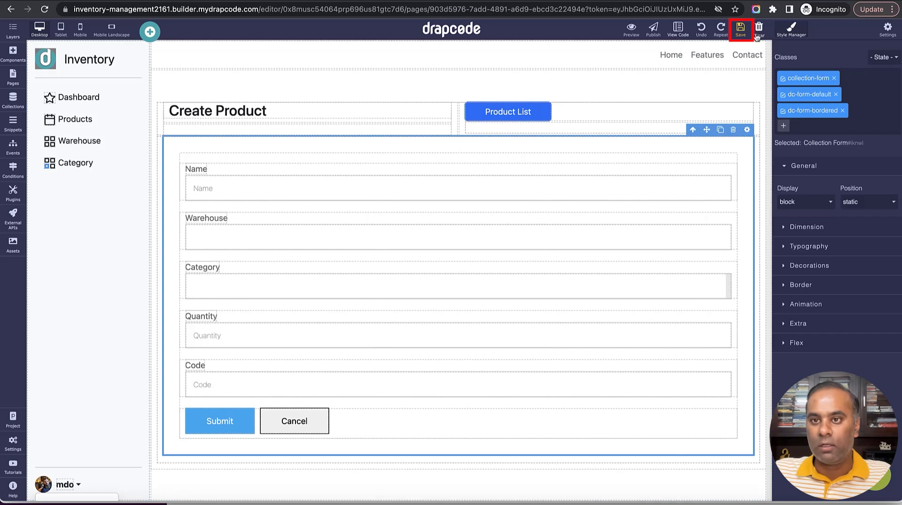
pyautogui.click(741, 32)
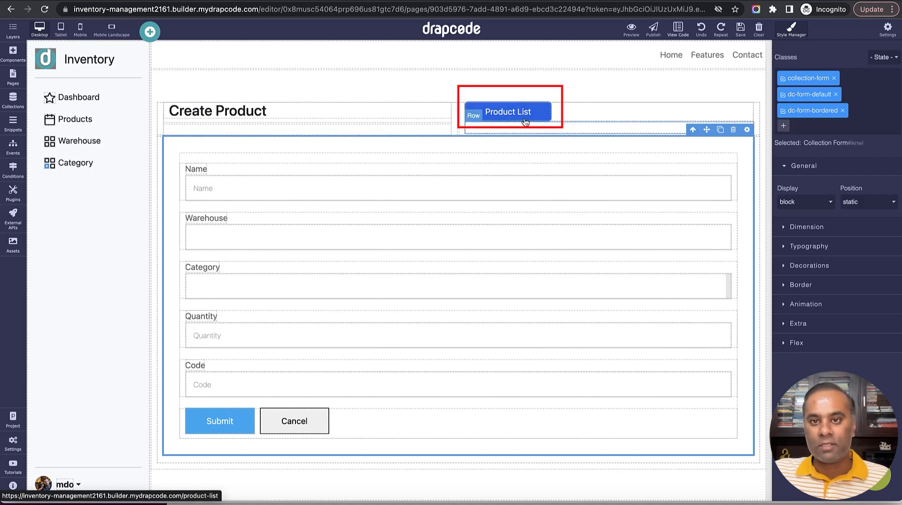
# - On the Product List page, link the Create Product button to the Create Product page and save
pyautogui.click(12, 77)
pyautogui.click(77, 306)
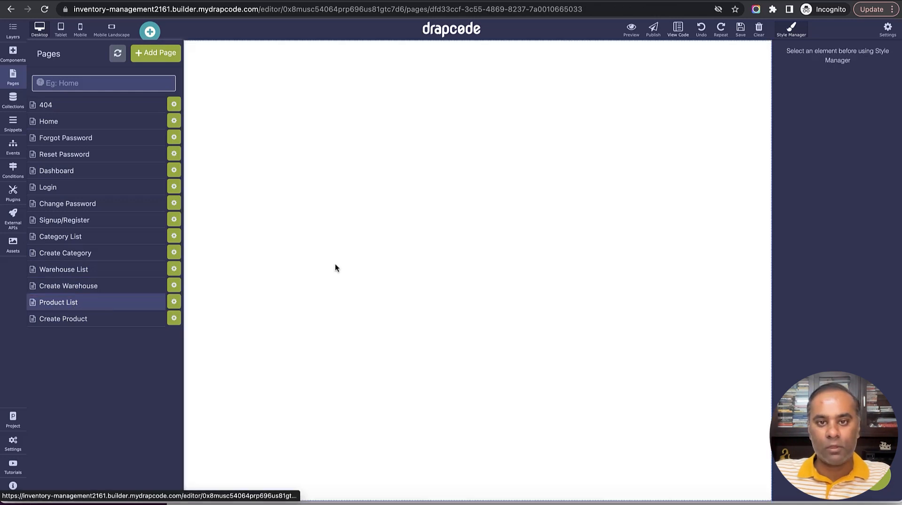
pyautogui.click(511, 109)
pyautogui.click(543, 95)
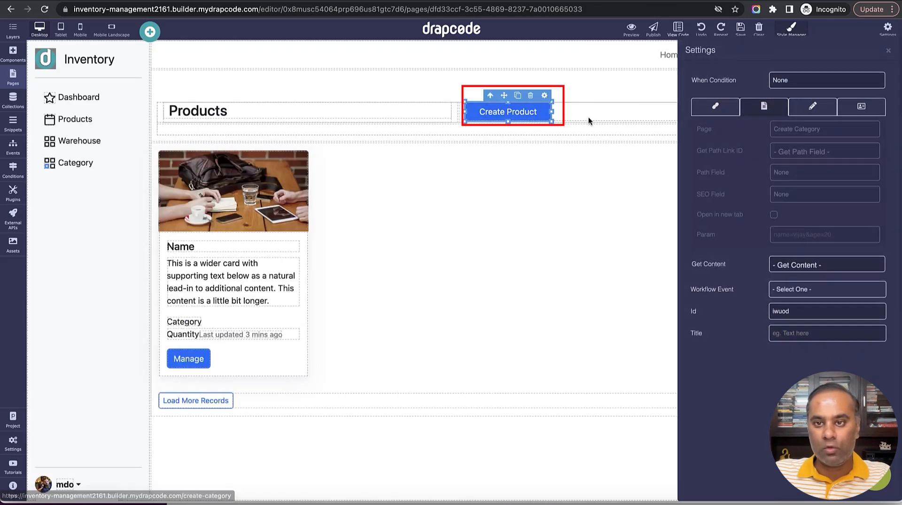
pyautogui.click(799, 130)
pyautogui.click(805, 171)
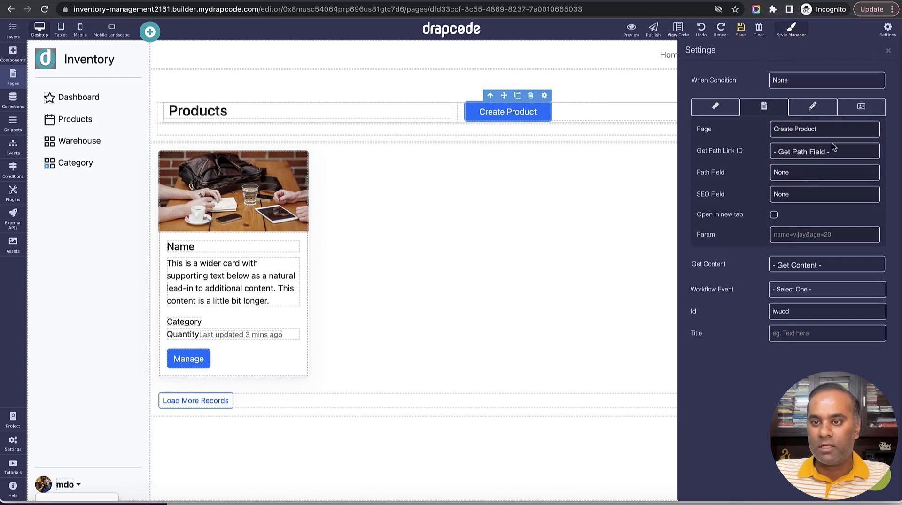
pyautogui.click(888, 50)
pyautogui.click(740, 28)
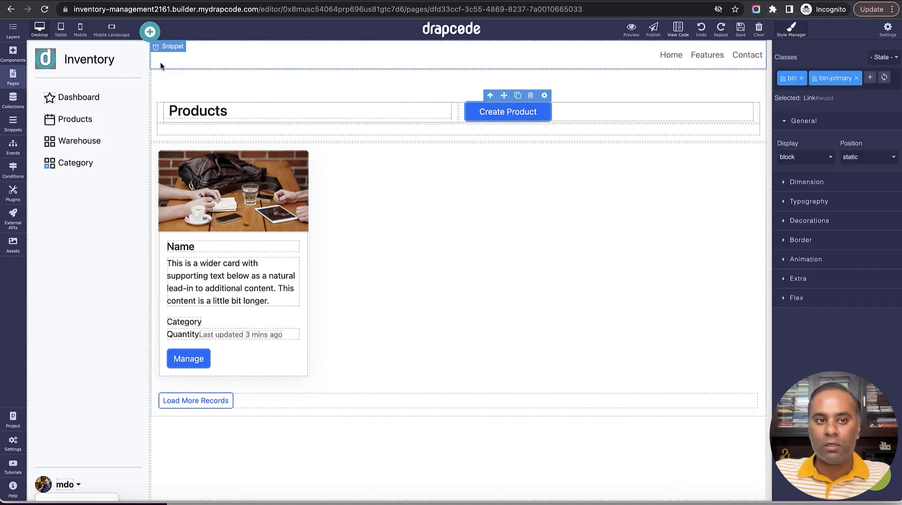
# - In the Admin Sidebar snippet, link the Products entry to the Product List page and save the snippet
pyautogui.click(13, 123)
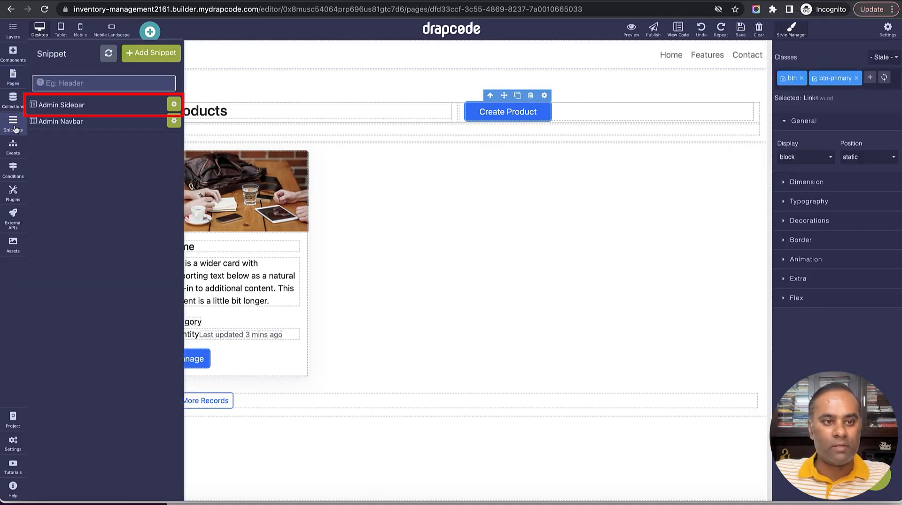
pyautogui.click(85, 107)
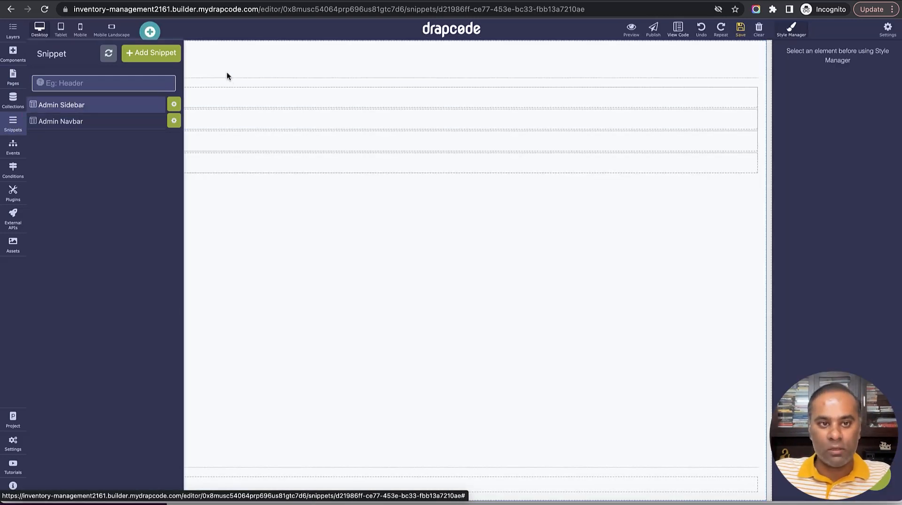
pyautogui.click(247, 122)
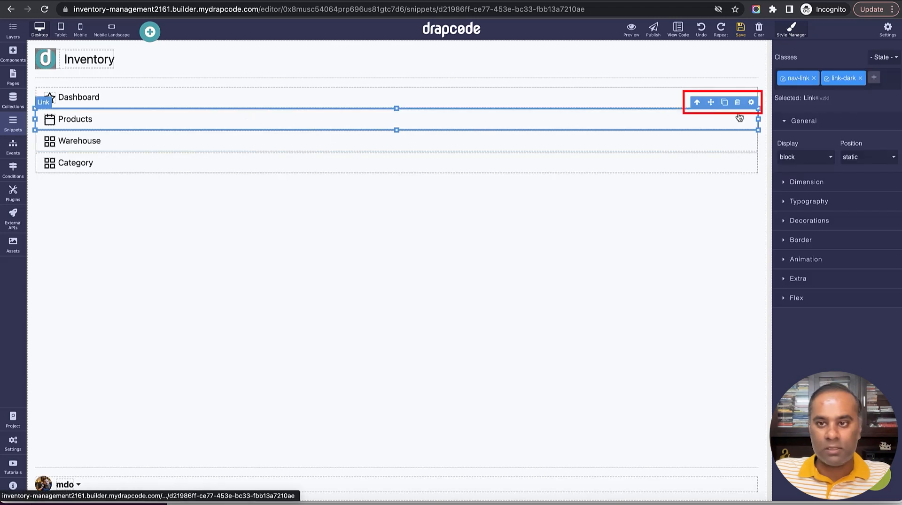
pyautogui.click(750, 103)
pyautogui.click(798, 131)
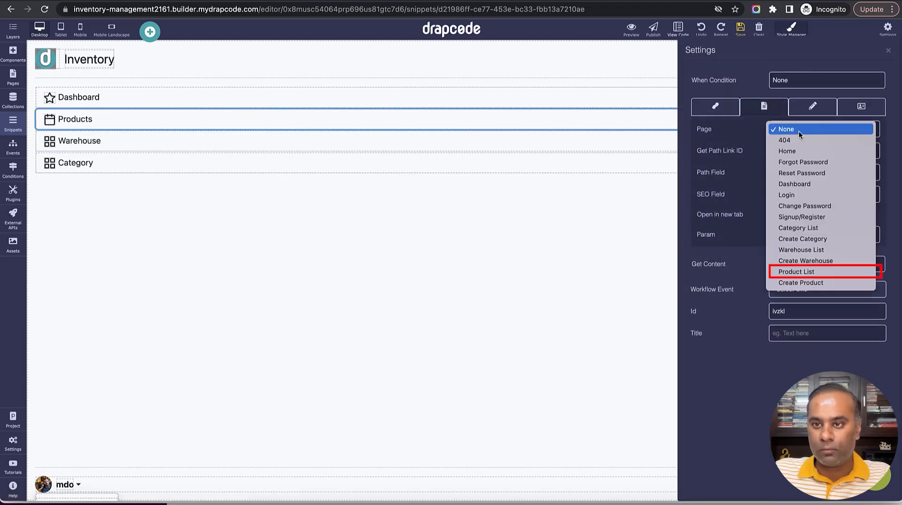
pyautogui.click(818, 271)
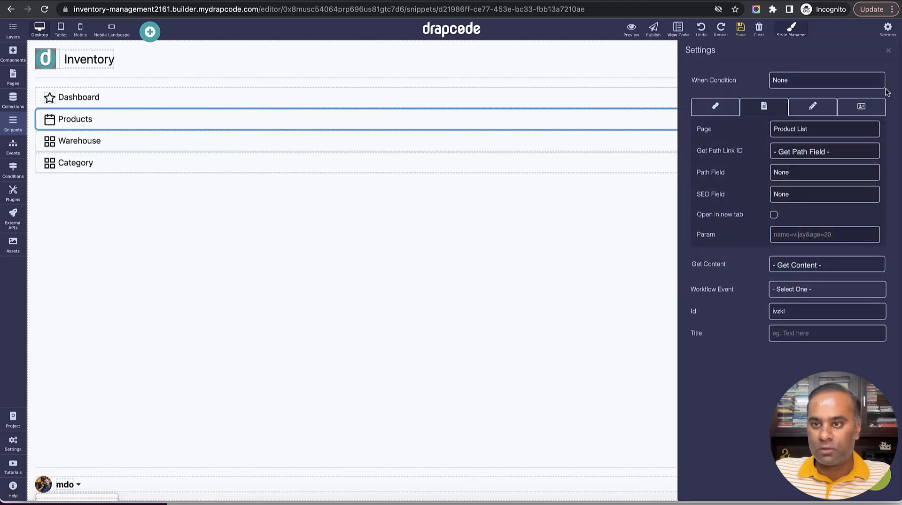
pyautogui.click(888, 51)
pyautogui.click(741, 31)
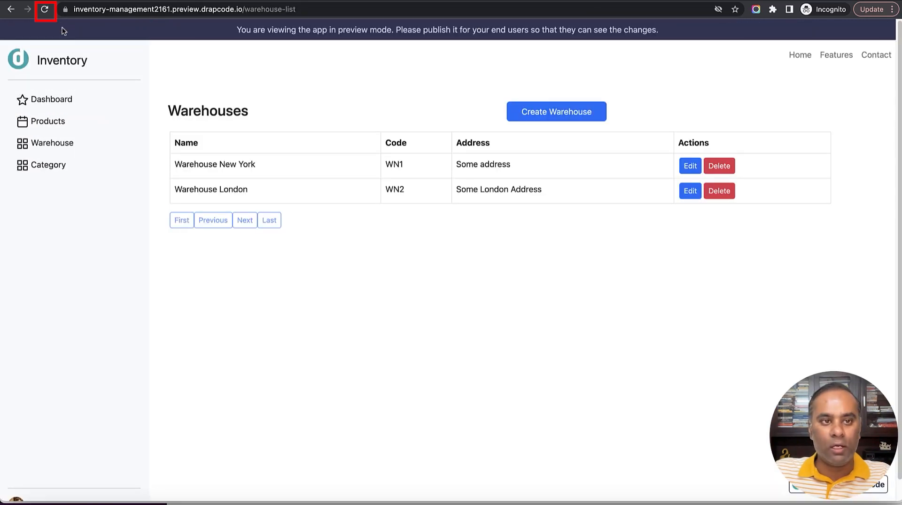
# - Reload the app preview and open the Create Product page from the Products list
pyautogui.click(45, 11)
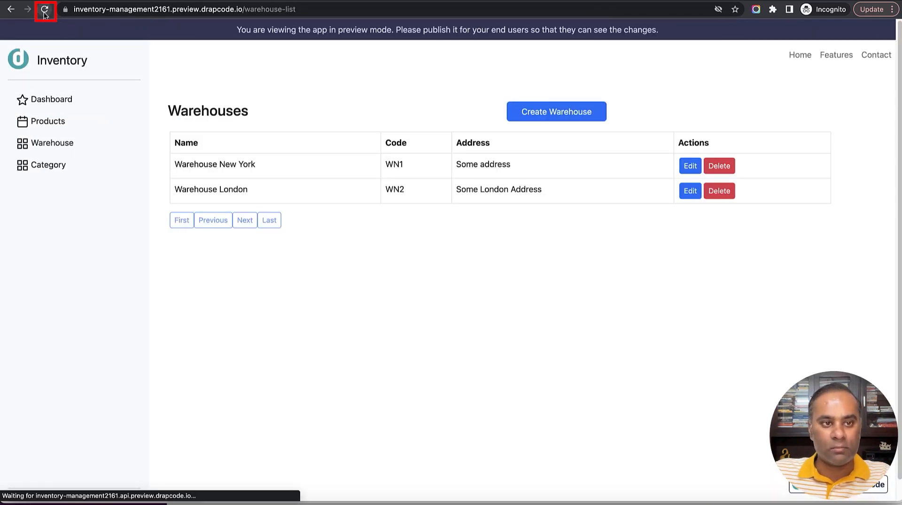
pyautogui.click(48, 123)
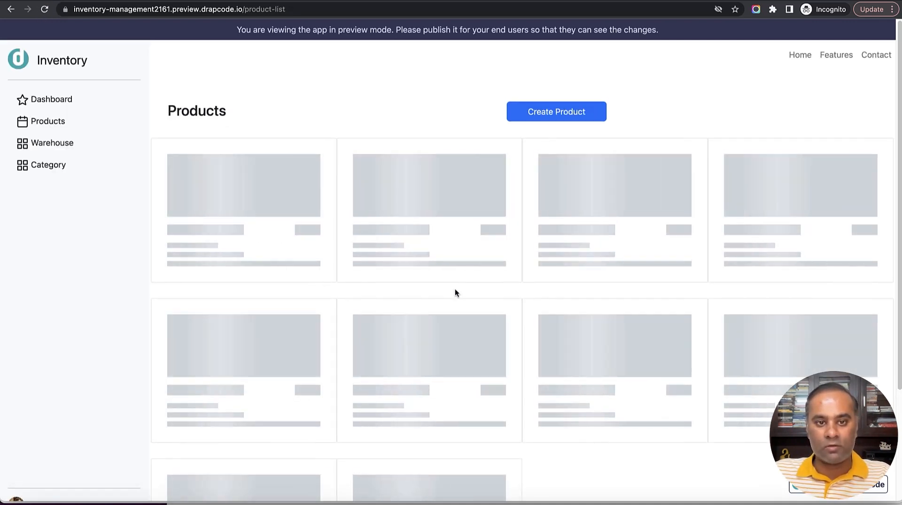
pyautogui.click(548, 117)
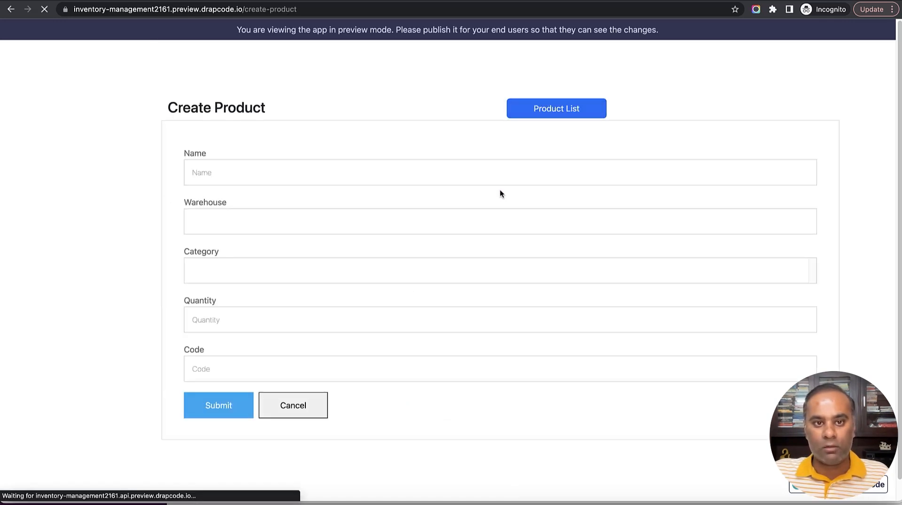
# - Name the new product Samsung Refrigerators and assign it to Warehouse New York and the Electronics category
pyautogui.click(386, 174)
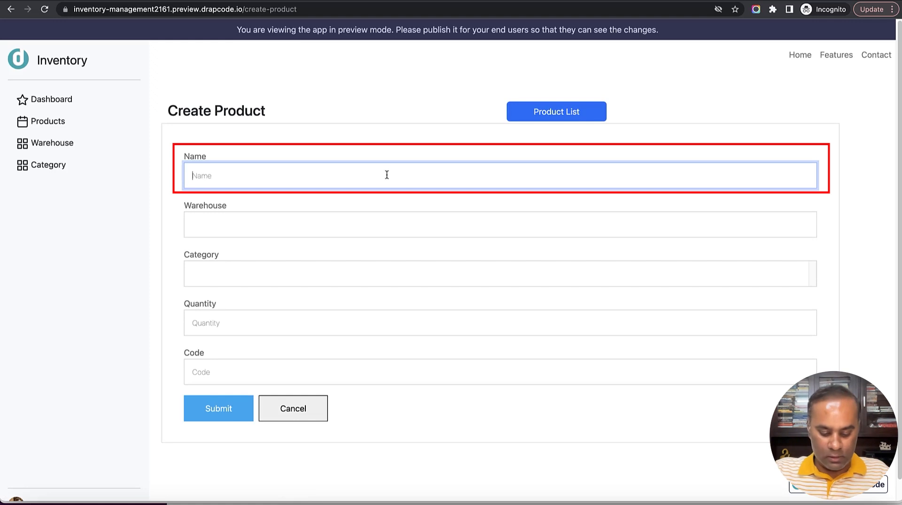
pyautogui.write('Refrigerators')
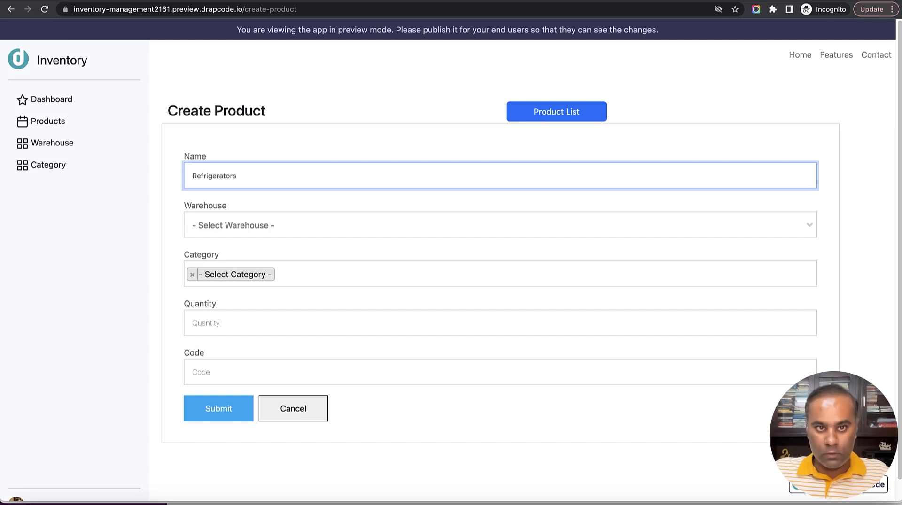
pyautogui.write('Samsung')
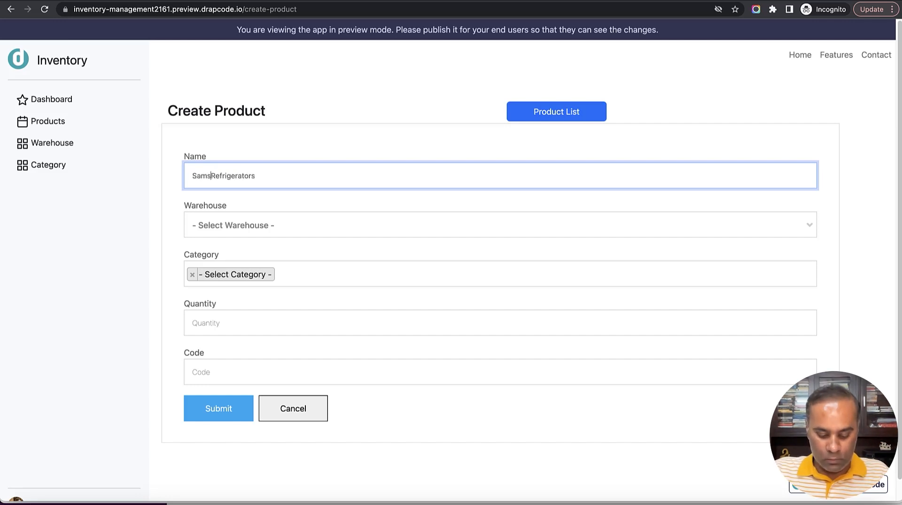
pyautogui.click(323, 232)
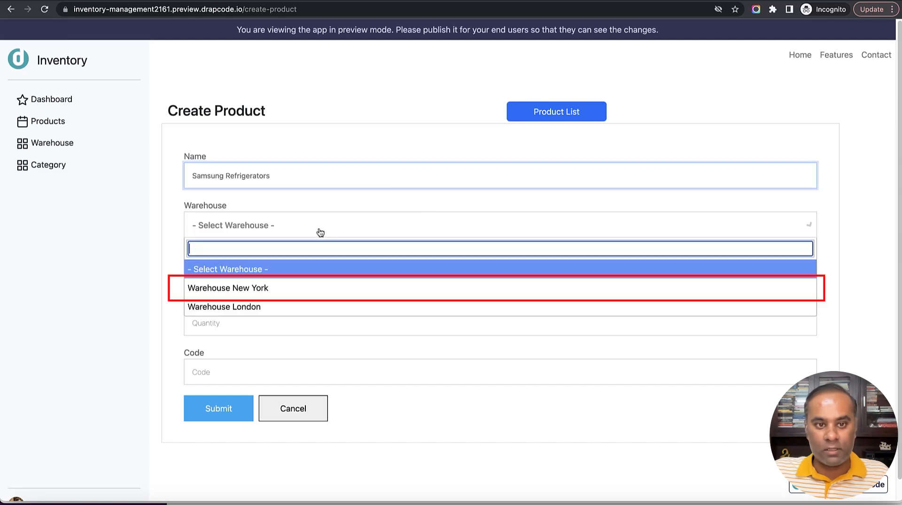
pyautogui.click(313, 288)
pyautogui.click(330, 278)
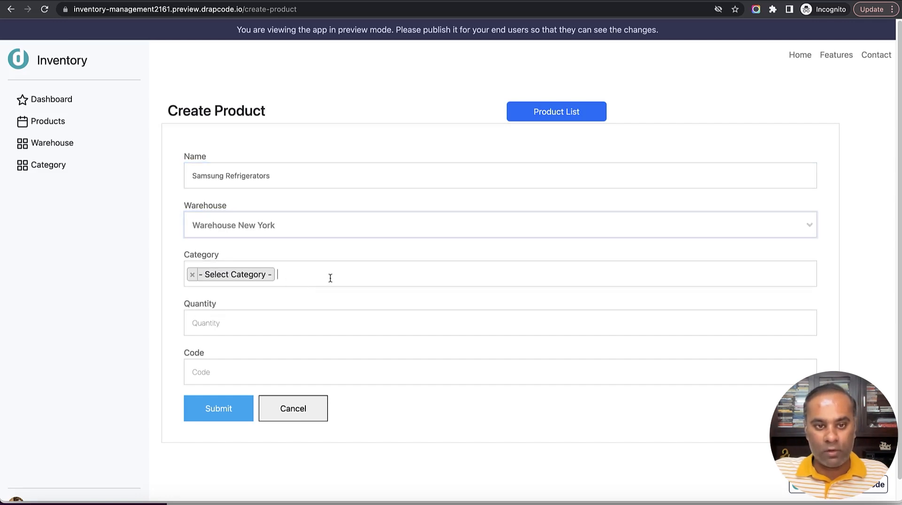
pyautogui.click(318, 316)
# - Set the product's quantity to 120 and its code to RG1121, and submit the form
pyautogui.click(295, 332)
pyautogui.write('120')
pyautogui.press('Tab')
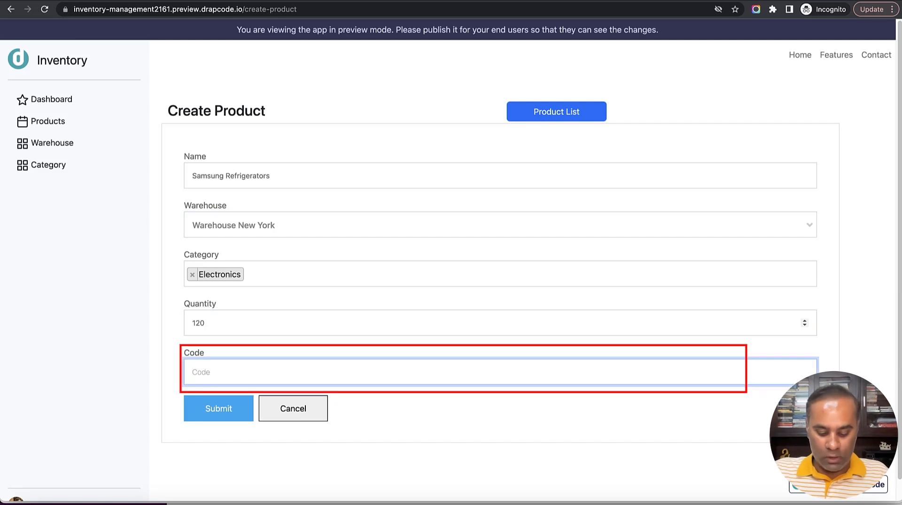
pyautogui.write('RG1121')
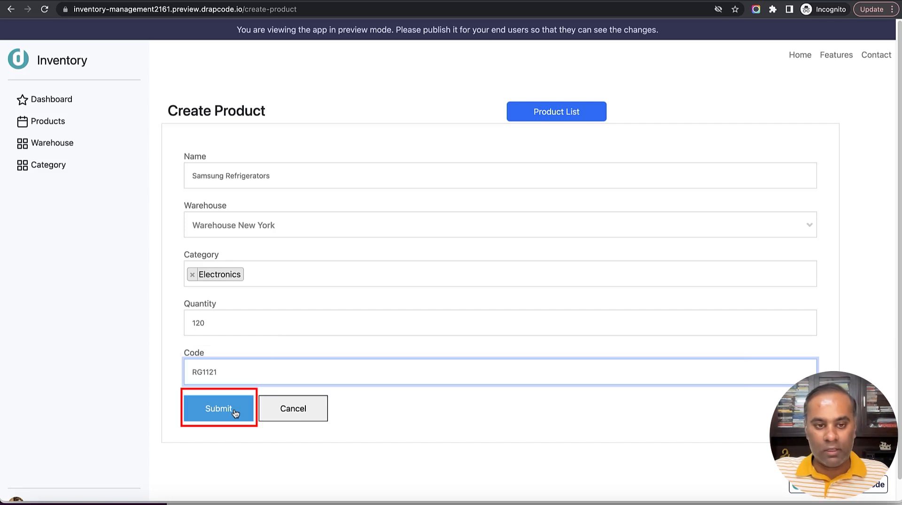
pyautogui.click(235, 412)
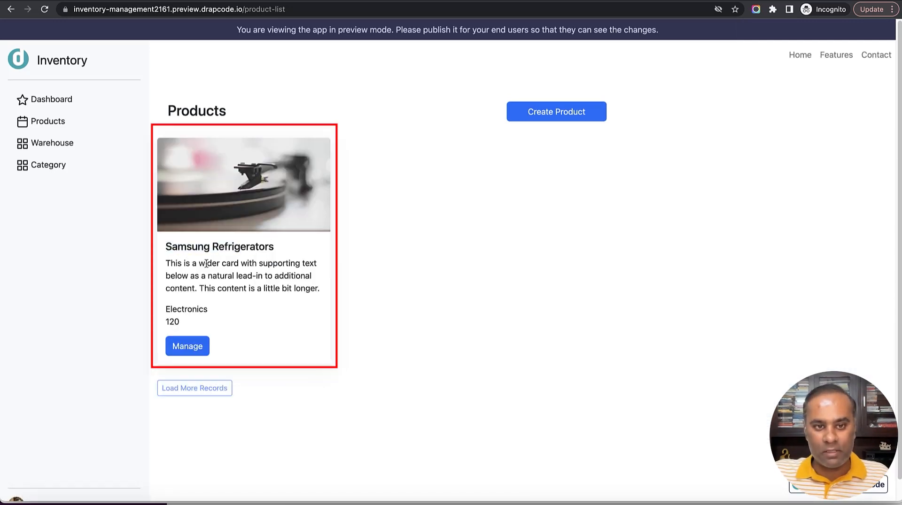
# - Examine the description, category and quantity text on the Samsung Refrigerators product card
pyautogui.moveTo(168, 267); pyautogui.dragTo(246, 309)
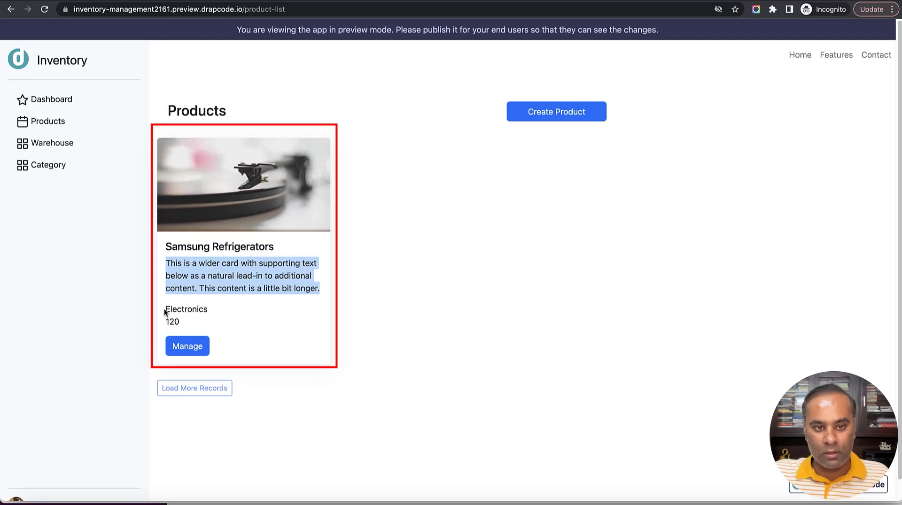
pyautogui.moveTo(164, 312); pyautogui.dragTo(227, 307)
pyautogui.moveTo(166, 322); pyautogui.dragTo(198, 323)
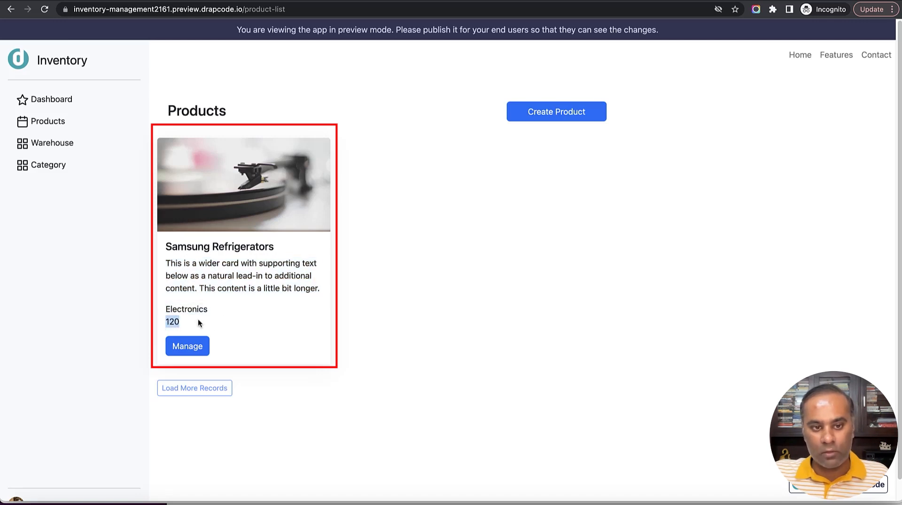
pyautogui.click(248, 326)
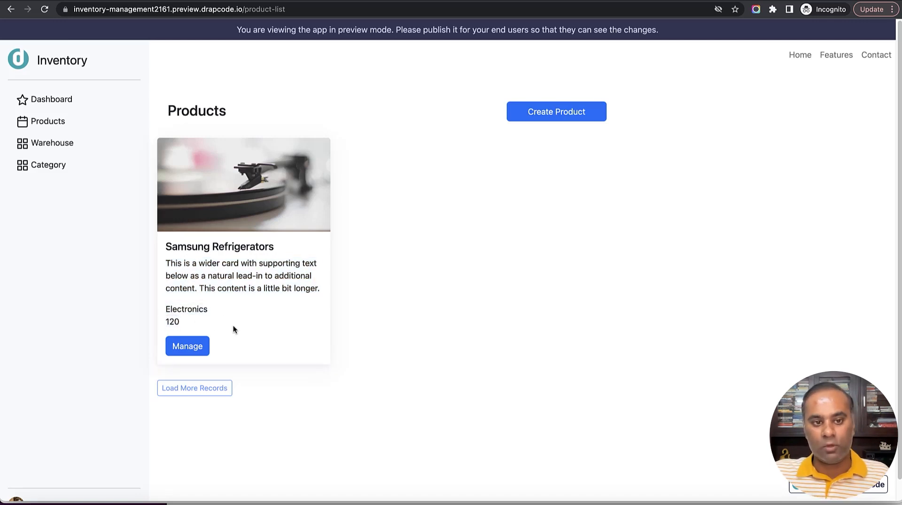
pyautogui.doubleClick(181, 313)
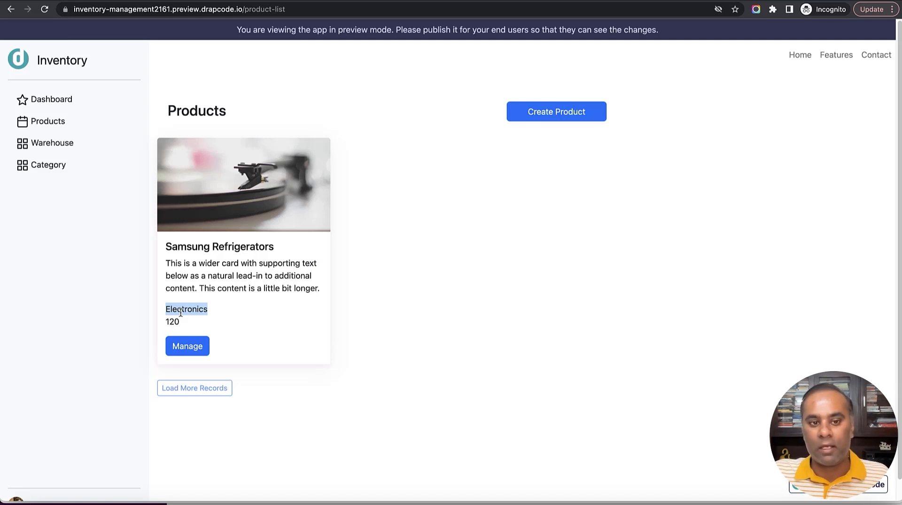
pyautogui.moveTo(168, 322); pyautogui.dragTo(181, 321)
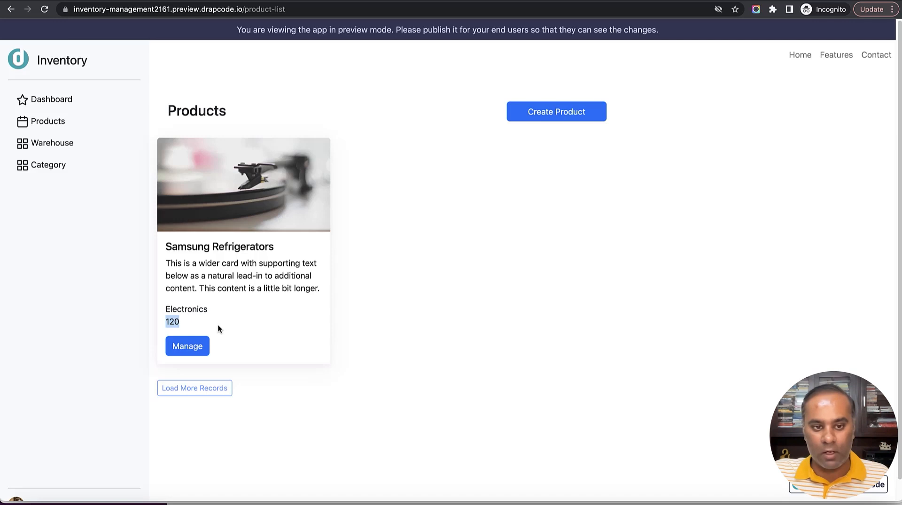
pyautogui.click(234, 336)
# - Start another product named Samsung Televisions and assign it to Warehouse London and the Electronics category
pyautogui.click(557, 116)
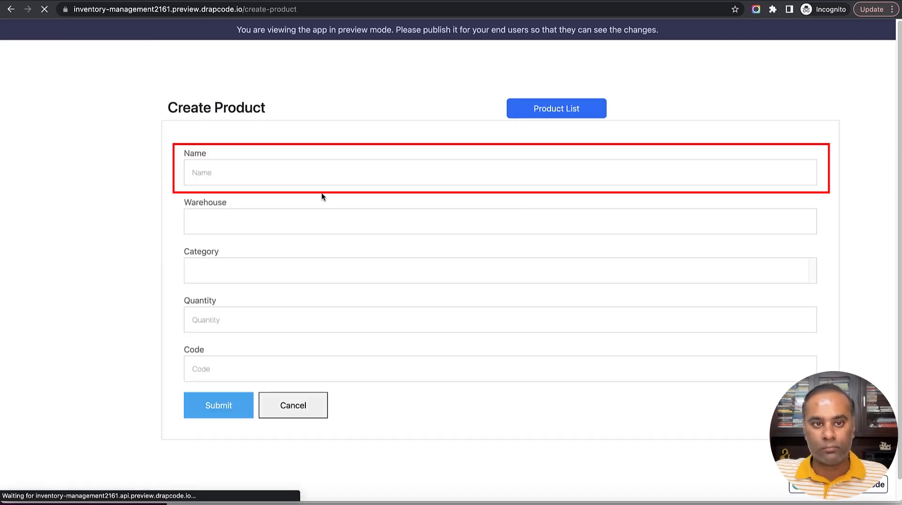
pyautogui.click(312, 175)
pyautogui.write('Sam')
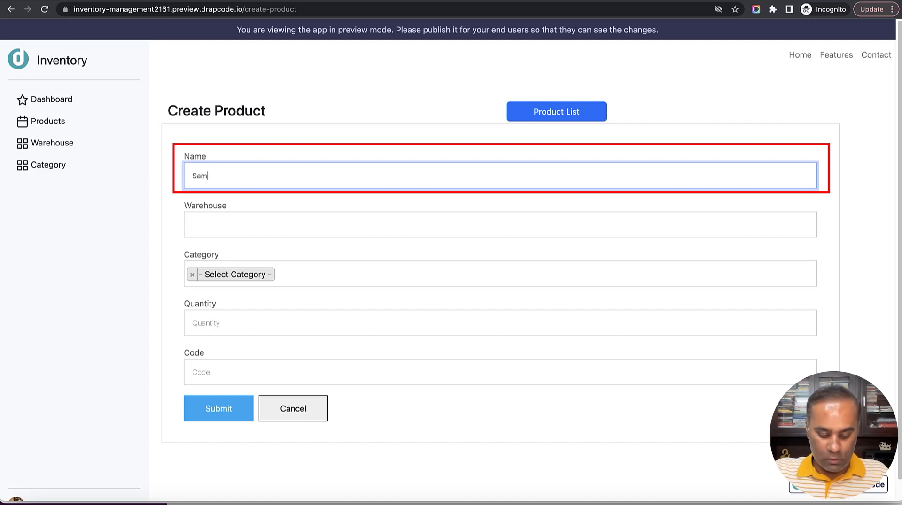
pyautogui.write('sung Televisions')
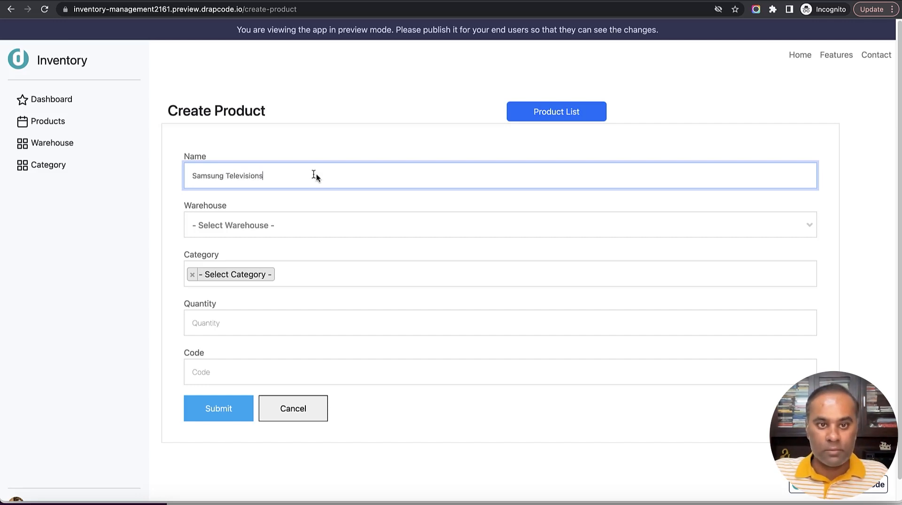
pyautogui.click(342, 232)
pyautogui.click(338, 307)
pyautogui.click(305, 284)
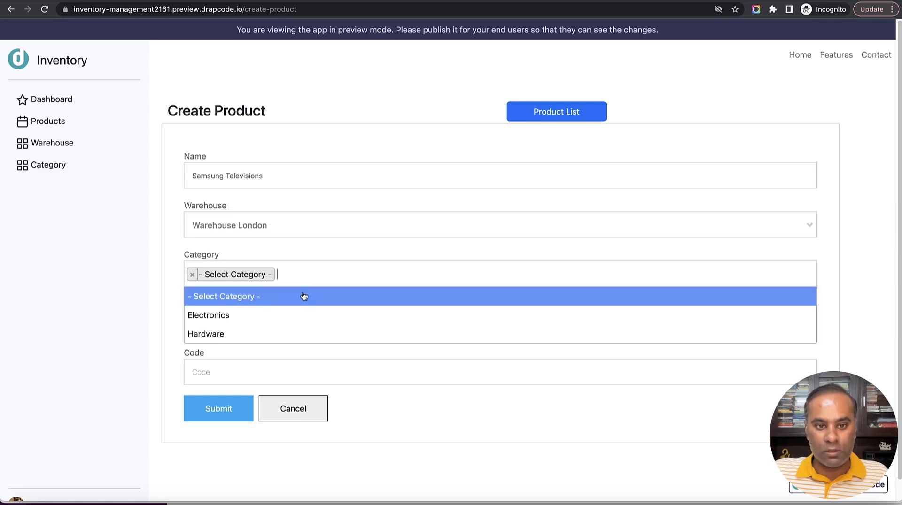
pyautogui.click(299, 315)
# - Set the Samsung Televisions quantity to 200, enter a code starting with TV, and submit the form
pyautogui.click(280, 324)
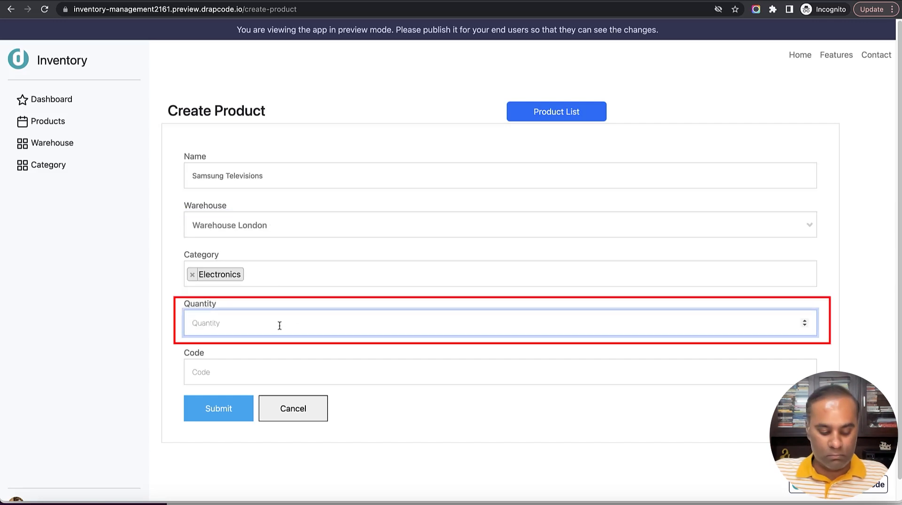
pyautogui.write('200')
pyautogui.click(280, 371)
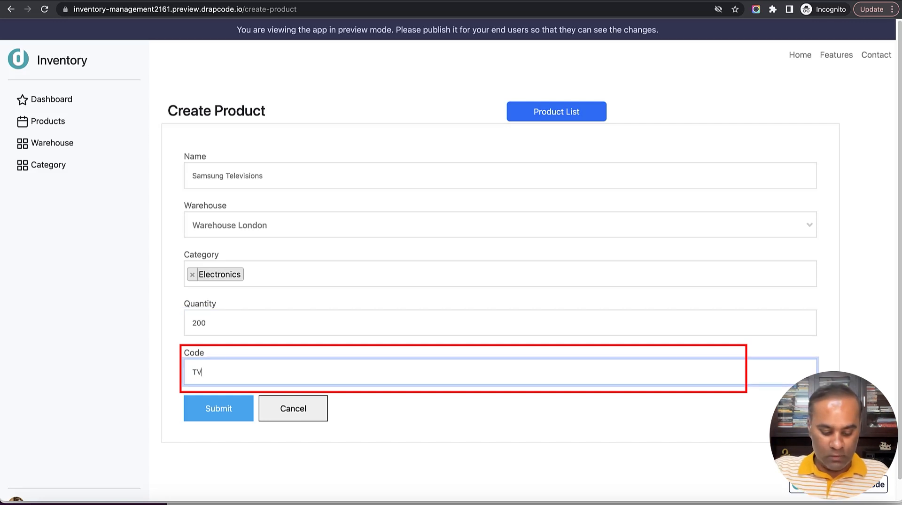
pyautogui.click(216, 415)
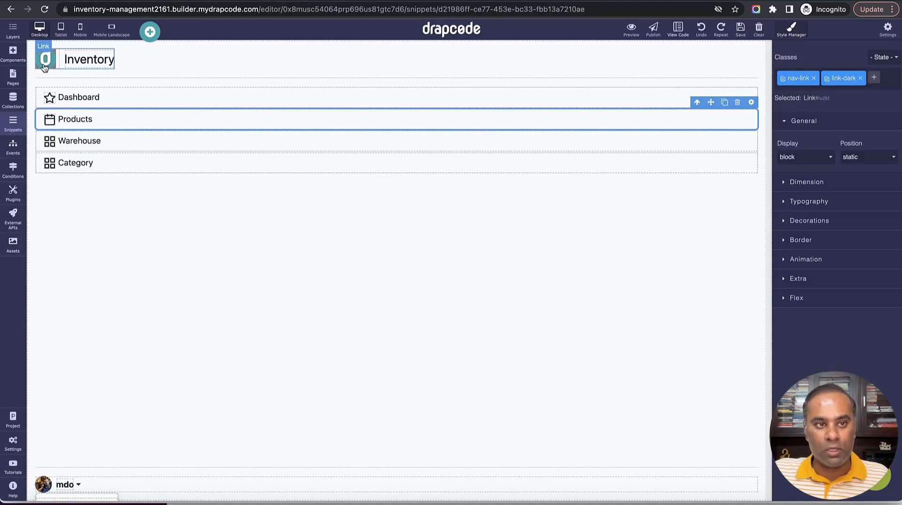
# - In the builder, open the Dashboard page and insert the pre-built Price003 pricing layout into its content area beneath the header links
pyautogui.click(12, 77)
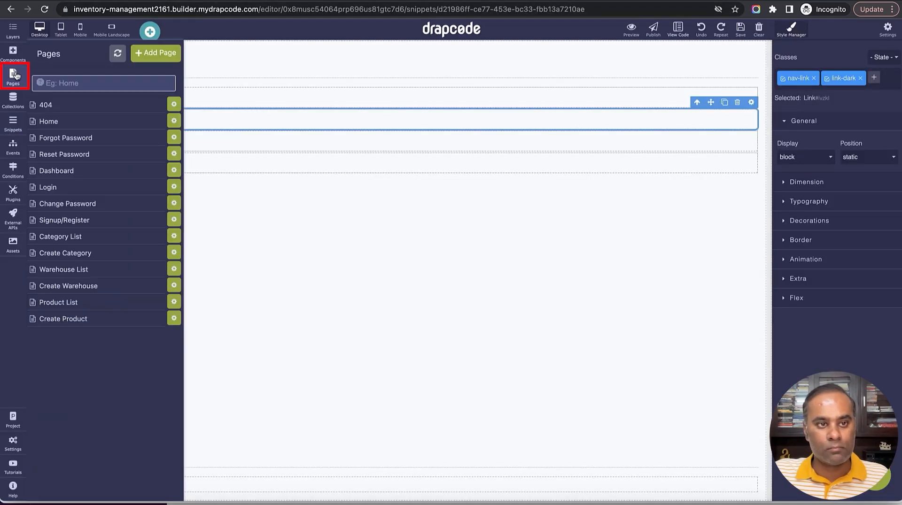
pyautogui.click(71, 174)
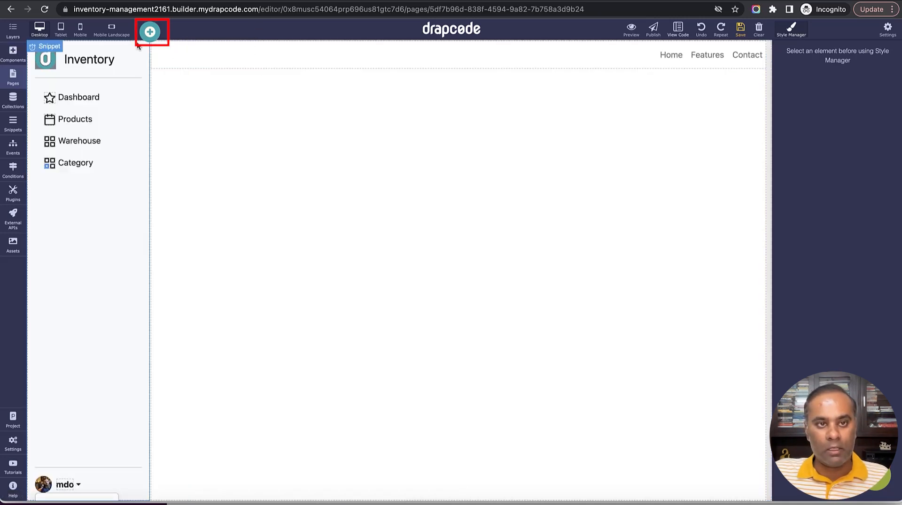
pyautogui.click(150, 31)
pyautogui.click(297, 57)
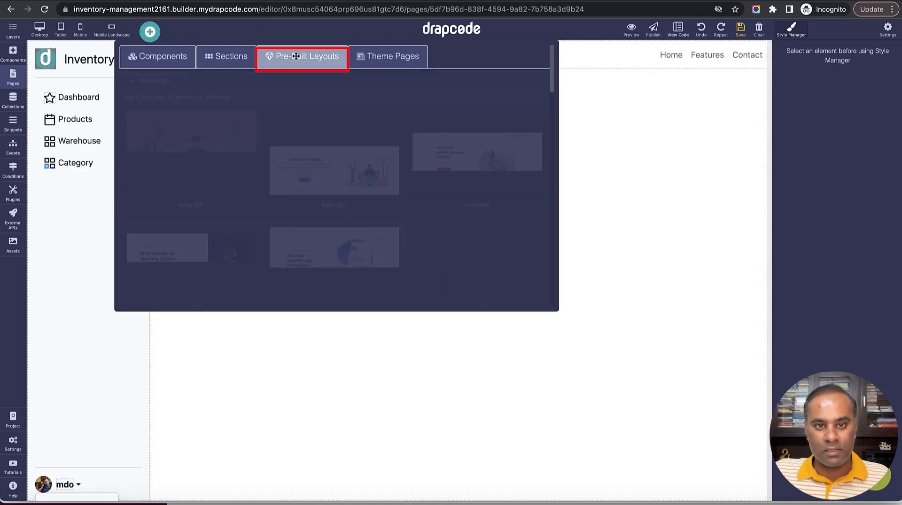
pyautogui.scroll(-5, 464, 218)
pyautogui.scroll(-8, 464, 218)
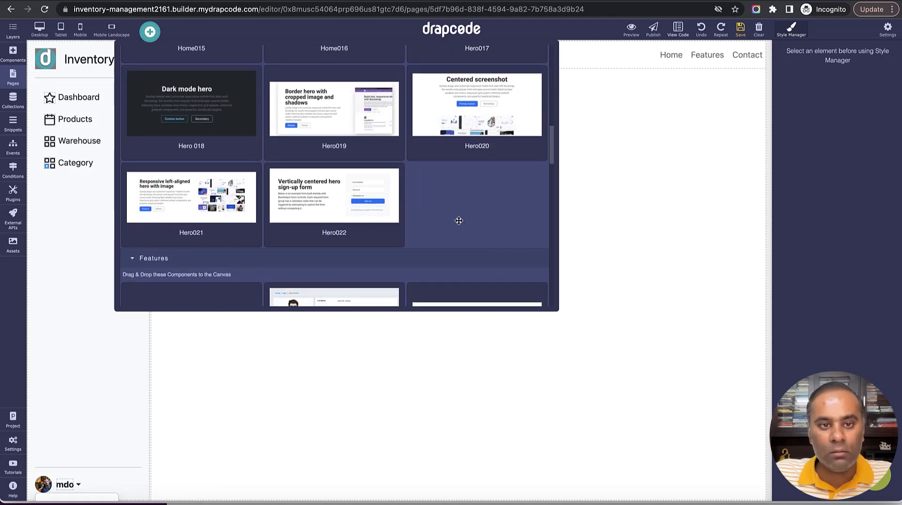
pyautogui.scroll(-8, 460, 207)
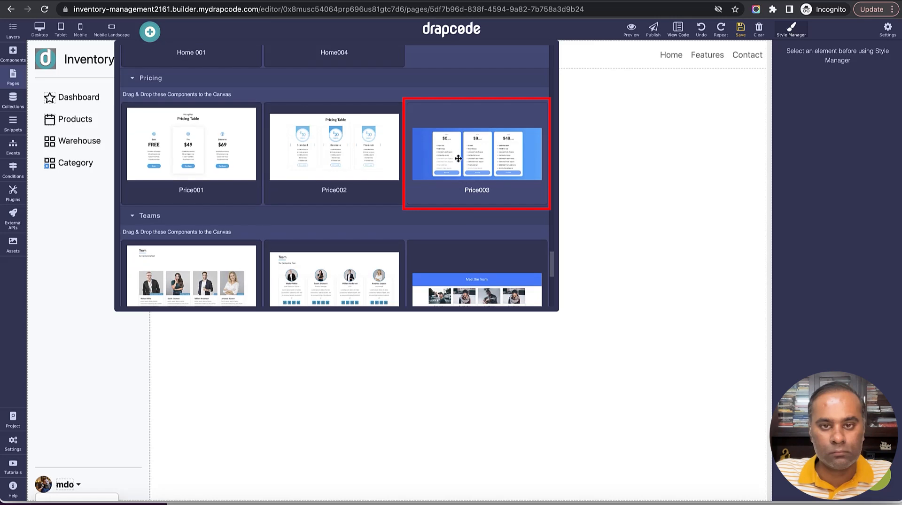
pyautogui.moveTo(454, 155); pyautogui.dragTo(460, 225)
pyautogui.moveTo(534, 53); pyautogui.dragTo(526, 424)
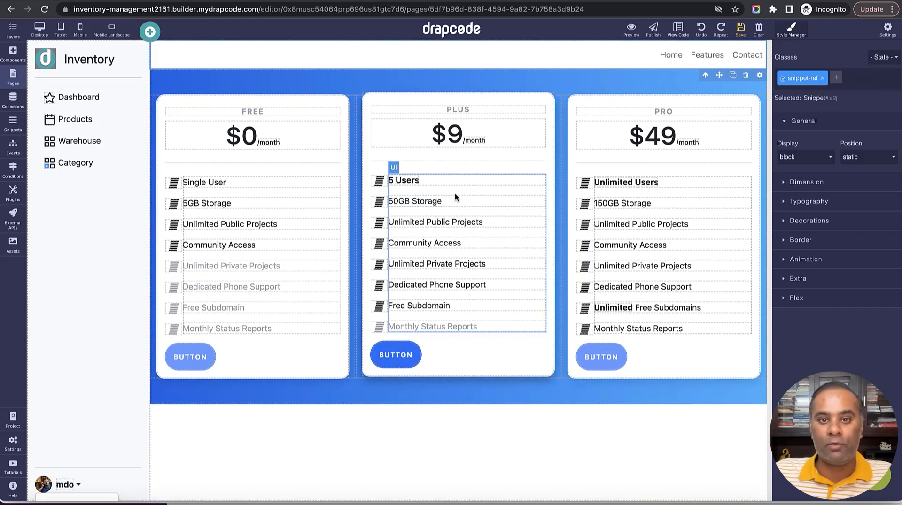
# - Delete the whole feature list from the PLUS pricing card
pyautogui.click(539, 181)
pyautogui.click(486, 177)
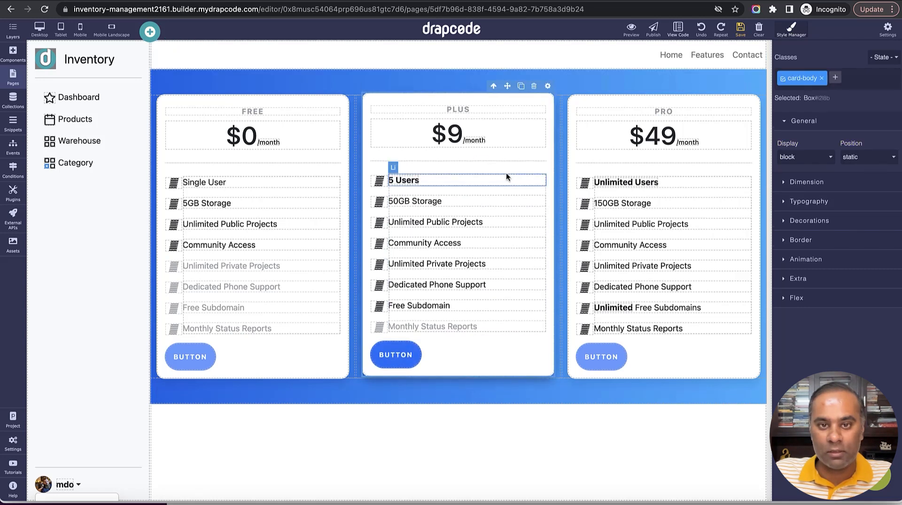
pyautogui.click(520, 174)
pyautogui.click(485, 170)
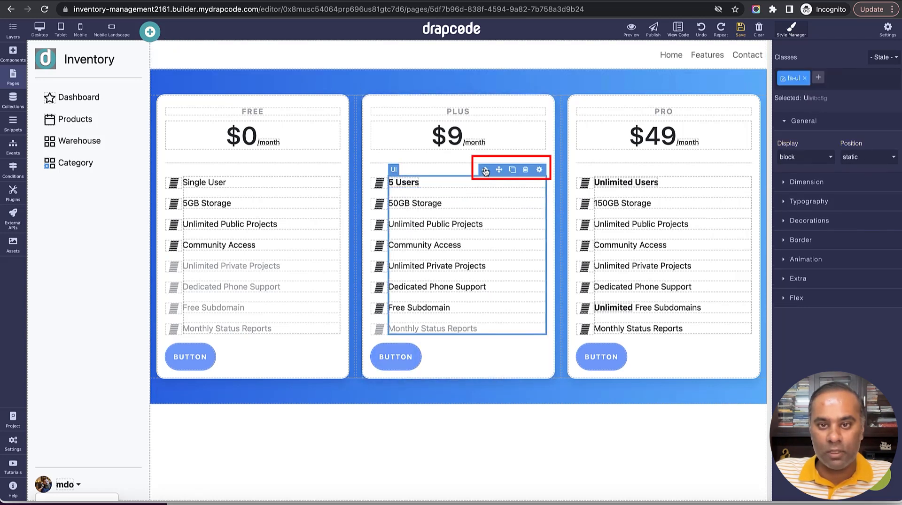
pyautogui.click(526, 170)
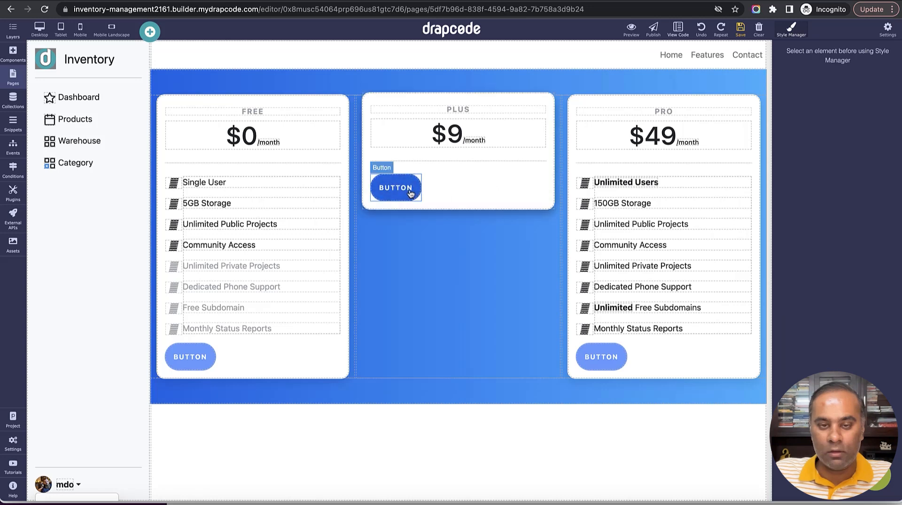
# - Delete the whole feature list from the PRO pricing card
pyautogui.click(715, 178)
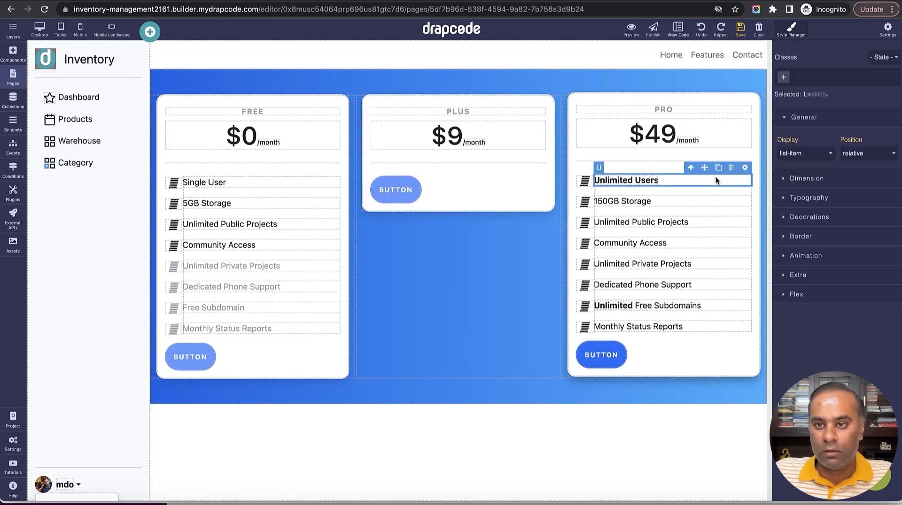
pyautogui.click(689, 172)
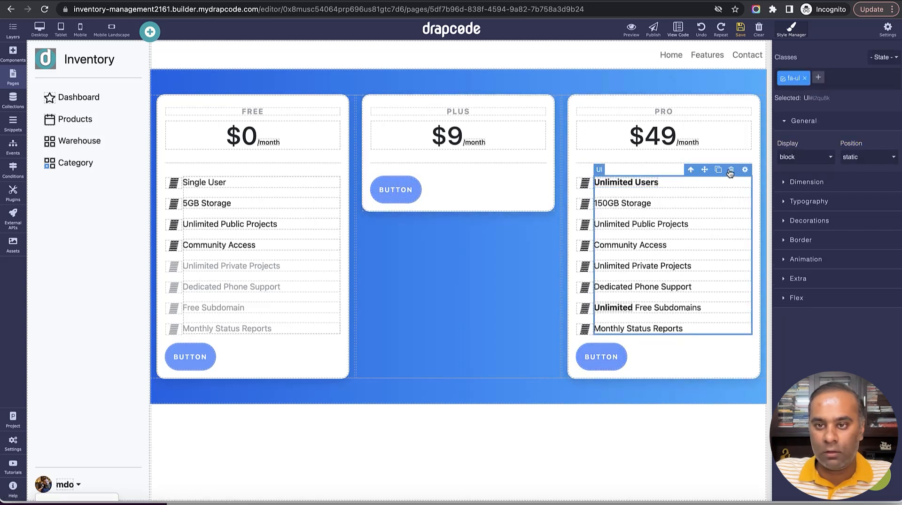
pyautogui.click(730, 170)
# - Delete the whole feature list from the FREE pricing card and save the page
pyautogui.click(297, 180)
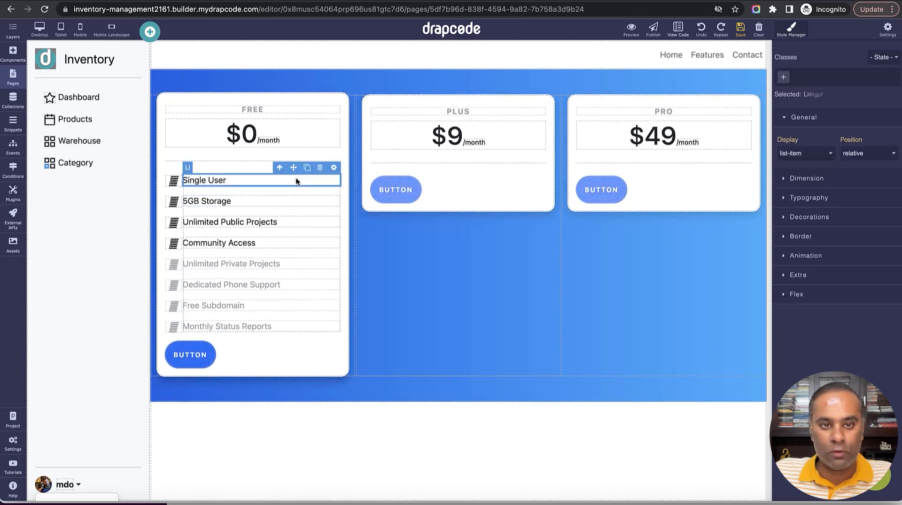
pyautogui.click(279, 167)
pyautogui.click(279, 167)
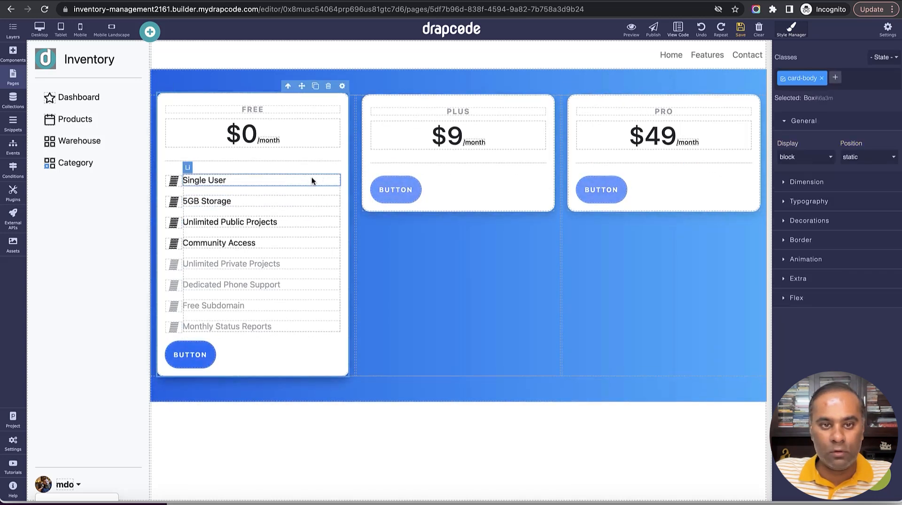
pyautogui.click(315, 179)
pyautogui.click(278, 168)
pyautogui.click(319, 169)
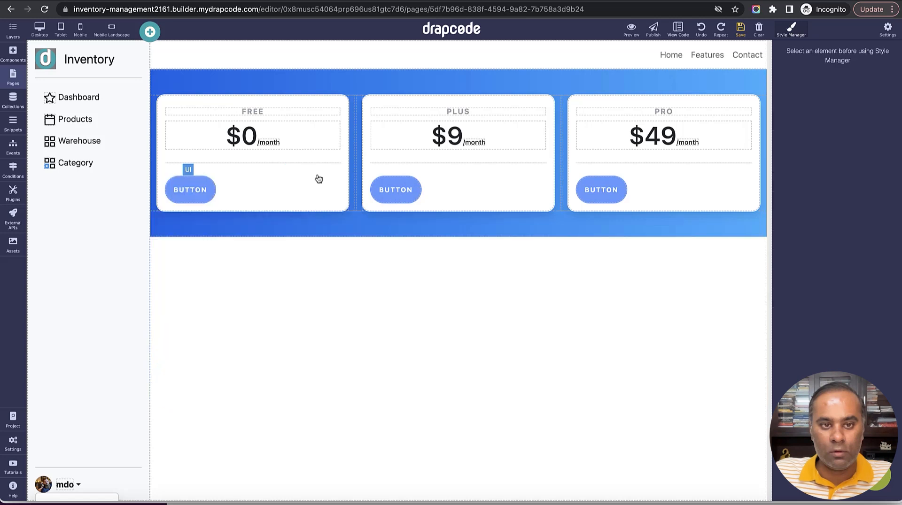
pyautogui.click(741, 29)
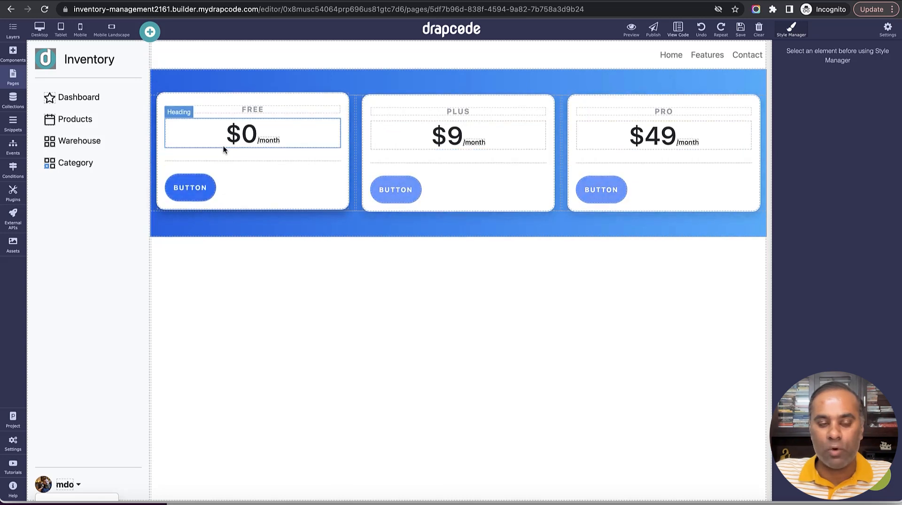
# - Change the heading of the FREE card to Products
pyautogui.click(280, 112)
pyautogui.doubleClick(280, 110)
pyautogui.doubleClick(282, 110)
pyautogui.write('Products')
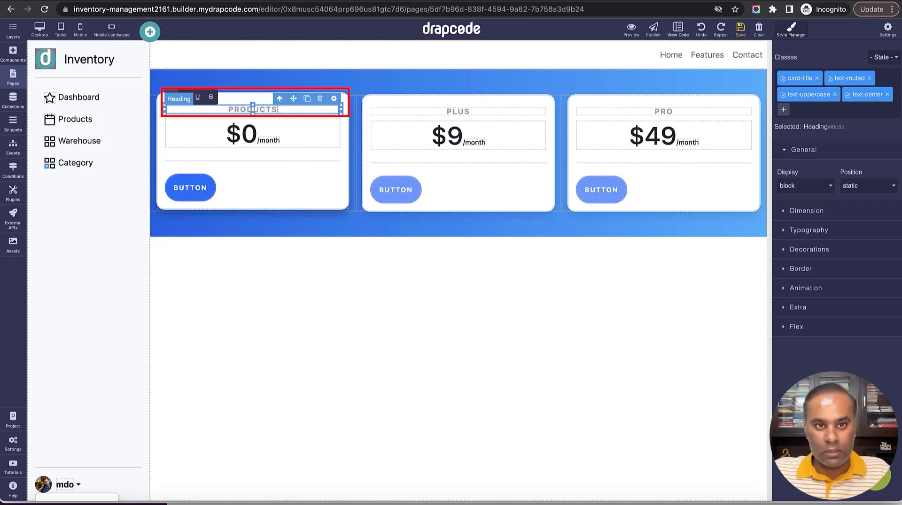
# - Change the heading of the PLUS card to Warehouses
pyautogui.click(472, 111)
pyautogui.doubleClick(472, 111)
pyautogui.write('Warehous')
pyautogui.press('BackSpace')
pyautogui.write('ses')
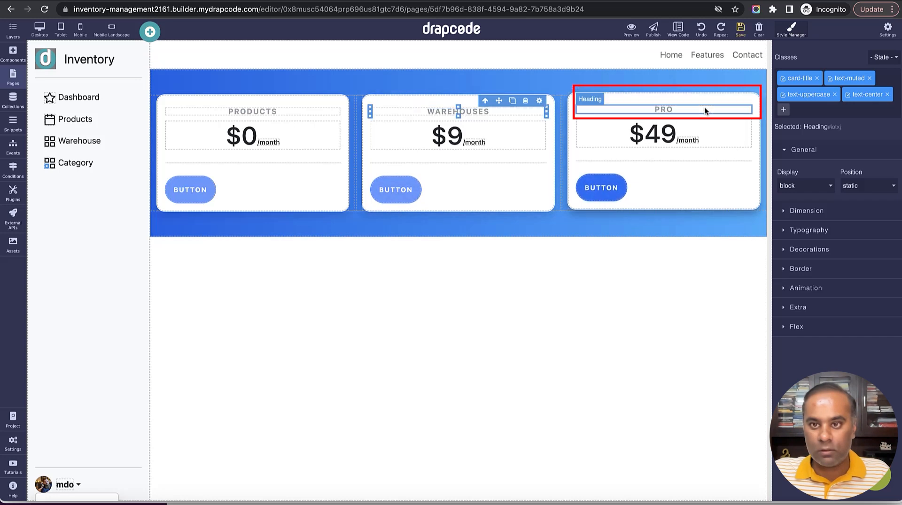
# - Change the heading of the PRO card to categories
pyautogui.doubleClick(705, 110)
pyautogui.write('categp')
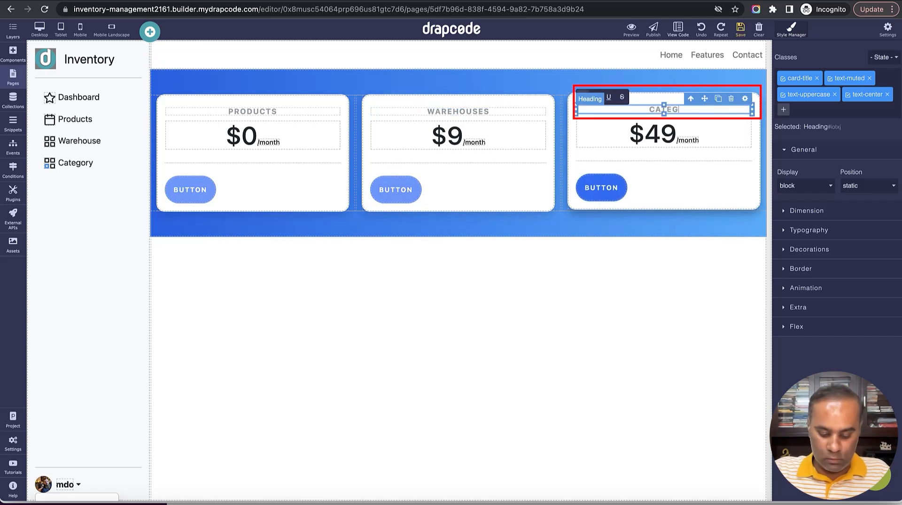
pyautogui.press('BackSpace')
pyautogui.write('ories')
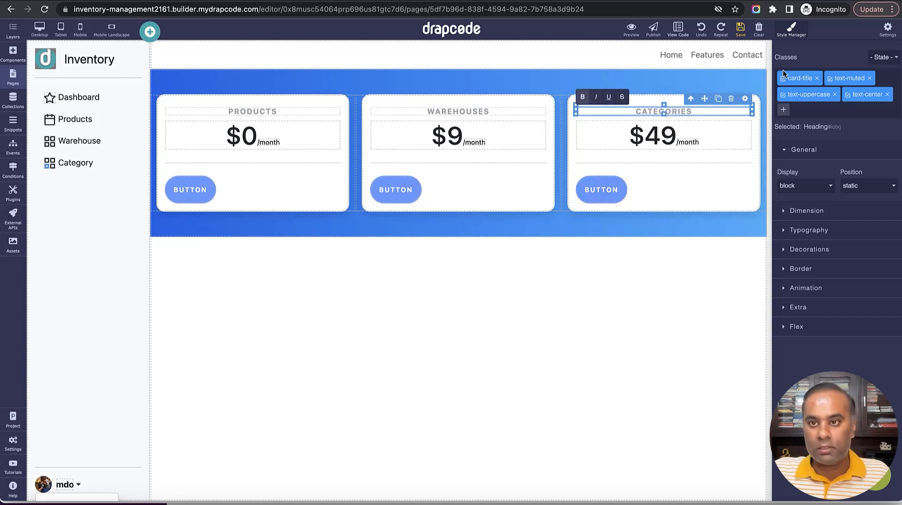
# - Delete the /month text beside the price on the Categories, Warehouses and Products cards
pyautogui.click(689, 142)
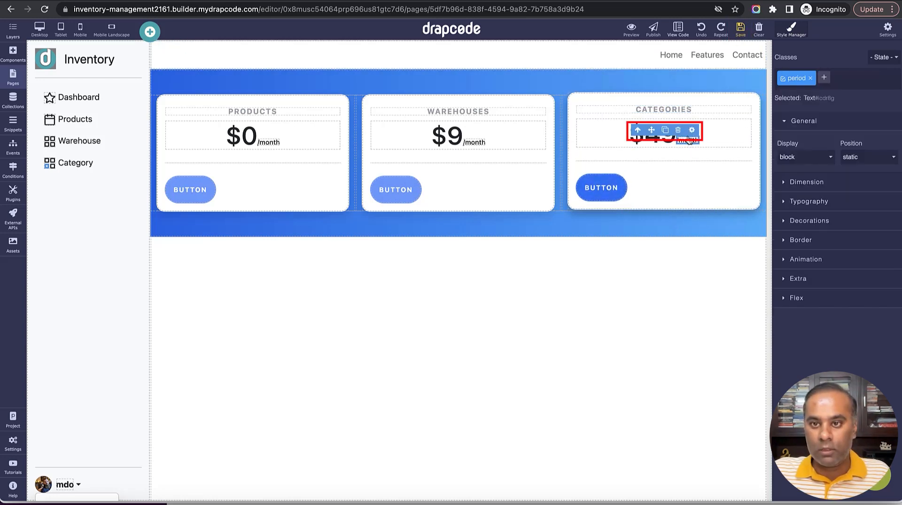
pyautogui.press('Delete')
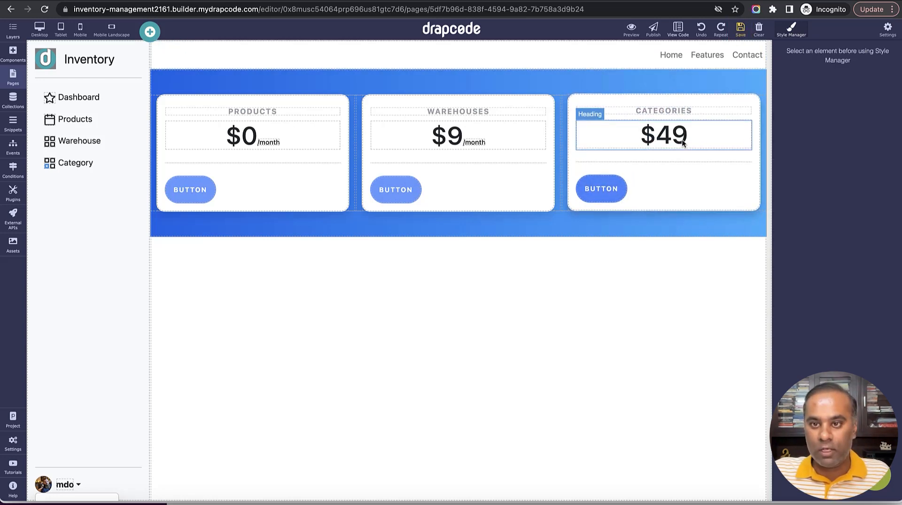
pyautogui.click(653, 143)
pyautogui.click(475, 141)
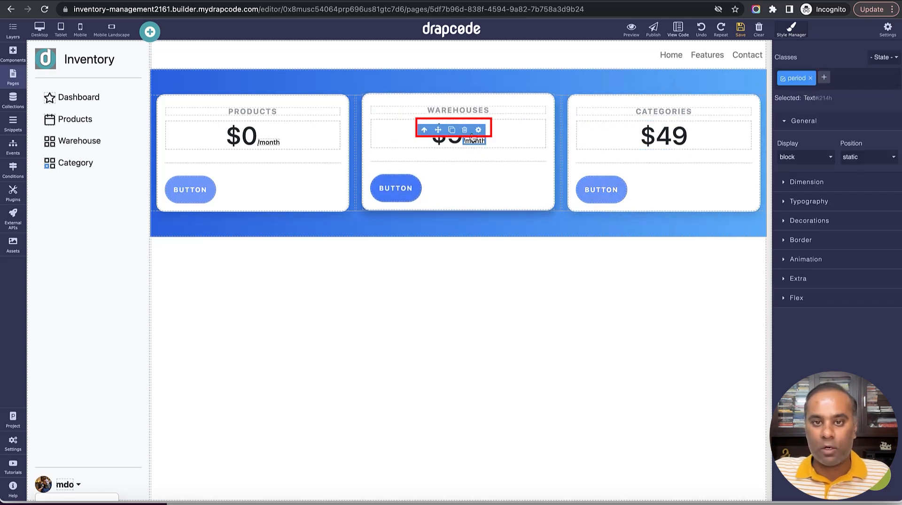
pyautogui.press('Delete')
pyautogui.click(270, 141)
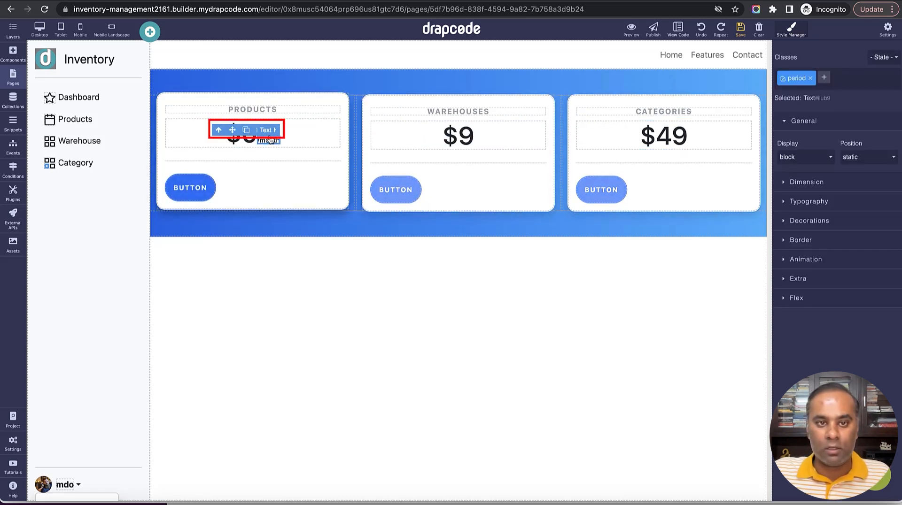
pyautogui.press('Delete')
# - Set the text of the Products card's button to View
pyautogui.click(199, 189)
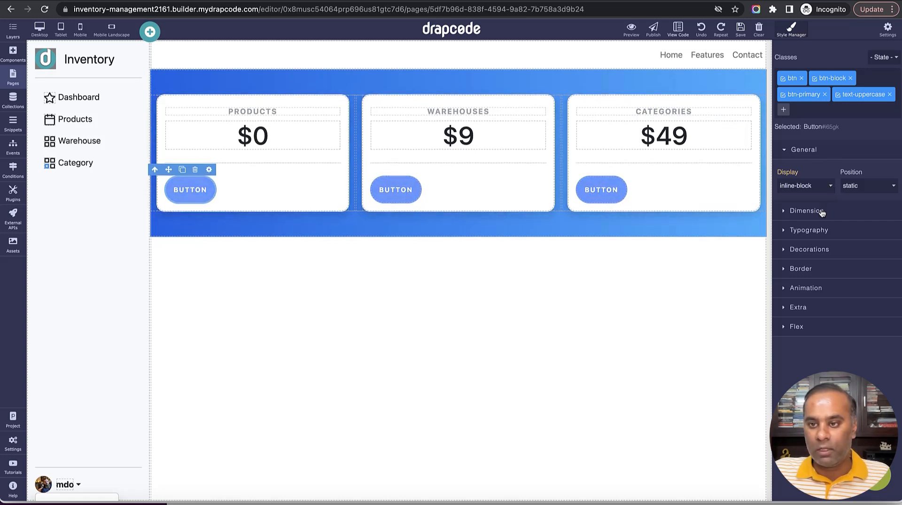
pyautogui.click(806, 211)
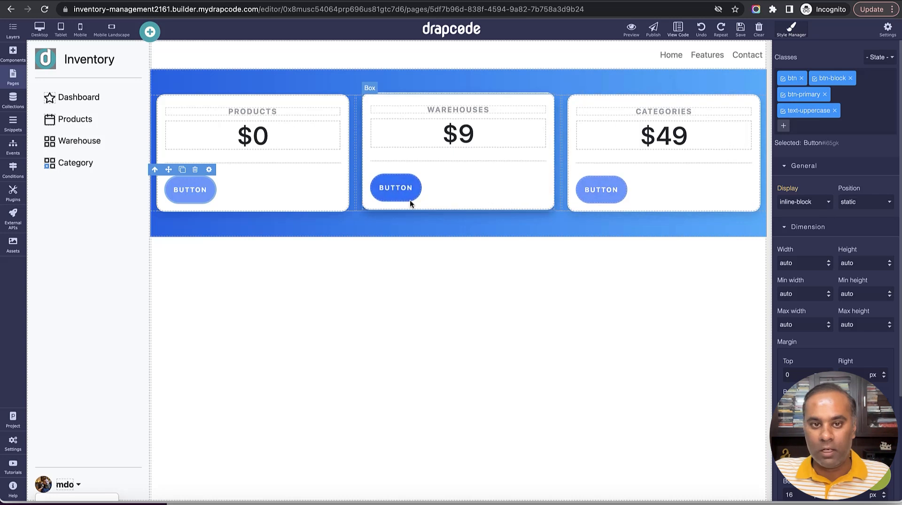
pyautogui.click(209, 169)
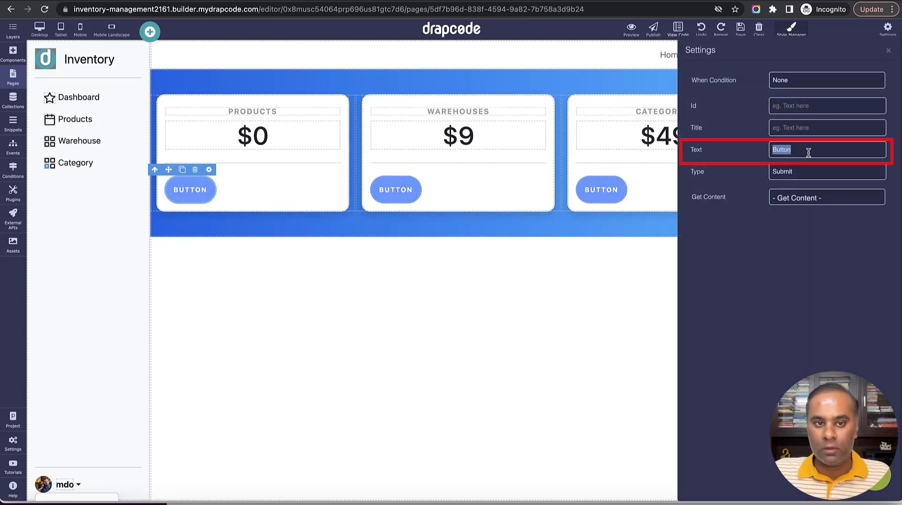
pyautogui.write('View')
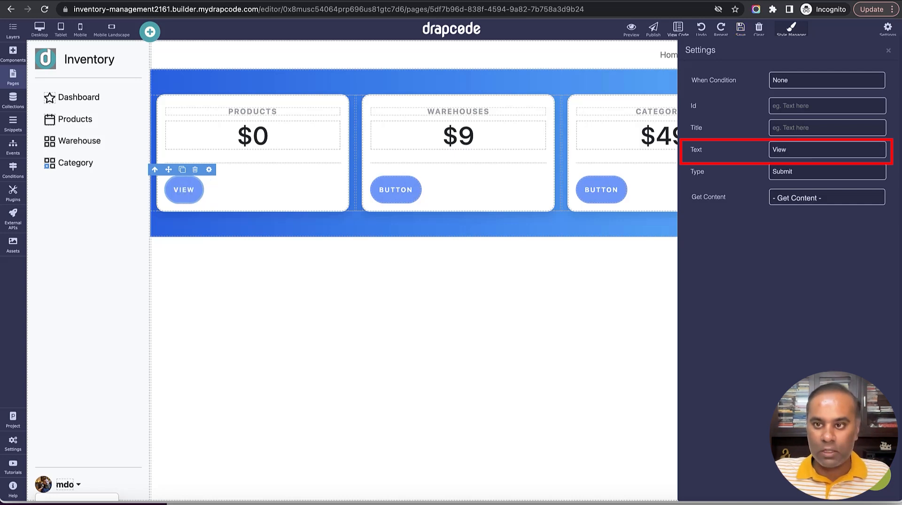
pyautogui.click(889, 50)
# - Set the text of the Warehouses card's button to View
pyautogui.click(396, 190)
pyautogui.click(414, 170)
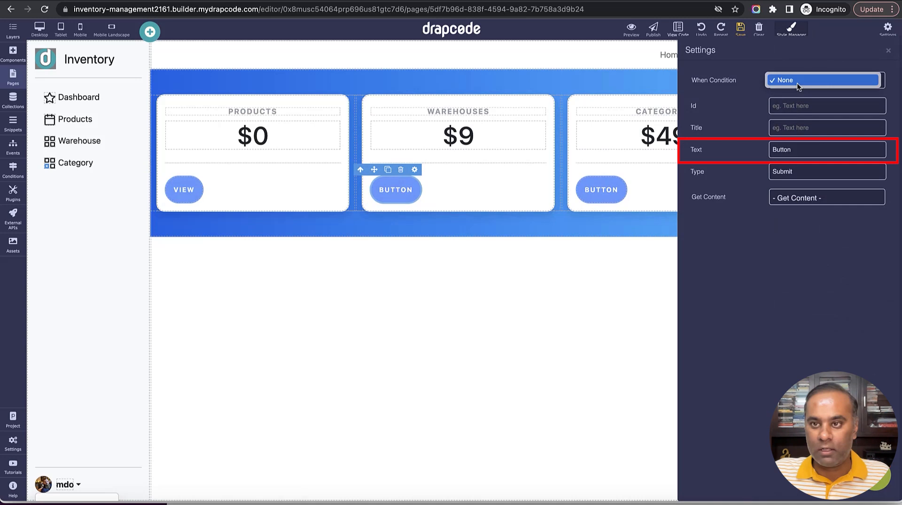
pyautogui.doubleClick(805, 149)
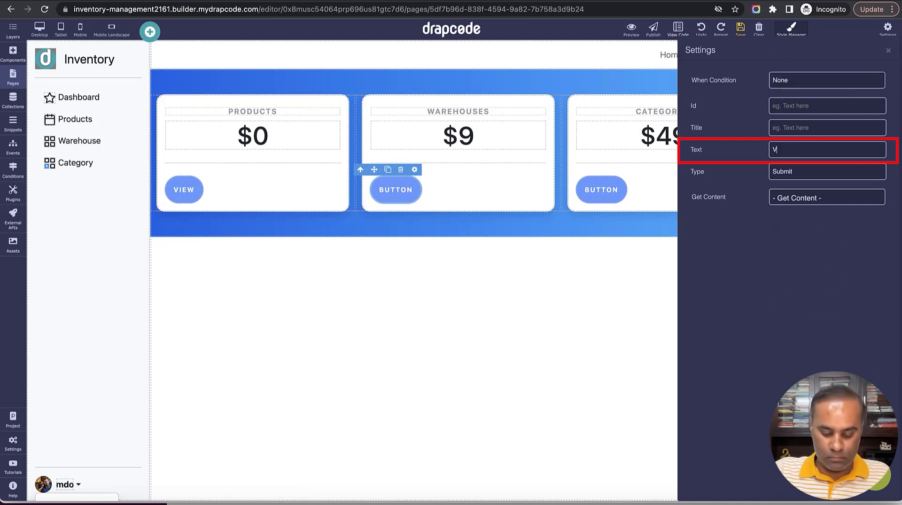
pyautogui.write('View')
# - Set the text of the Categories card's button to View
pyautogui.click(606, 192)
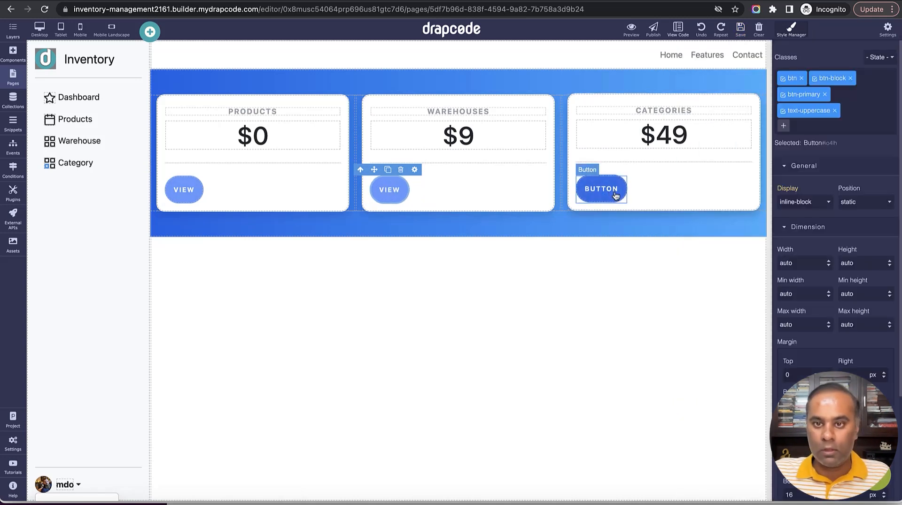
pyautogui.click(620, 170)
pyautogui.click(821, 150)
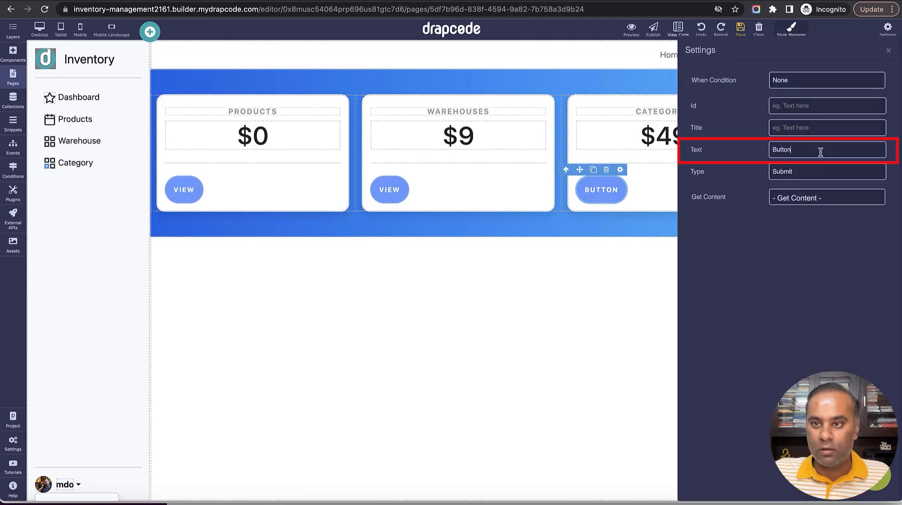
pyautogui.write('View')
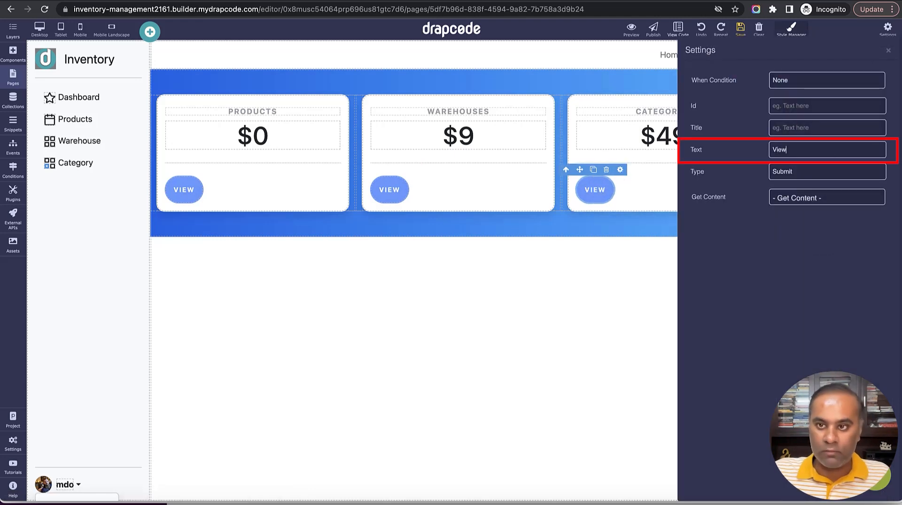
pyautogui.click(888, 50)
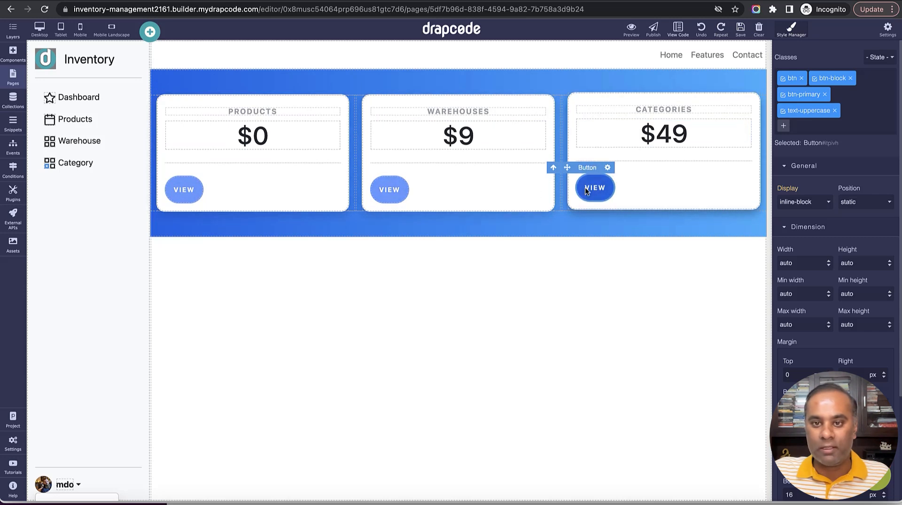
# - Create a new event named Product List Page
pyautogui.click(13, 147)
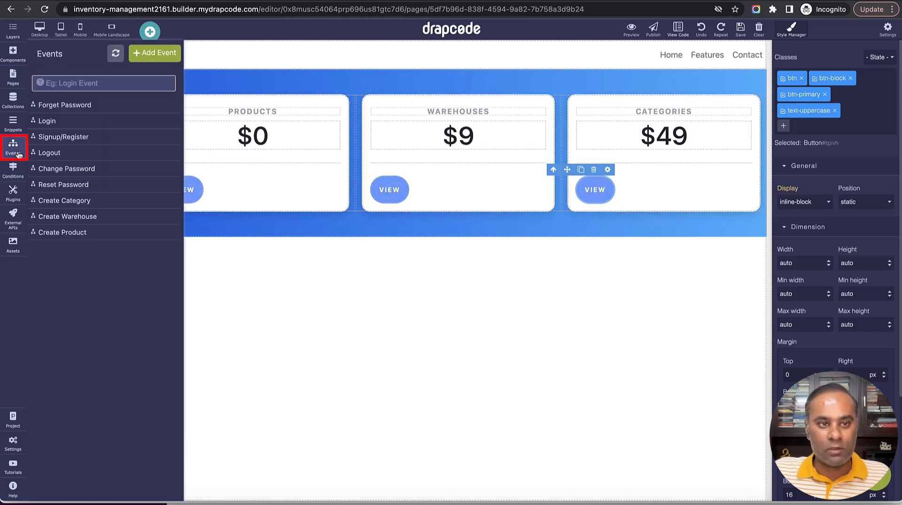
pyautogui.click(153, 53)
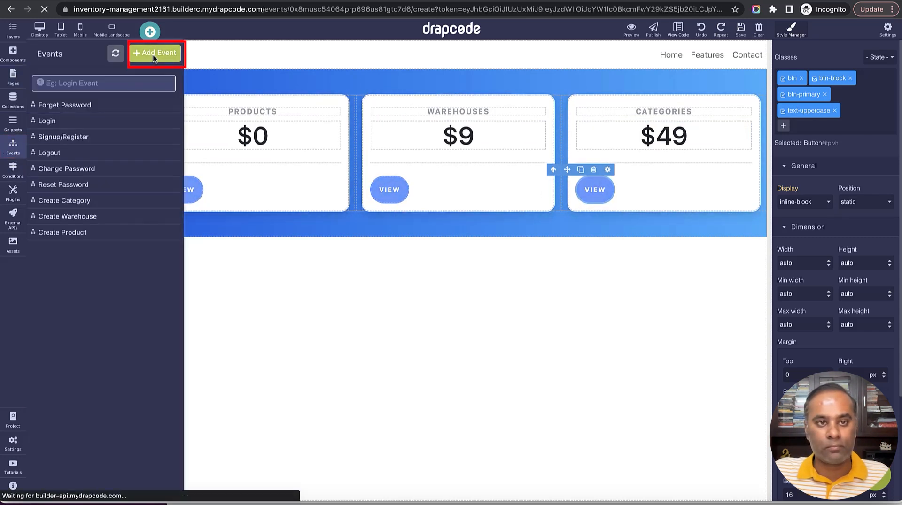
pyautogui.write('Pru')
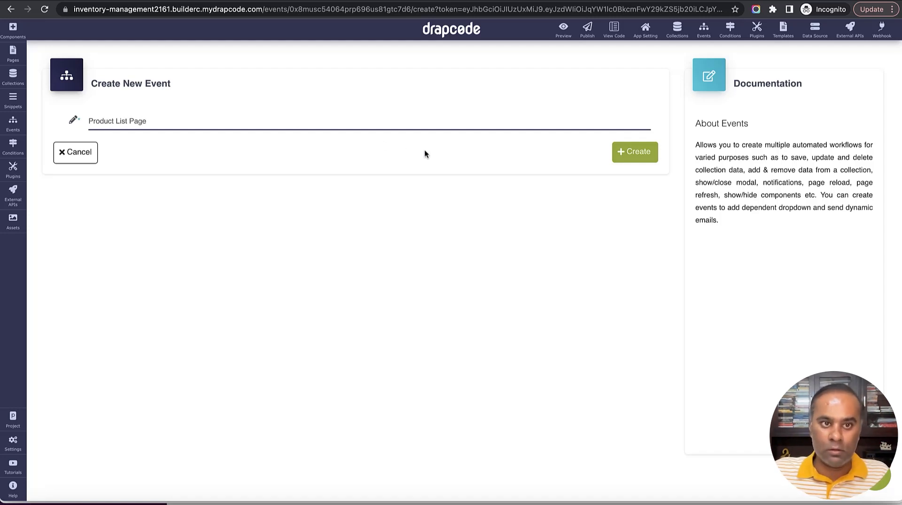
pyautogui.click(636, 155)
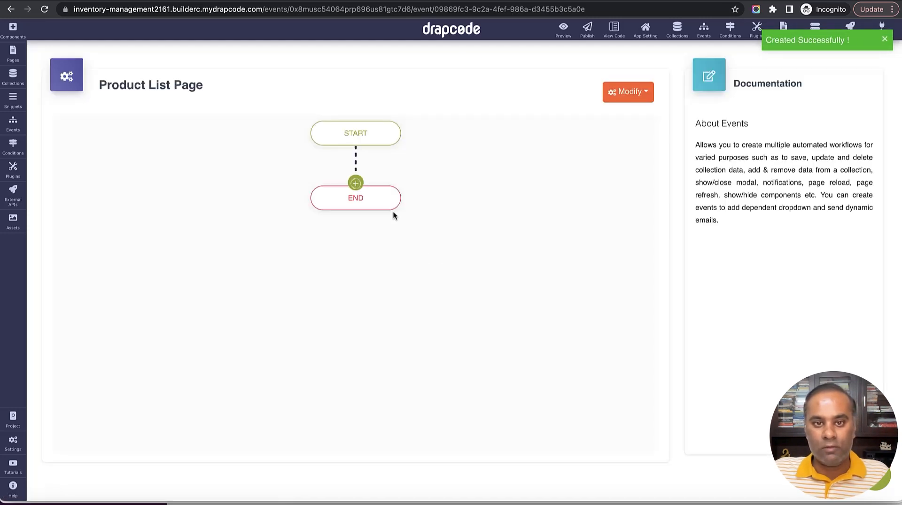
# - Add a Page Redirect action to the Product List Page event with Product List as the destination, and save it
pyautogui.click(356, 183)
pyautogui.moveTo(376, 265)
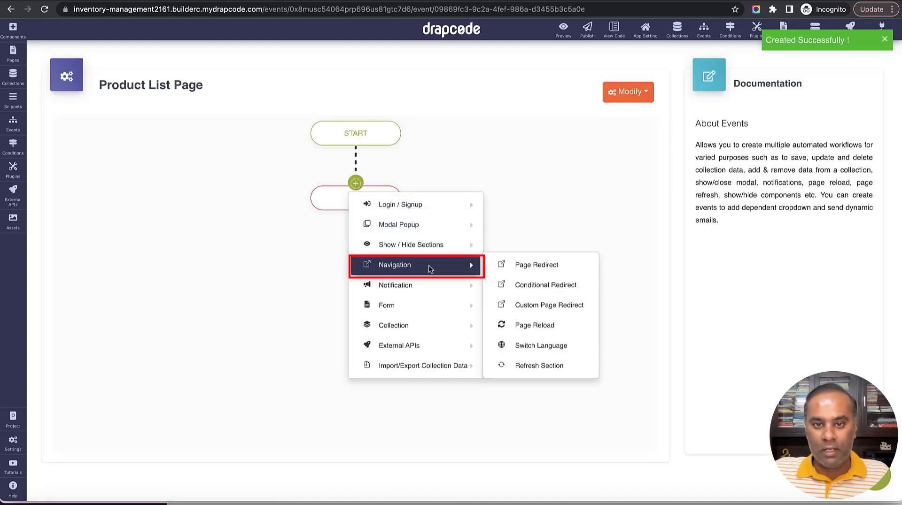
pyautogui.click(528, 264)
pyautogui.click(445, 138)
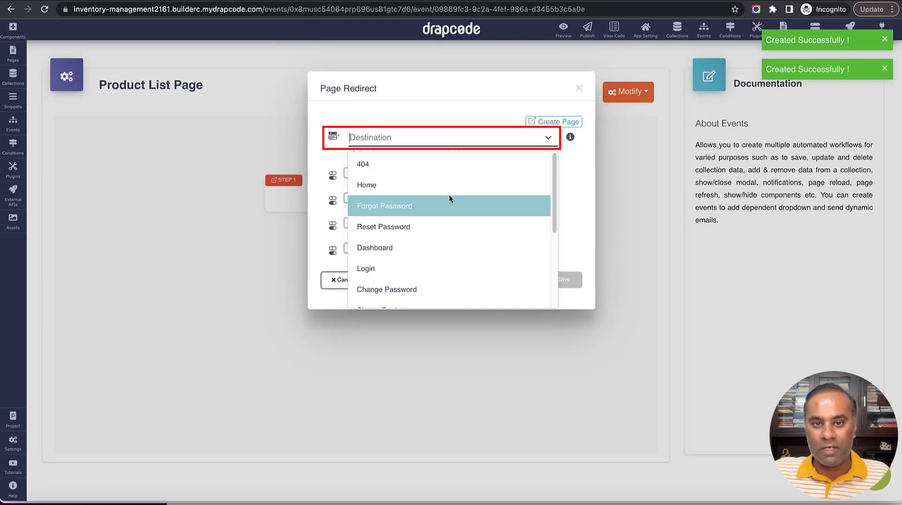
pyautogui.write('ro')
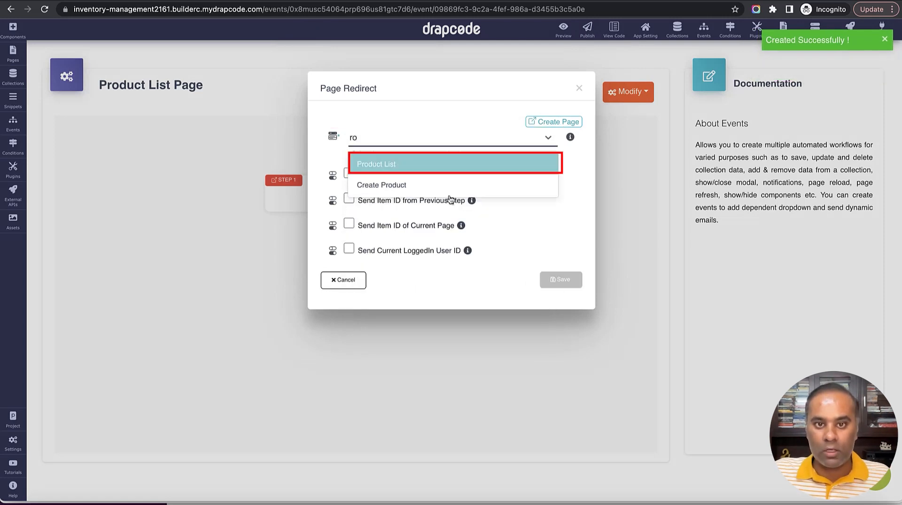
pyautogui.click(441, 165)
pyautogui.click(561, 280)
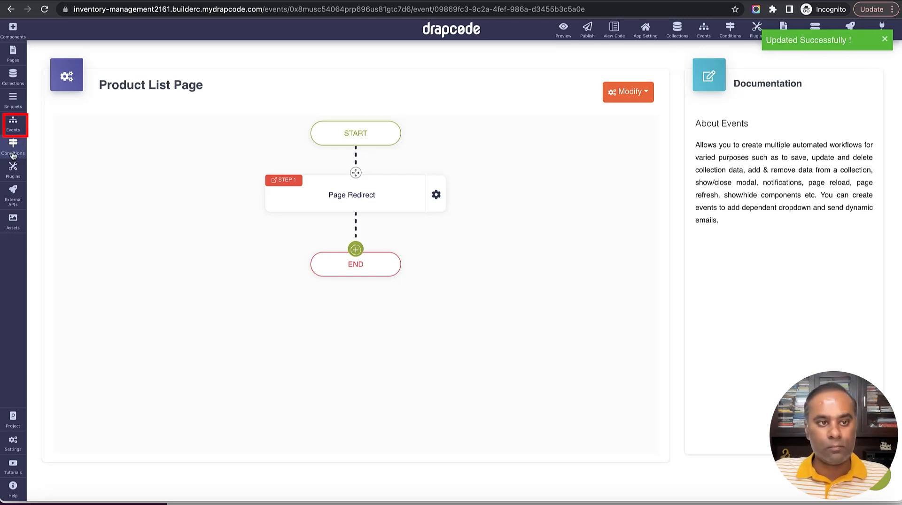
# - Create another event named Warehouse List Page
pyautogui.click(13, 123)
pyautogui.click(154, 55)
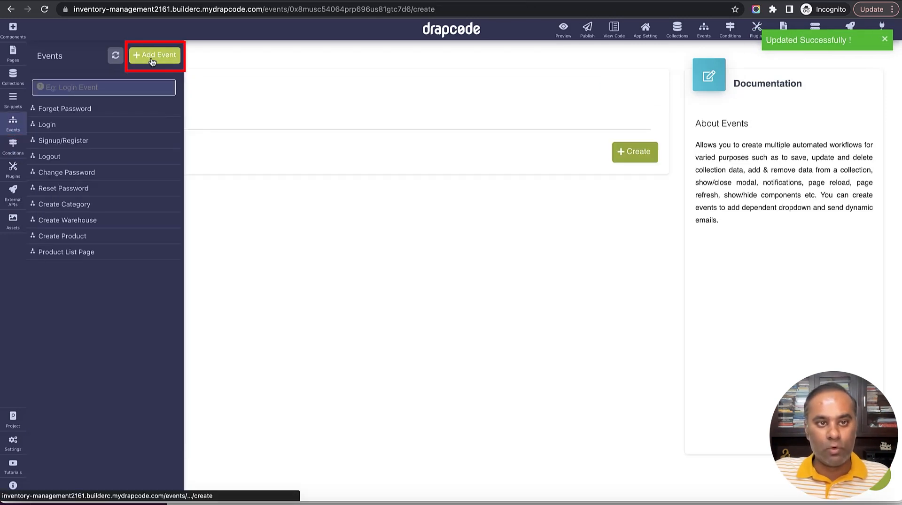
pyautogui.click(289, 114)
pyautogui.write('Warehouse List Page')
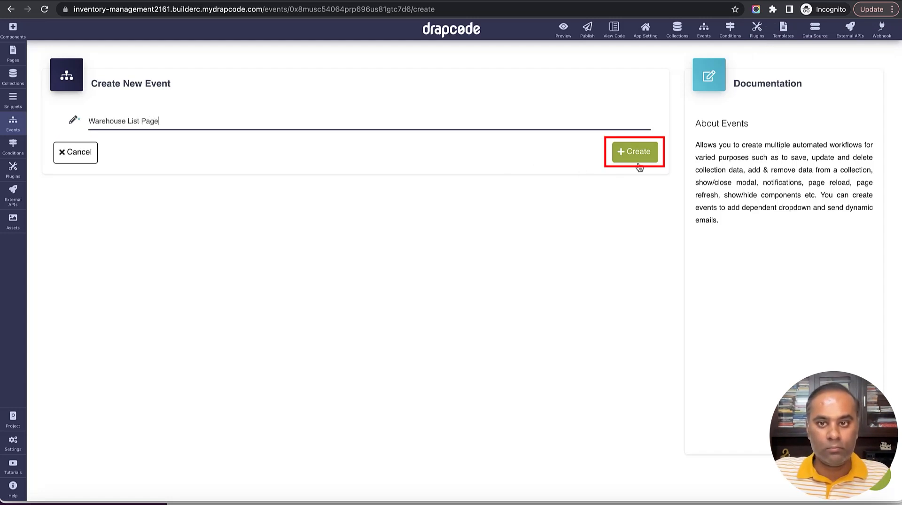
pyautogui.click(639, 167)
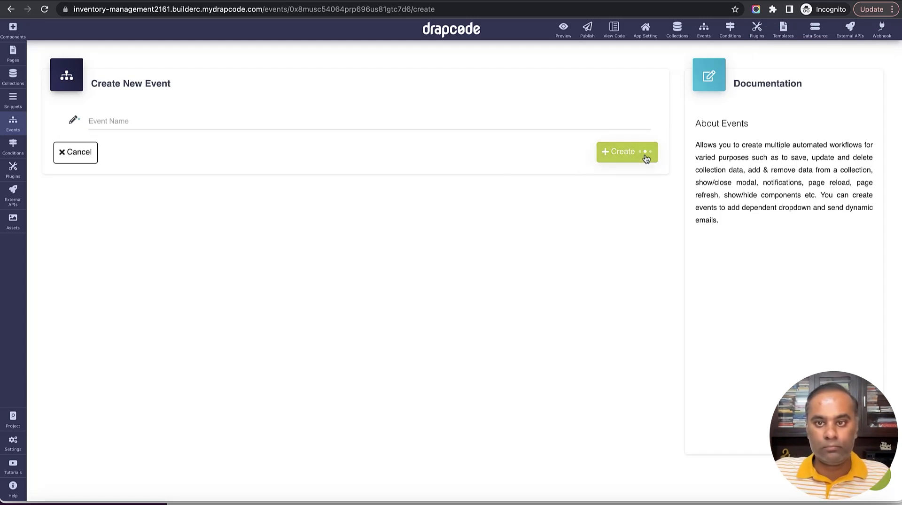
# - Add a Page Redirect action to the Warehouse List Page event with the warehouse list page as destination, and save it
pyautogui.click(357, 185)
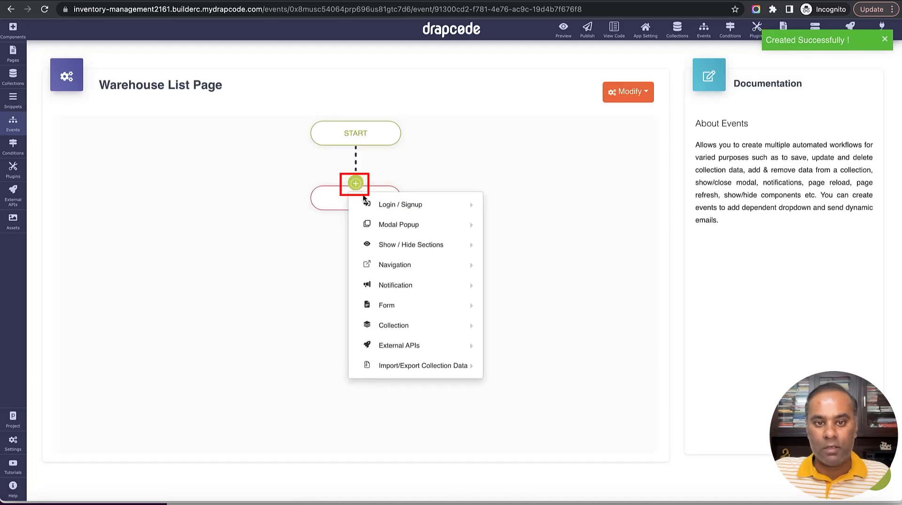
pyautogui.moveTo(385, 264)
pyautogui.click(535, 264)
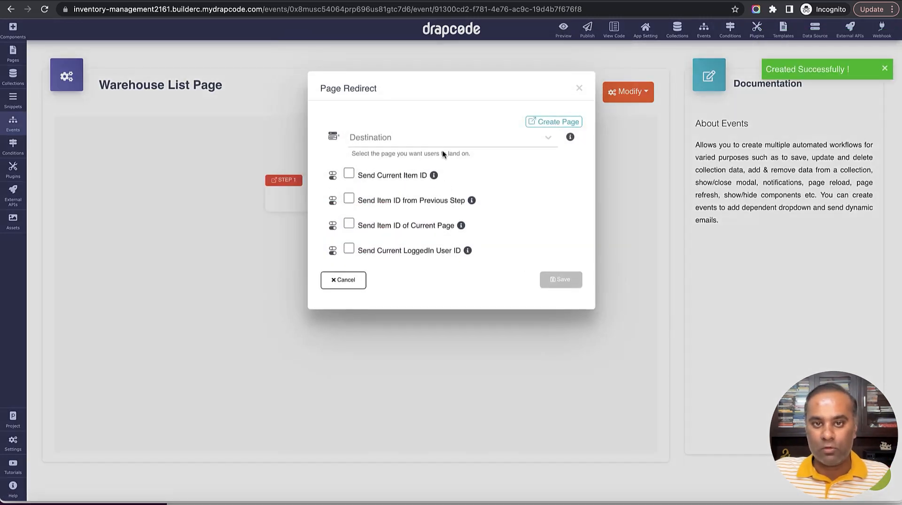
pyautogui.click(441, 141)
pyautogui.write('War')
pyautogui.click(437, 161)
pyautogui.click(562, 281)
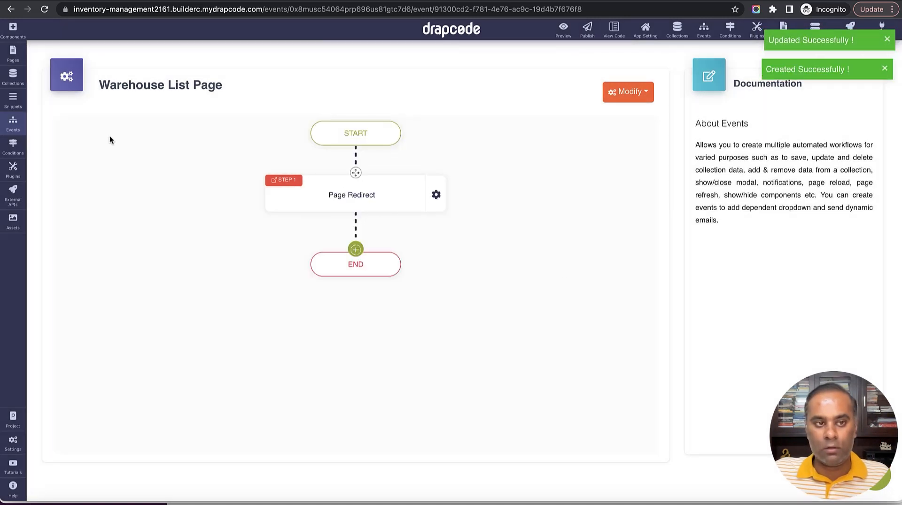
# - Create another event named Category List Page
pyautogui.click(13, 123)
pyautogui.click(149, 55)
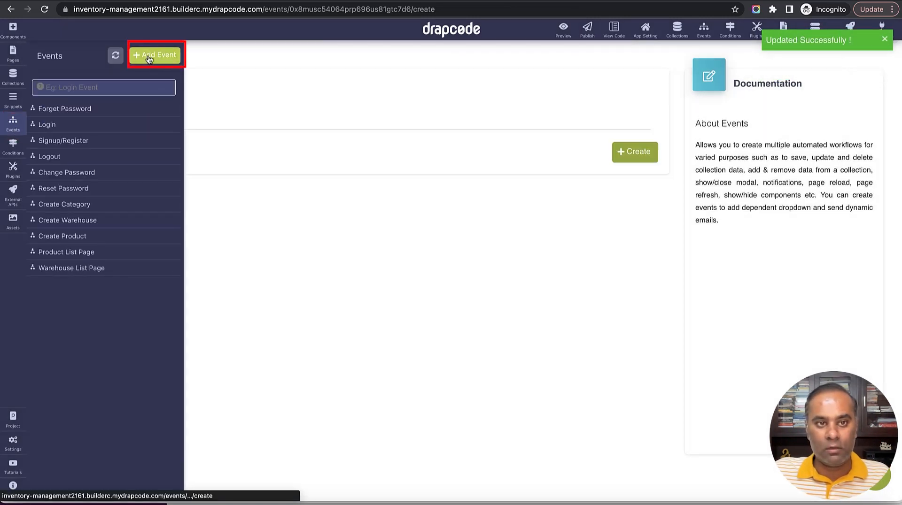
pyautogui.write('Category List Page')
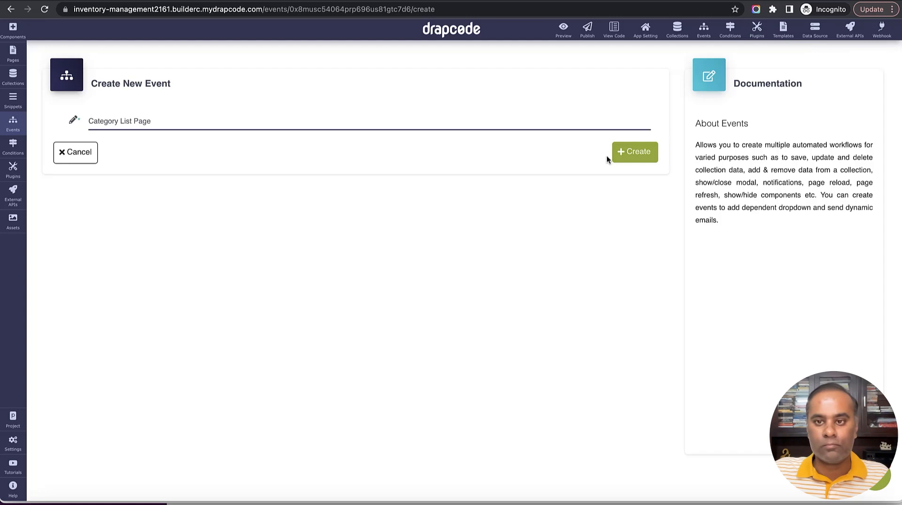
pyautogui.click(646, 153)
# - Add a Page Redirect action to the Category List Page event with Category List as the destination, and save it
pyautogui.click(361, 189)
pyautogui.moveTo(399, 270)
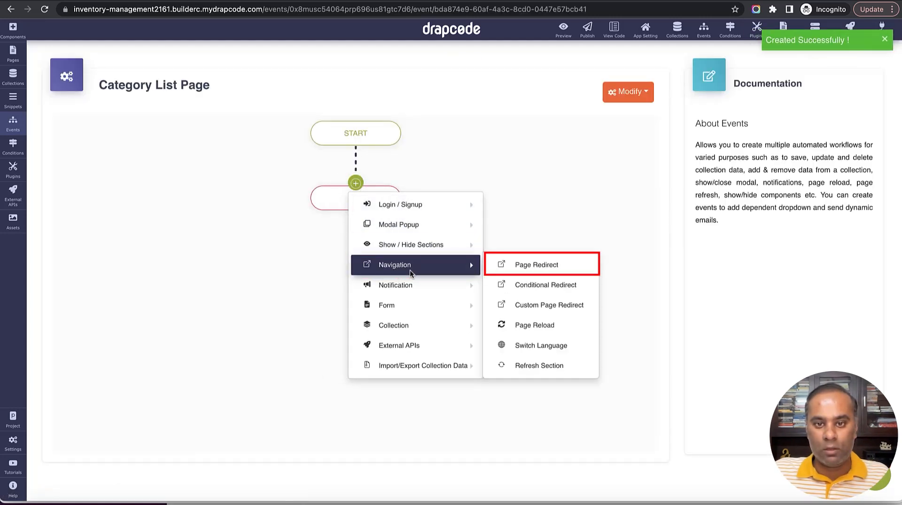
pyautogui.click(535, 266)
pyautogui.click(417, 141)
pyautogui.write('cate')
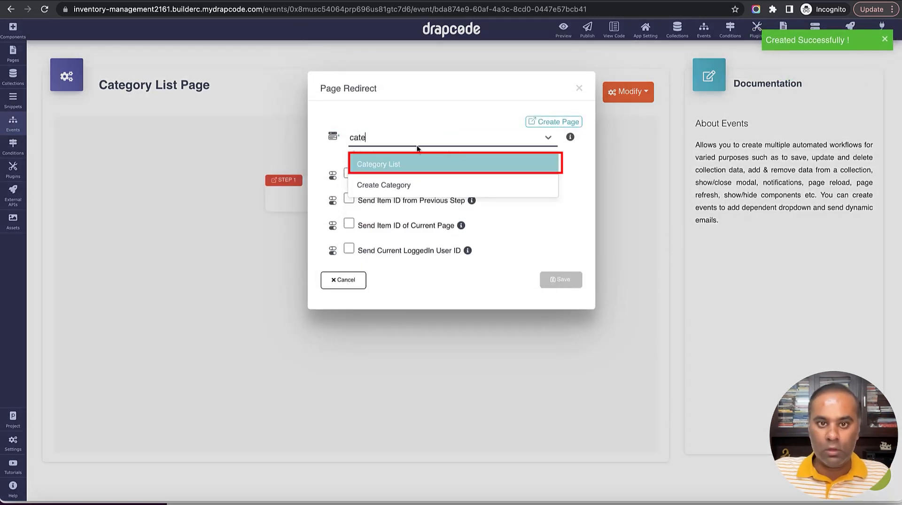
pyautogui.click(434, 164)
pyautogui.click(560, 279)
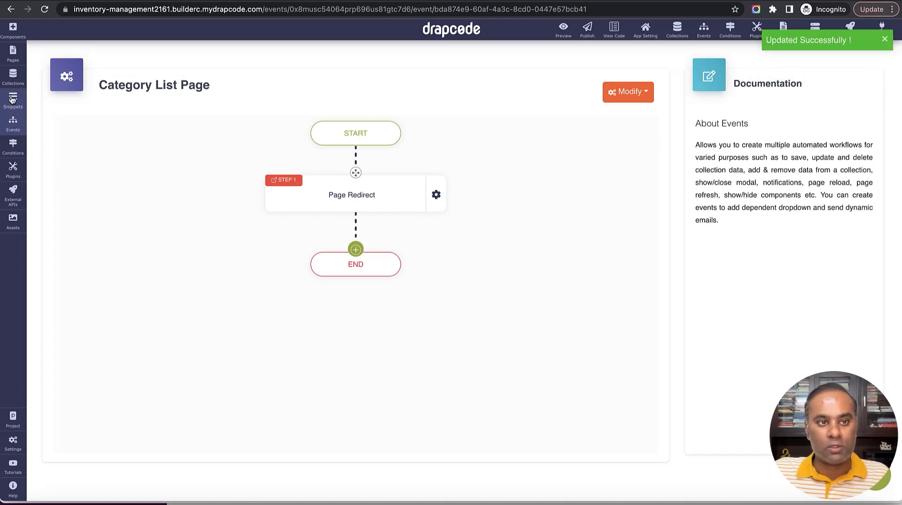
# - Start a new filter in the Category collection and name it Total Category Count
pyautogui.click(12, 76)
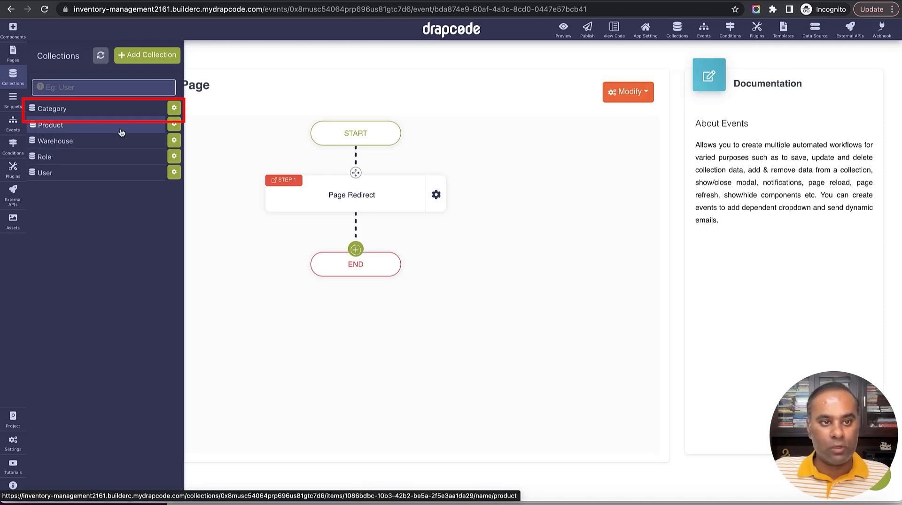
pyautogui.click(173, 110)
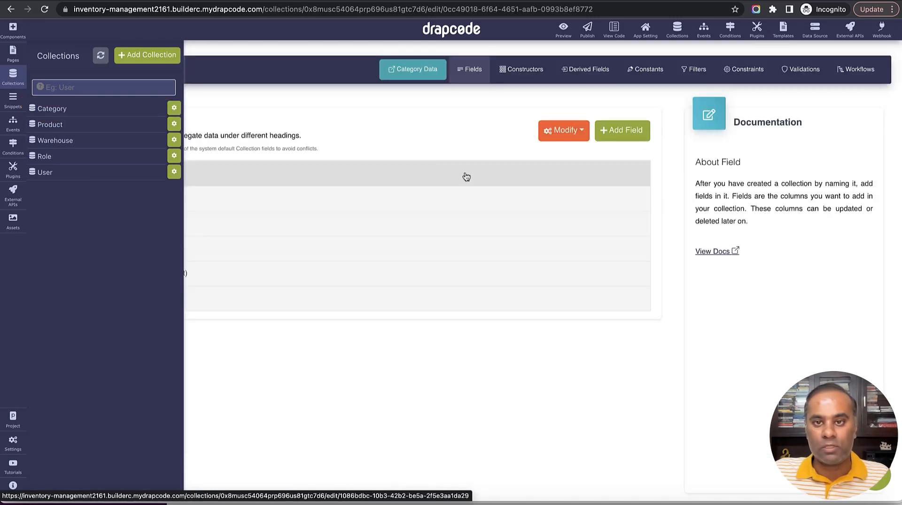
pyautogui.click(699, 70)
pyautogui.click(264, 159)
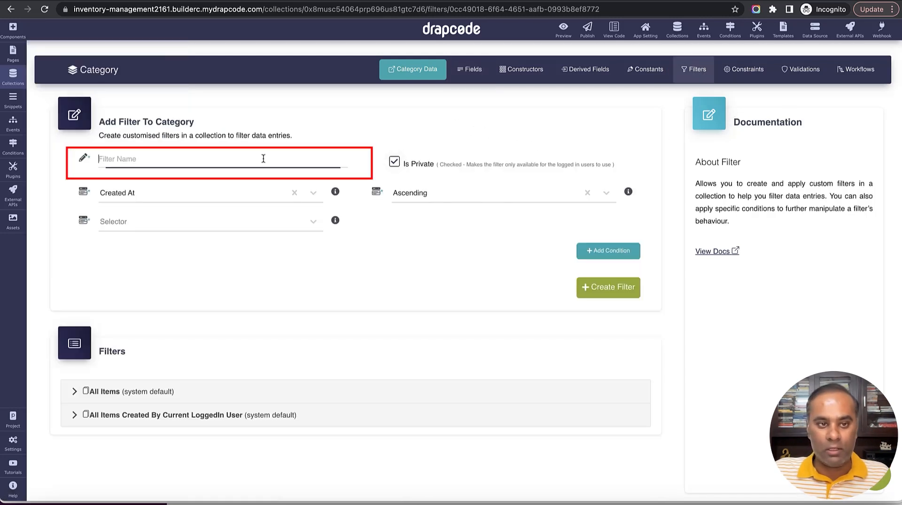
pyautogui.write('Total categories')
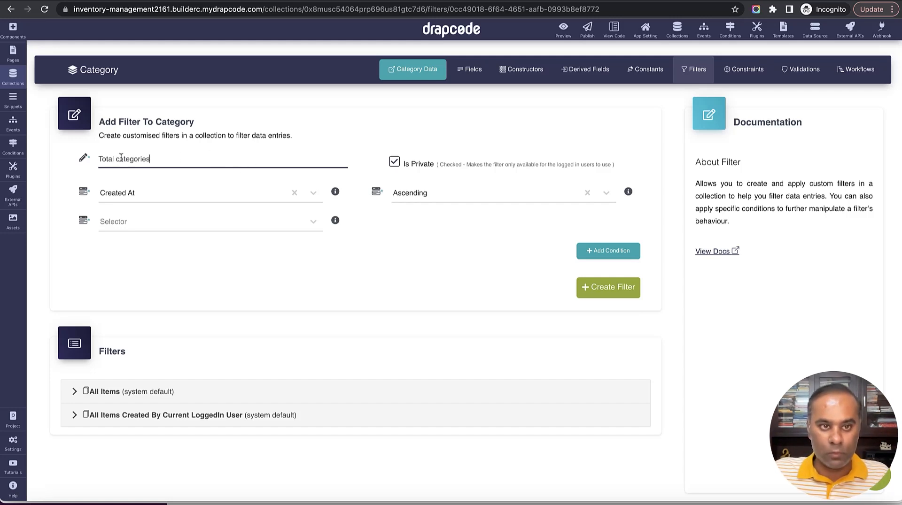
pyautogui.write('C')
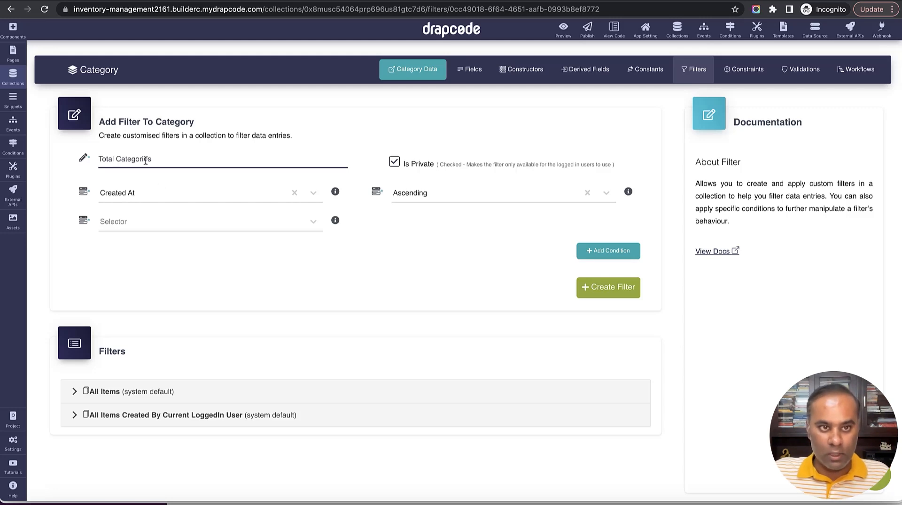
pyautogui.moveTo(142, 160); pyautogui.dragTo(155, 160)
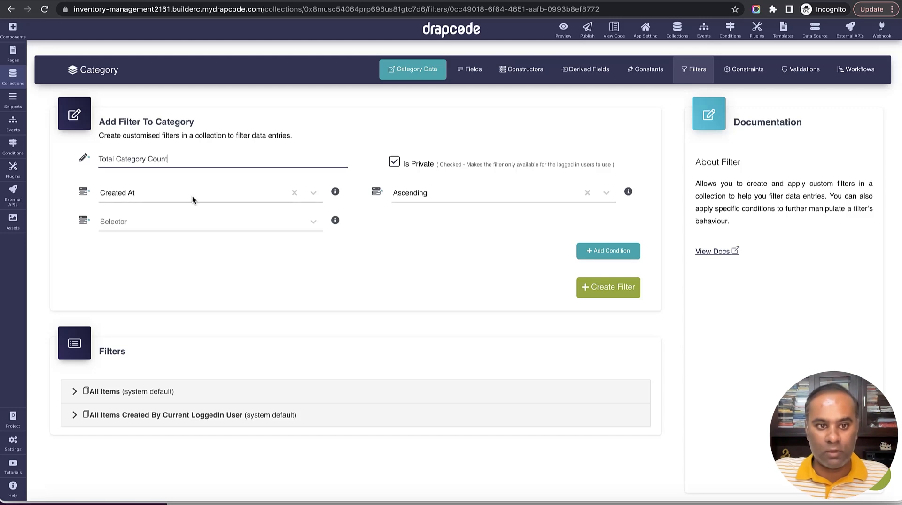
# - Set the Total Category Count filter's selector to Count and add a condition to it
pyautogui.click(244, 226)
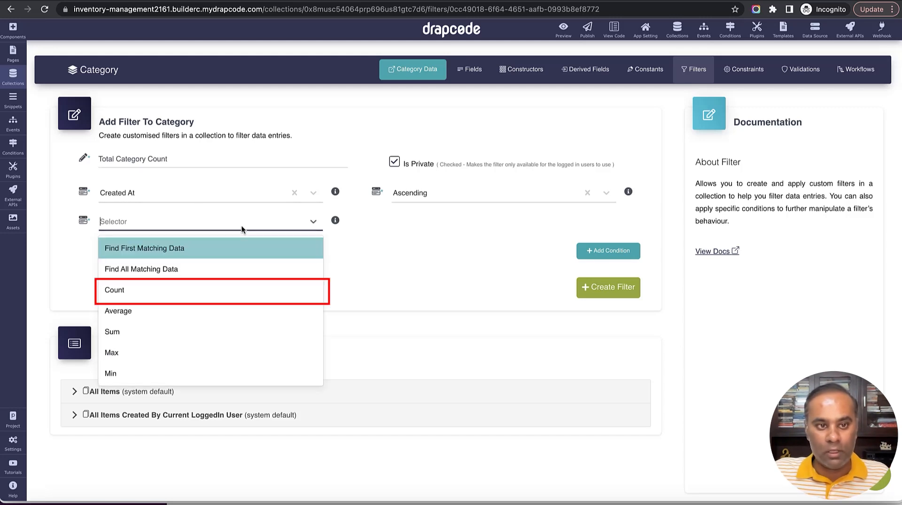
pyautogui.click(198, 286)
pyautogui.scroll(-1, 311, 315)
pyautogui.click(606, 243)
pyautogui.scroll(-2, 331, 273)
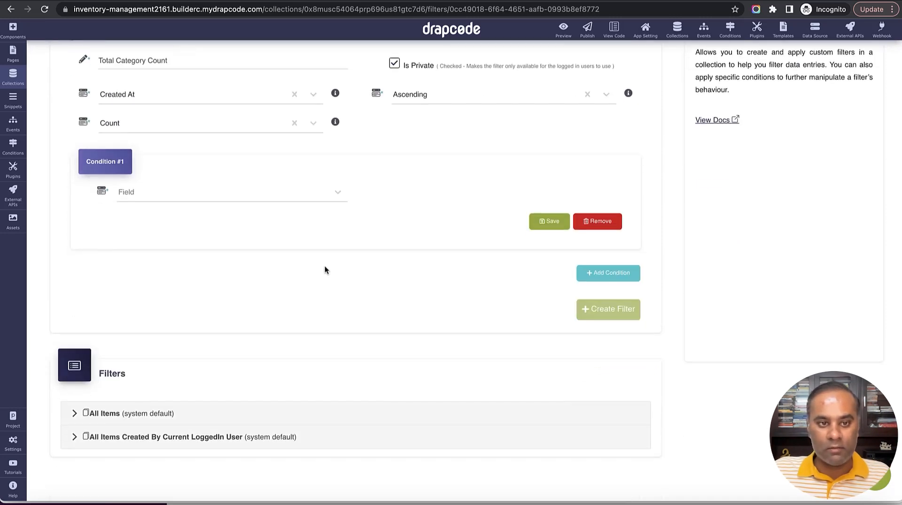
# - Try to build the filter condition on the Id field with the Not Equal operator
pyautogui.click(283, 196)
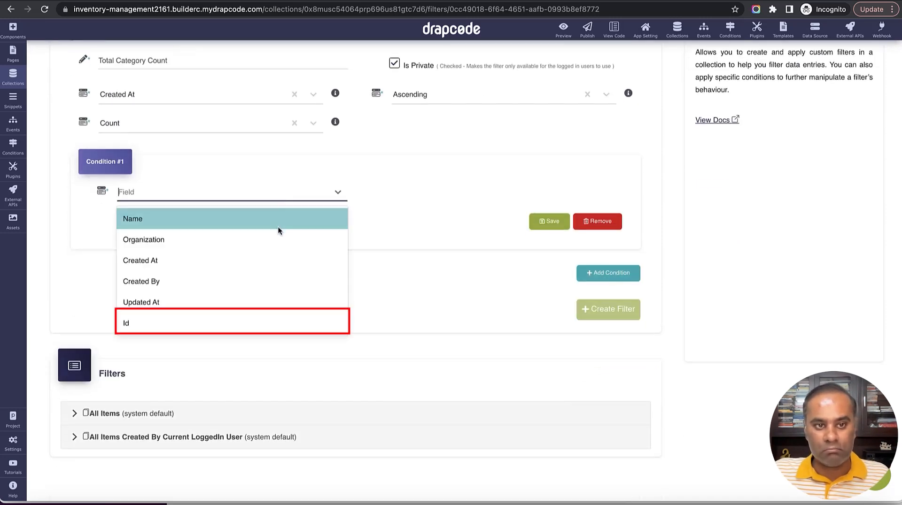
pyautogui.click(272, 325)
pyautogui.click(427, 193)
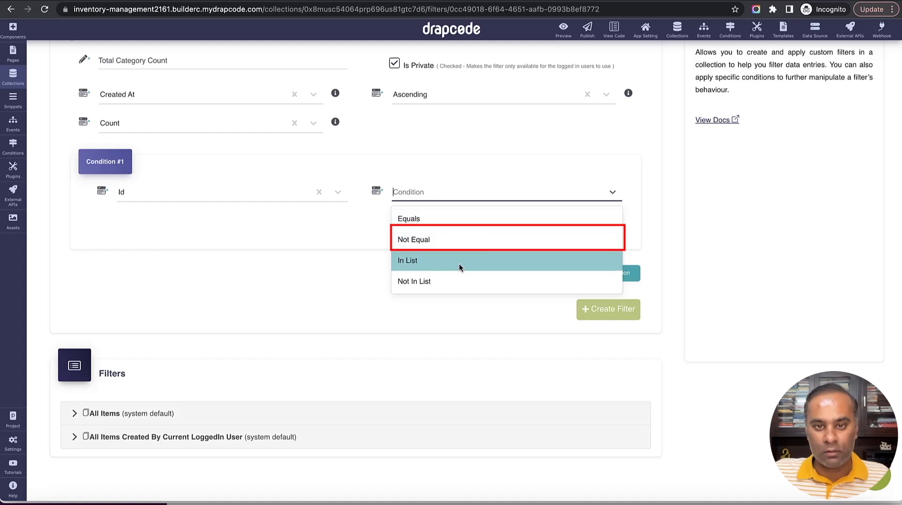
pyautogui.click(443, 241)
pyautogui.click(251, 226)
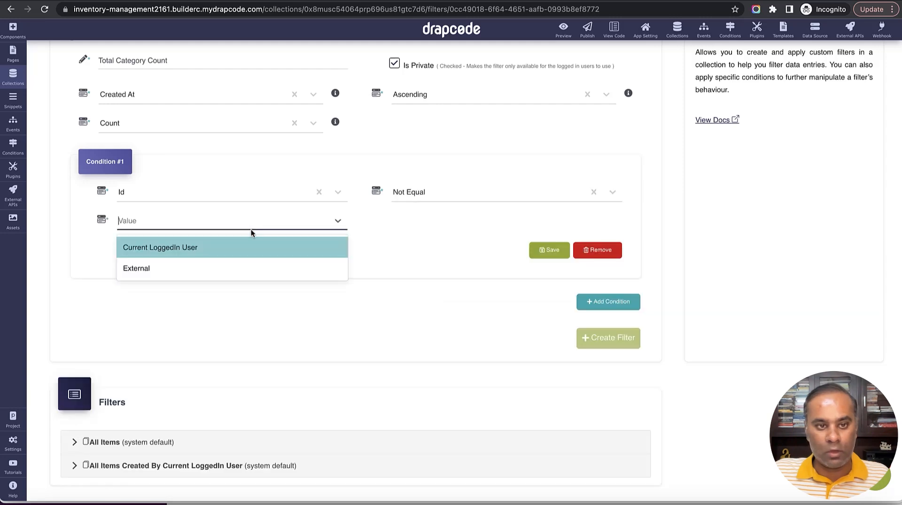
pyautogui.click(385, 256)
pyautogui.click(590, 195)
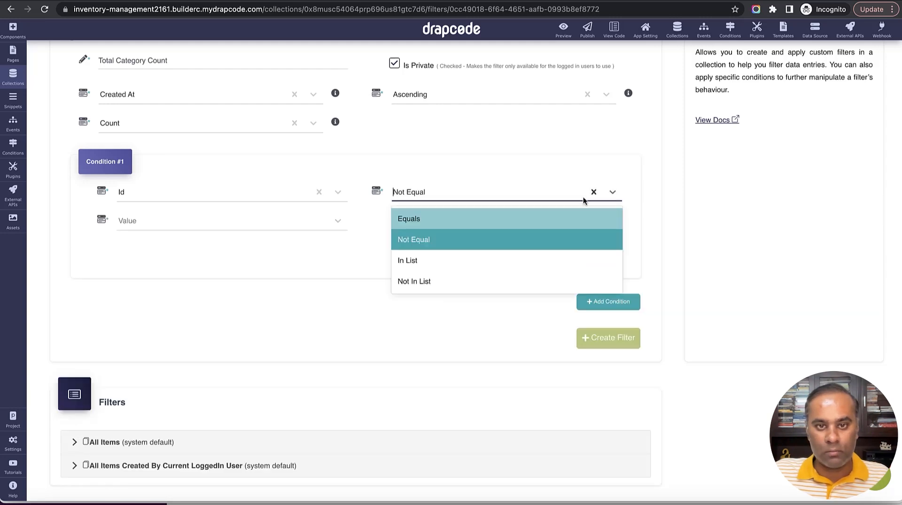
pyautogui.click(371, 229)
# - Set the condition to Name Is Not Null, save it, and create the Total Category Count filter
pyautogui.click(265, 197)
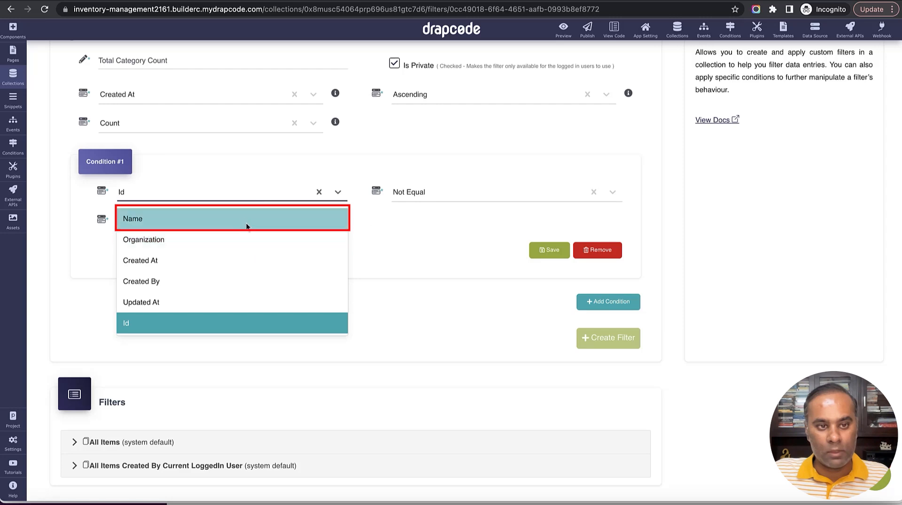
pyautogui.click(249, 217)
pyautogui.click(406, 203)
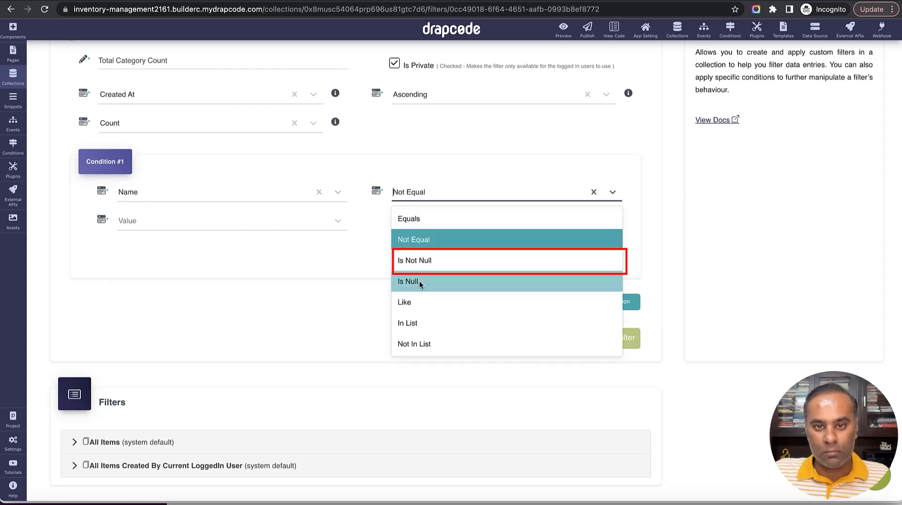
pyautogui.click(422, 261)
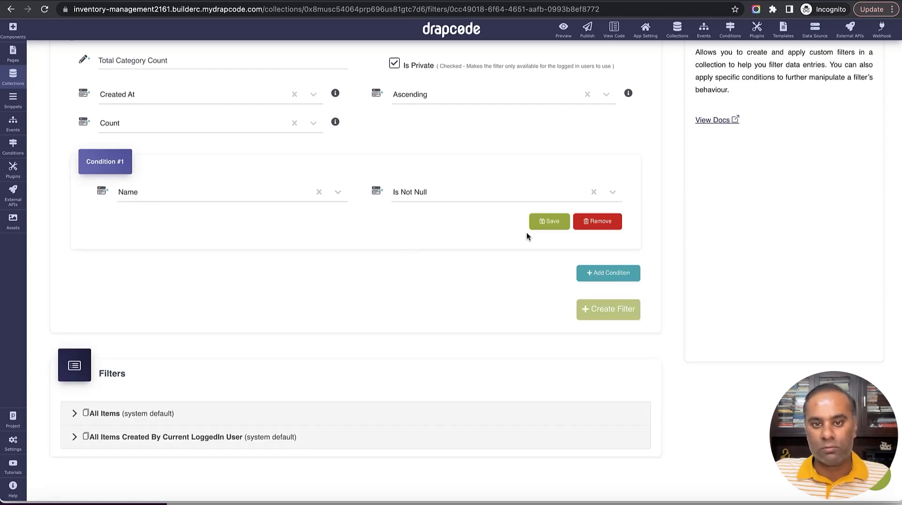
pyautogui.click(546, 221)
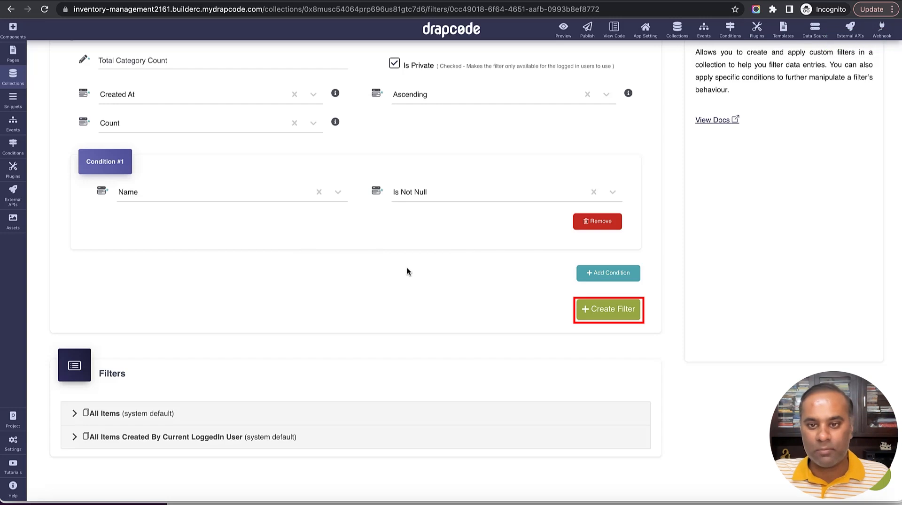
pyautogui.click(620, 323)
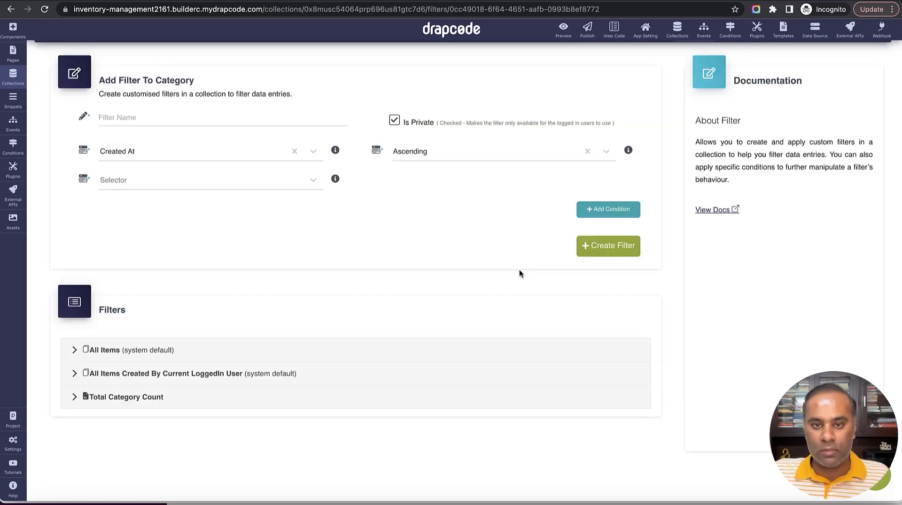
# - Create a filter named Product Count in the Product collection with Count as its selector and no condition
pyautogui.scroll(1, 375, 216)
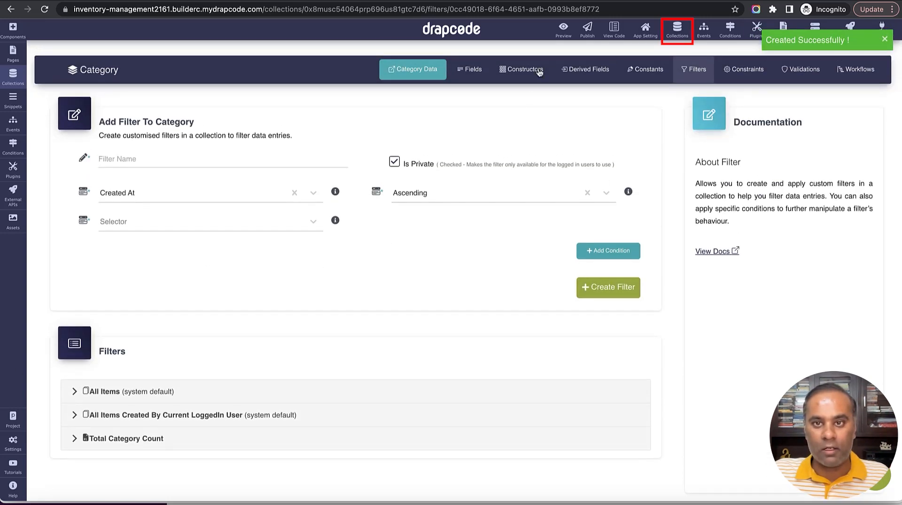
pyautogui.click(677, 32)
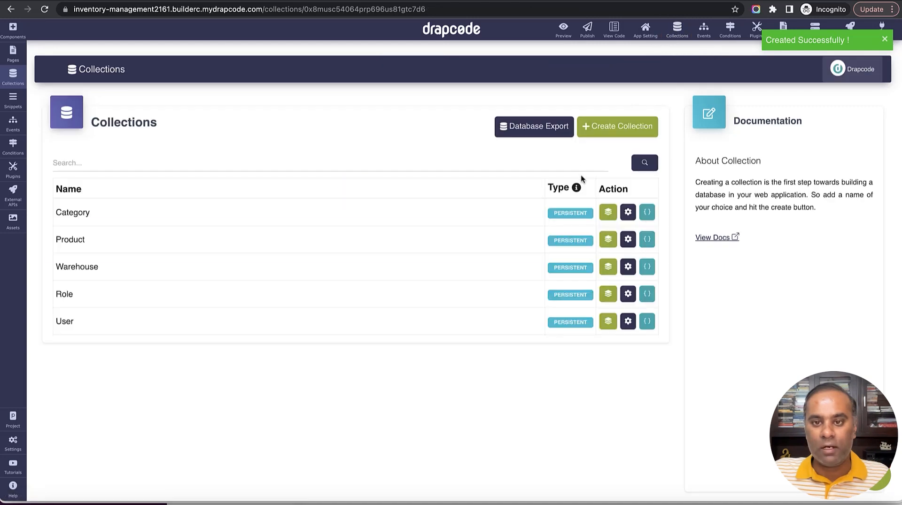
pyautogui.click(625, 243)
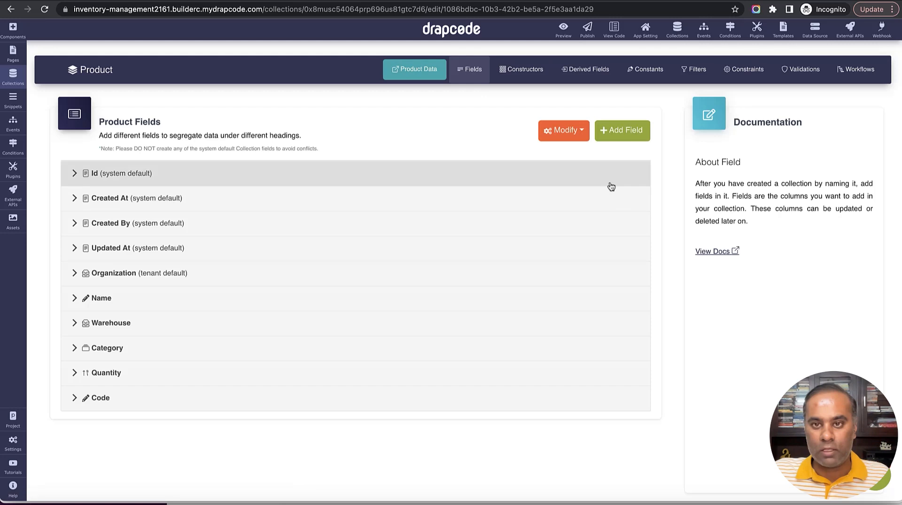
pyautogui.click(712, 74)
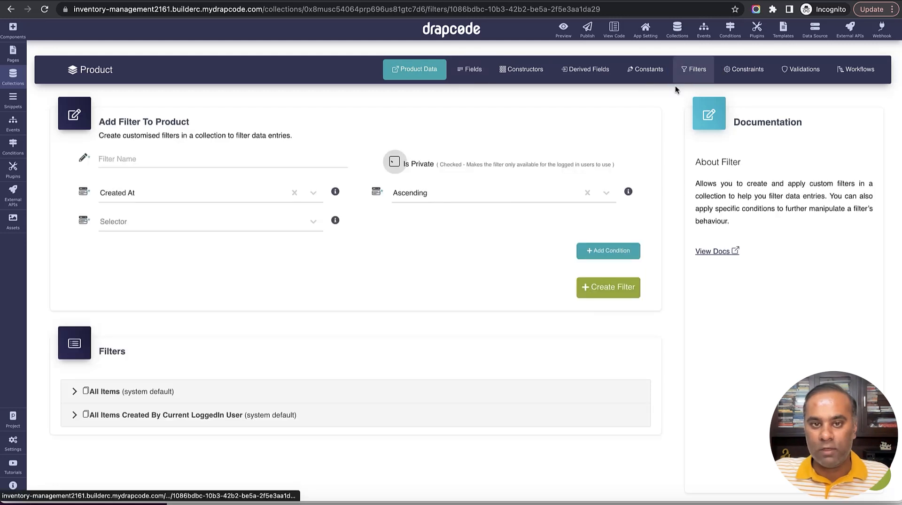
pyautogui.click(298, 163)
pyautogui.write('Product Count')
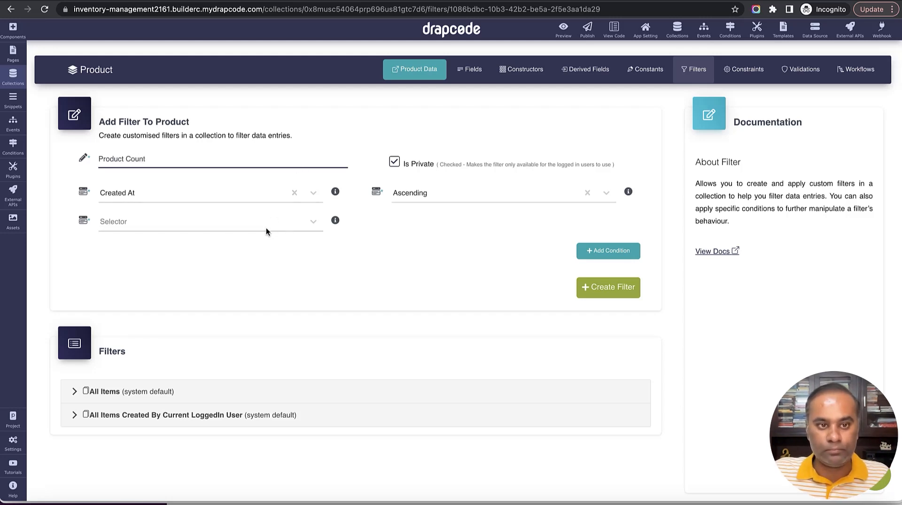
pyautogui.click(266, 229)
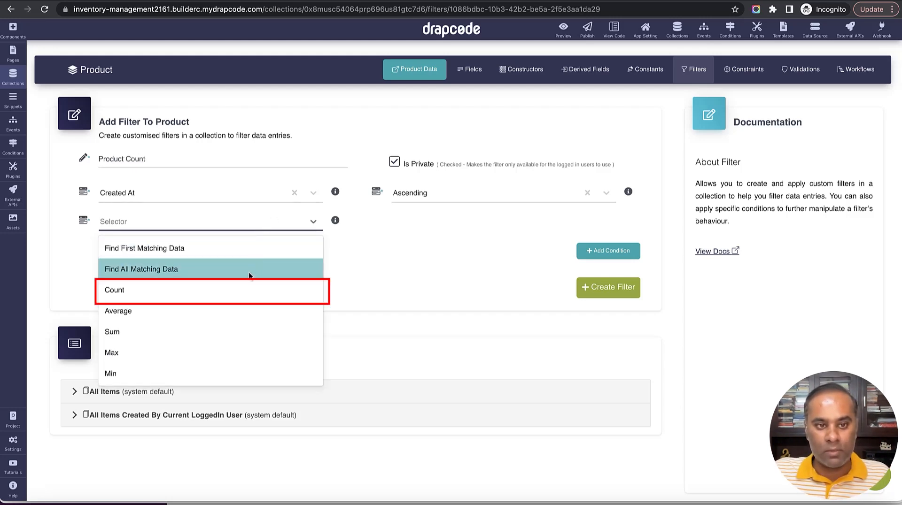
pyautogui.click(239, 284)
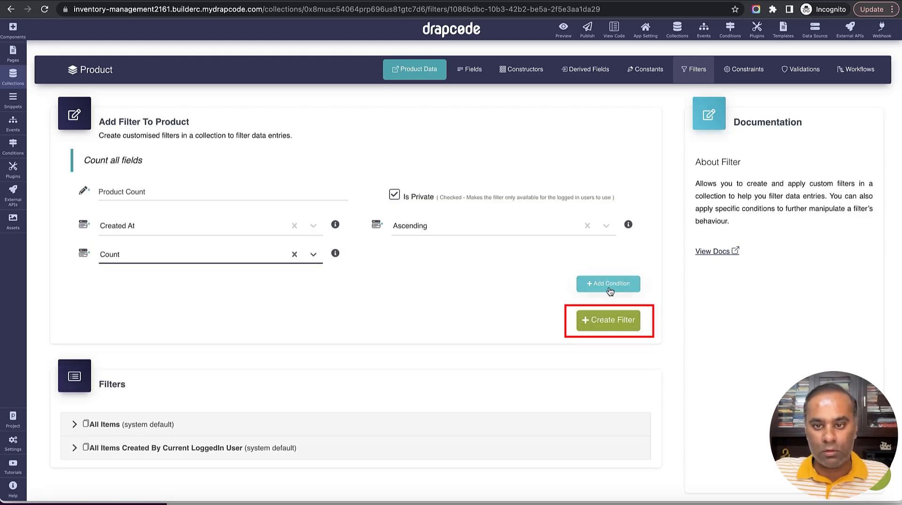
pyautogui.click(604, 327)
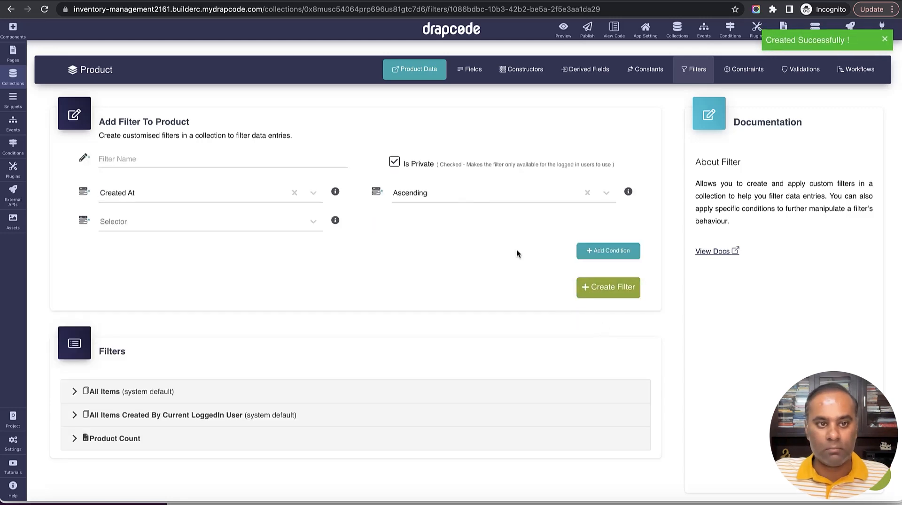
# - Create a filter named Warehouse Count in the Warehouse collection with Count as its selector
pyautogui.click(672, 41)
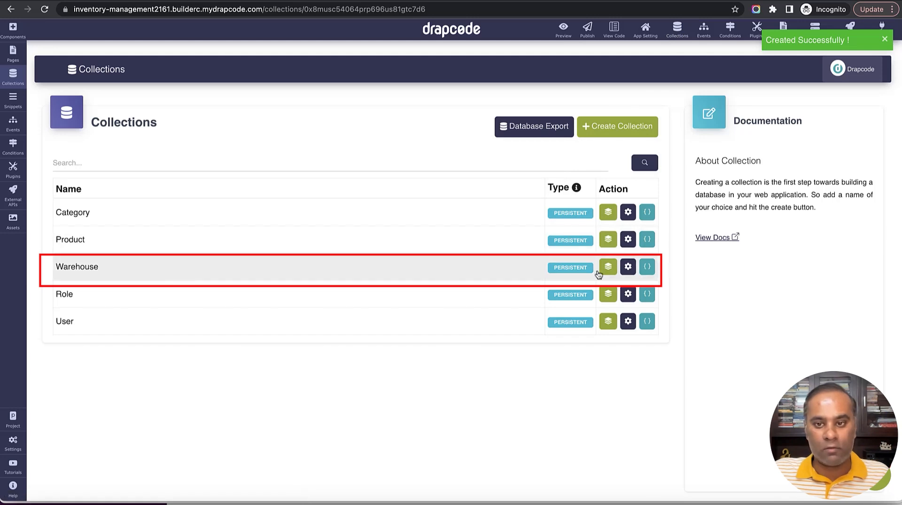
pyautogui.click(625, 269)
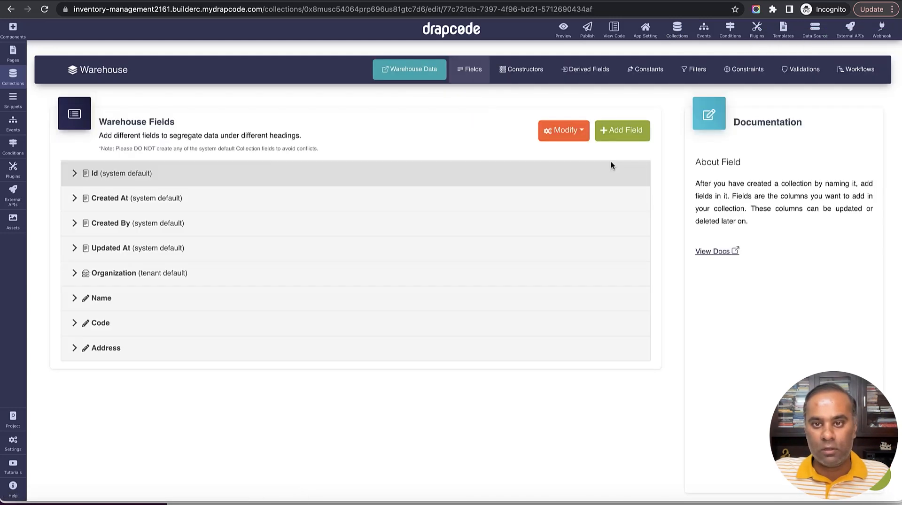
pyautogui.click(701, 71)
pyautogui.click(297, 161)
pyautogui.write('Warehouse Count')
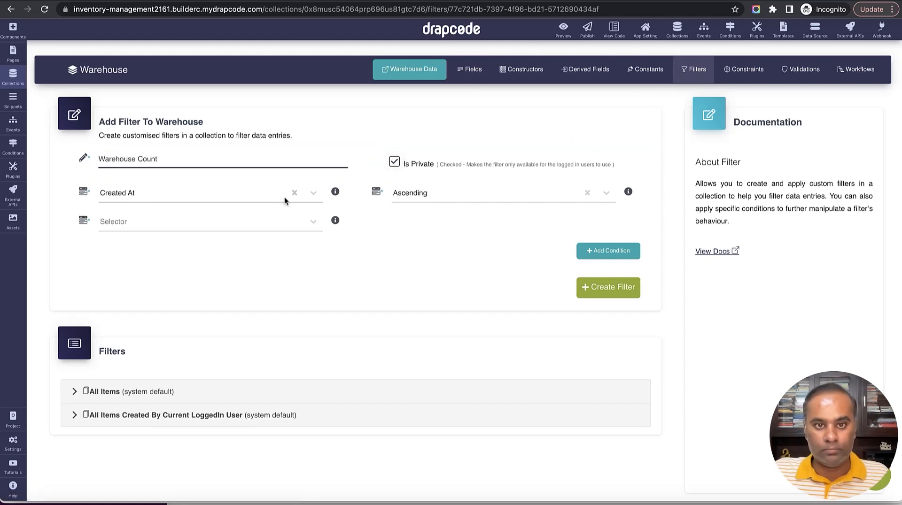
pyautogui.click(264, 226)
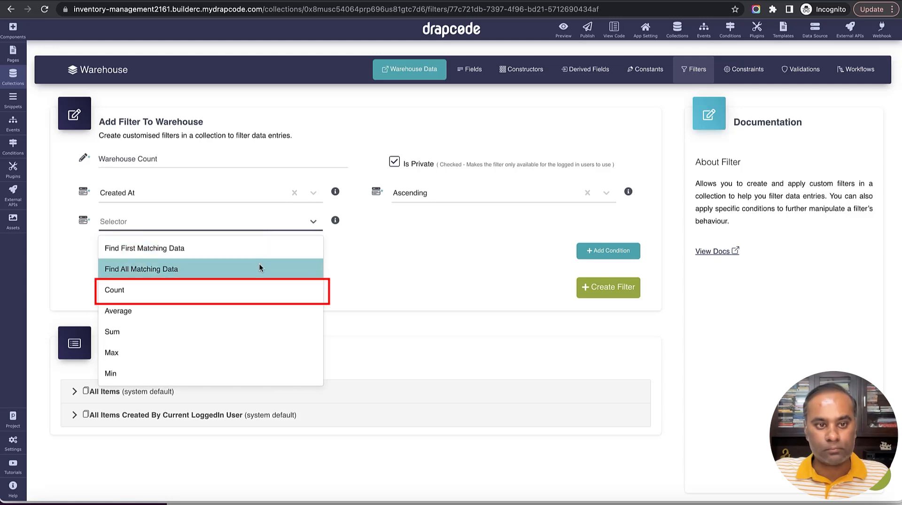
pyautogui.click(261, 289)
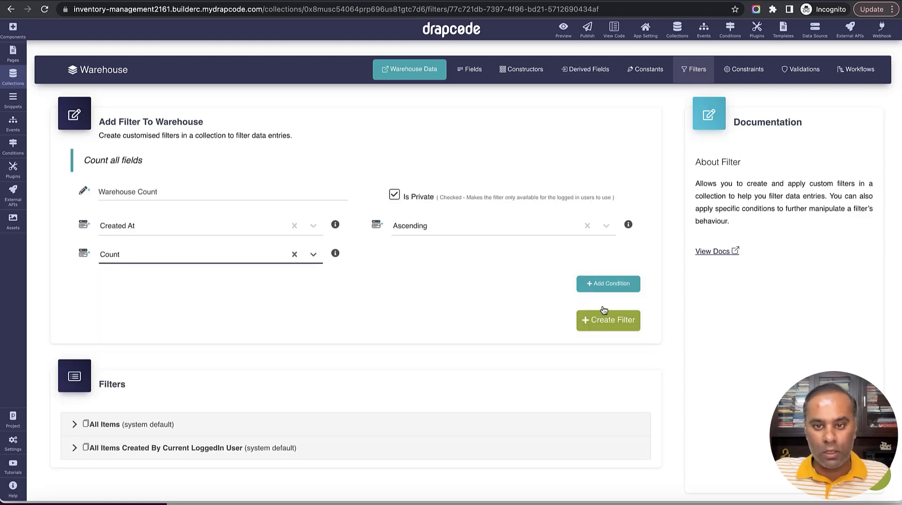
pyautogui.click(606, 322)
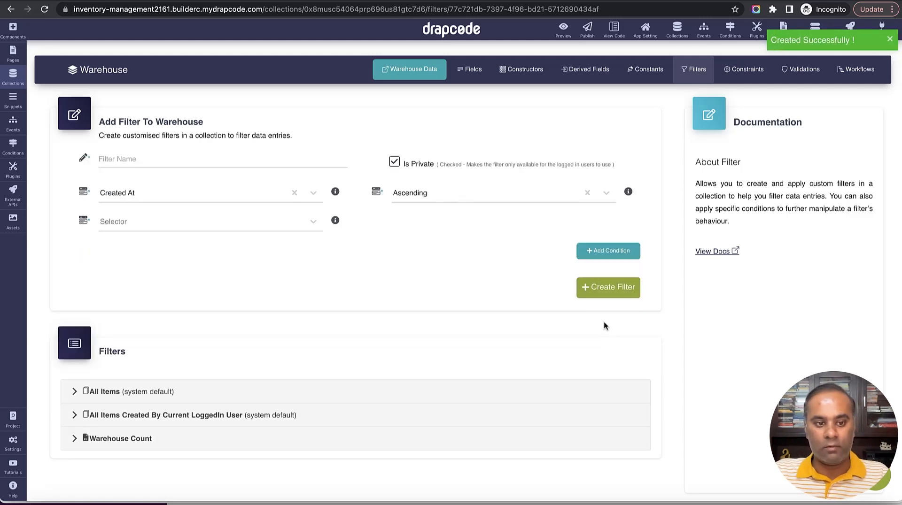
# - On the Dashboard page, set the Products card's View button to type Button with the Product List Page workflow event
pyautogui.click(13, 53)
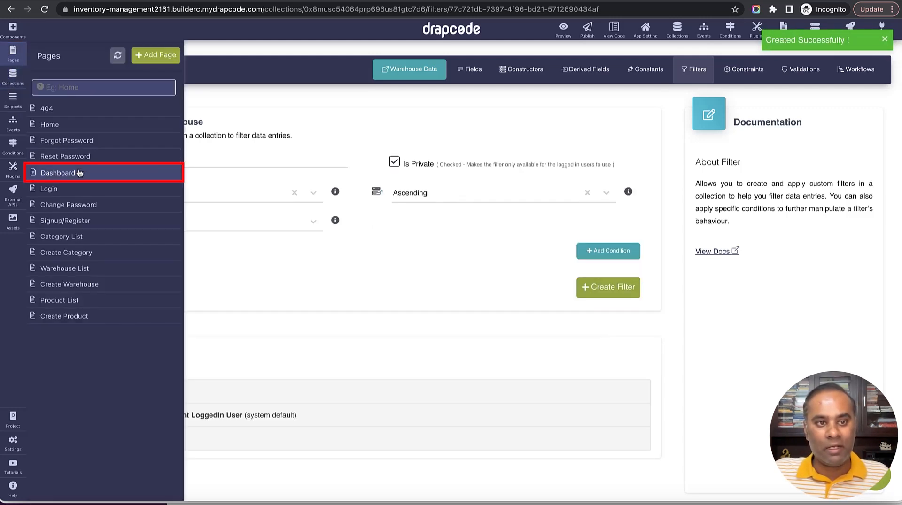
pyautogui.click(85, 174)
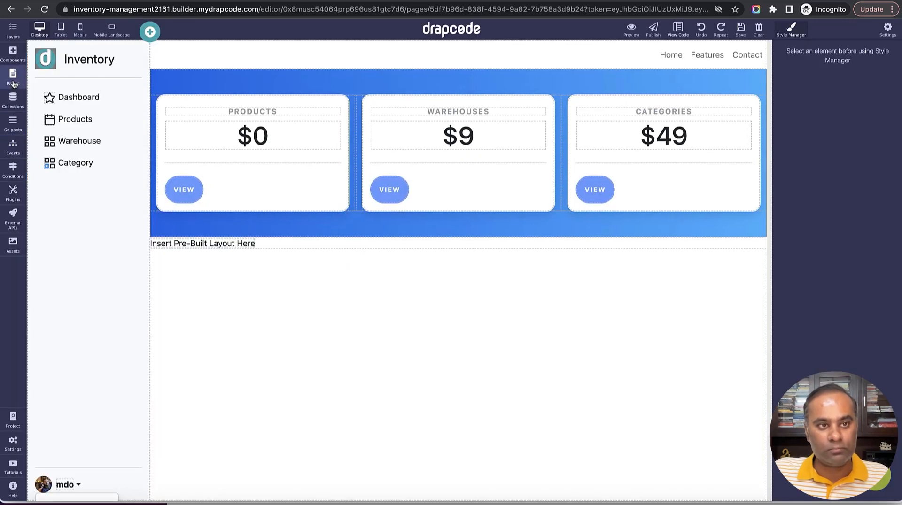
pyautogui.click(286, 139)
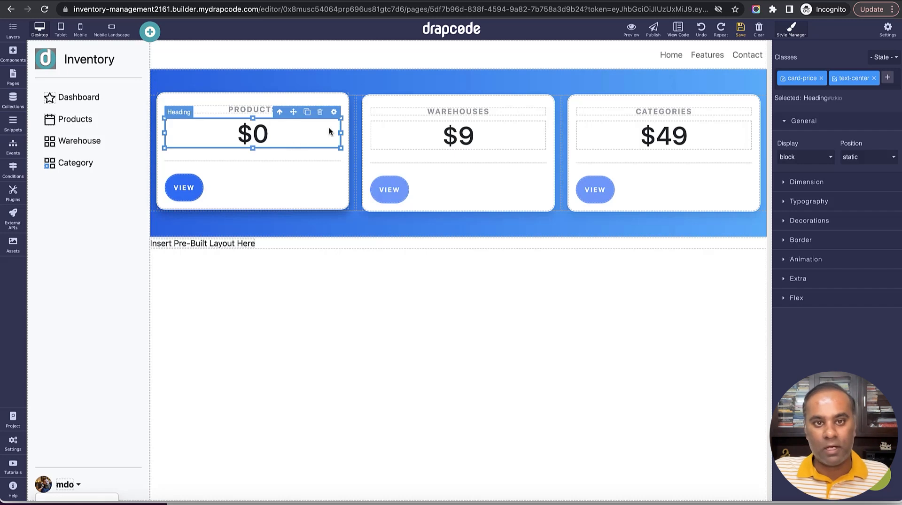
pyautogui.click(183, 190)
pyautogui.click(197, 169)
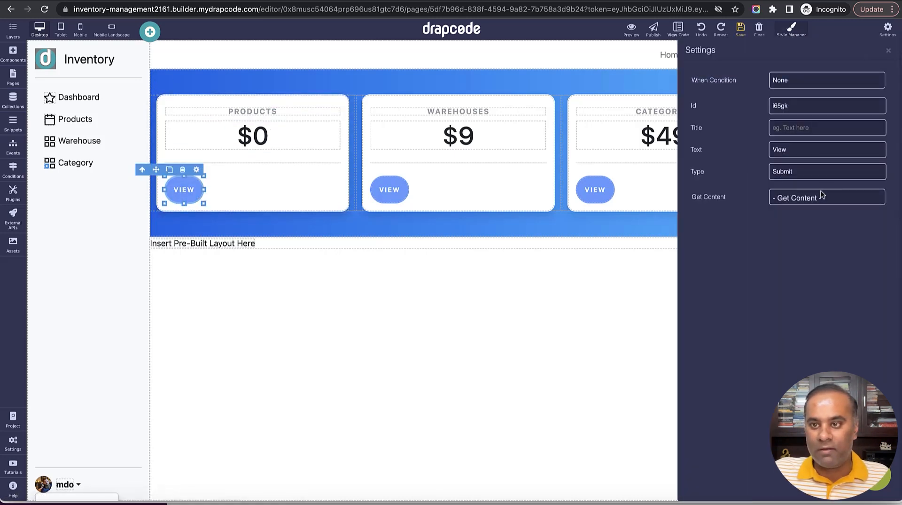
pyautogui.click(815, 170)
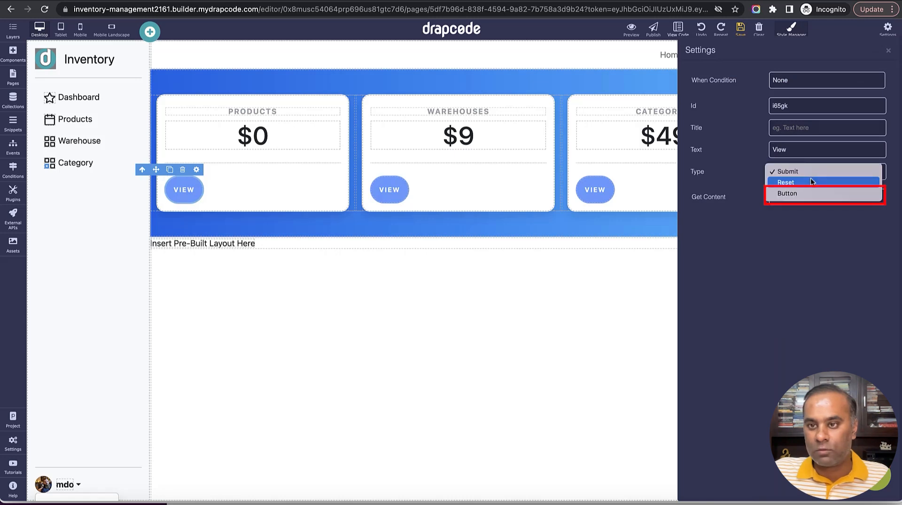
pyautogui.click(809, 193)
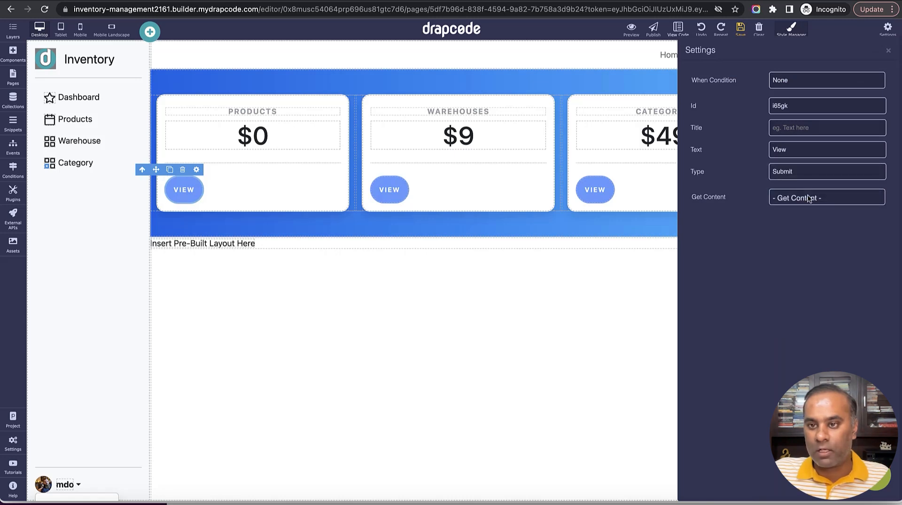
pyautogui.click(802, 224)
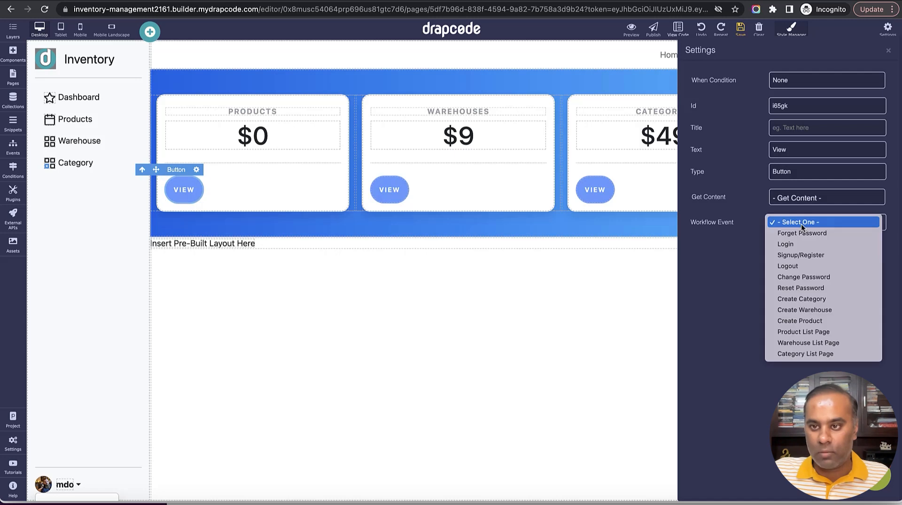
pyautogui.click(814, 333)
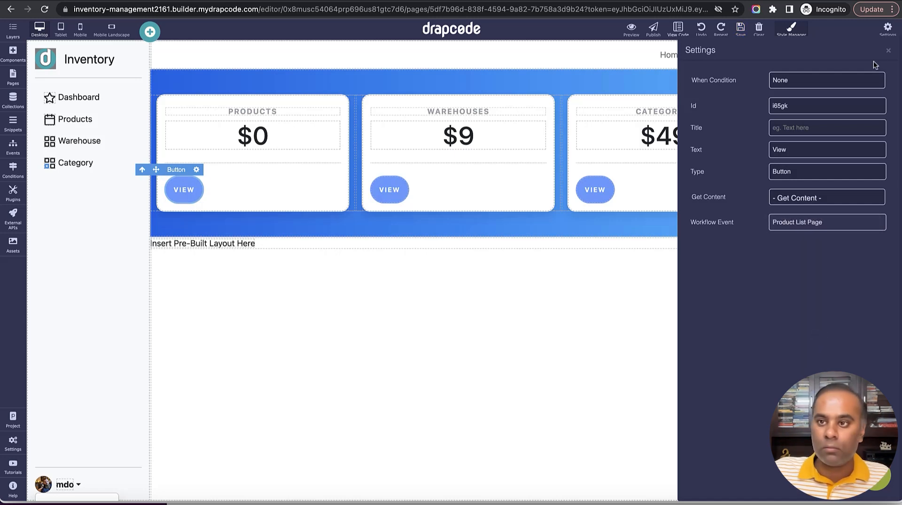
pyautogui.click(888, 52)
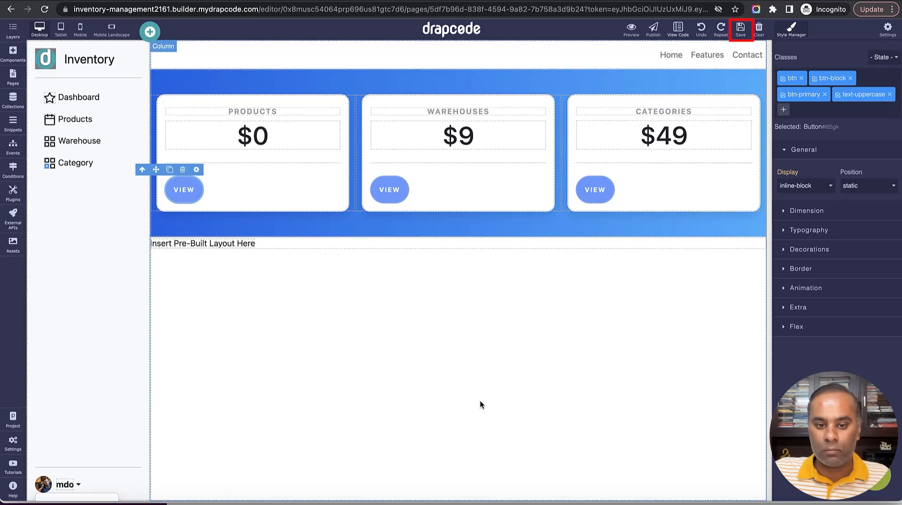
# - Set the Warehouses card's View button to type Button with the Warehouse List Page workflow event, and save the page
pyautogui.click(389, 189)
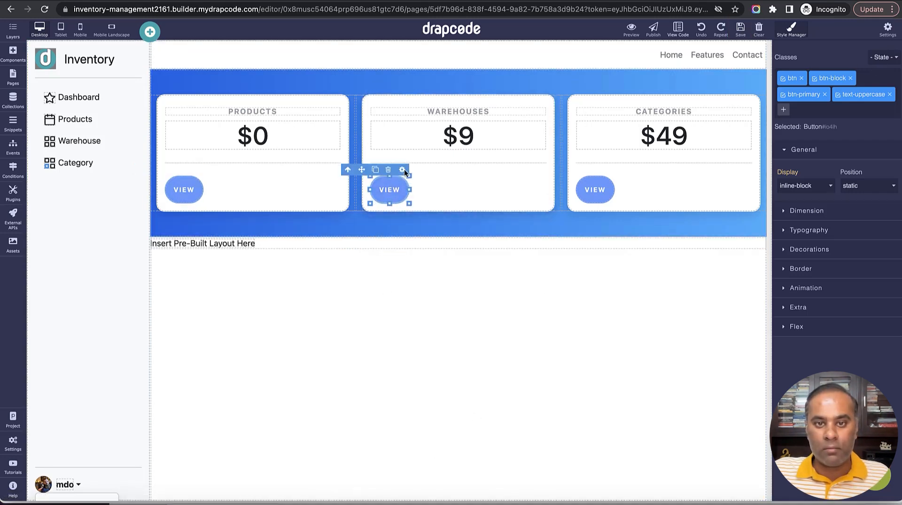
pyautogui.click(401, 170)
pyautogui.click(814, 172)
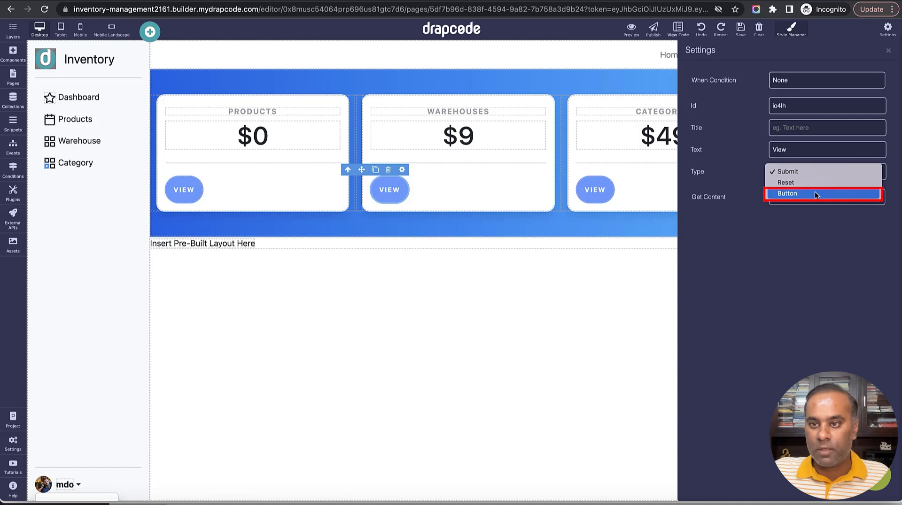
pyautogui.click(814, 191)
pyautogui.click(813, 223)
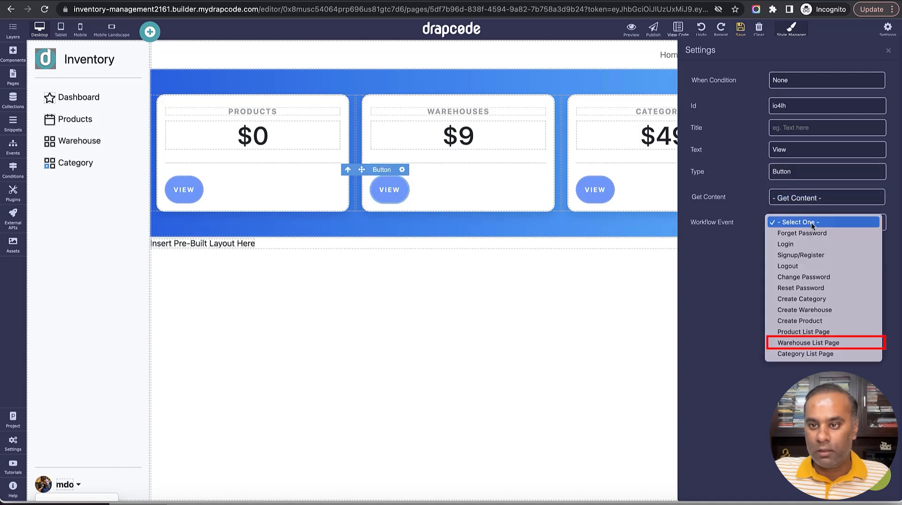
pyautogui.click(819, 346)
pyautogui.click(888, 50)
pyautogui.click(740, 29)
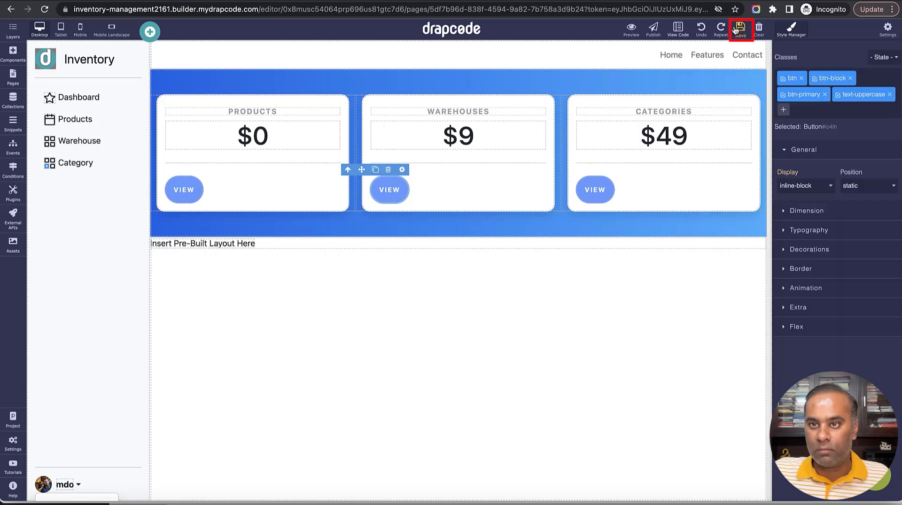
# - Set the Categories card's View button to type Button with the Category List Page workflow event, and save the page
pyautogui.click(595, 188)
pyautogui.click(607, 169)
pyautogui.click(840, 205)
pyautogui.click(828, 174)
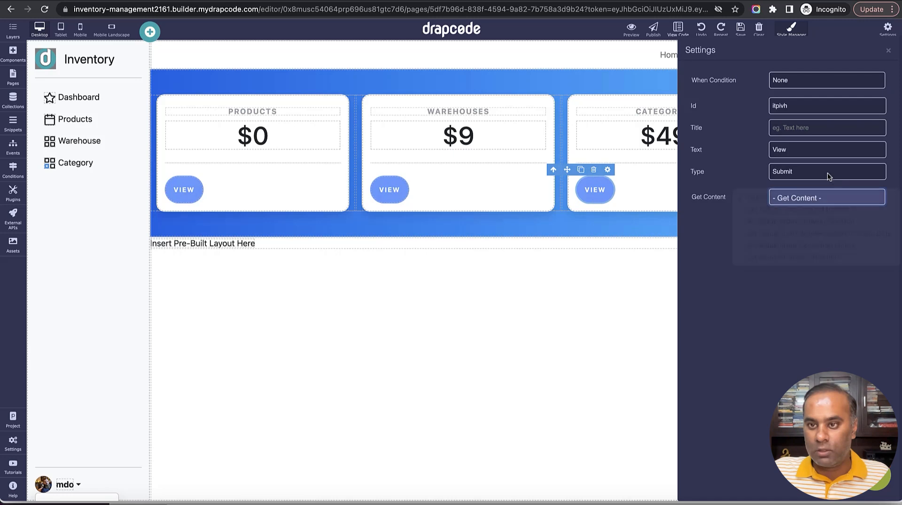
pyautogui.click(826, 172)
pyautogui.click(828, 193)
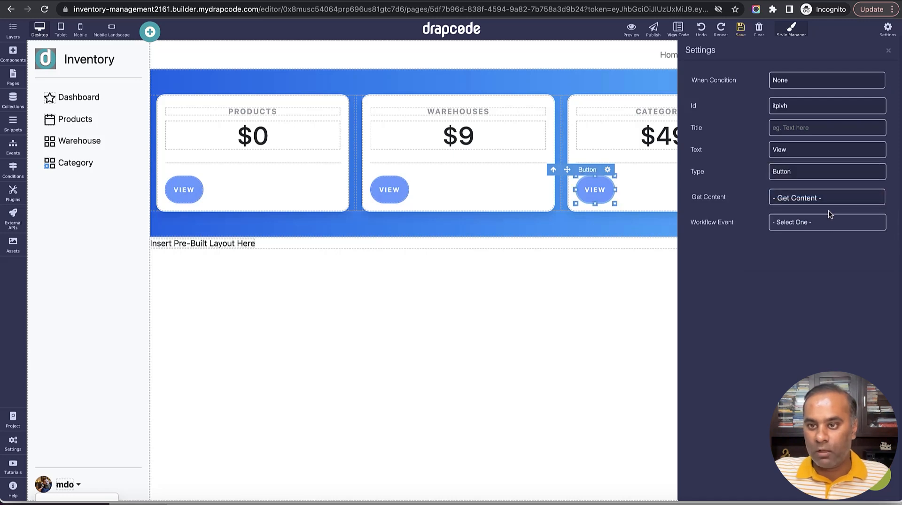
pyautogui.click(827, 222)
pyautogui.click(827, 353)
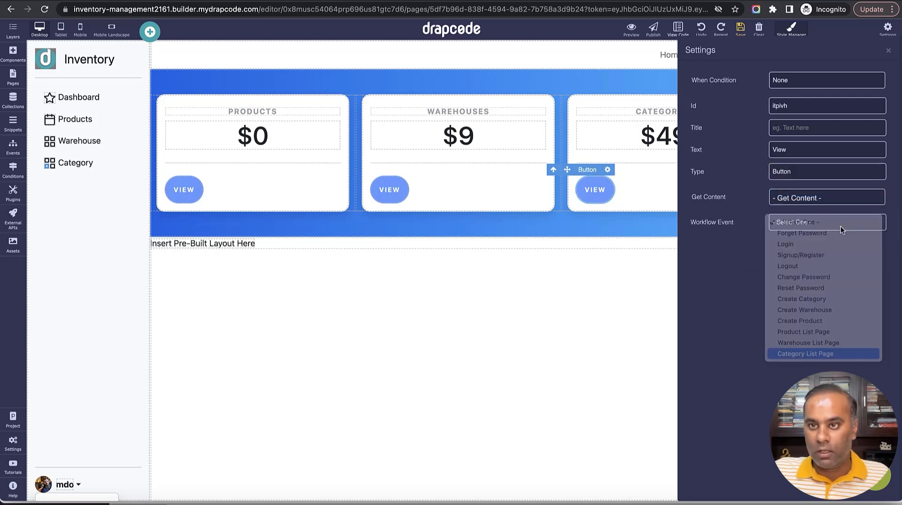
pyautogui.click(888, 50)
pyautogui.click(746, 29)
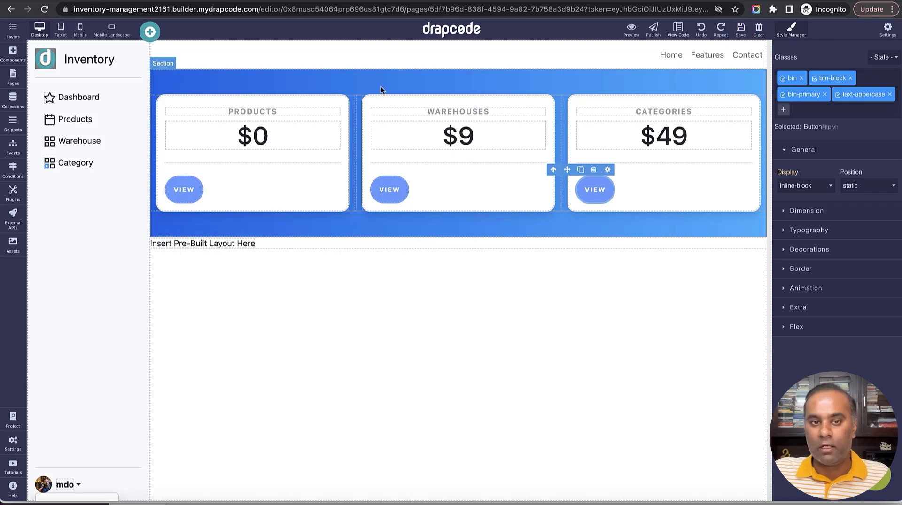
# - Have the Products card's value heading get its content from the Product collection's Product Count filter, and replace its placeholder text with 0
pyautogui.click(297, 136)
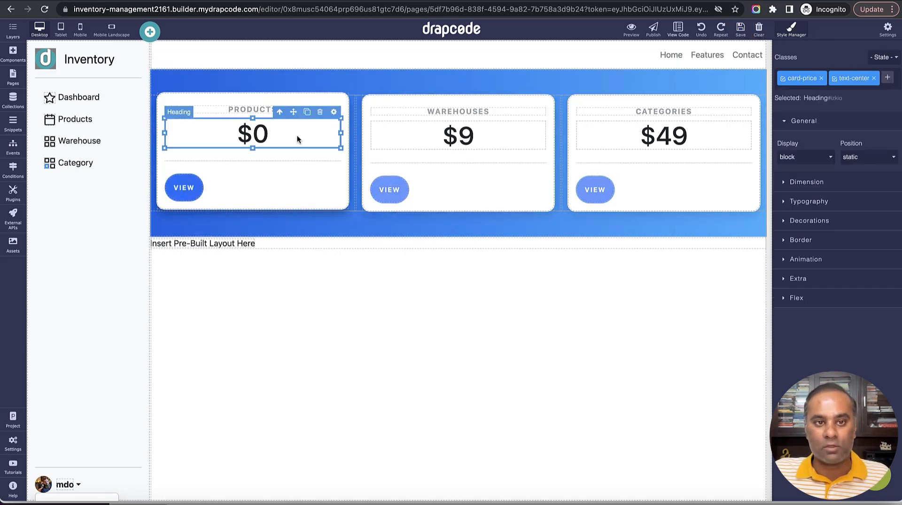
pyautogui.click(334, 115)
pyautogui.click(835, 198)
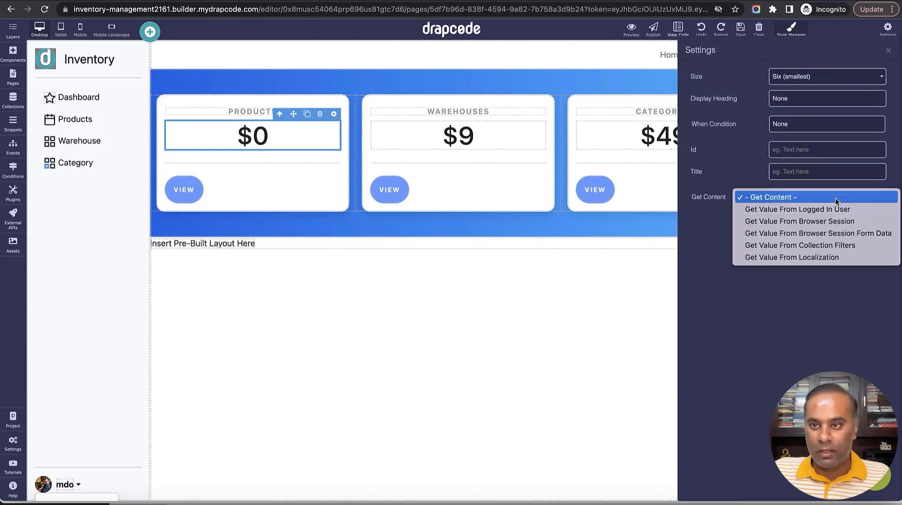
pyautogui.click(843, 247)
pyautogui.click(826, 222)
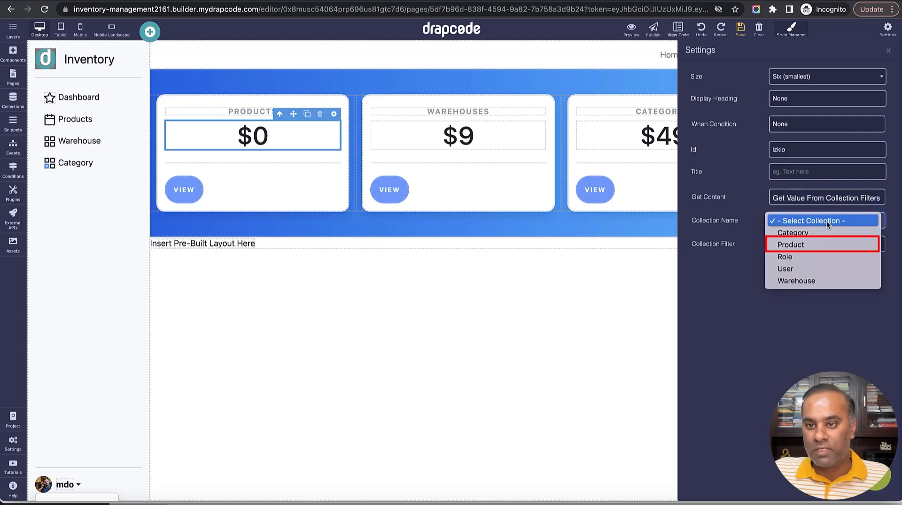
pyautogui.click(824, 246)
pyautogui.click(827, 246)
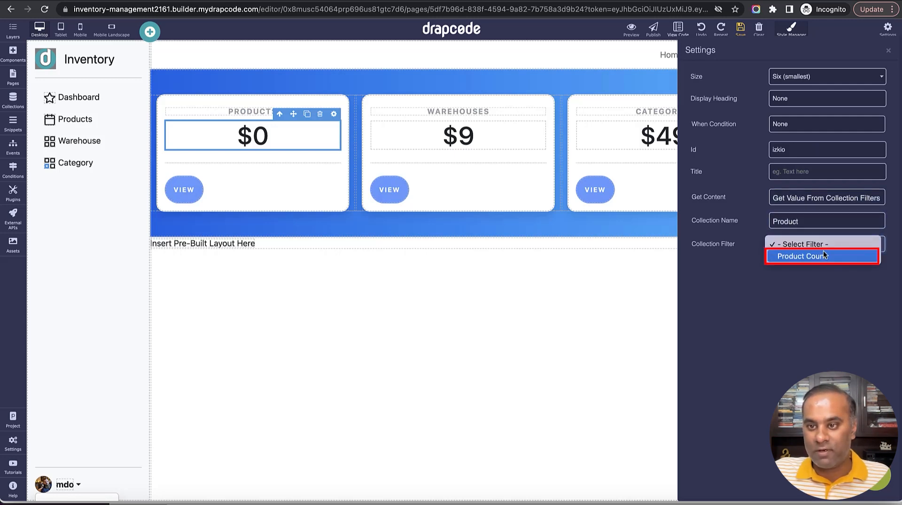
pyautogui.click(820, 255)
pyautogui.click(887, 51)
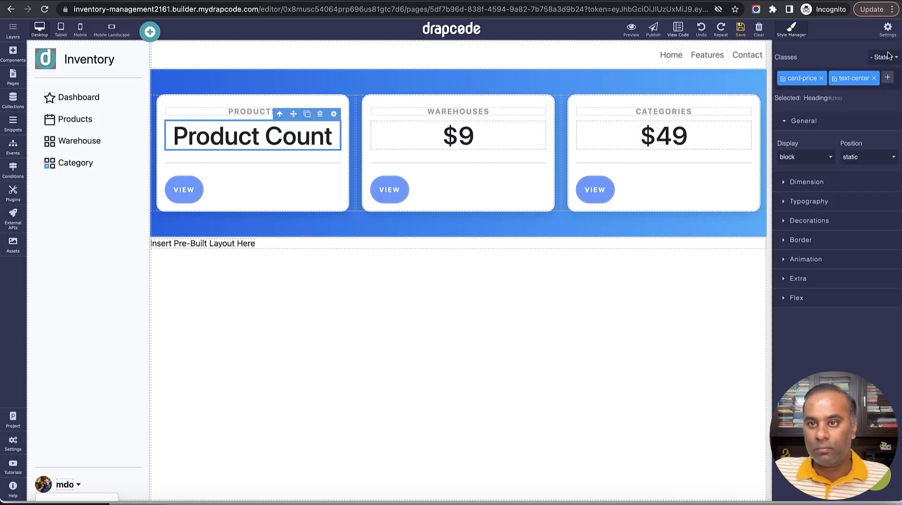
pyautogui.click(740, 30)
pyautogui.tripleClick(249, 134)
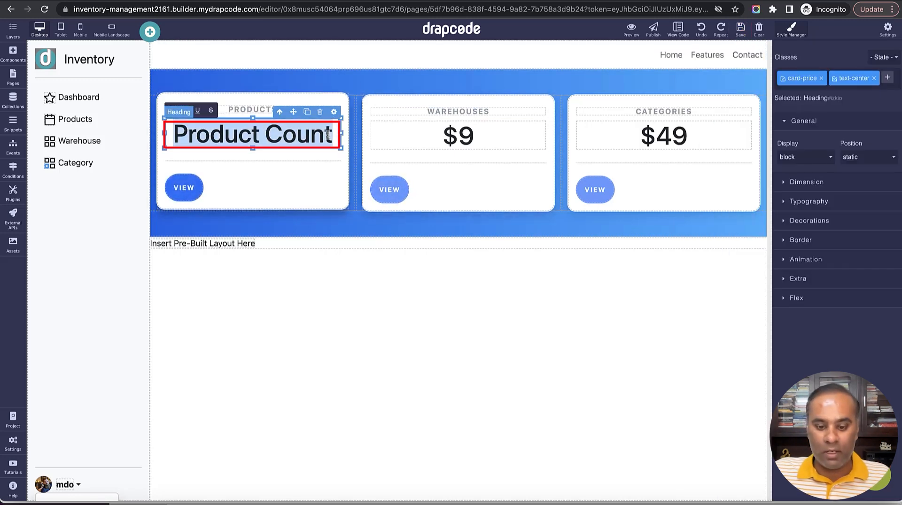
pyautogui.write('0')
# - Have the Warehouses card's value heading get its content from the Warehouse collection's Warehouse Count filter, and save the page
pyautogui.click(502, 143)
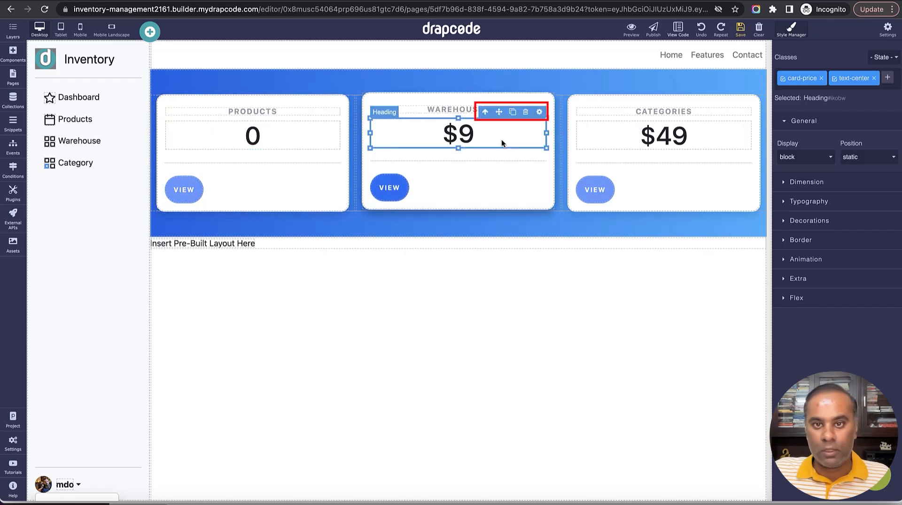
pyautogui.click(539, 112)
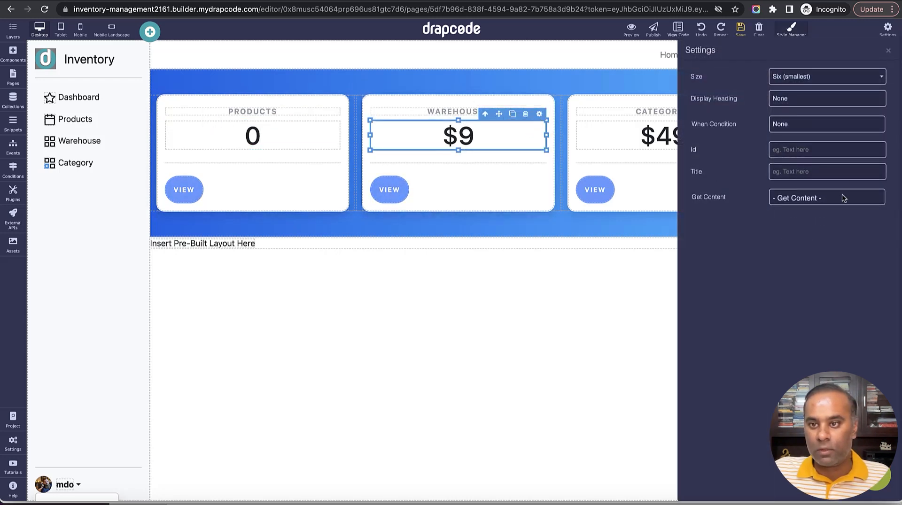
pyautogui.click(843, 198)
pyautogui.click(840, 244)
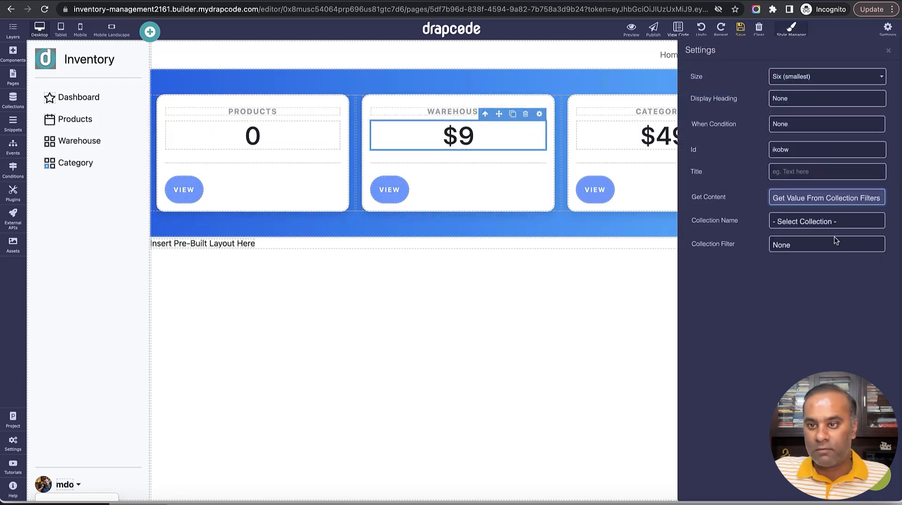
pyautogui.click(832, 224)
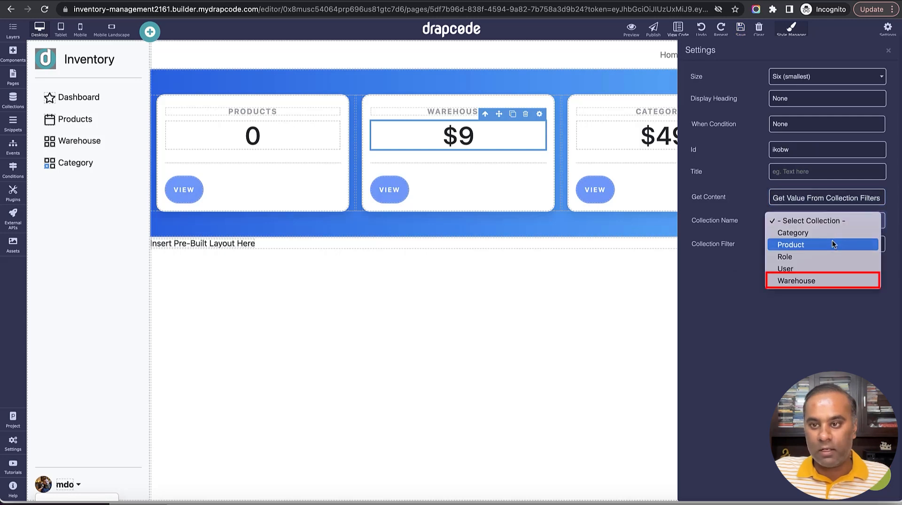
pyautogui.click(834, 280)
pyautogui.click(828, 251)
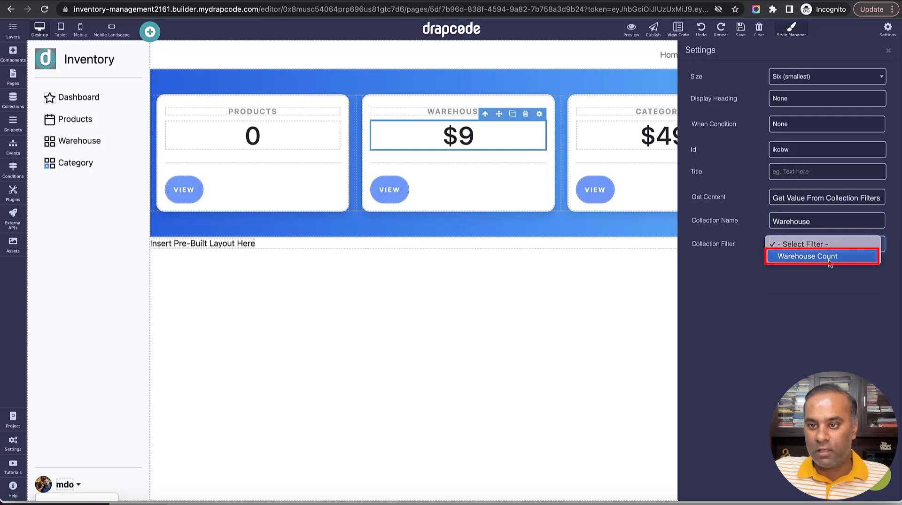
pyautogui.click(830, 257)
pyautogui.click(888, 52)
pyautogui.click(740, 27)
# - Replace the Warehouses card's value heading text with 0
pyautogui.click(493, 147)
pyautogui.doubleClick(494, 147)
pyautogui.write('0')
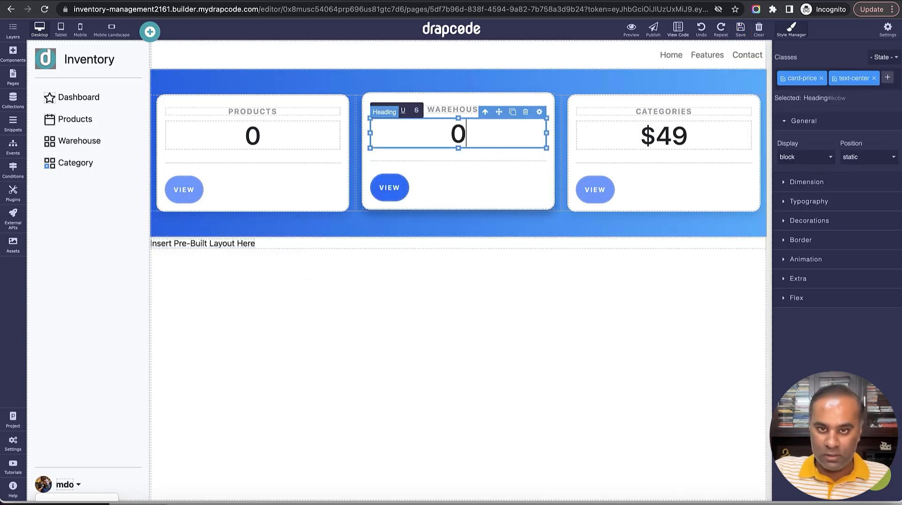
# - Have the Categories card's value heading get its content from the Category collection's Total Category Count filter
pyautogui.click(721, 137)
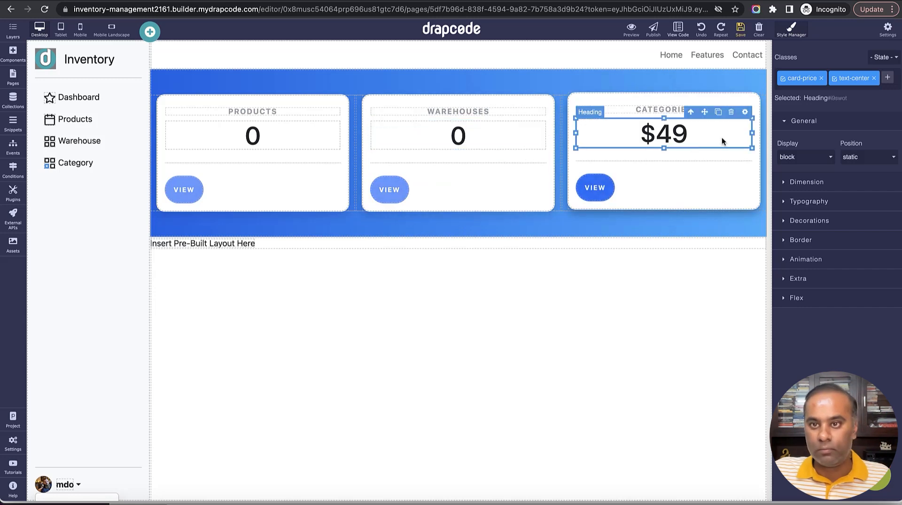
pyautogui.click(745, 112)
pyautogui.click(834, 196)
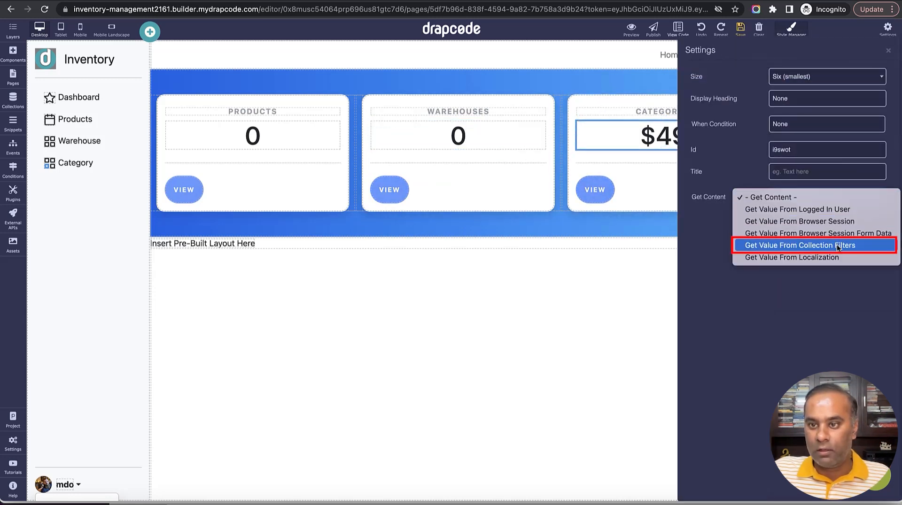
pyautogui.click(838, 246)
pyautogui.click(831, 226)
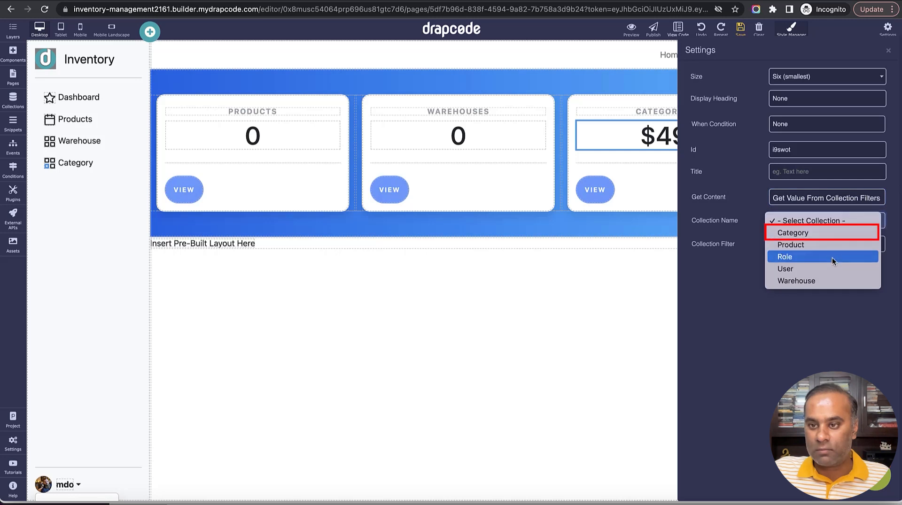
pyautogui.click(826, 233)
pyautogui.click(827, 245)
pyautogui.click(830, 258)
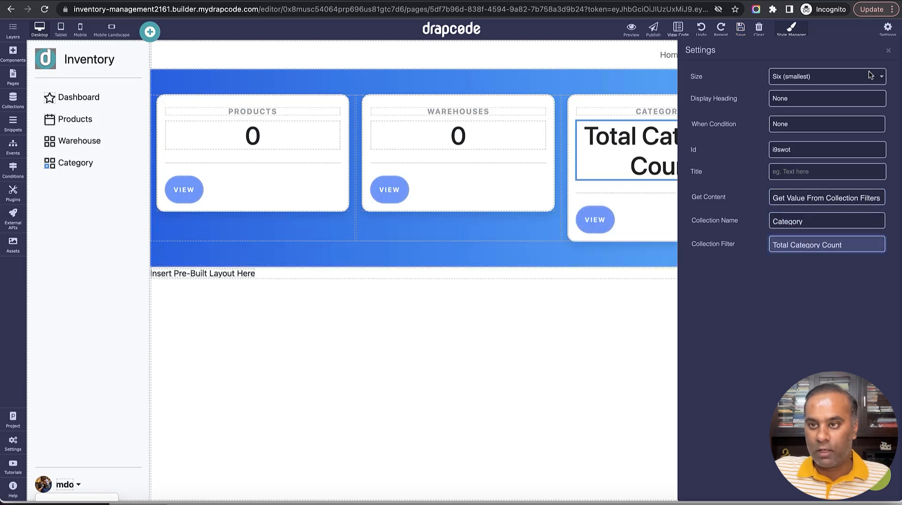
pyautogui.click(888, 51)
# - Replace the Categories card's value heading text with 0 and save the page
pyautogui.doubleClick(711, 147)
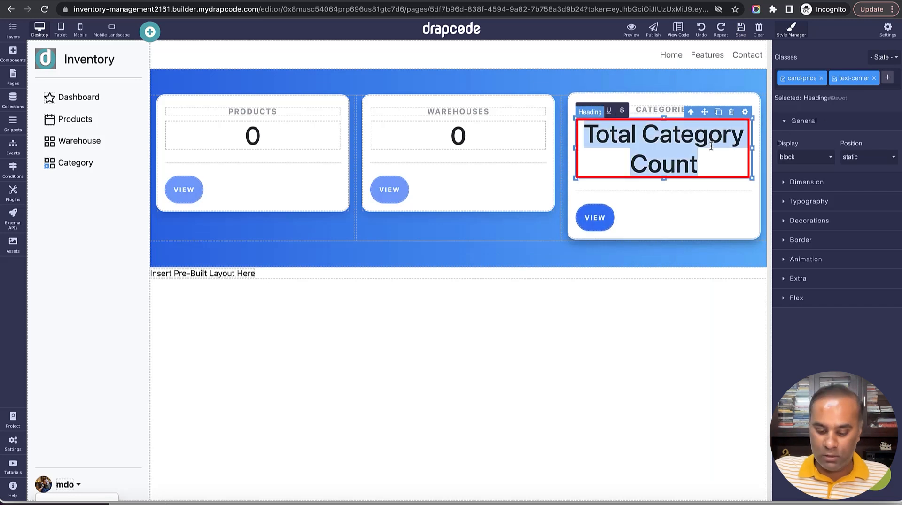
pyautogui.write('0')
pyautogui.click(740, 29)
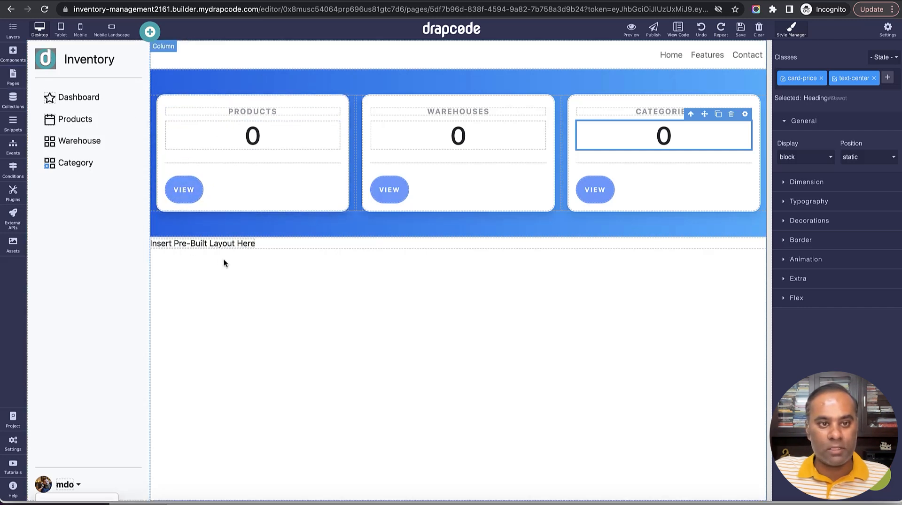
# - Delete the "Insert Pre-Built Layout Here" placeholder section below the Dashboard cards
pyautogui.click(290, 244)
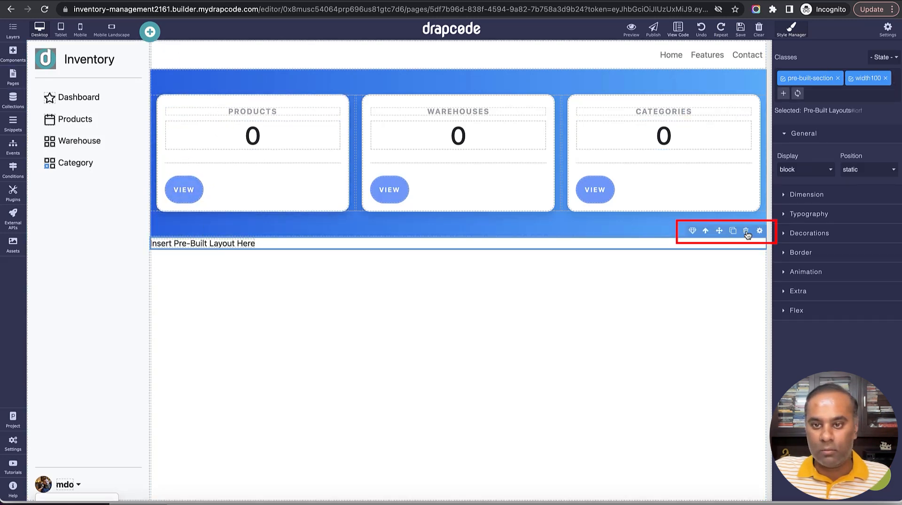
pyautogui.click(746, 230)
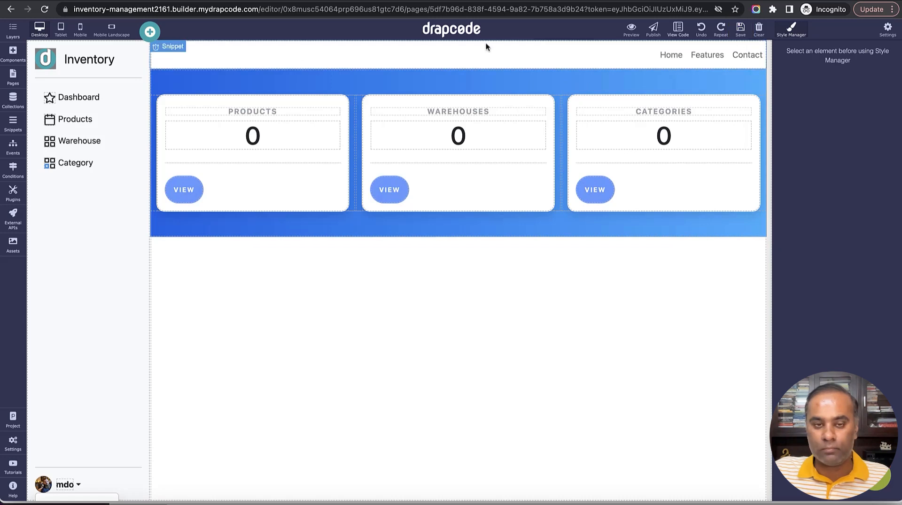
# - Open the Admin Sidebar snippet and link its Dashboard item to the Dashboard page
pyautogui.click(13, 77)
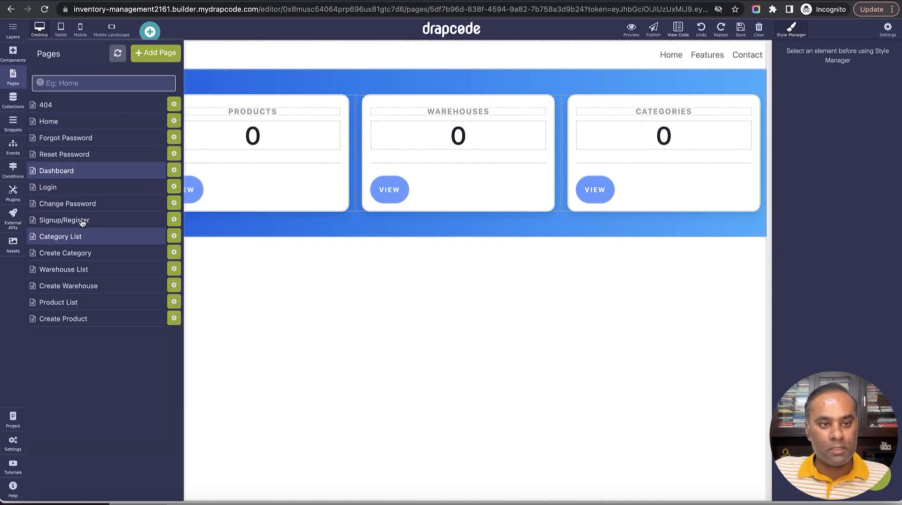
pyautogui.click(13, 124)
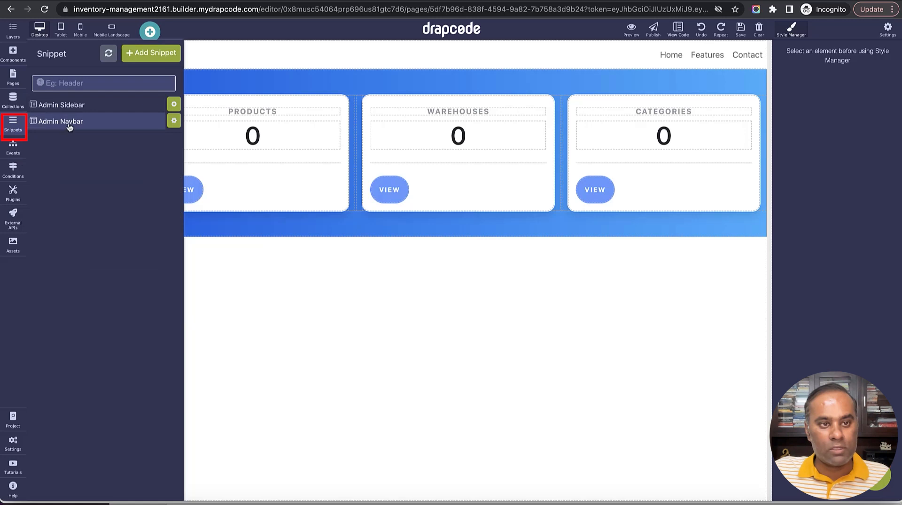
pyautogui.click(78, 106)
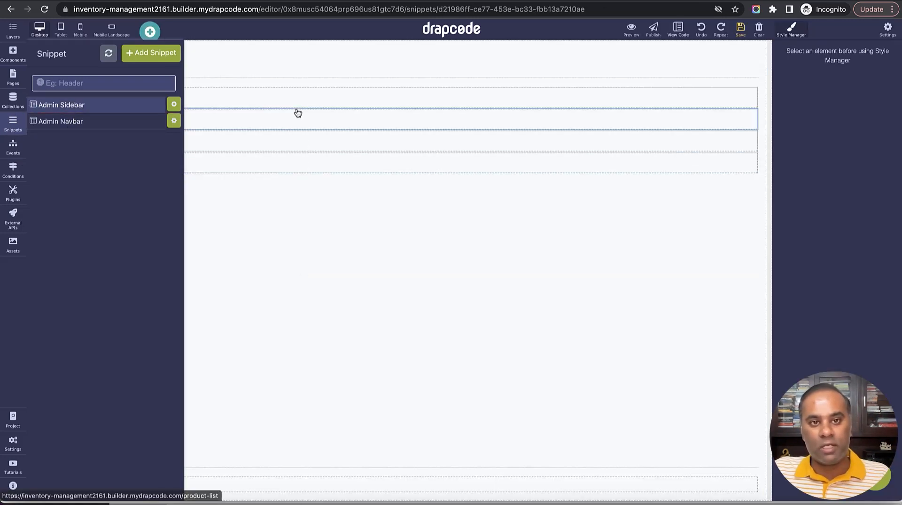
pyautogui.click(195, 99)
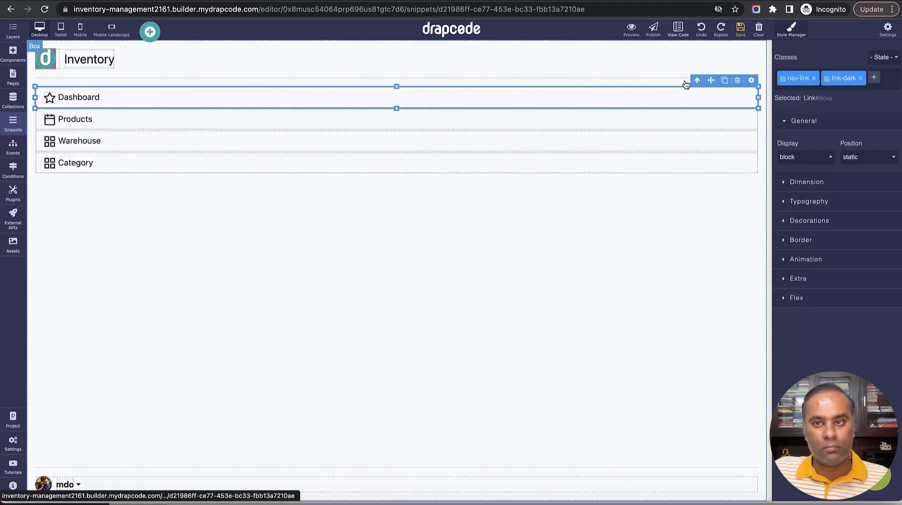
pyautogui.click(751, 81)
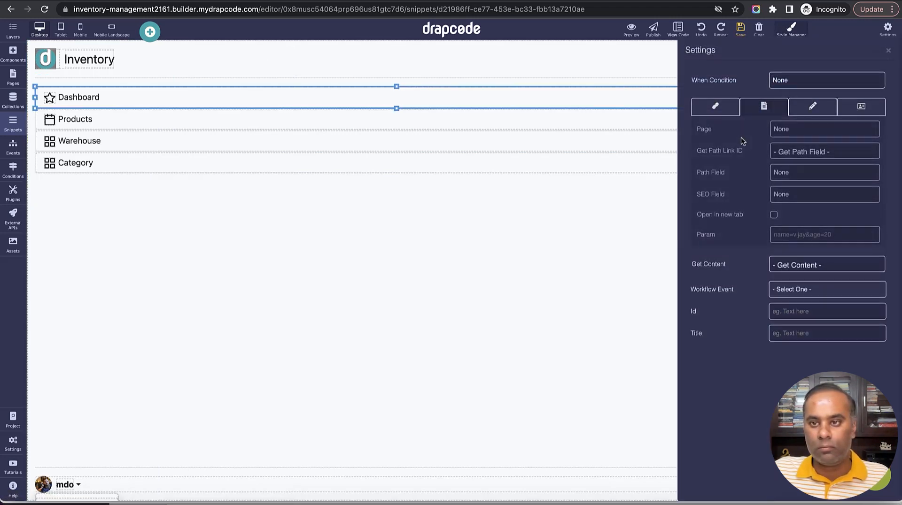
pyautogui.click(803, 130)
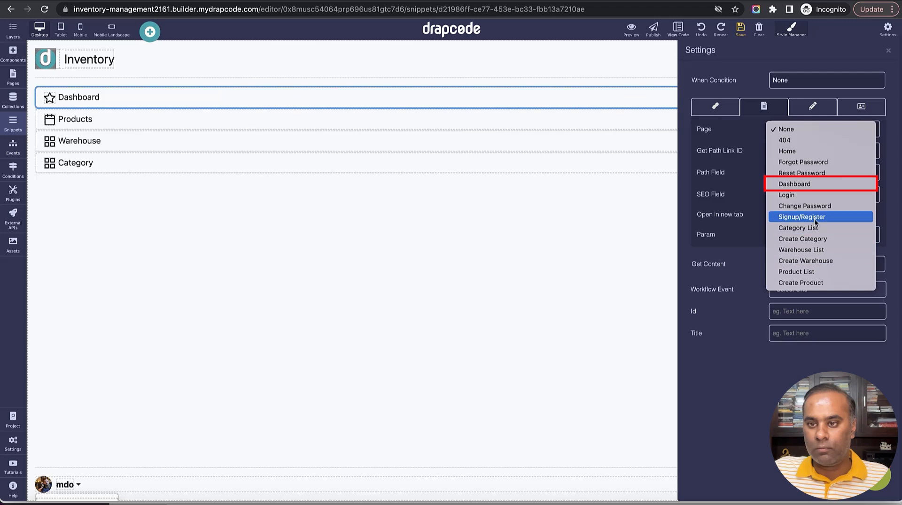
pyautogui.click(827, 185)
pyautogui.click(888, 51)
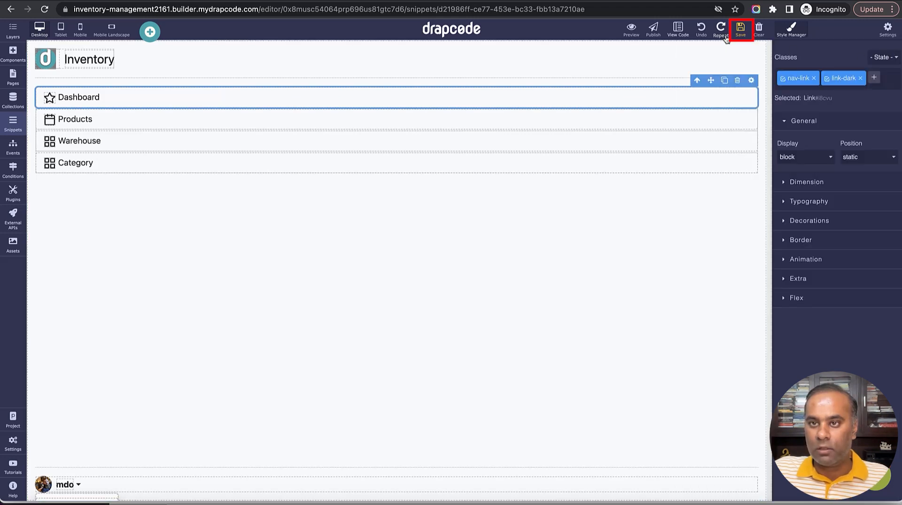
# - Reload the app preview, open its Dashboard from the sidebar, and check the counts on the Products, Warehouses and Categories cards
pyautogui.hotkey('ctrl', 'Tab')
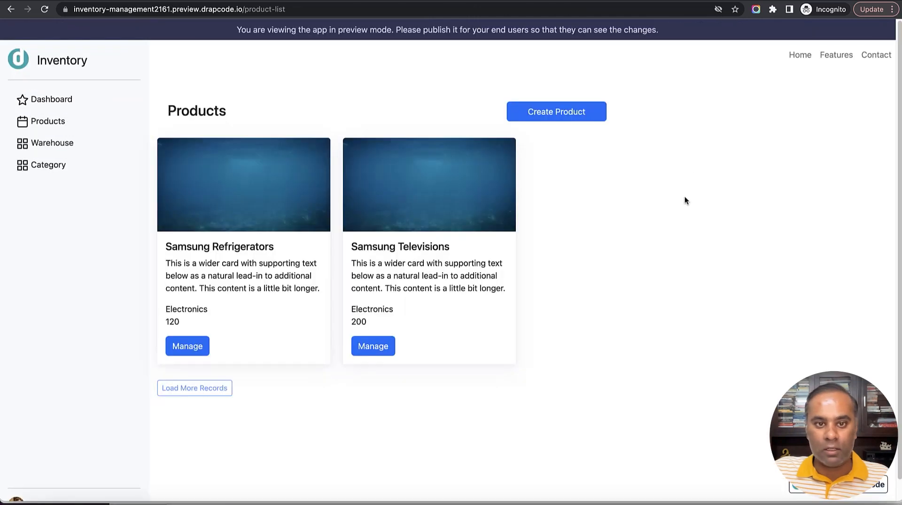
pyautogui.click(45, 9)
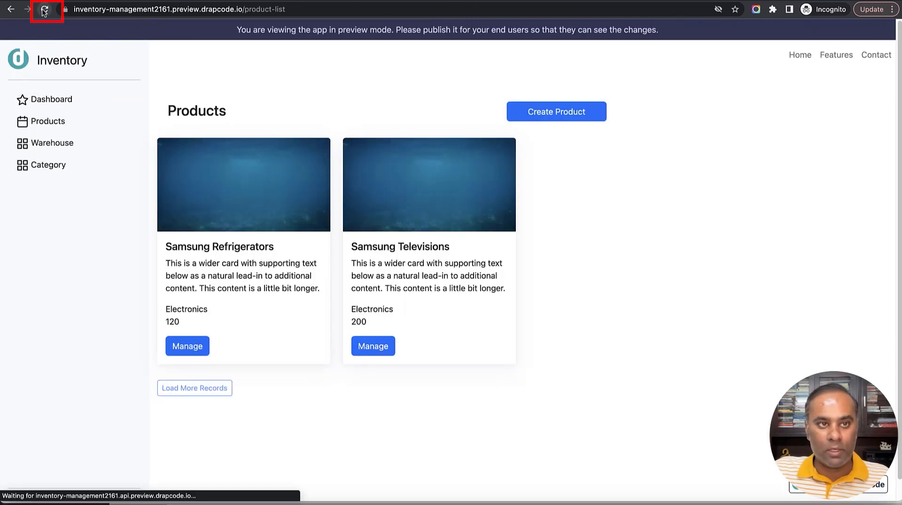
pyautogui.click(64, 107)
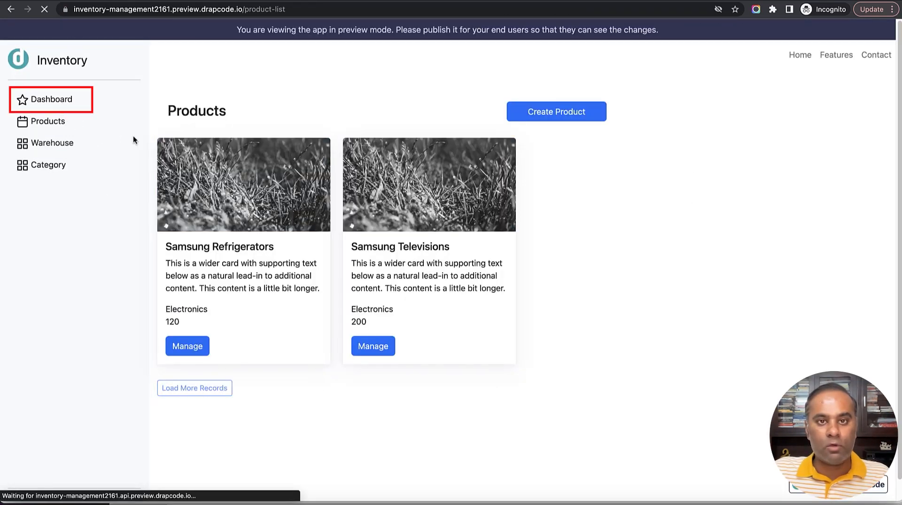
pyautogui.moveTo(296, 158); pyautogui.dragTo(331, 136)
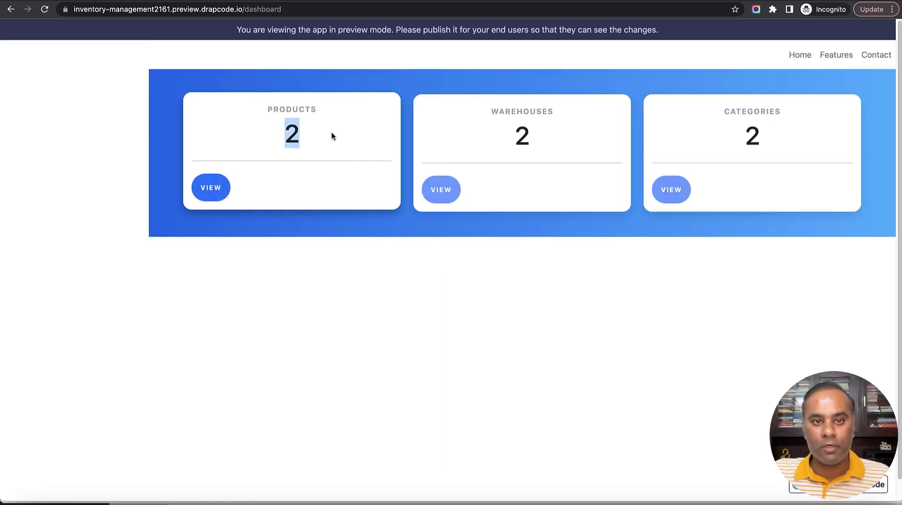
pyautogui.doubleClick(521, 135)
pyautogui.doubleClick(750, 135)
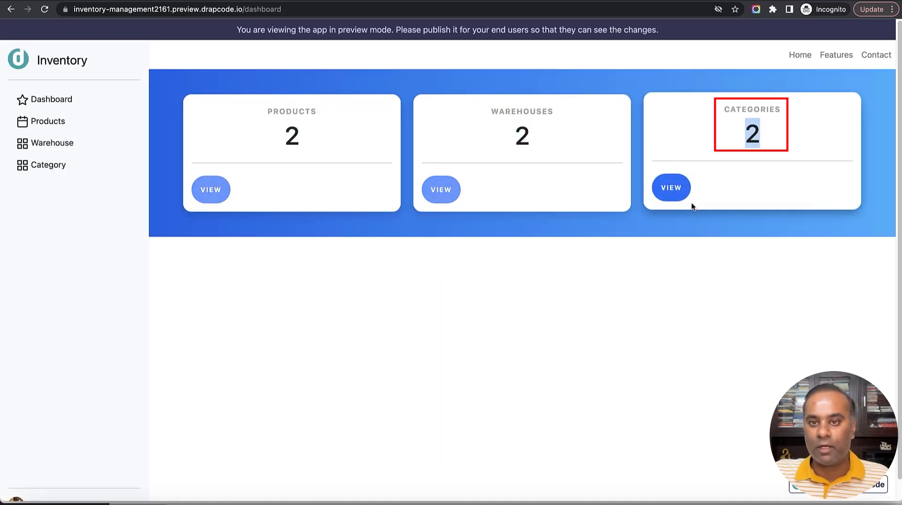
# - From the Dashboard's Products card, start a new product named Water Coolant with warehouse Warehouse London and category Hardware
pyautogui.click(207, 196)
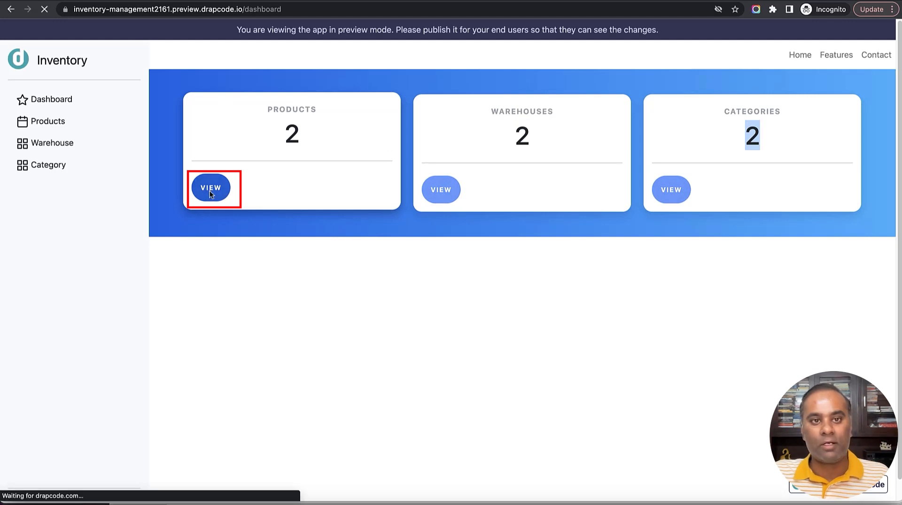
pyautogui.click(579, 121)
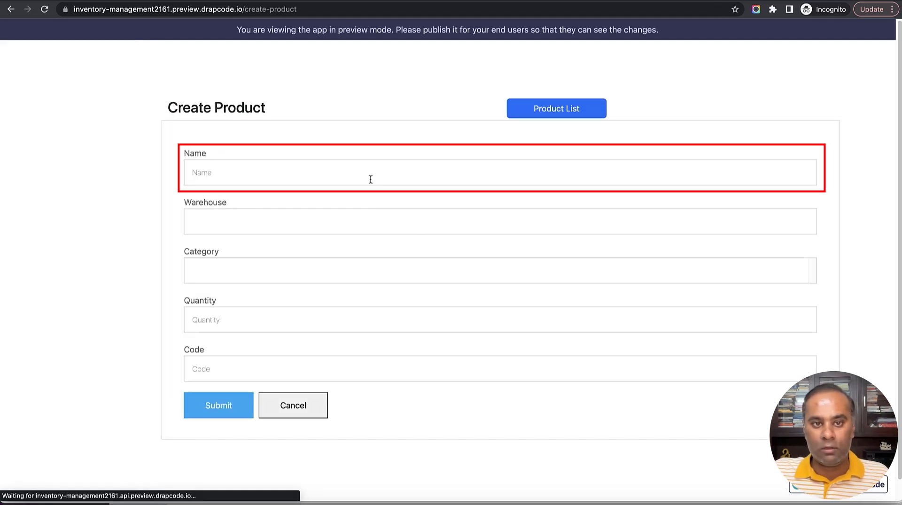
pyautogui.click(369, 174)
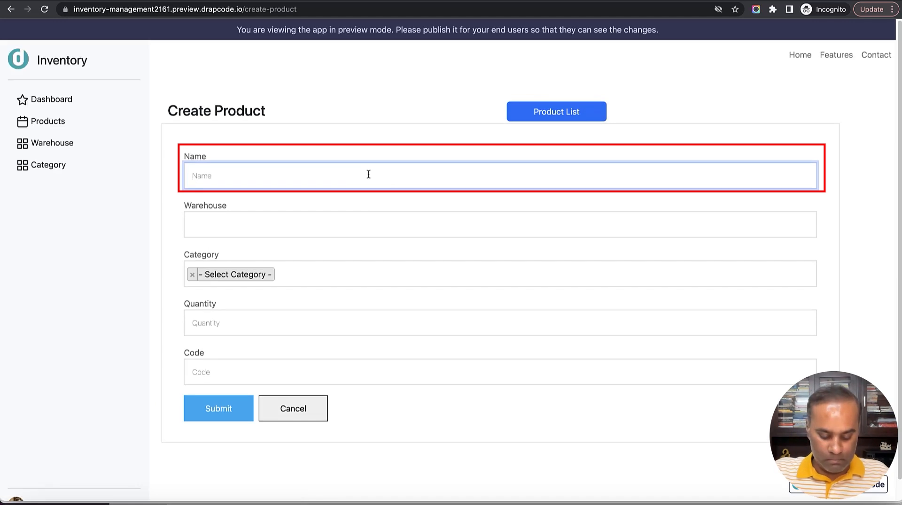
pyautogui.write('Water Coolant')
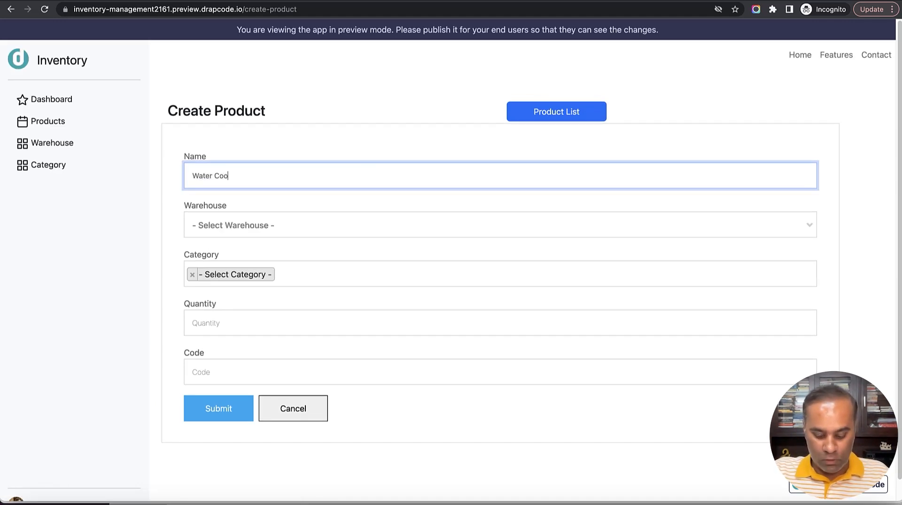
pyautogui.click(375, 225)
pyautogui.click(362, 306)
pyautogui.click(312, 280)
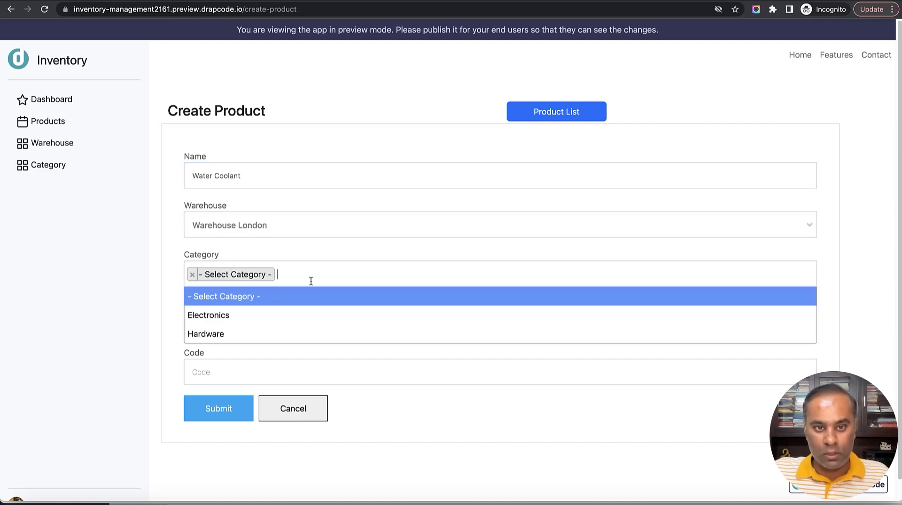
pyautogui.click(294, 333)
# - Set the new product's quantity to 25 and code to WC12, and submit the form
pyautogui.click(274, 326)
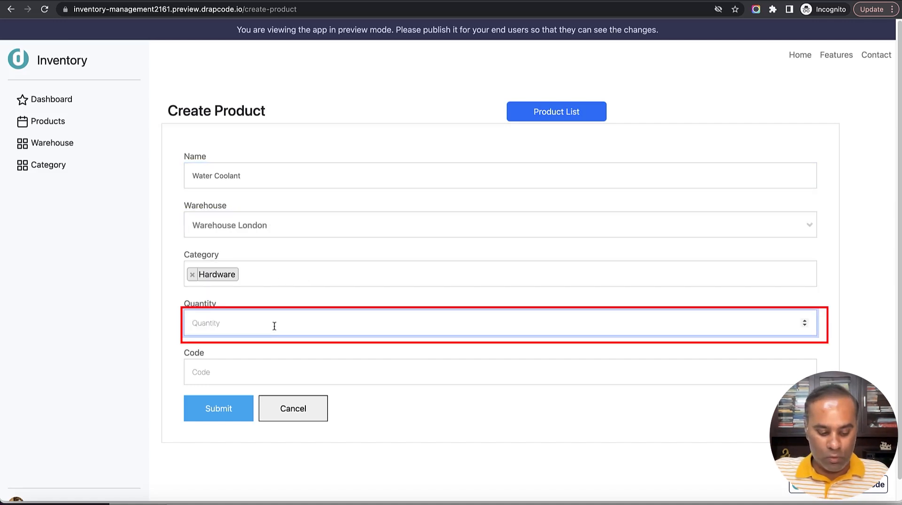
pyautogui.write('25')
pyautogui.press('Tab')
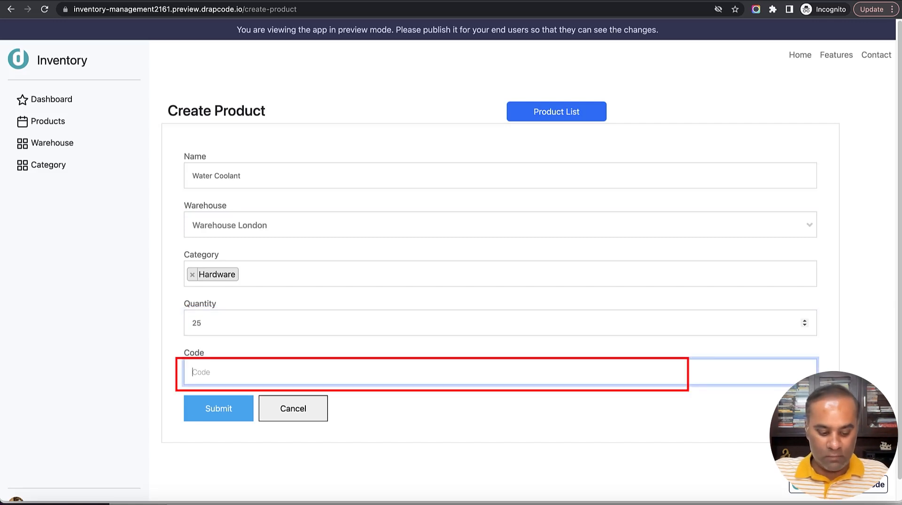
pyautogui.write('WC12')
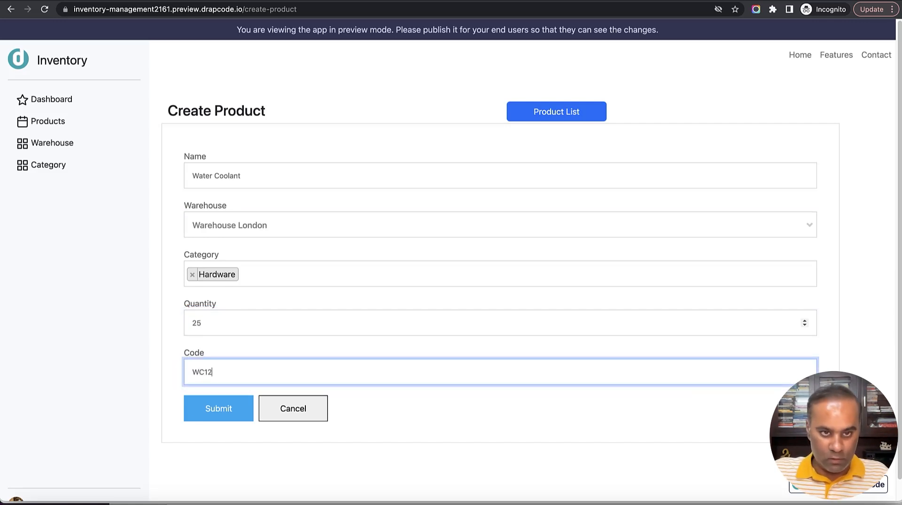
pyautogui.click(214, 411)
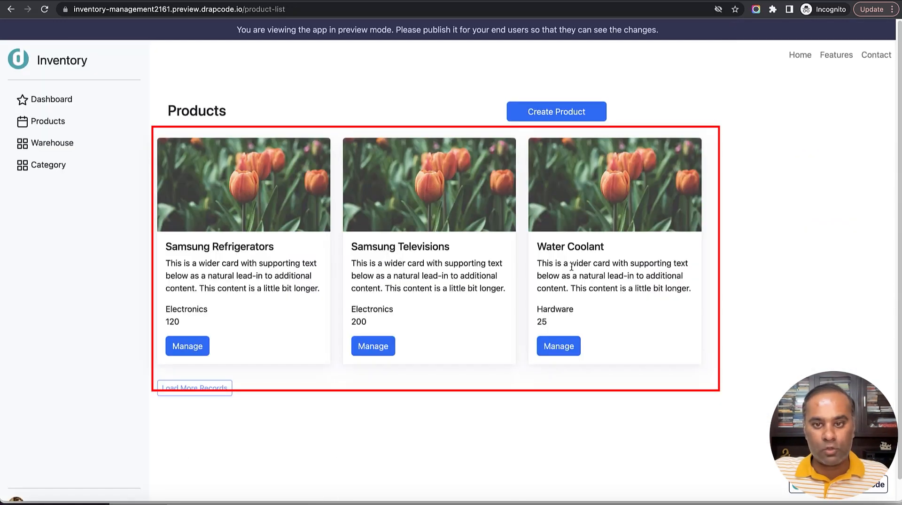
# - Return to the previewed Dashboard and check the Products card's count after adding the product
pyautogui.click(57, 103)
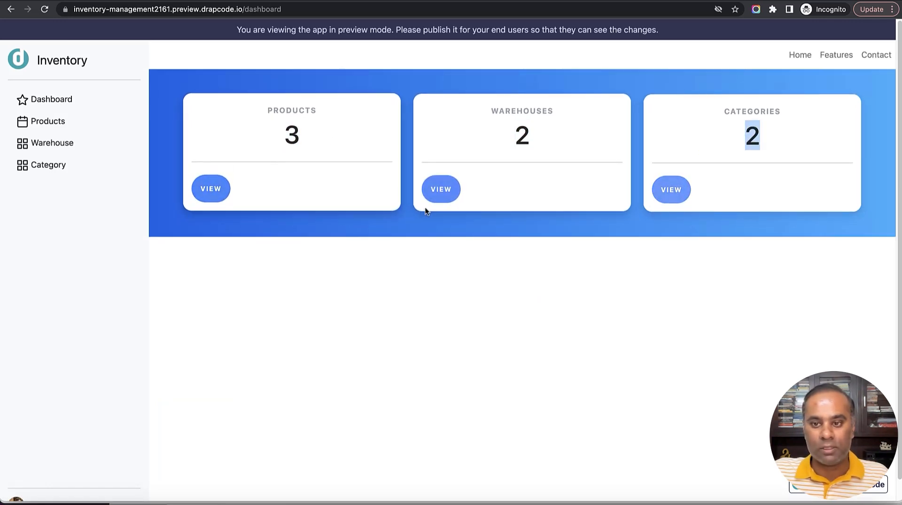
pyautogui.scroll(-1, 115, 388)
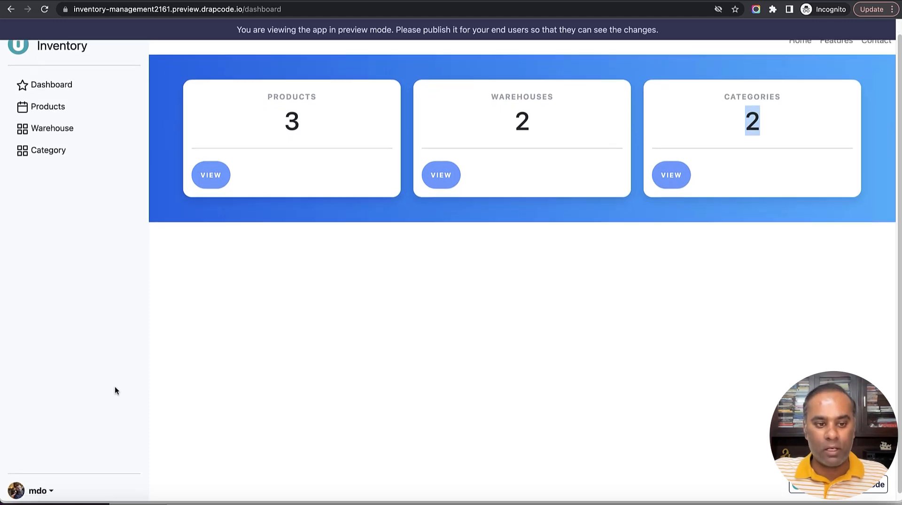
pyautogui.scroll(1, 115, 388)
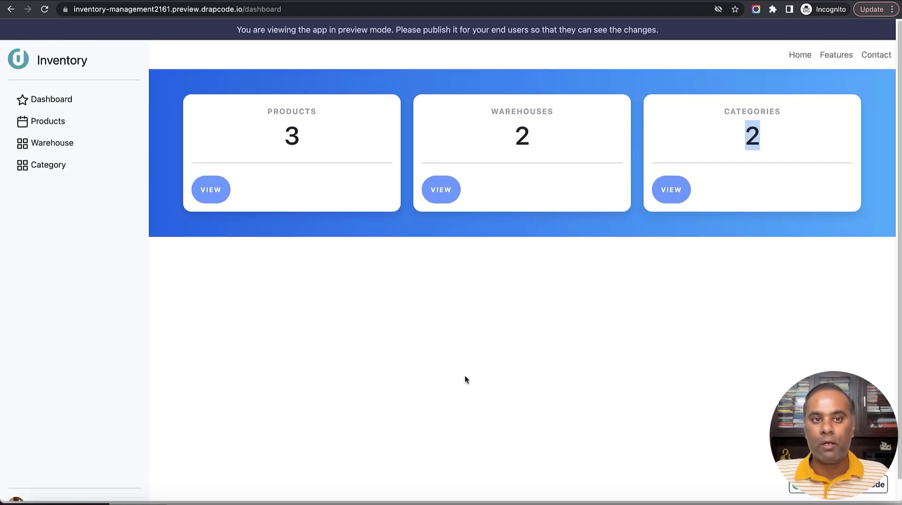